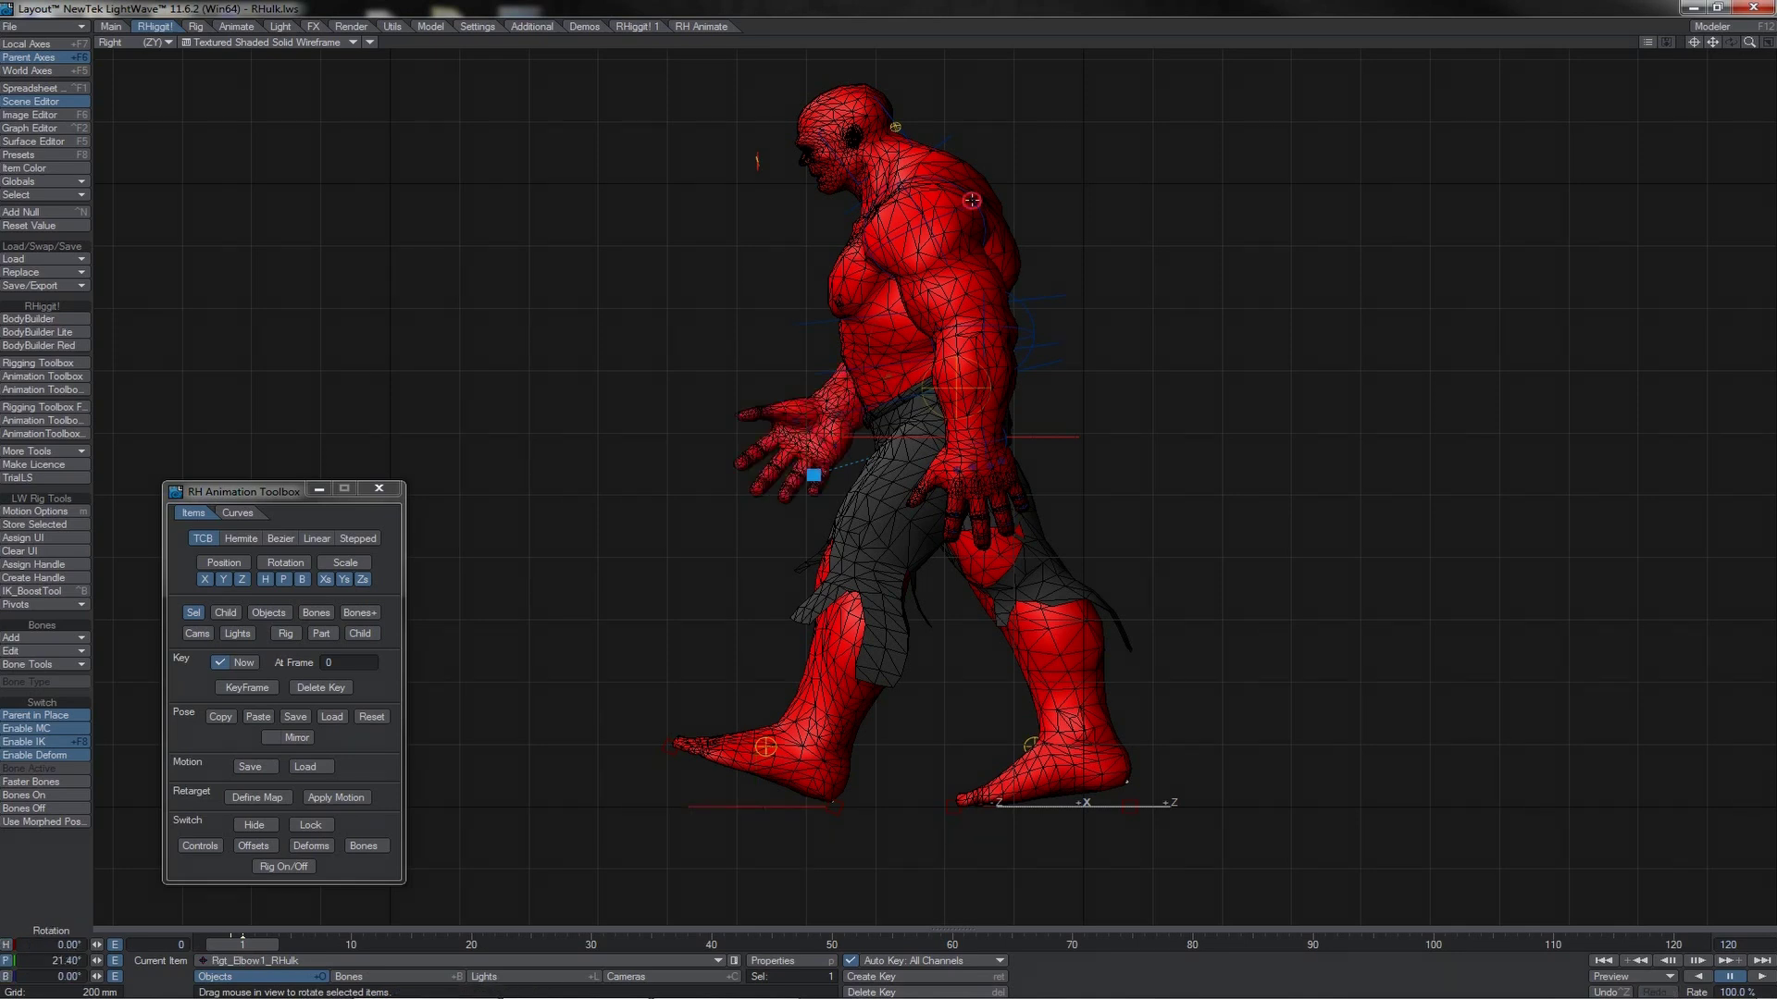
- Rotate the character's left shoulder control to a pitch of about -24.8° so the arm swings back
left_click(970, 201)
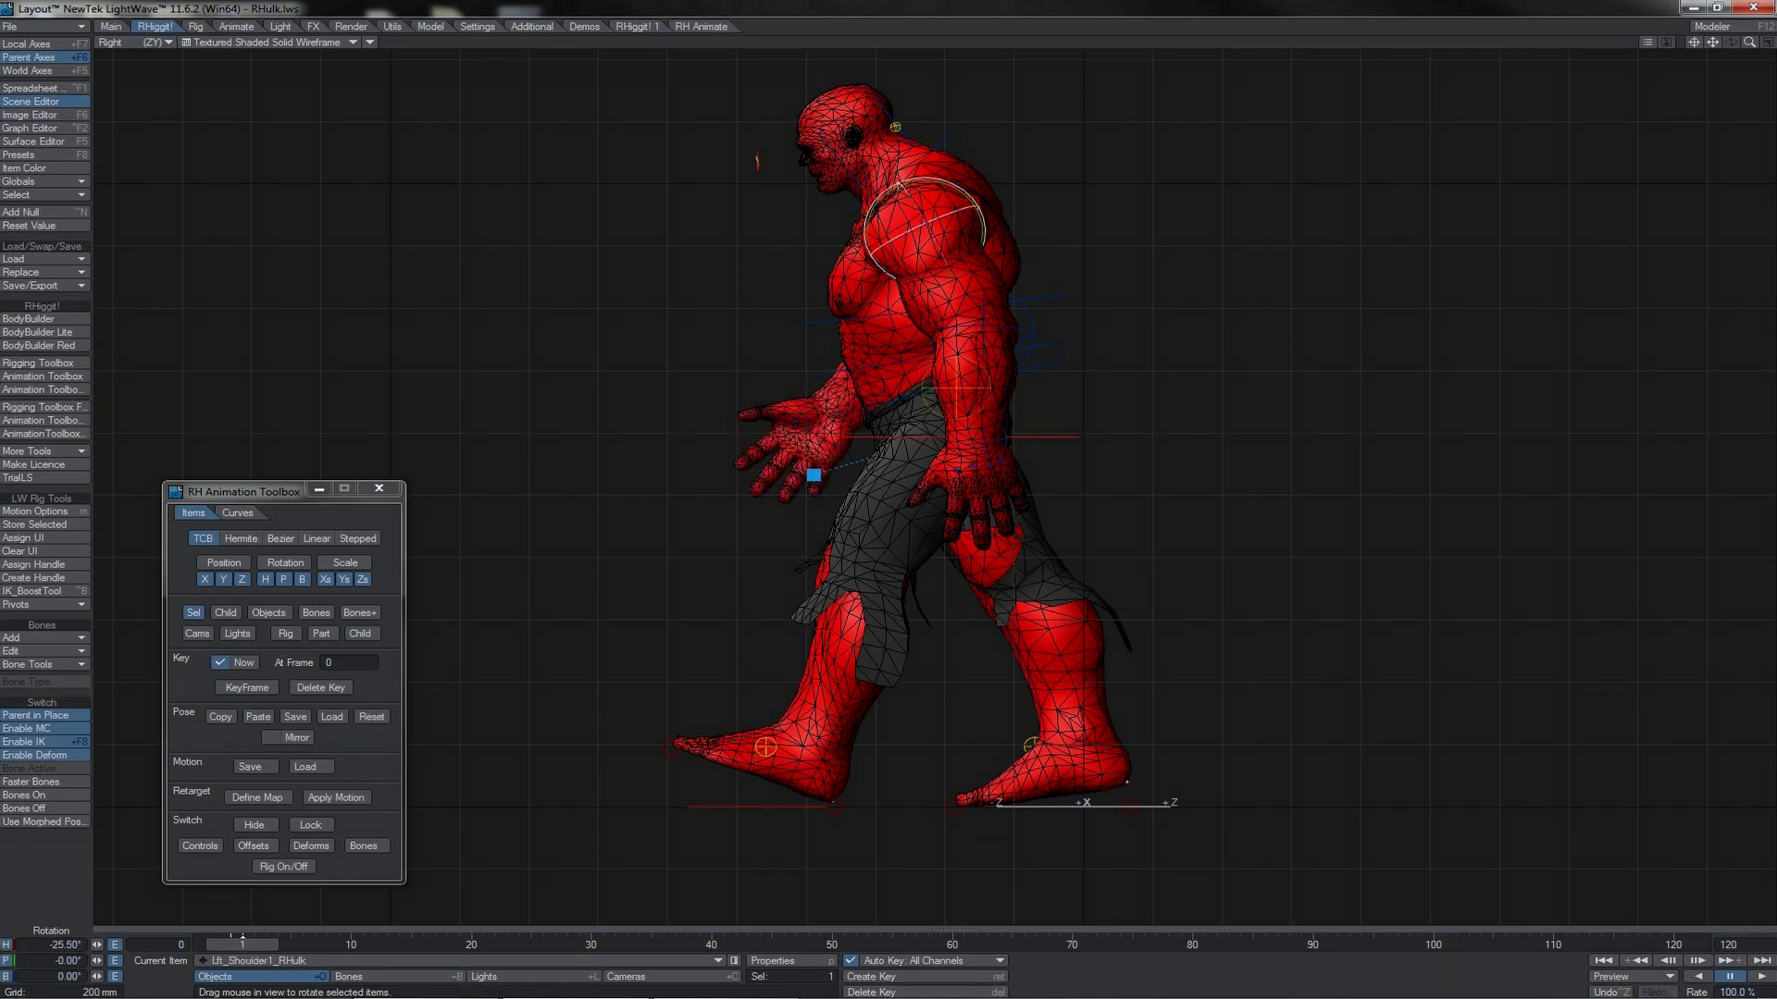
left_click_drag(970, 201, 1009, 157)
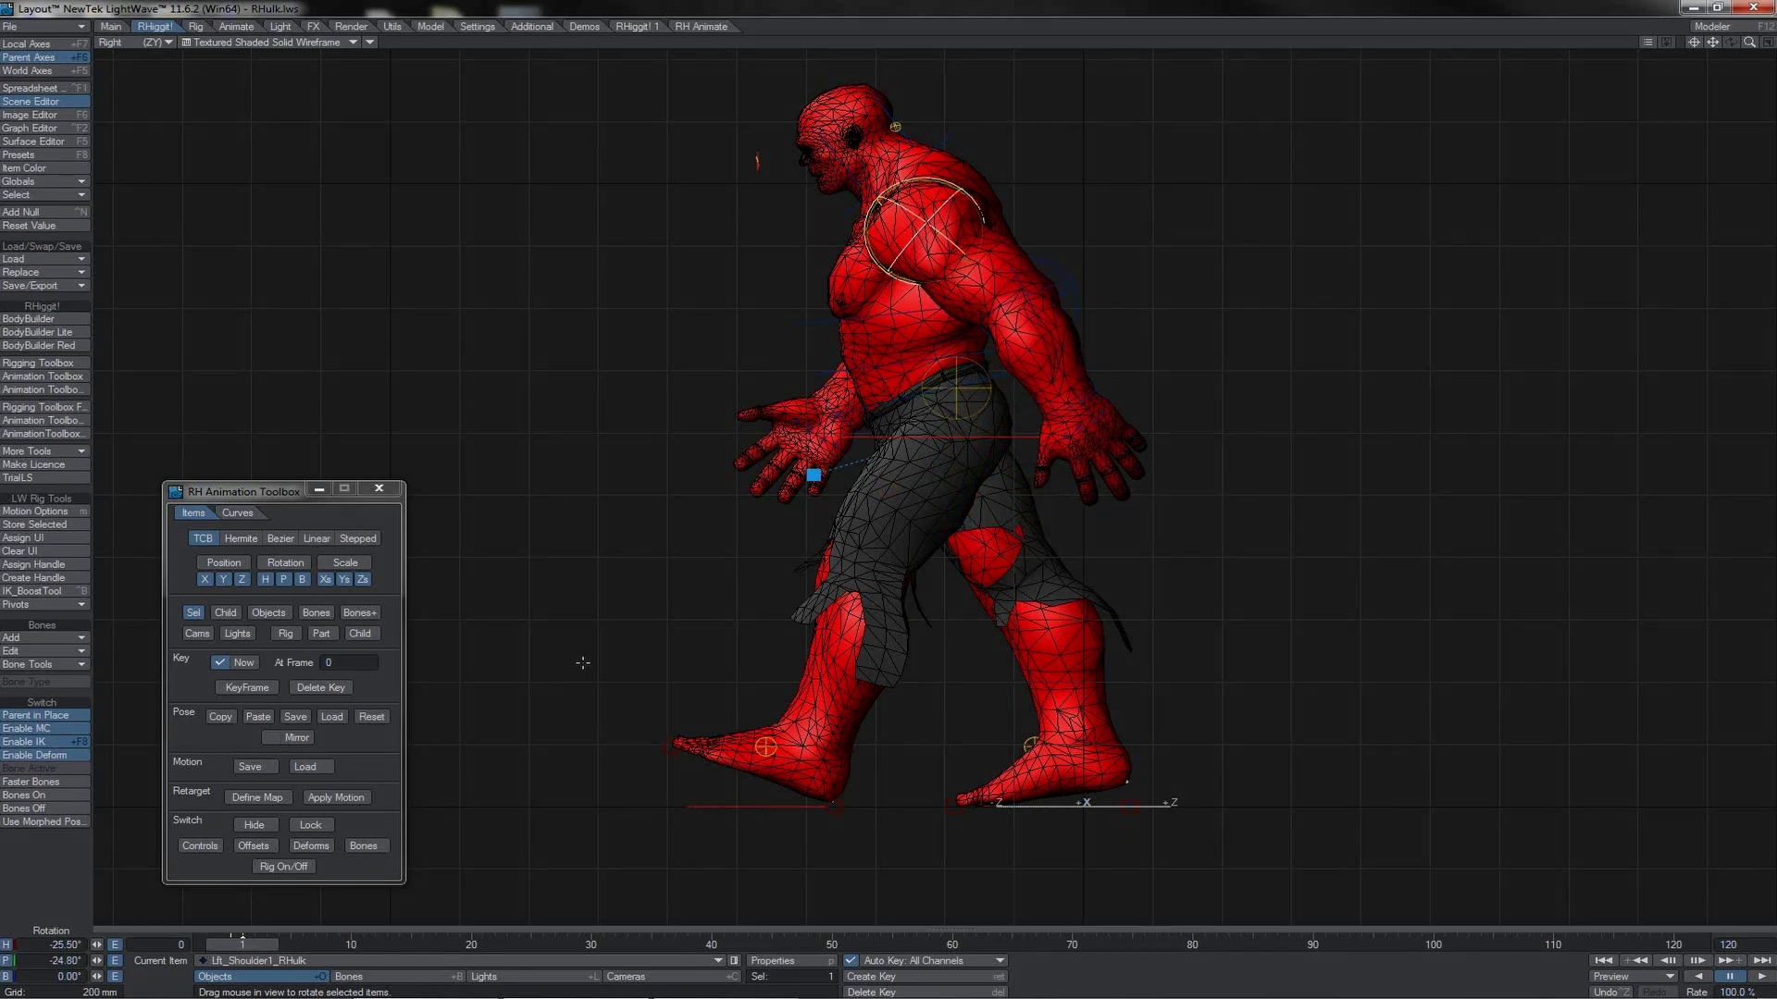
- Set the toolbox scope to the whole rig and select the main root plus both leg IK goals for moving
left_click(289, 634)
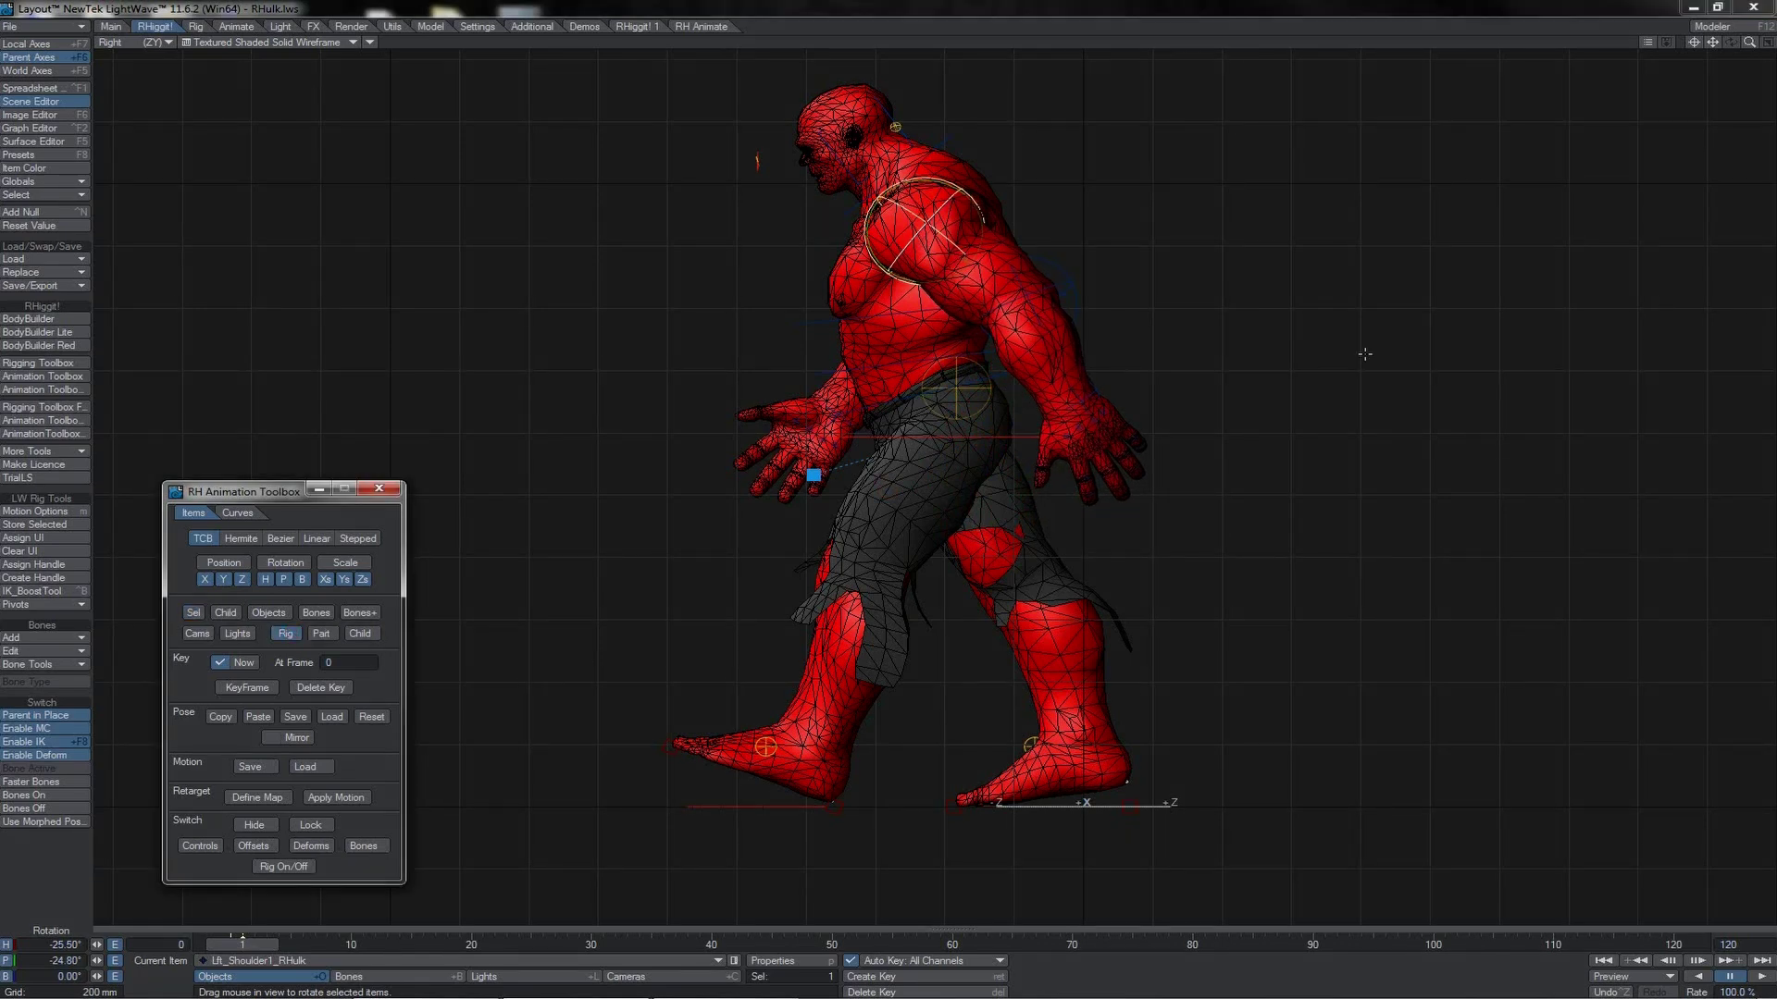
left_click_drag(1713, 42, 750, 377)
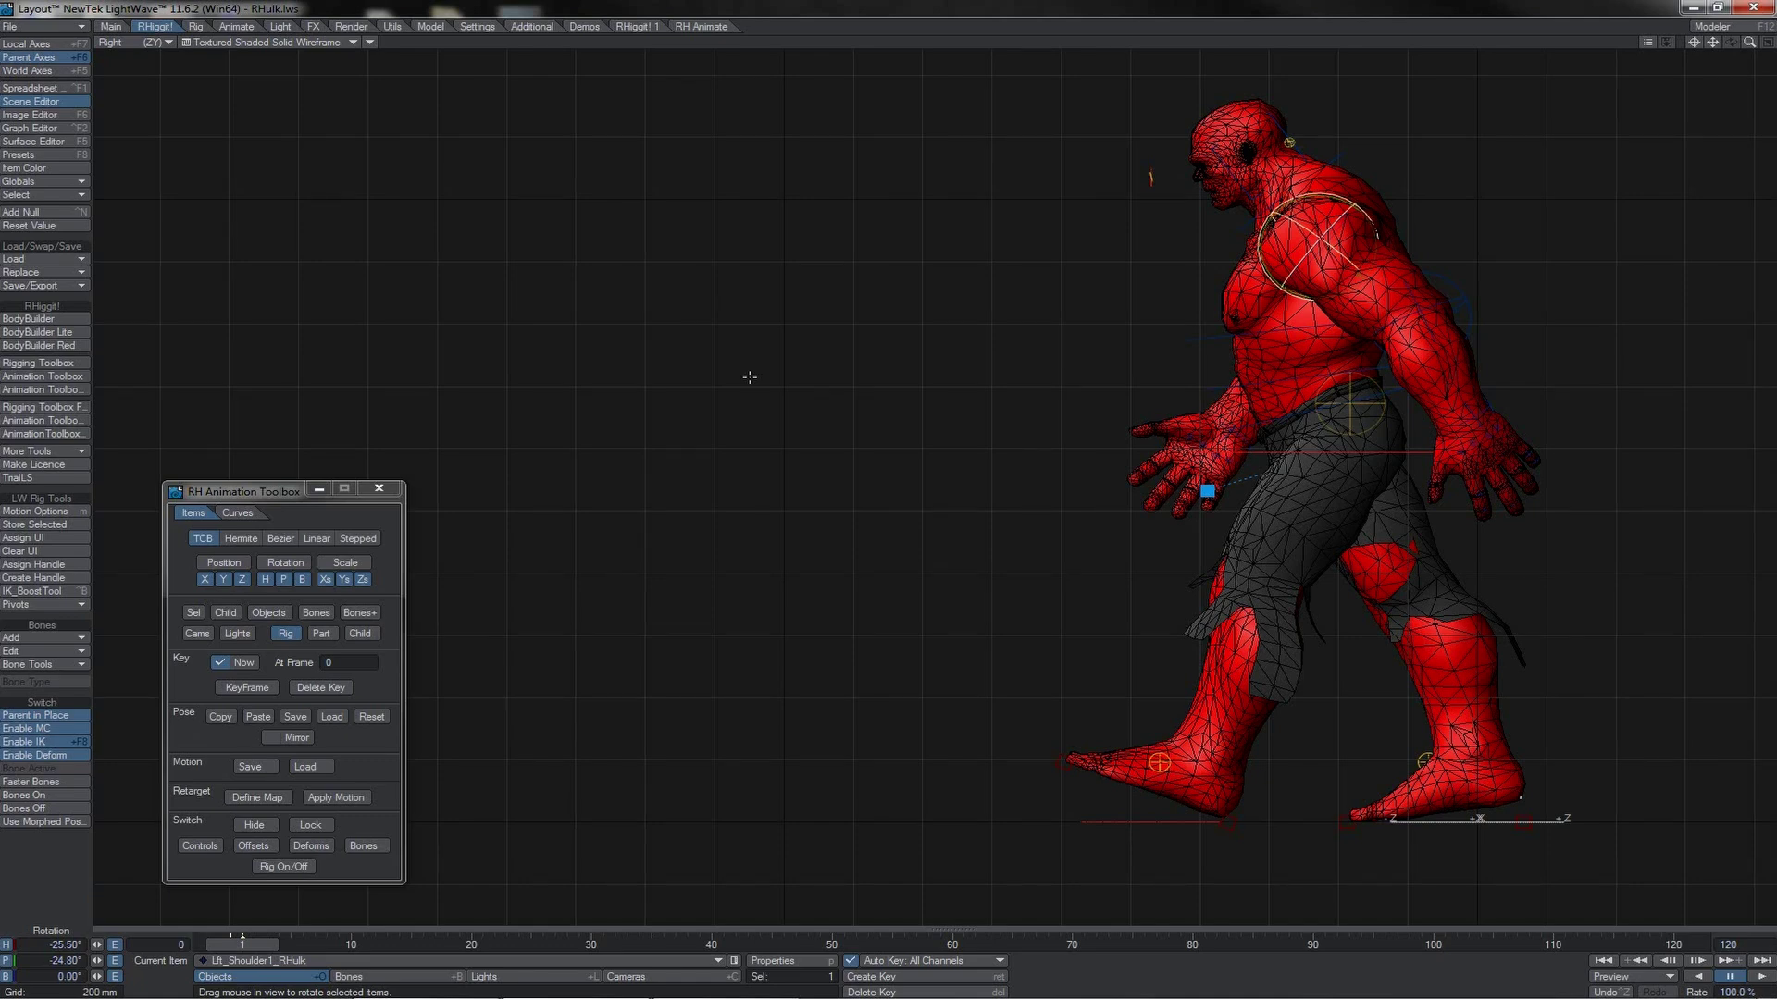
left_click(1420, 455)
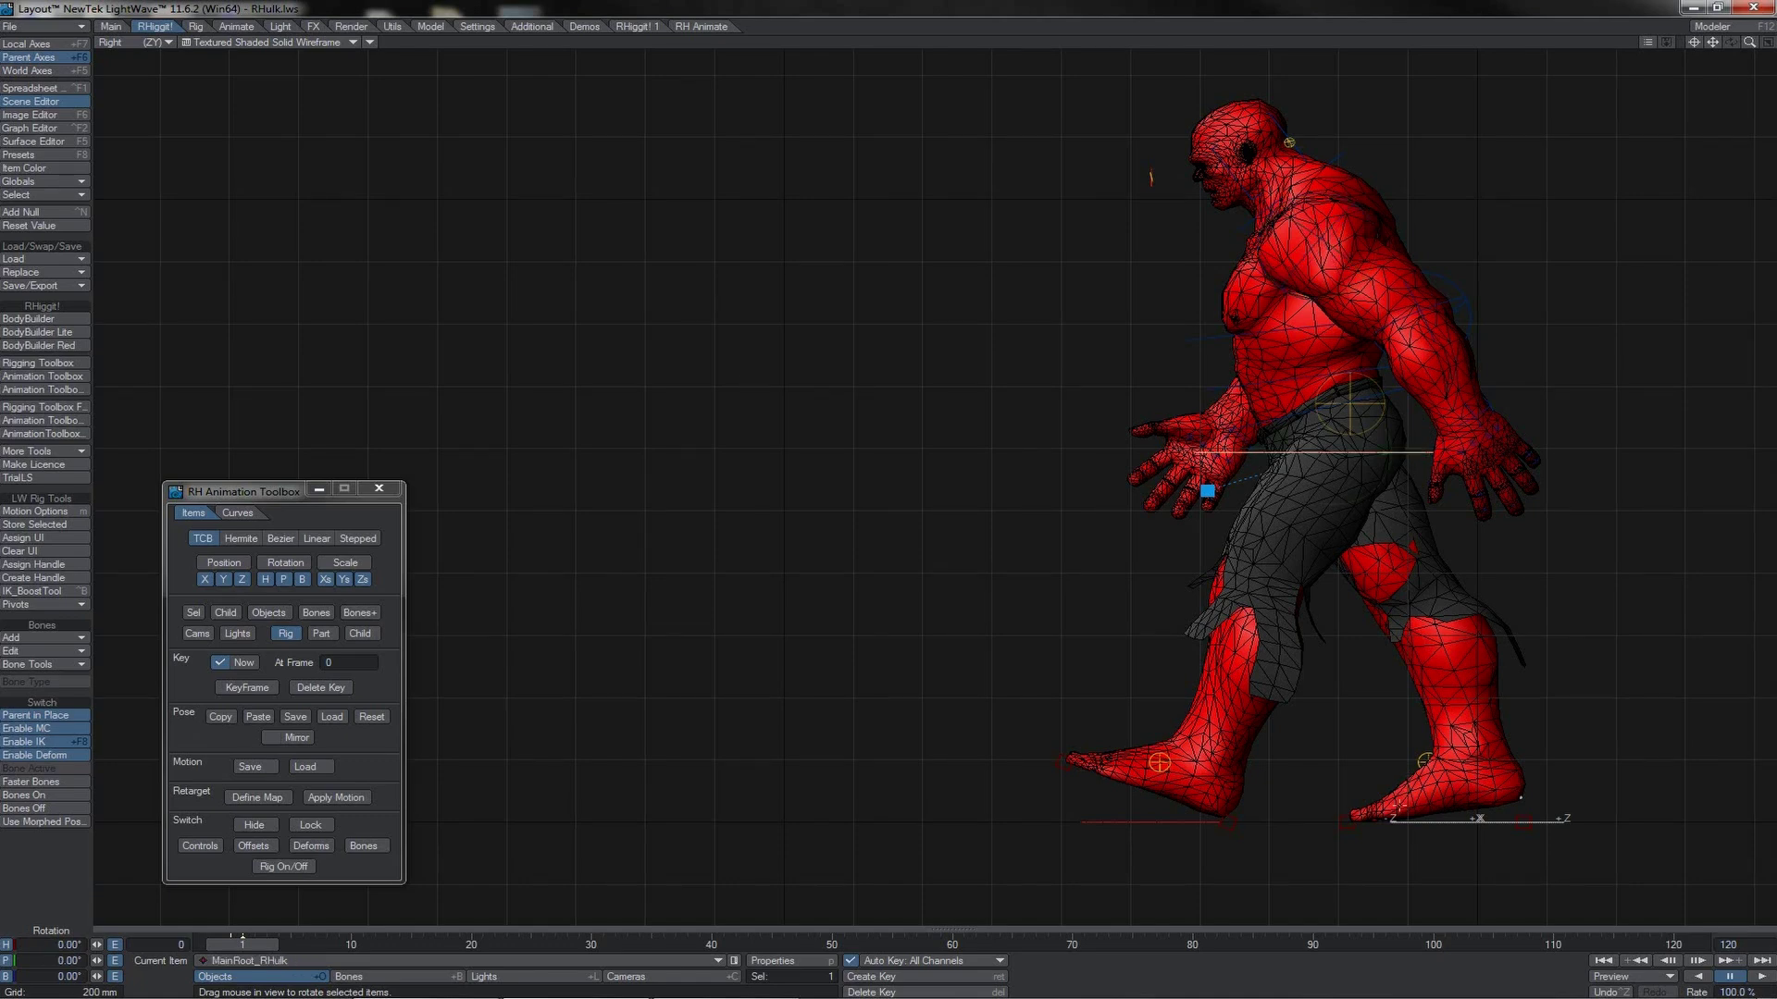
left_click(1381, 823)
left_click(1146, 820, "shift")
key("t")
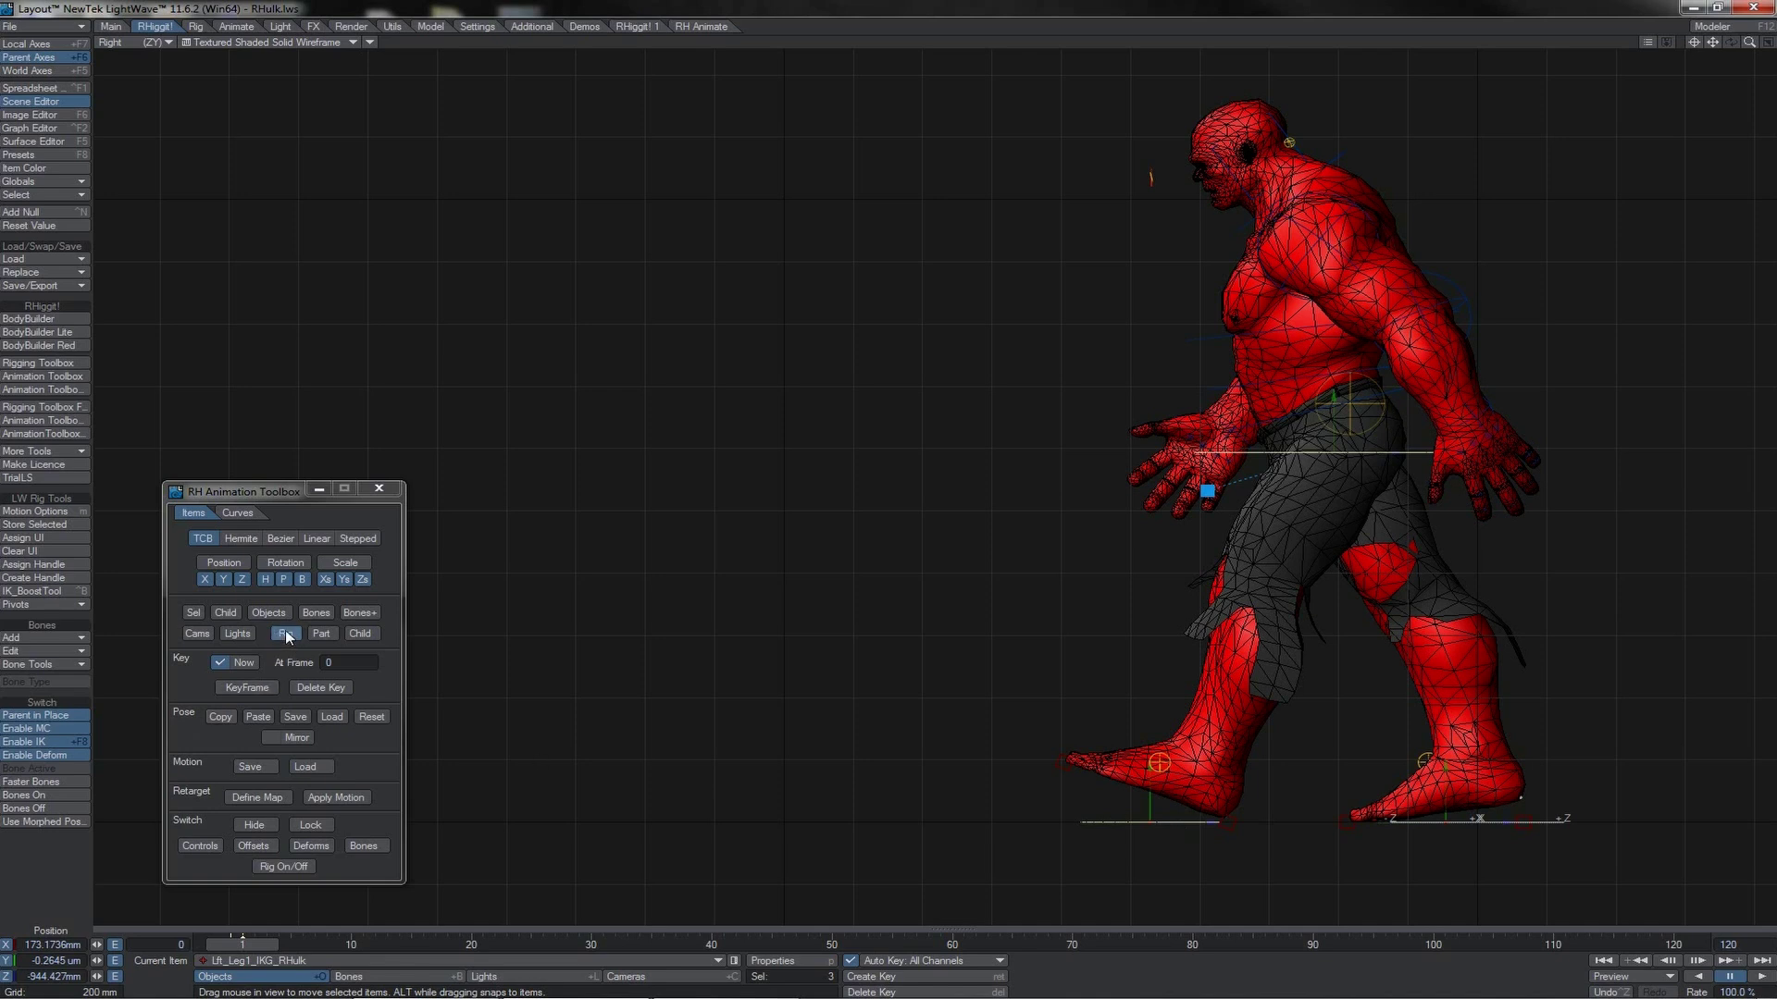
- Copy the rig's stride pose, paste it mirrored at frame 13, and move the root and leg goals forward to about Z -1.2644 m
left_click(219, 717)
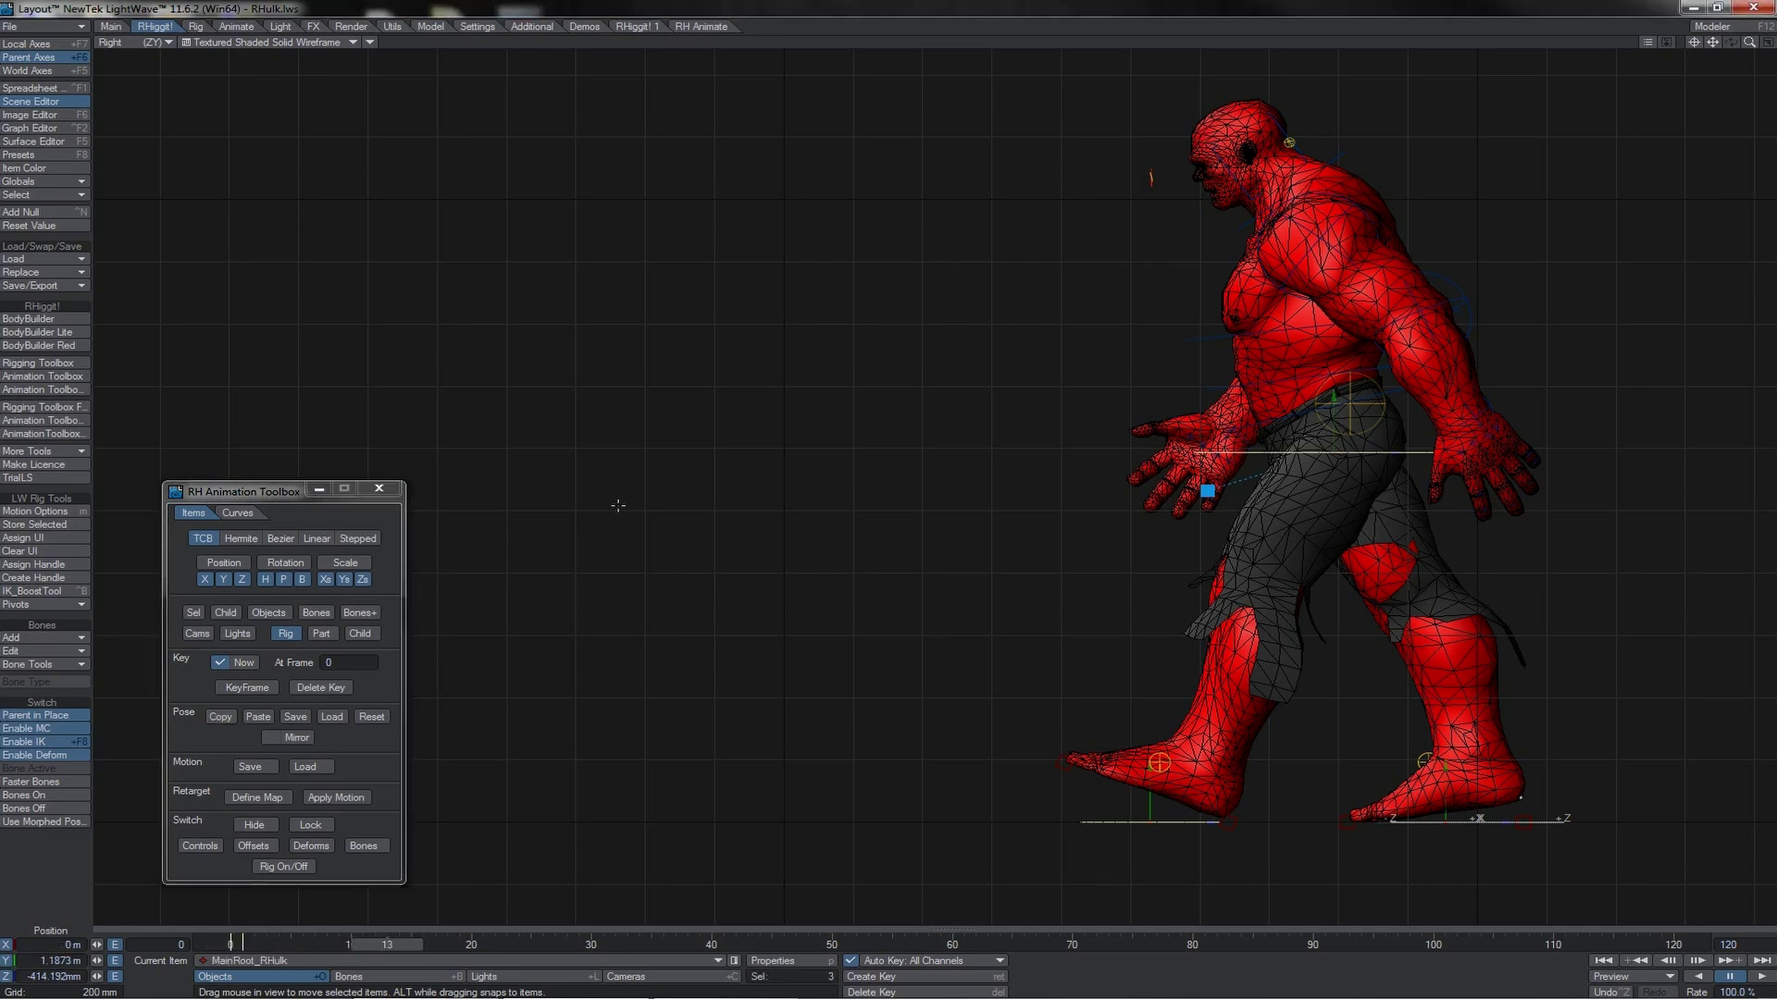
left_click(270, 738)
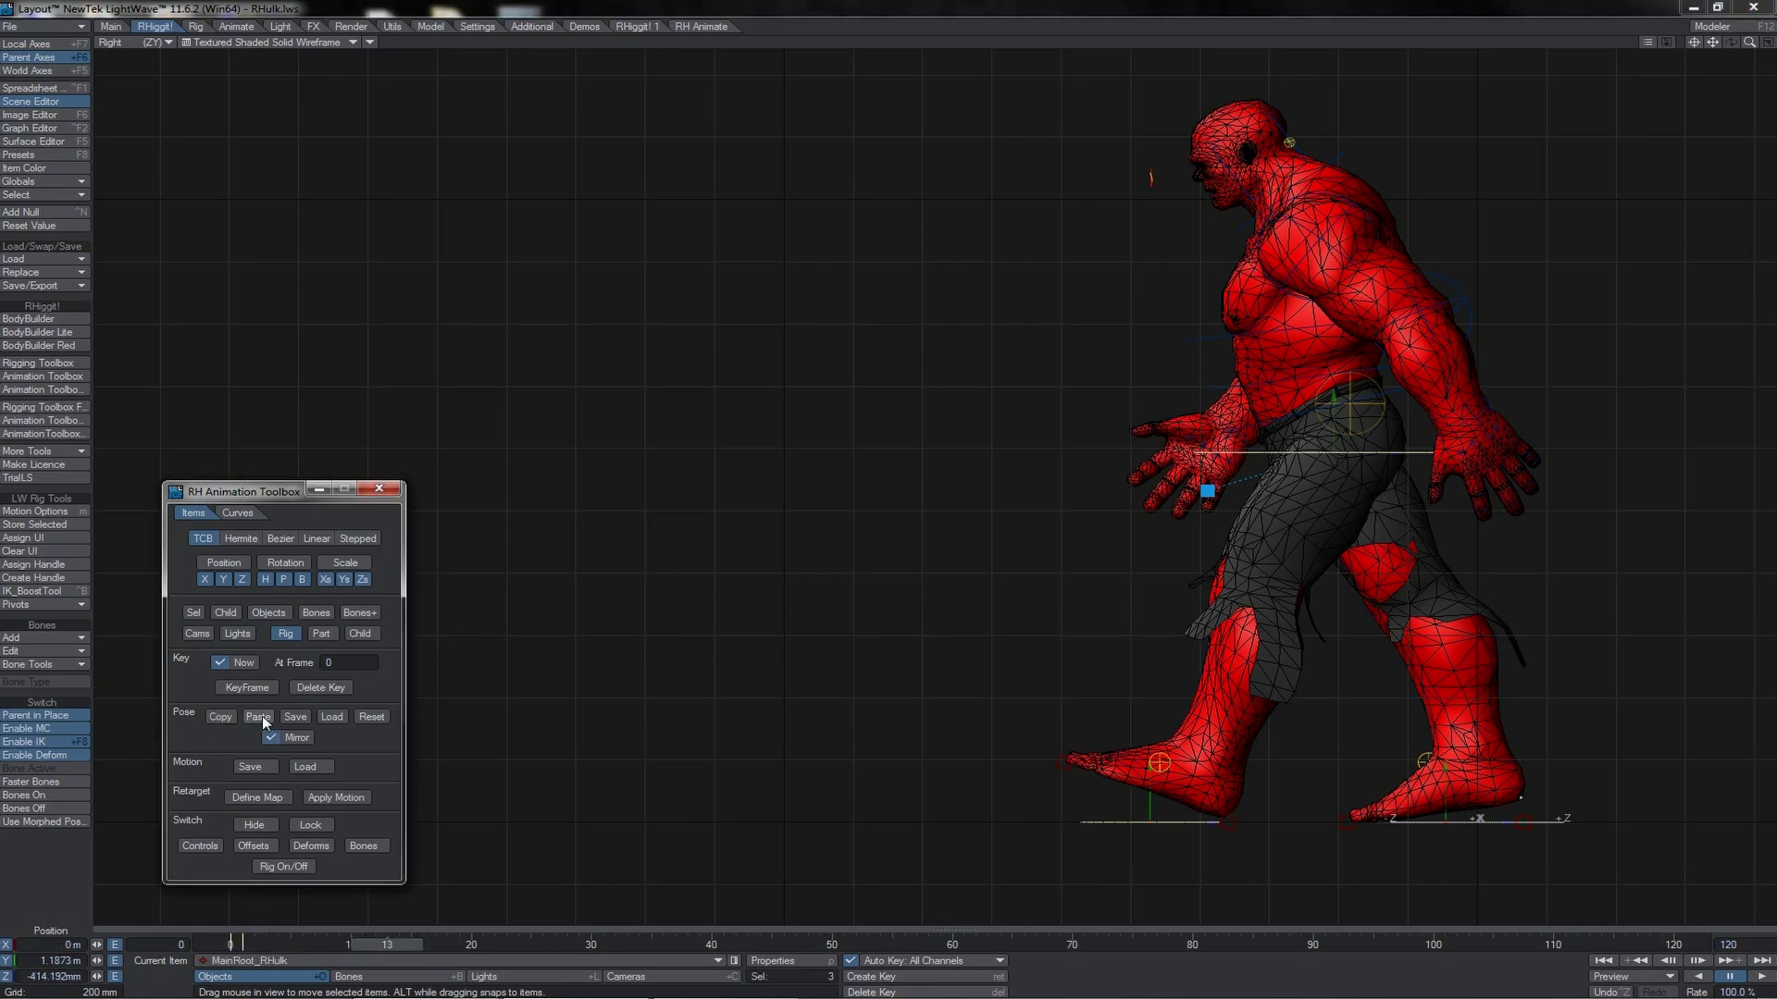
left_click(259, 717)
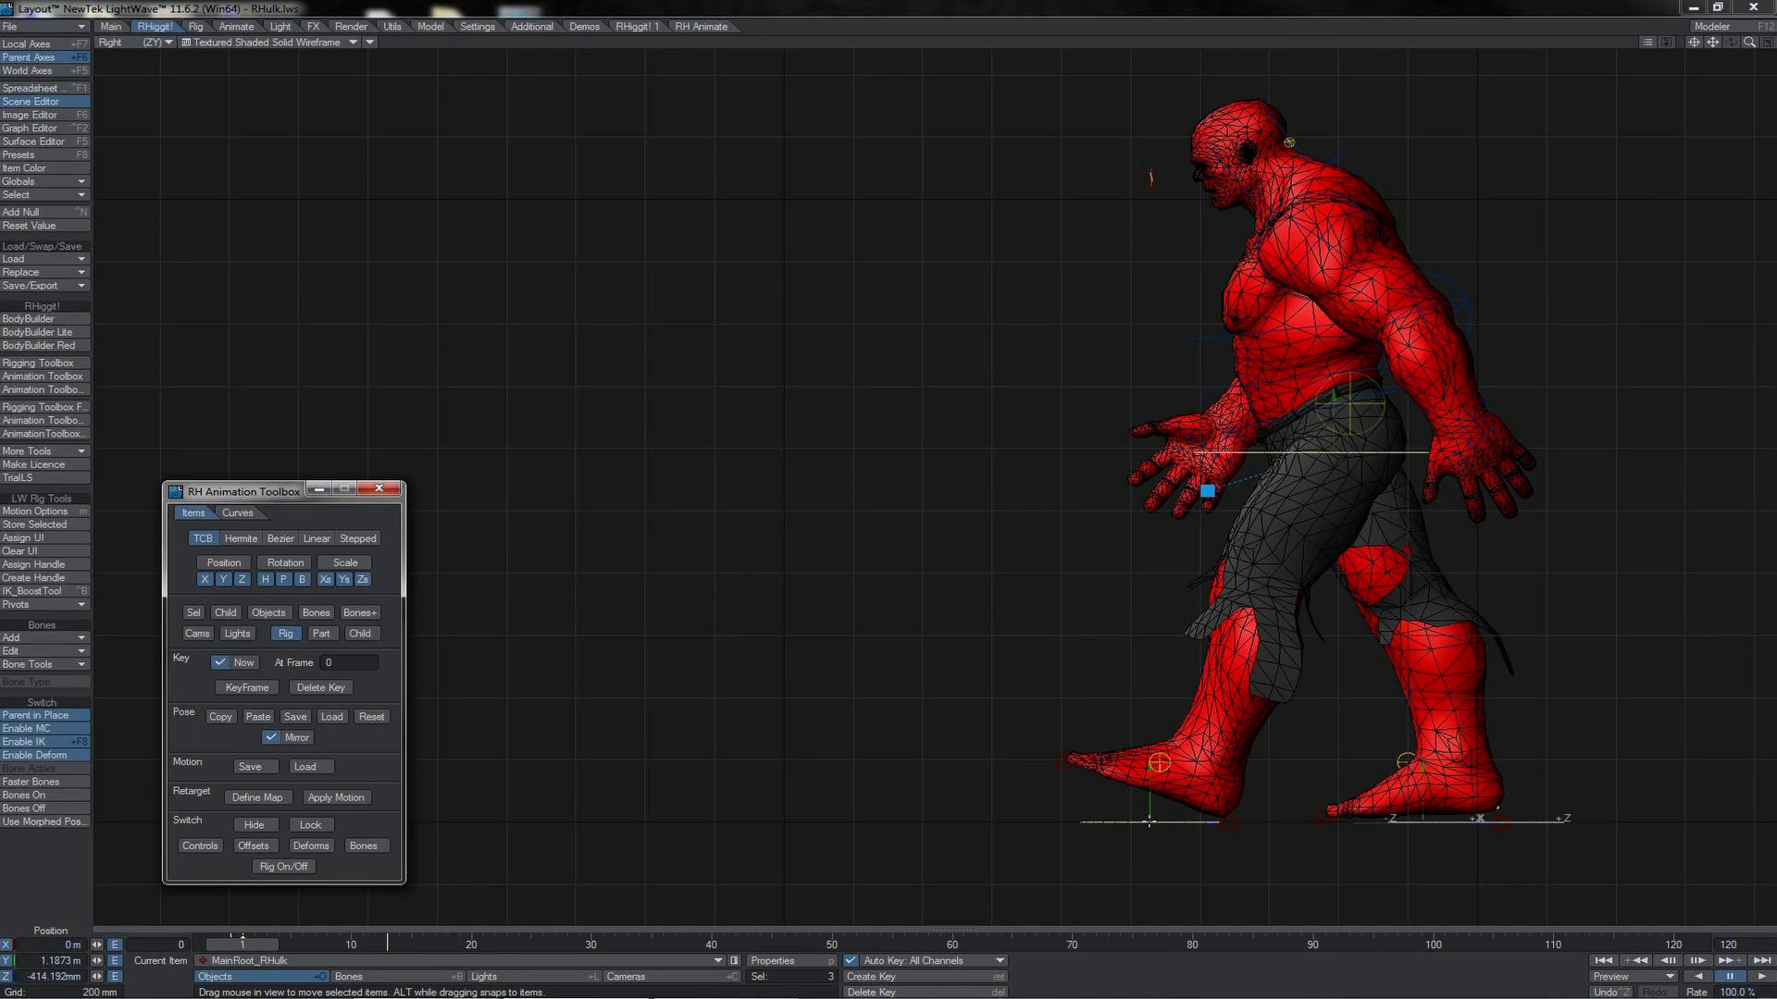
key("shift+Right")
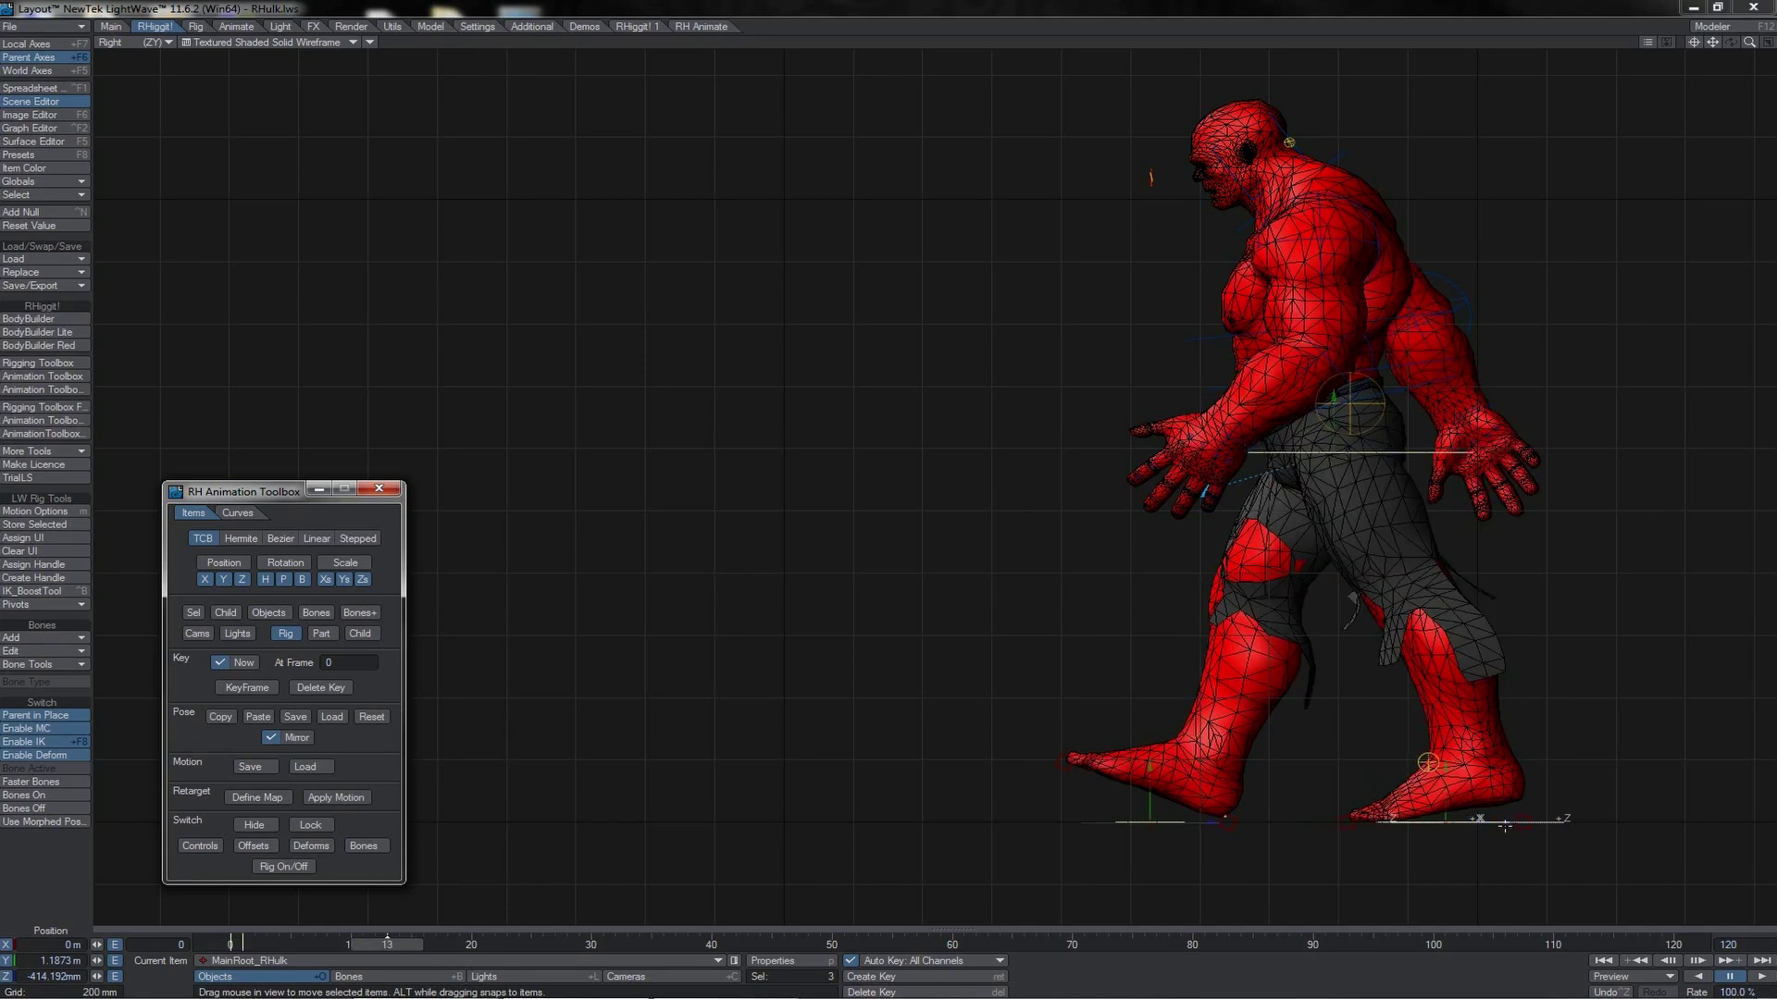
left_click_drag(1507, 822, 1216, 821)
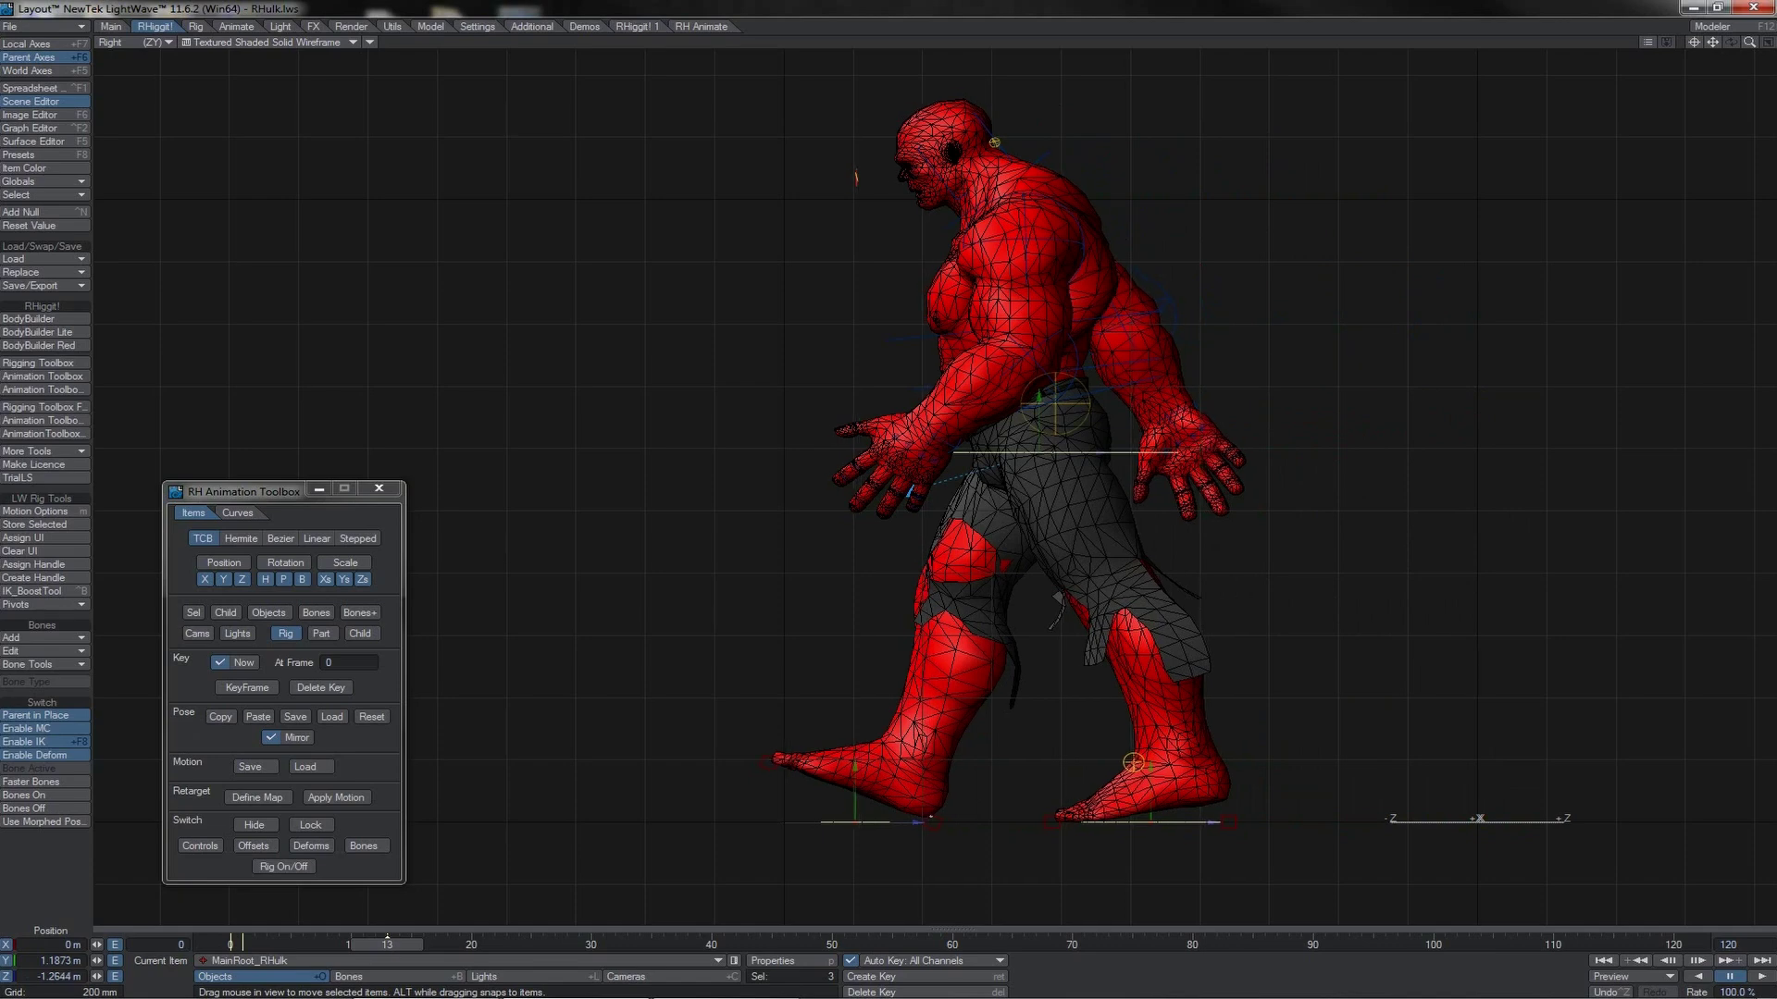
- Paste the stride pose unmirrored and move the root and leg goals forward to about Z -2.1119 m
left_click(272, 737)
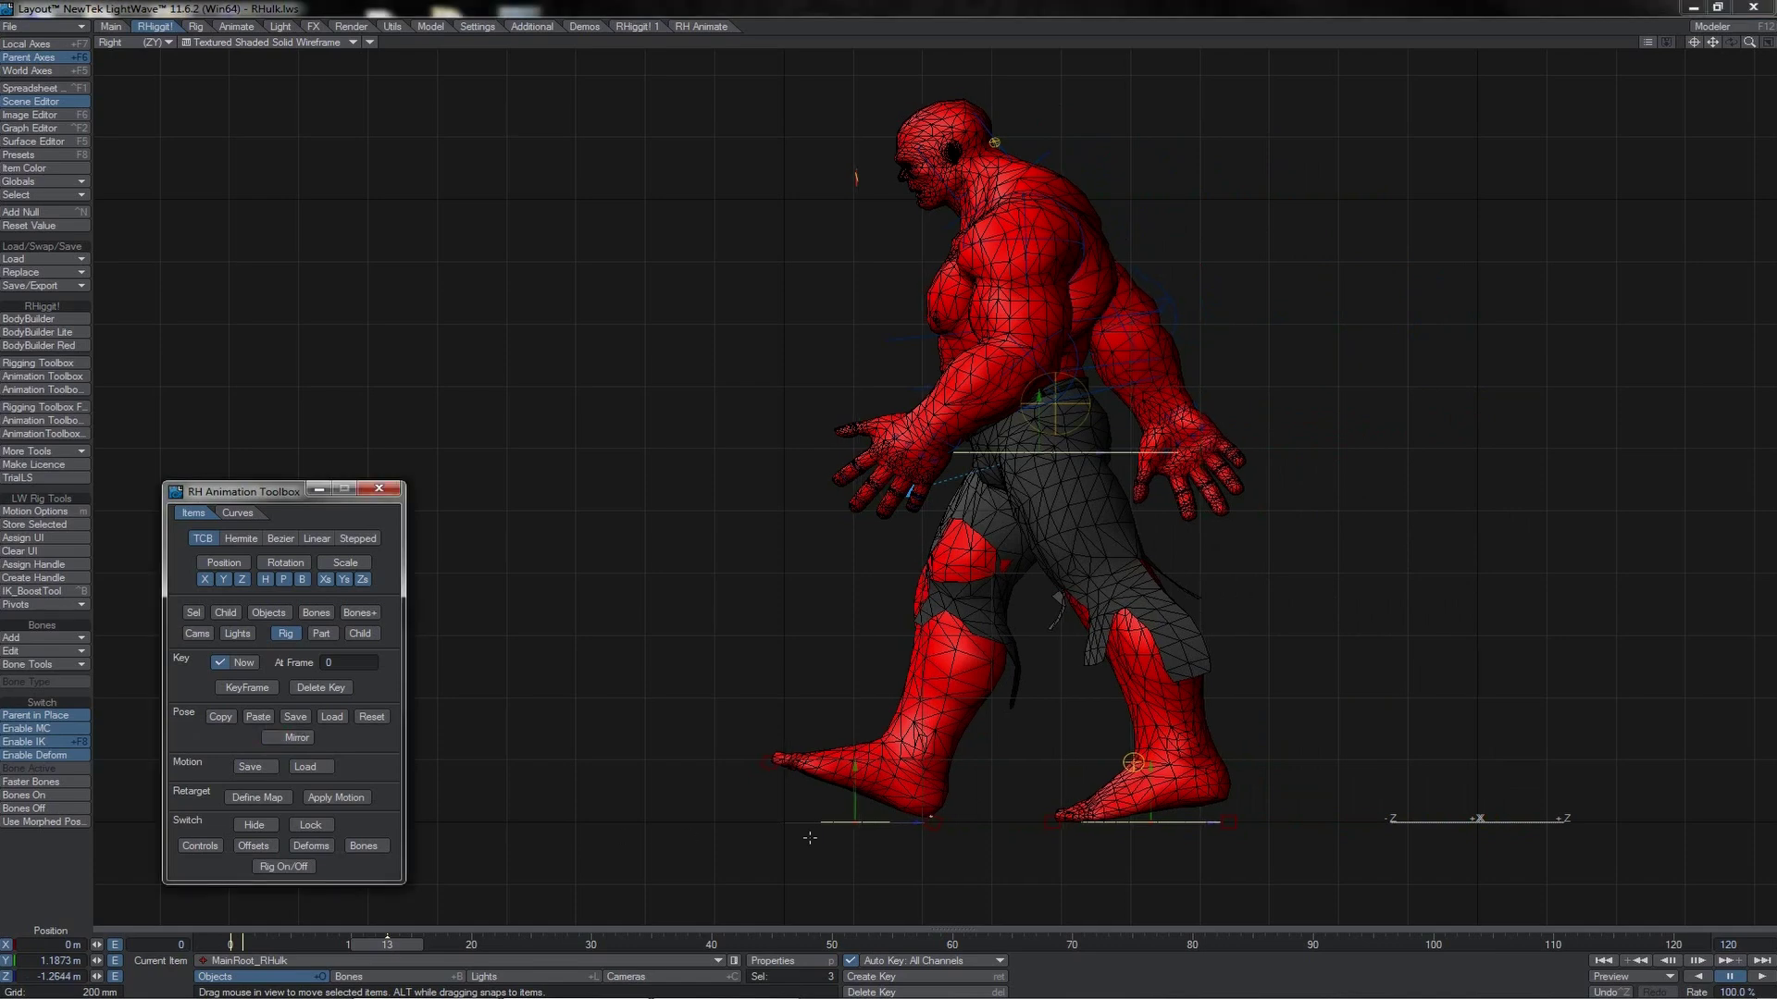
left_click(250, 718)
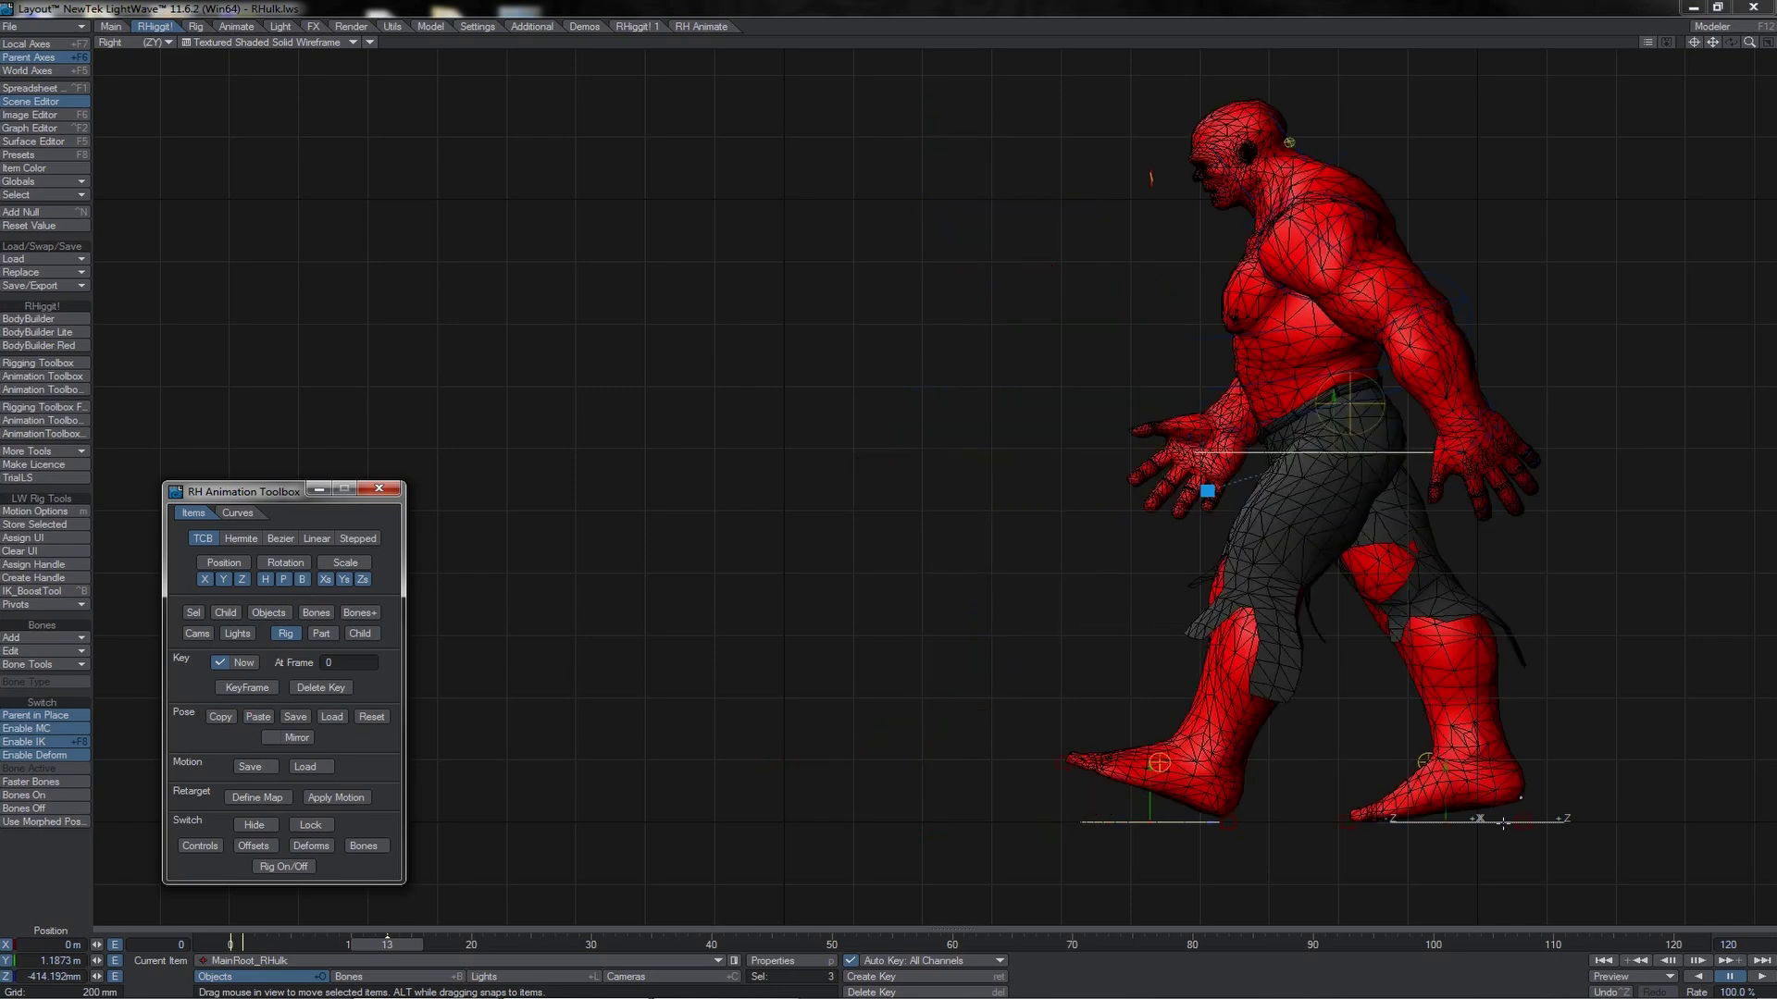
left_click_drag(1274, 453, 726, 452)
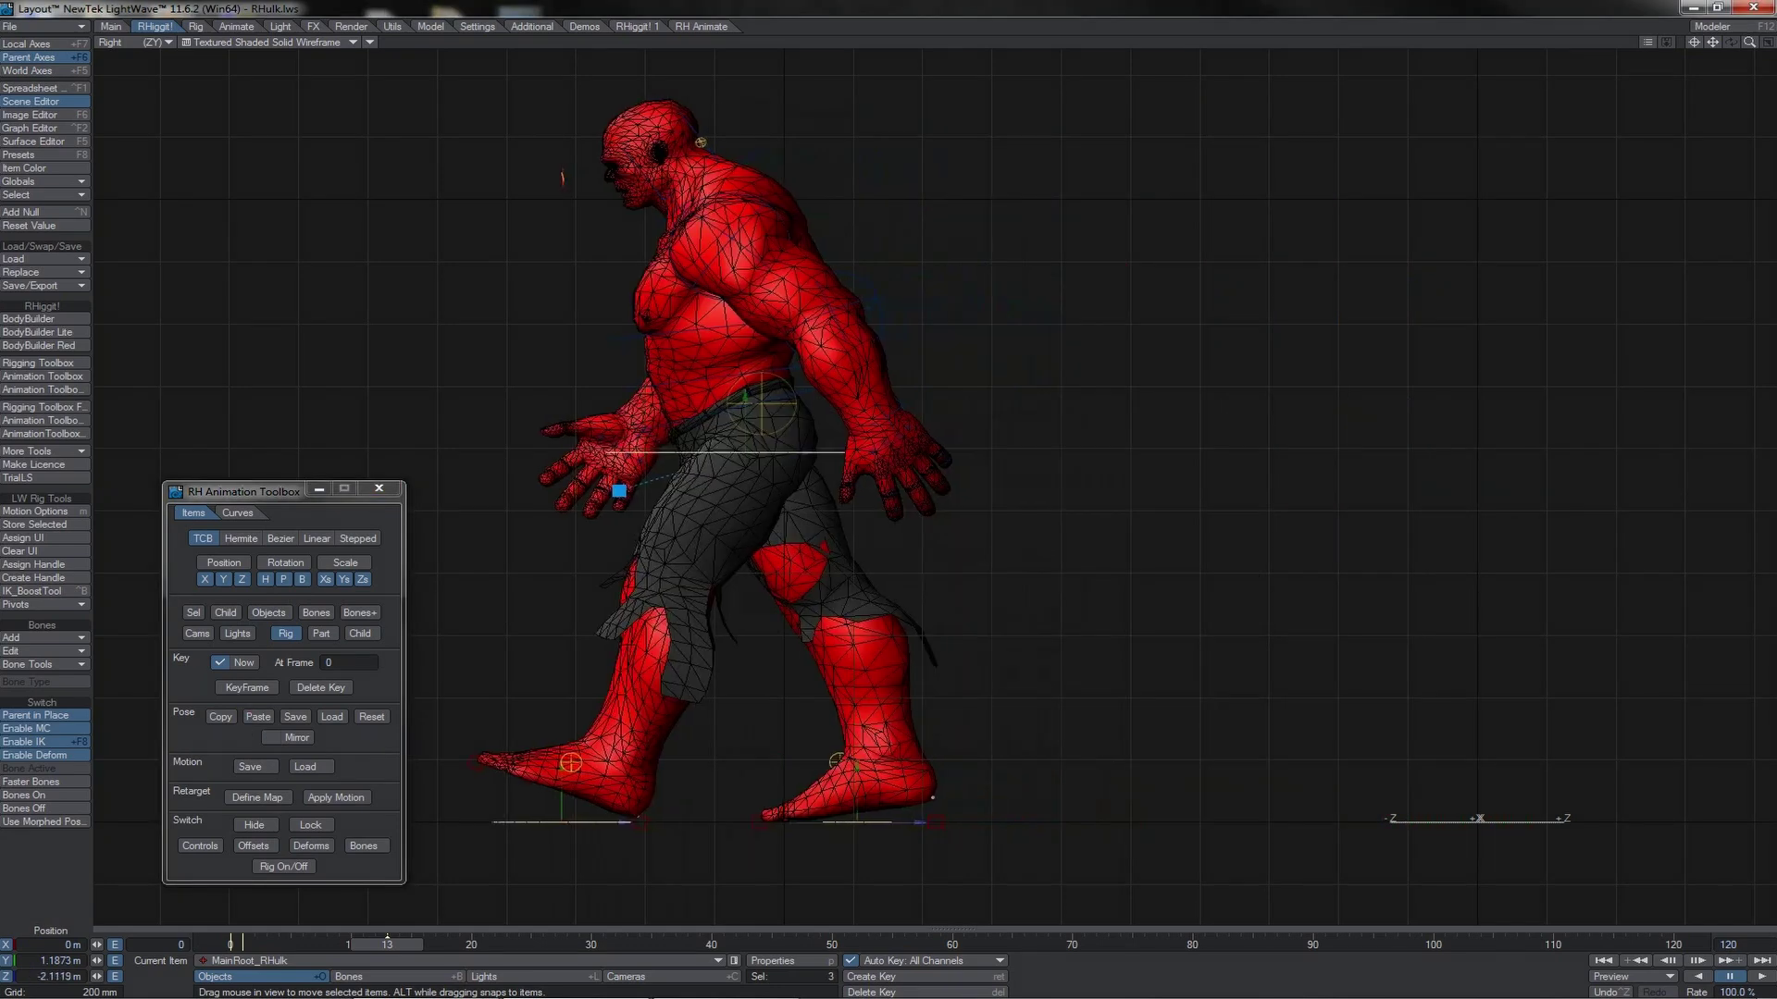
- Paste the stride pose mirrored again and move the root and leg goals one more stride forward along Z
left_click(271, 738)
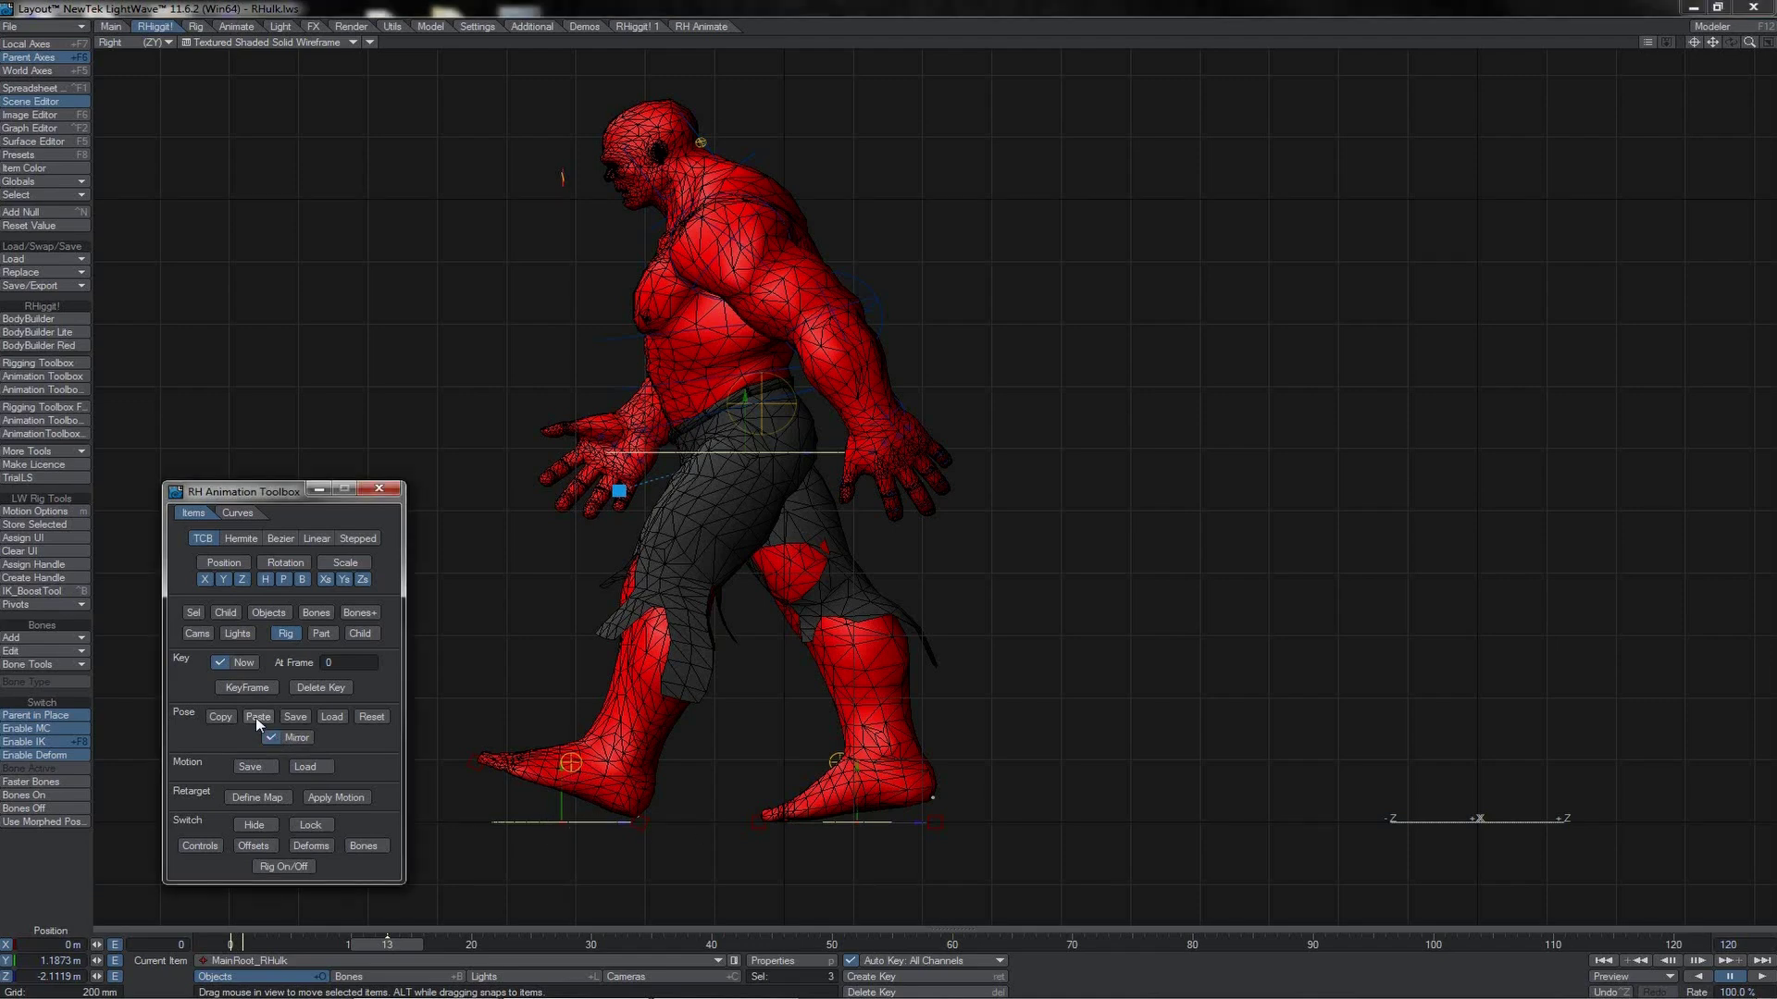
left_click(256, 718)
left_click_drag(1503, 824, 638, 822)
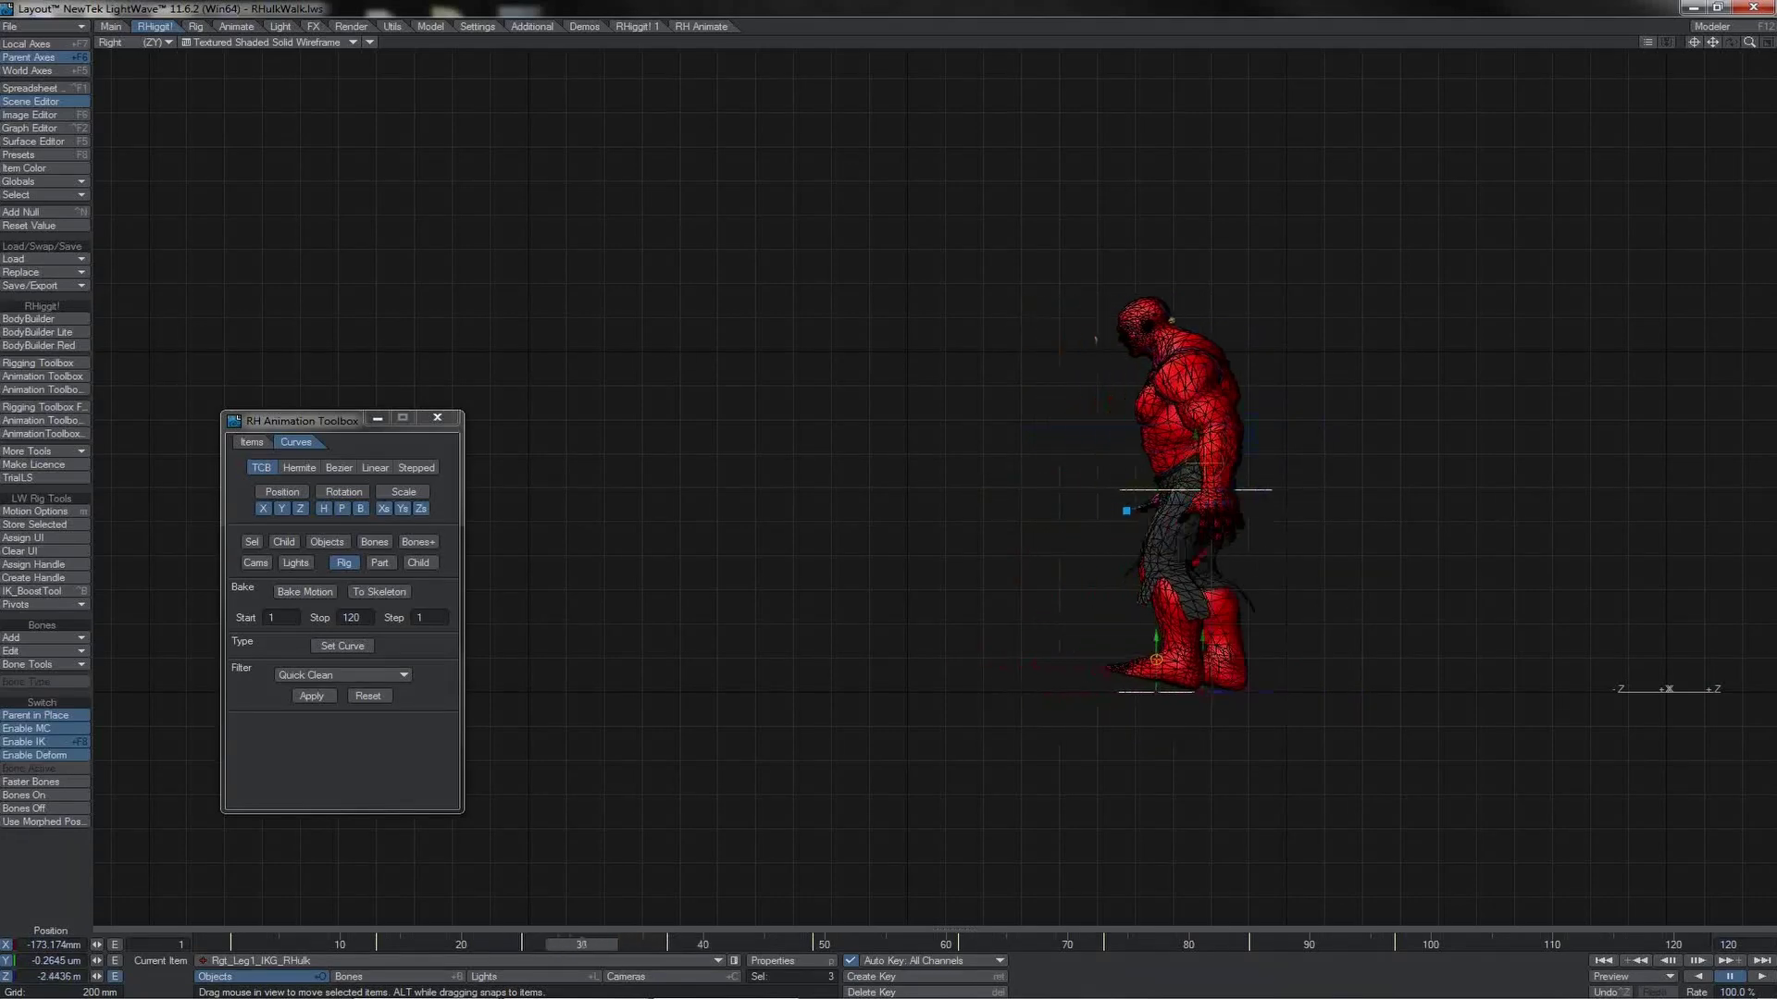
- Select both leg IK goals and apply the Flatten Holds filter to their Z position curves, limited to the selected items
left_click(1104, 689)
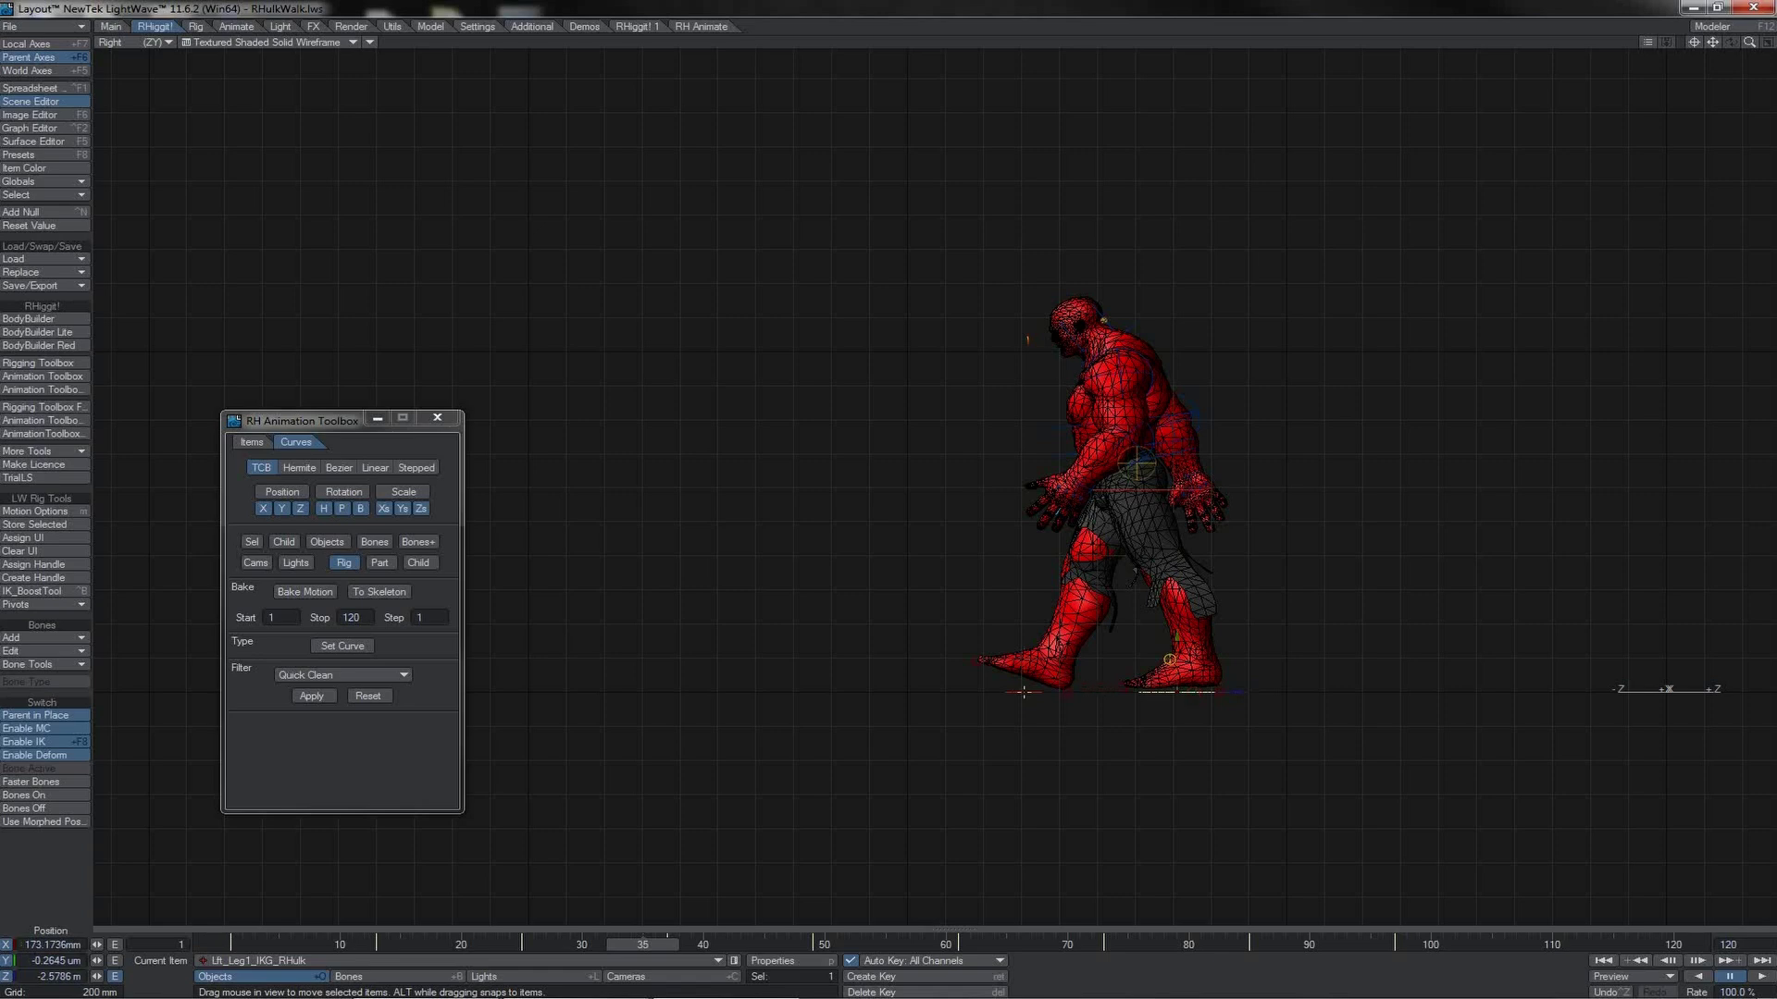
left_click(1024, 692, "shift")
left_click(252, 542)
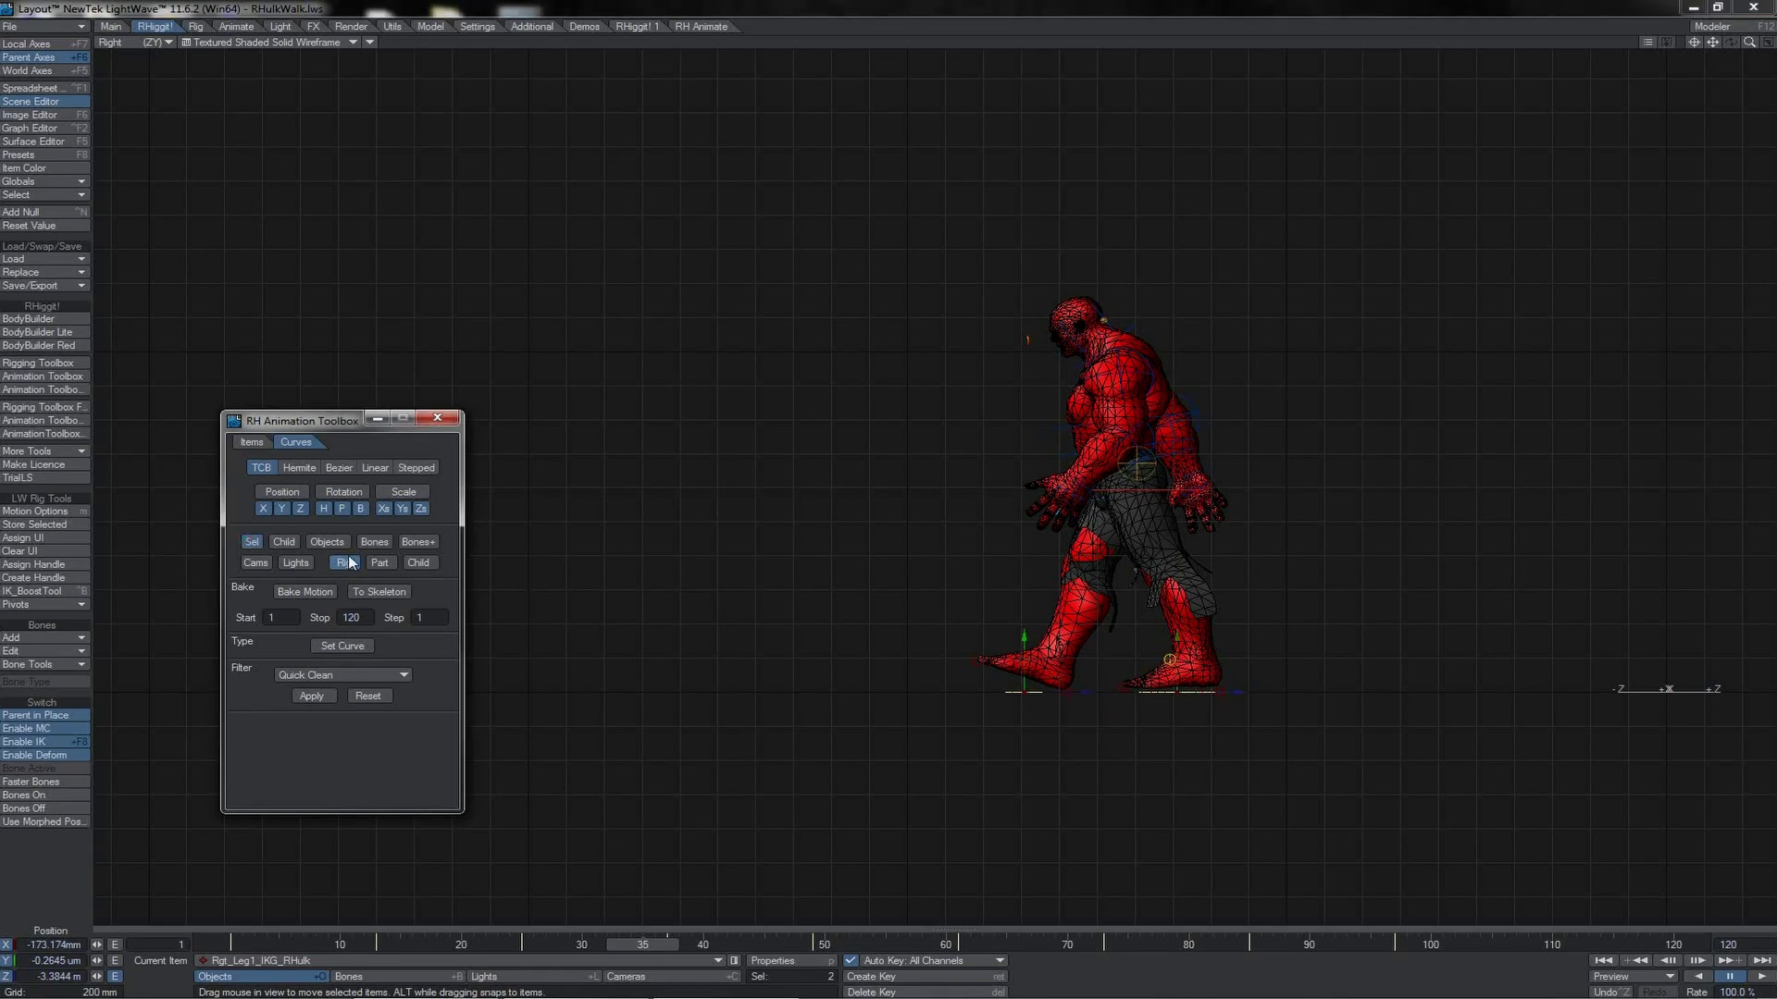
left_click(358, 672)
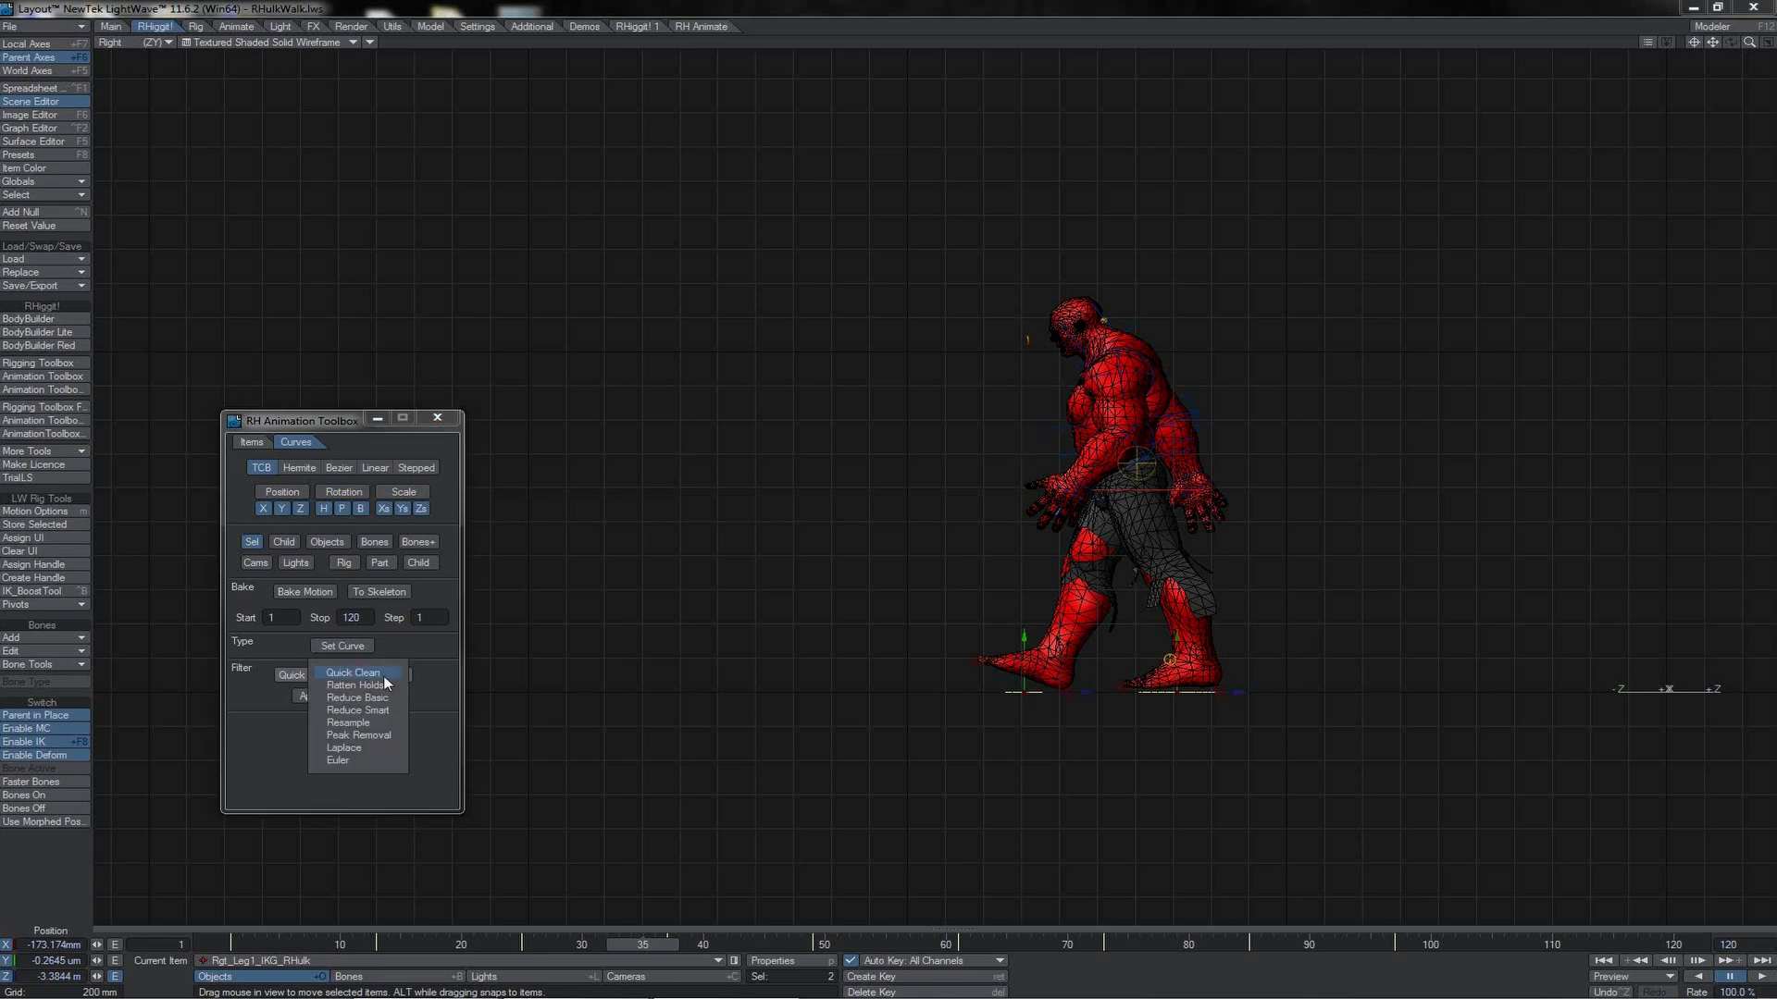
left_click(385, 686)
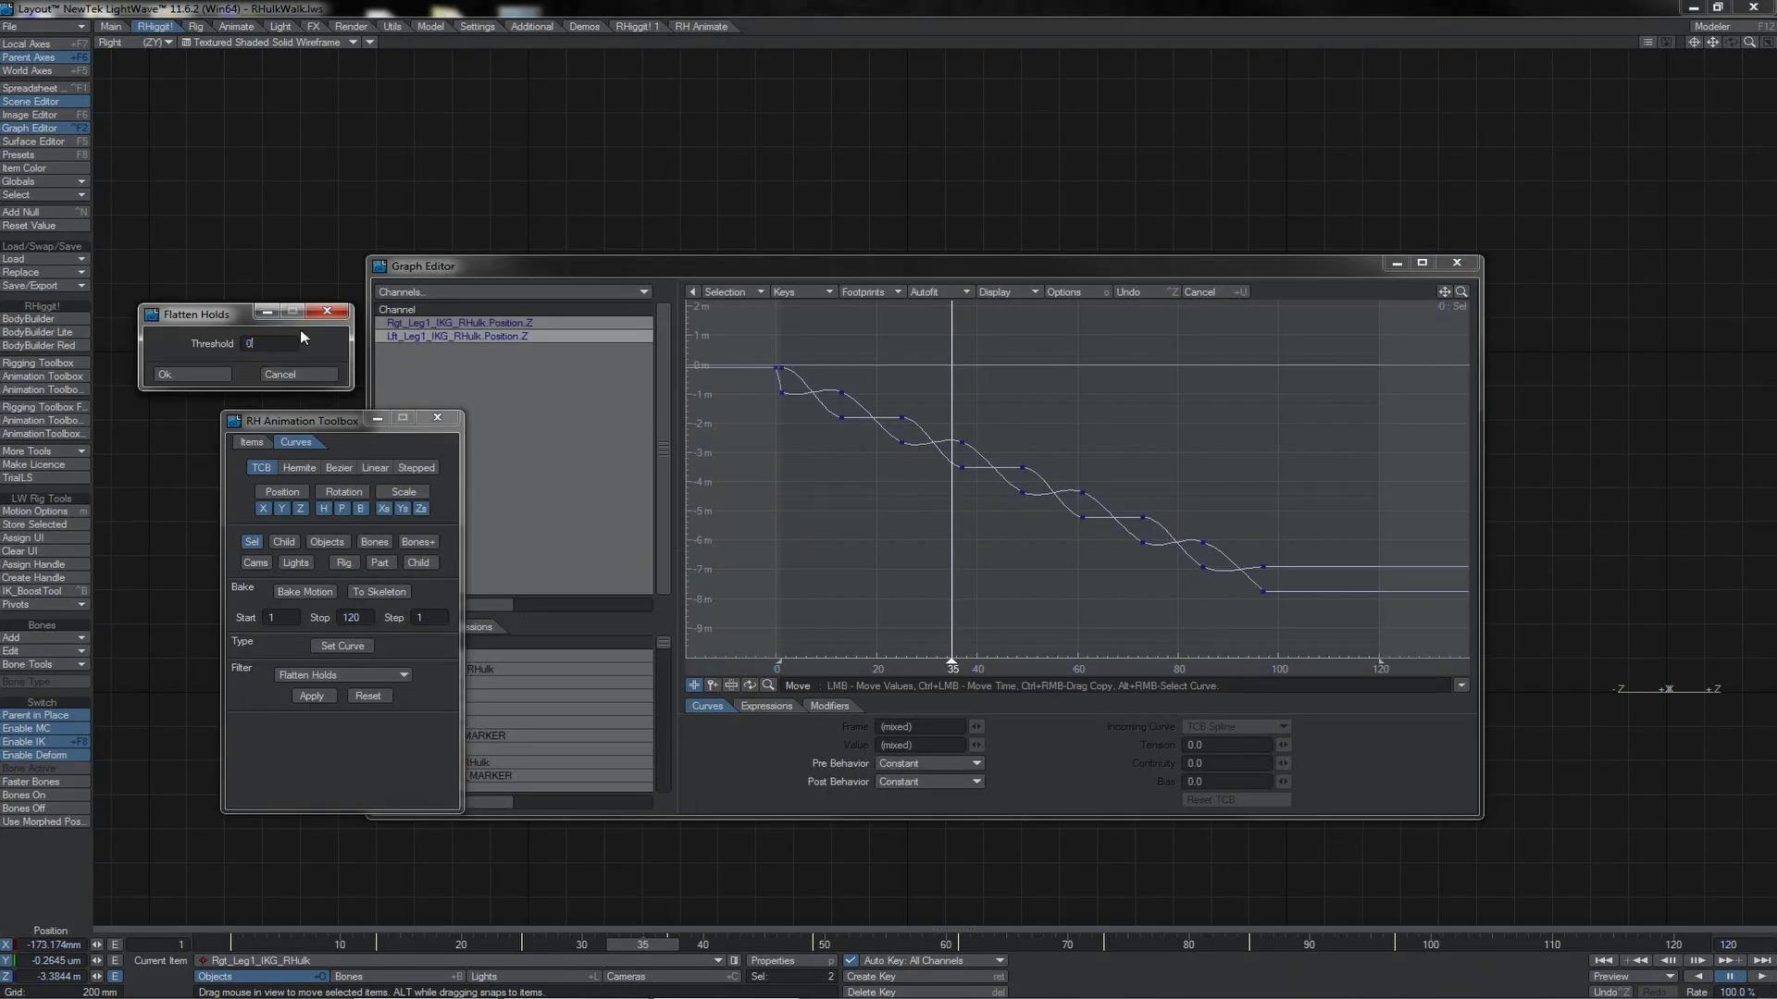
left_click(218, 376)
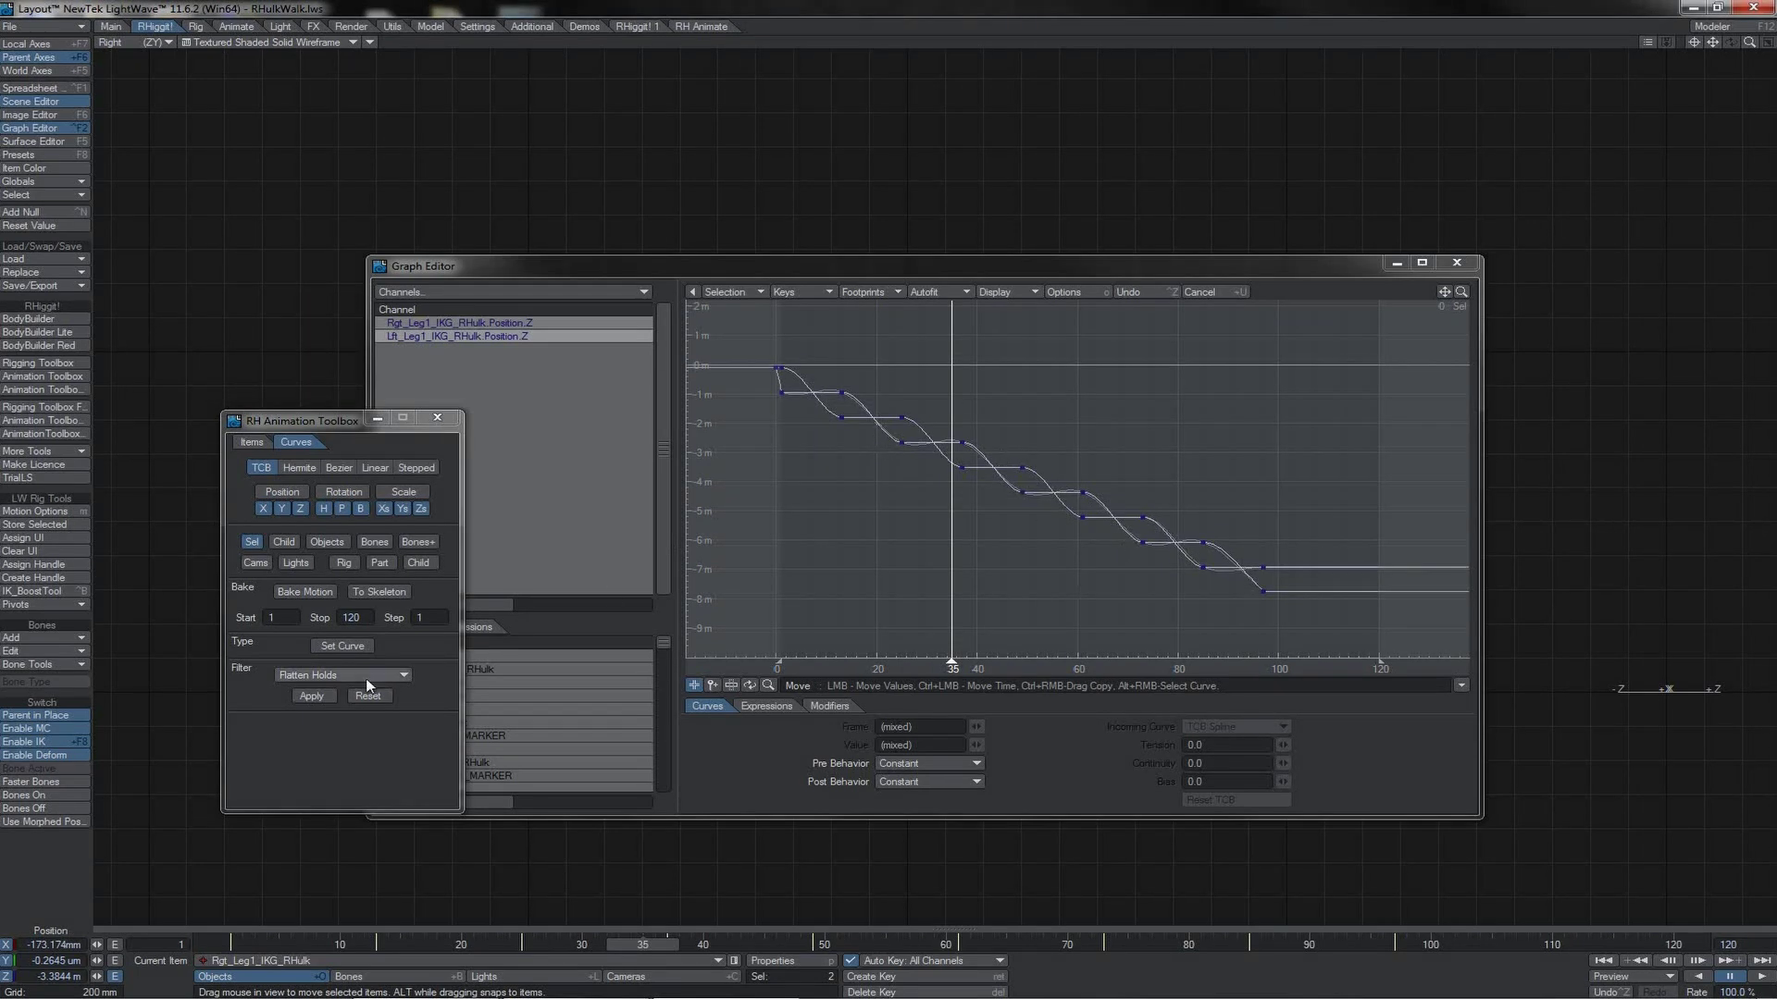
left_click(330, 697)
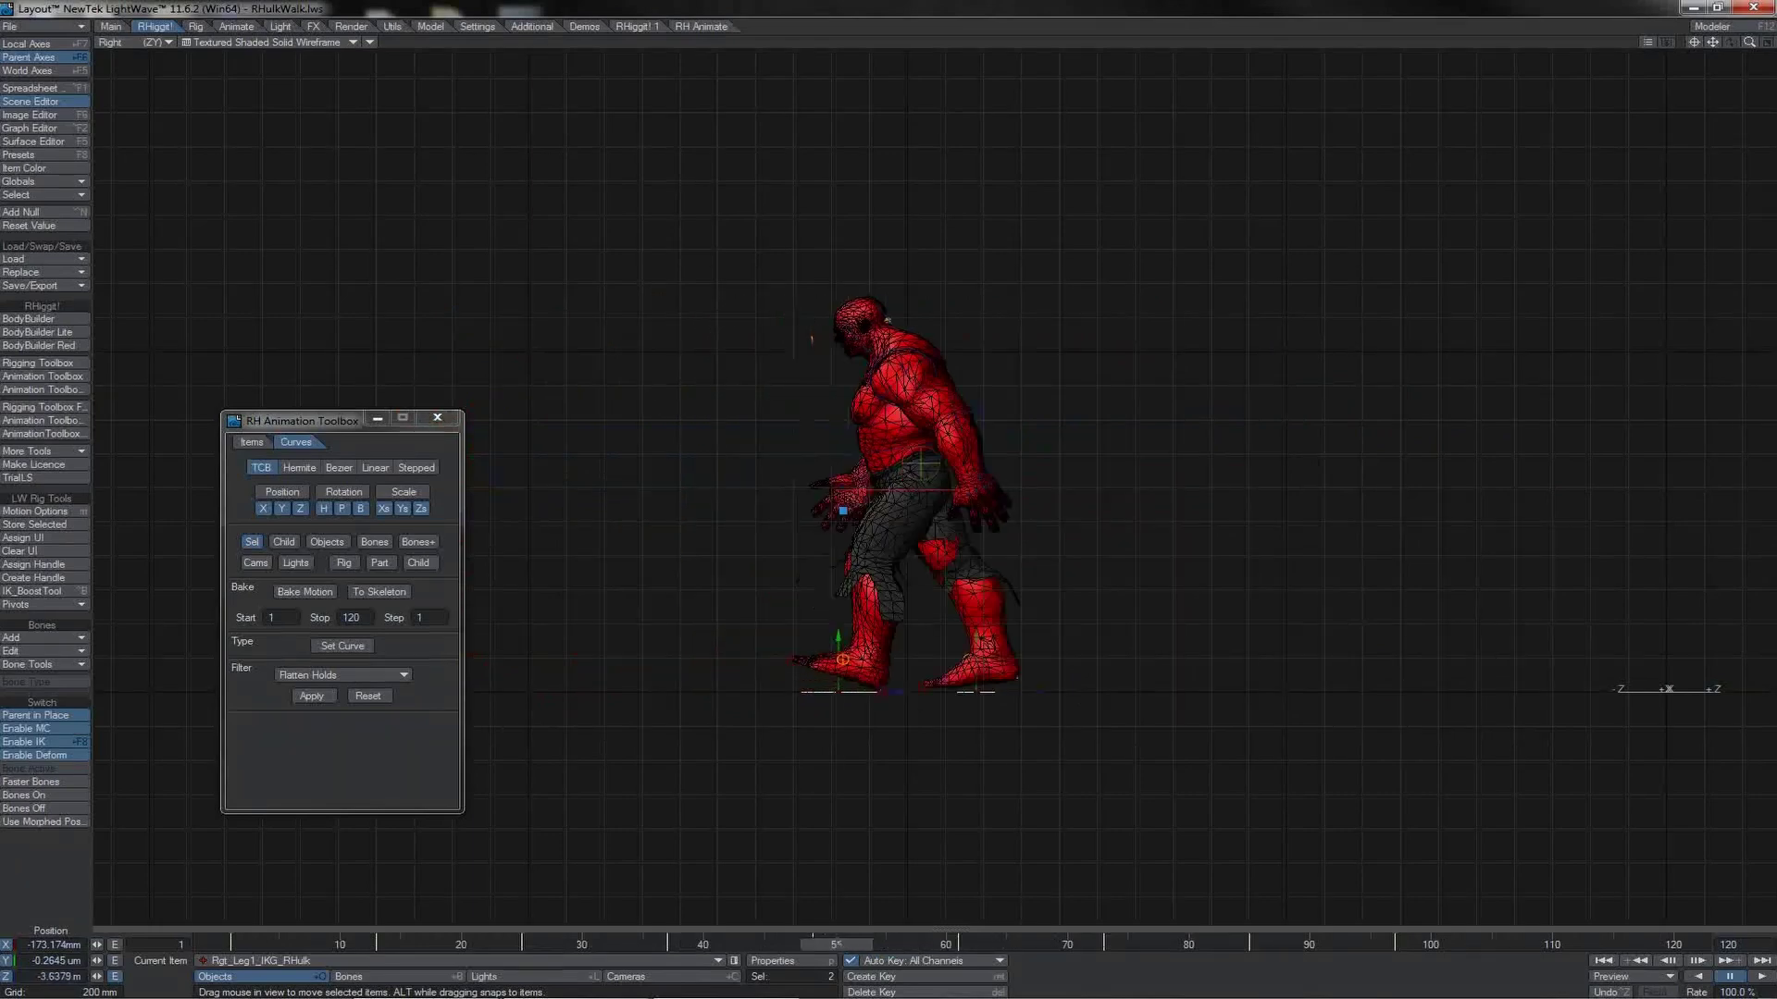
- Set the timeline's end frame to 25 and select the right leg IK goal at frame 1
left_click(250, 441)
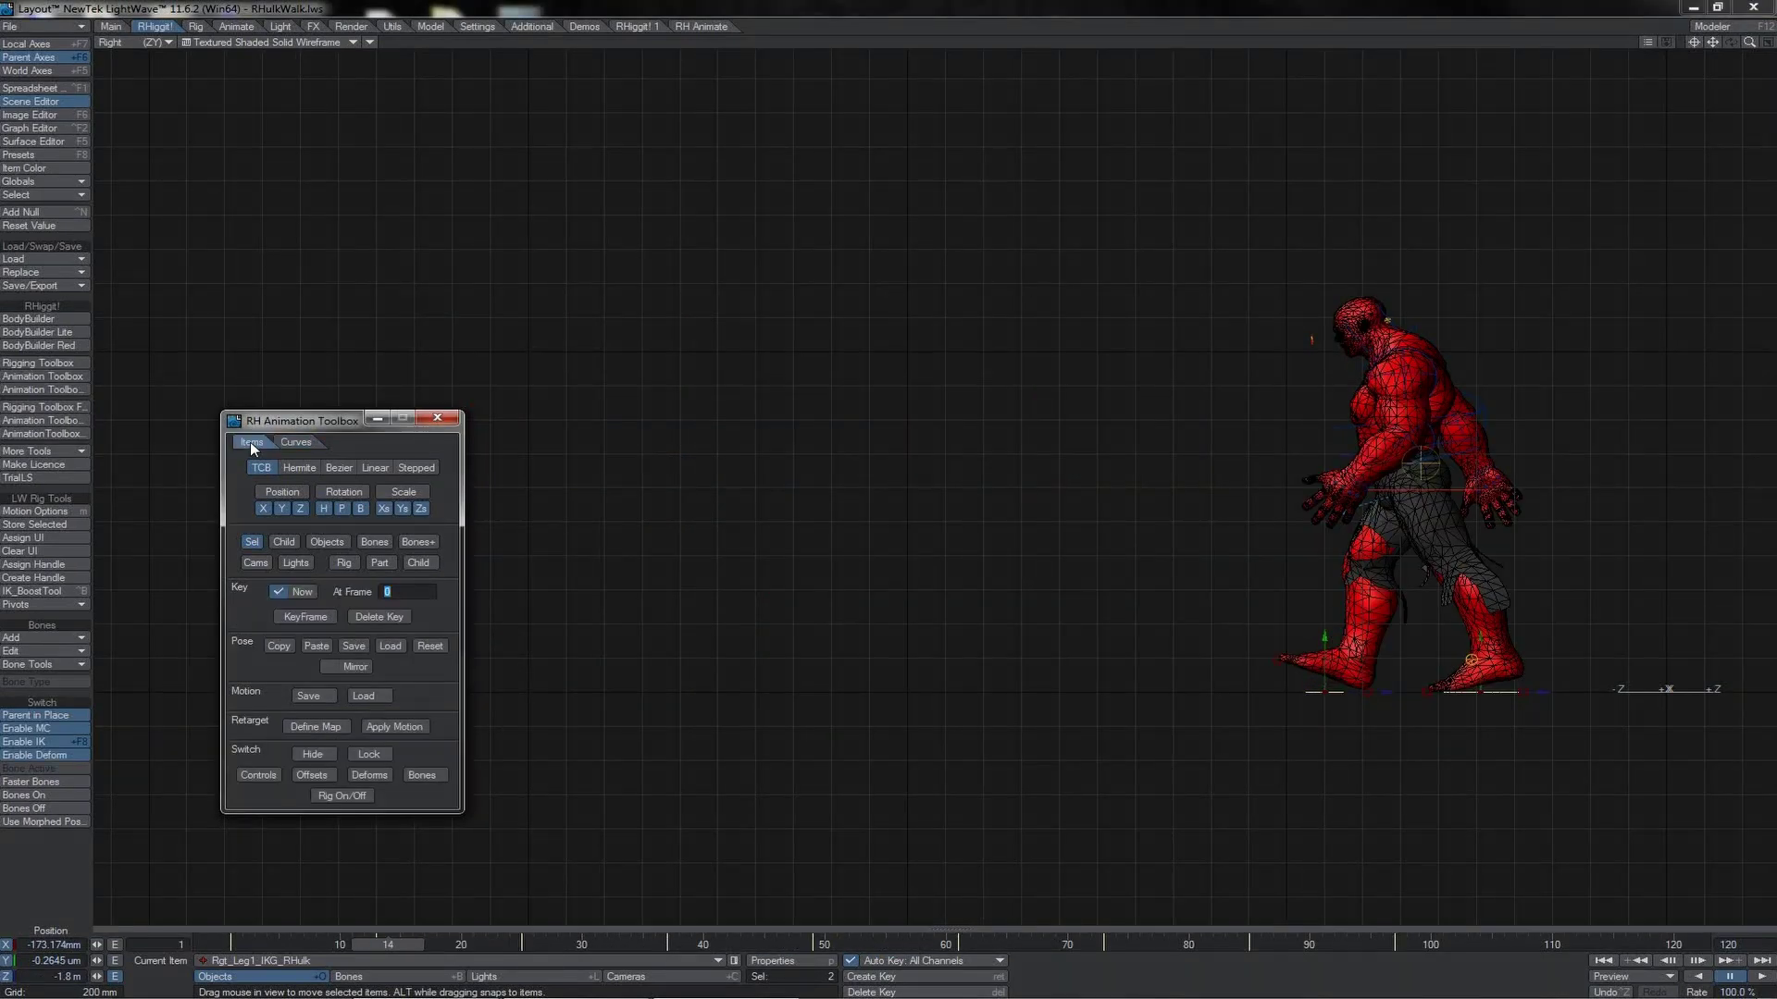
left_click_drag(388, 944, 230, 944)
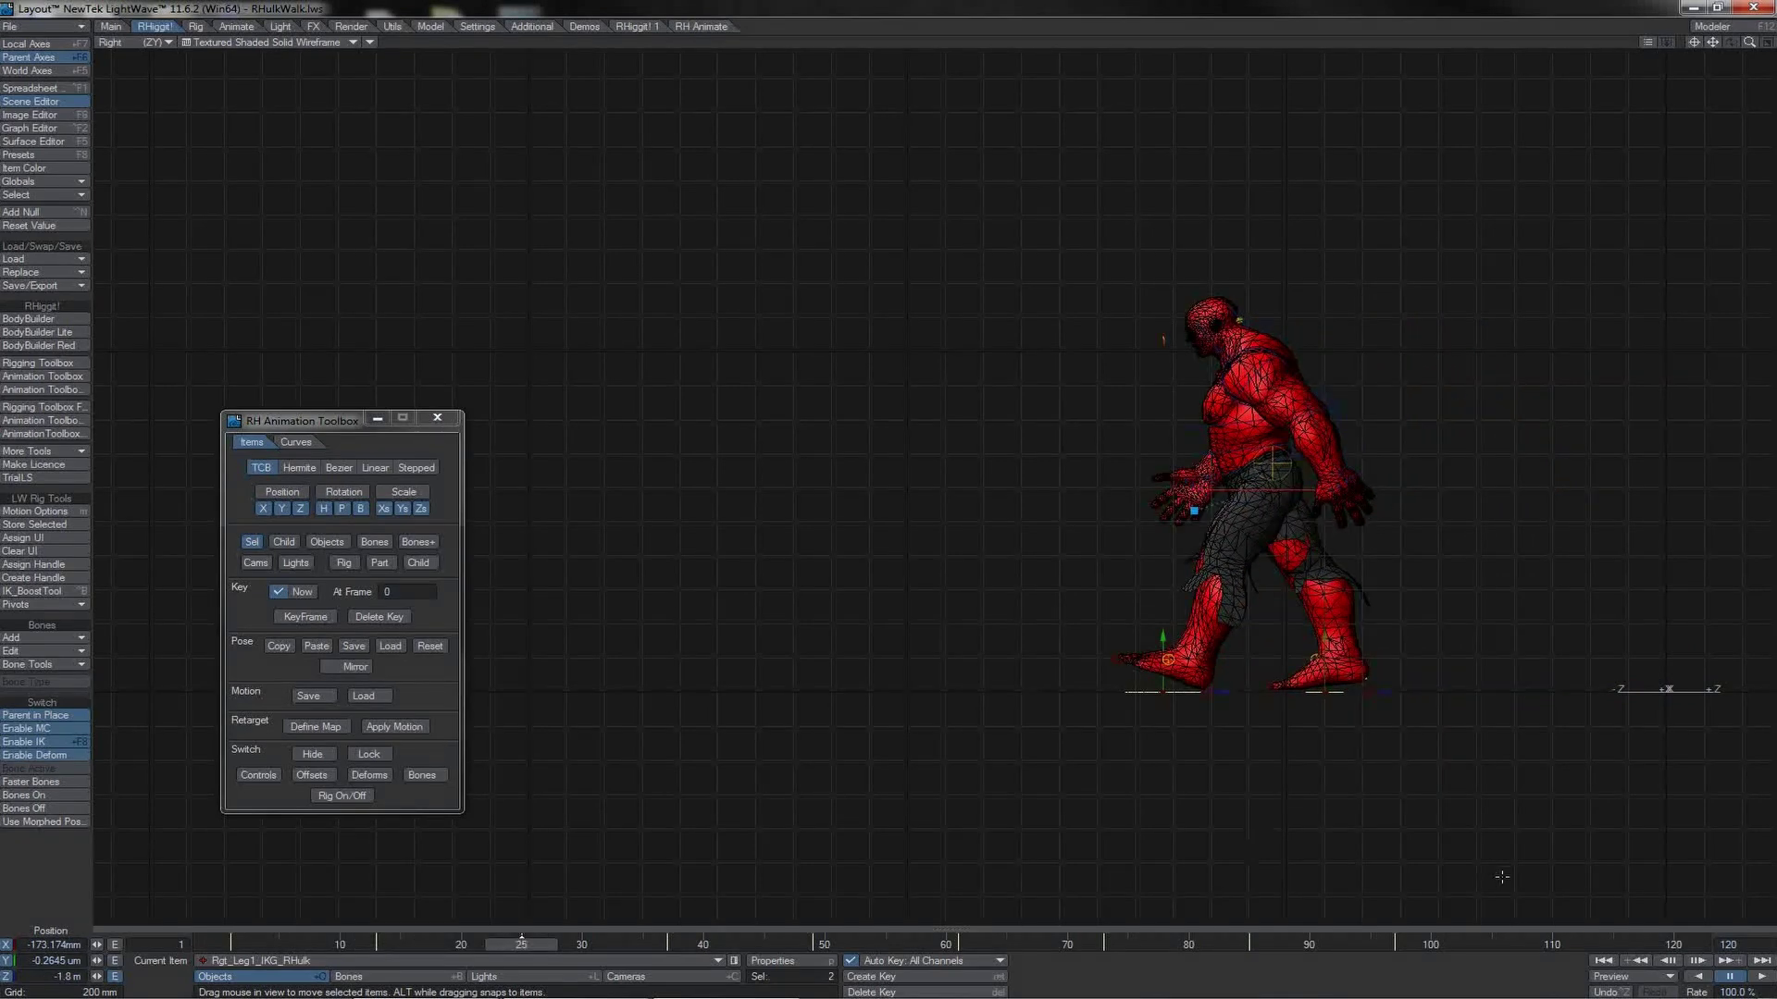
left_click(1728, 945)
type("25")
key("Return")
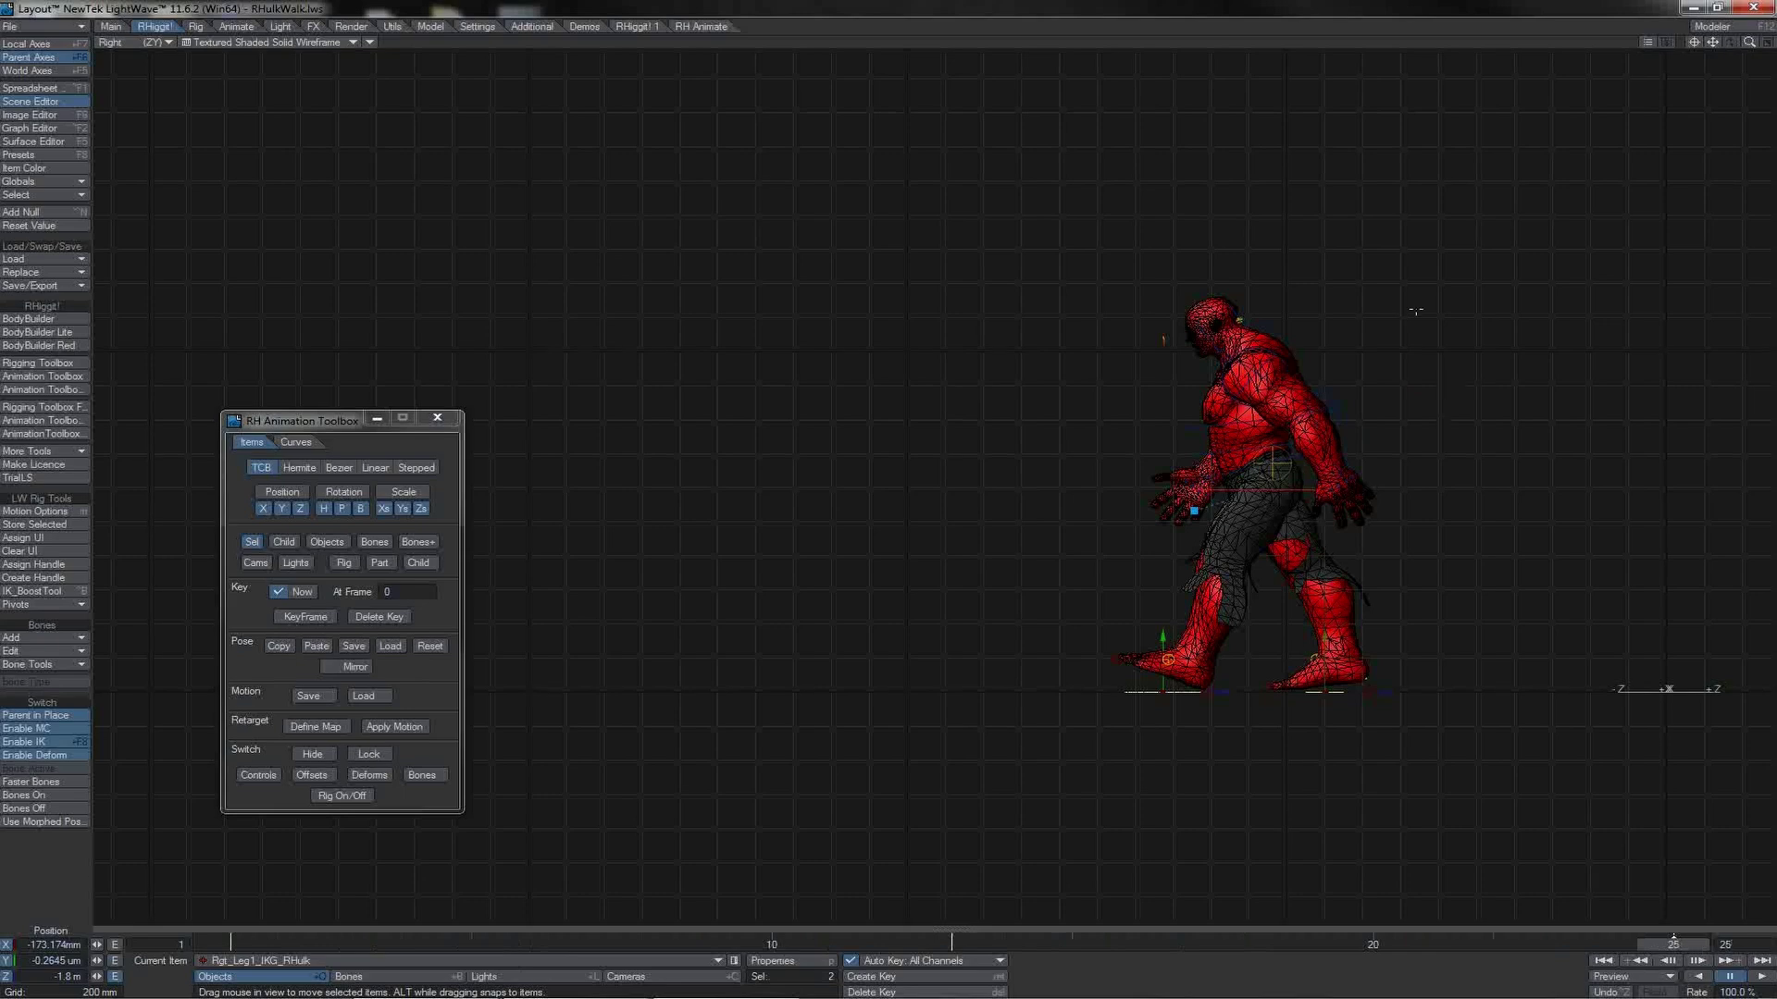
key("a")
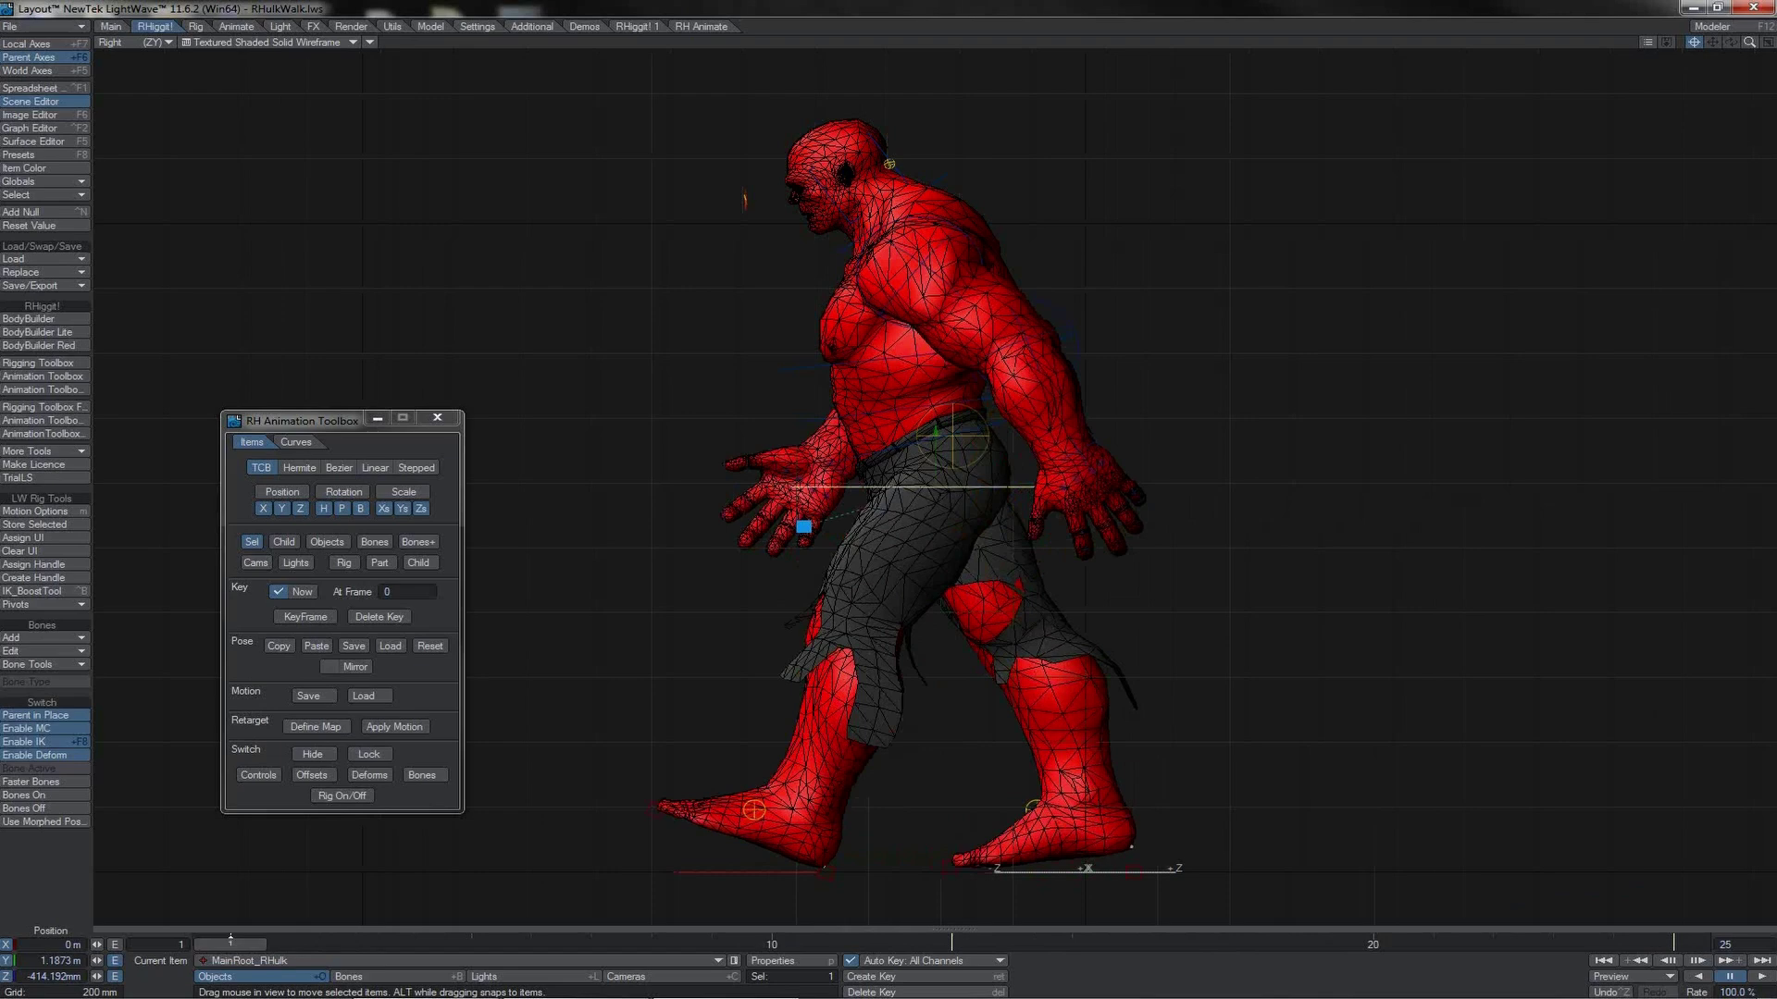
left_click(985, 870)
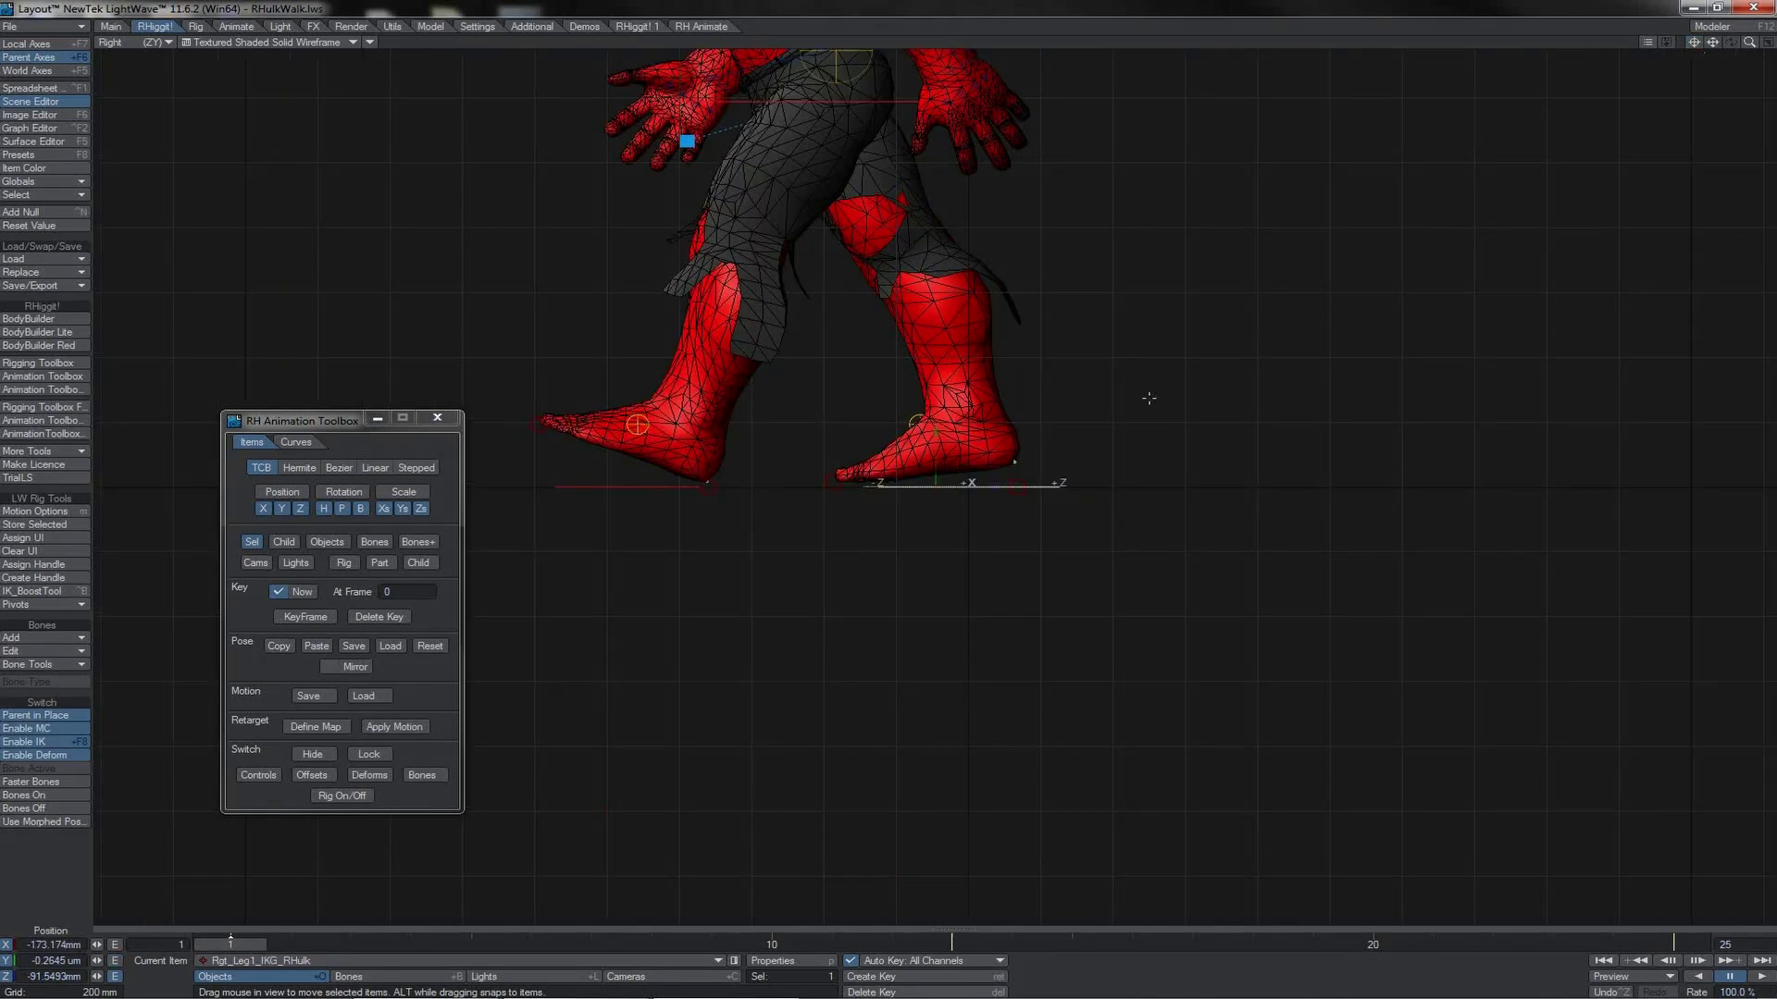
- Try moving the right leg IK goal backward along Z, and undo the move
left_click_drag(1015, 460, 1121, 387)
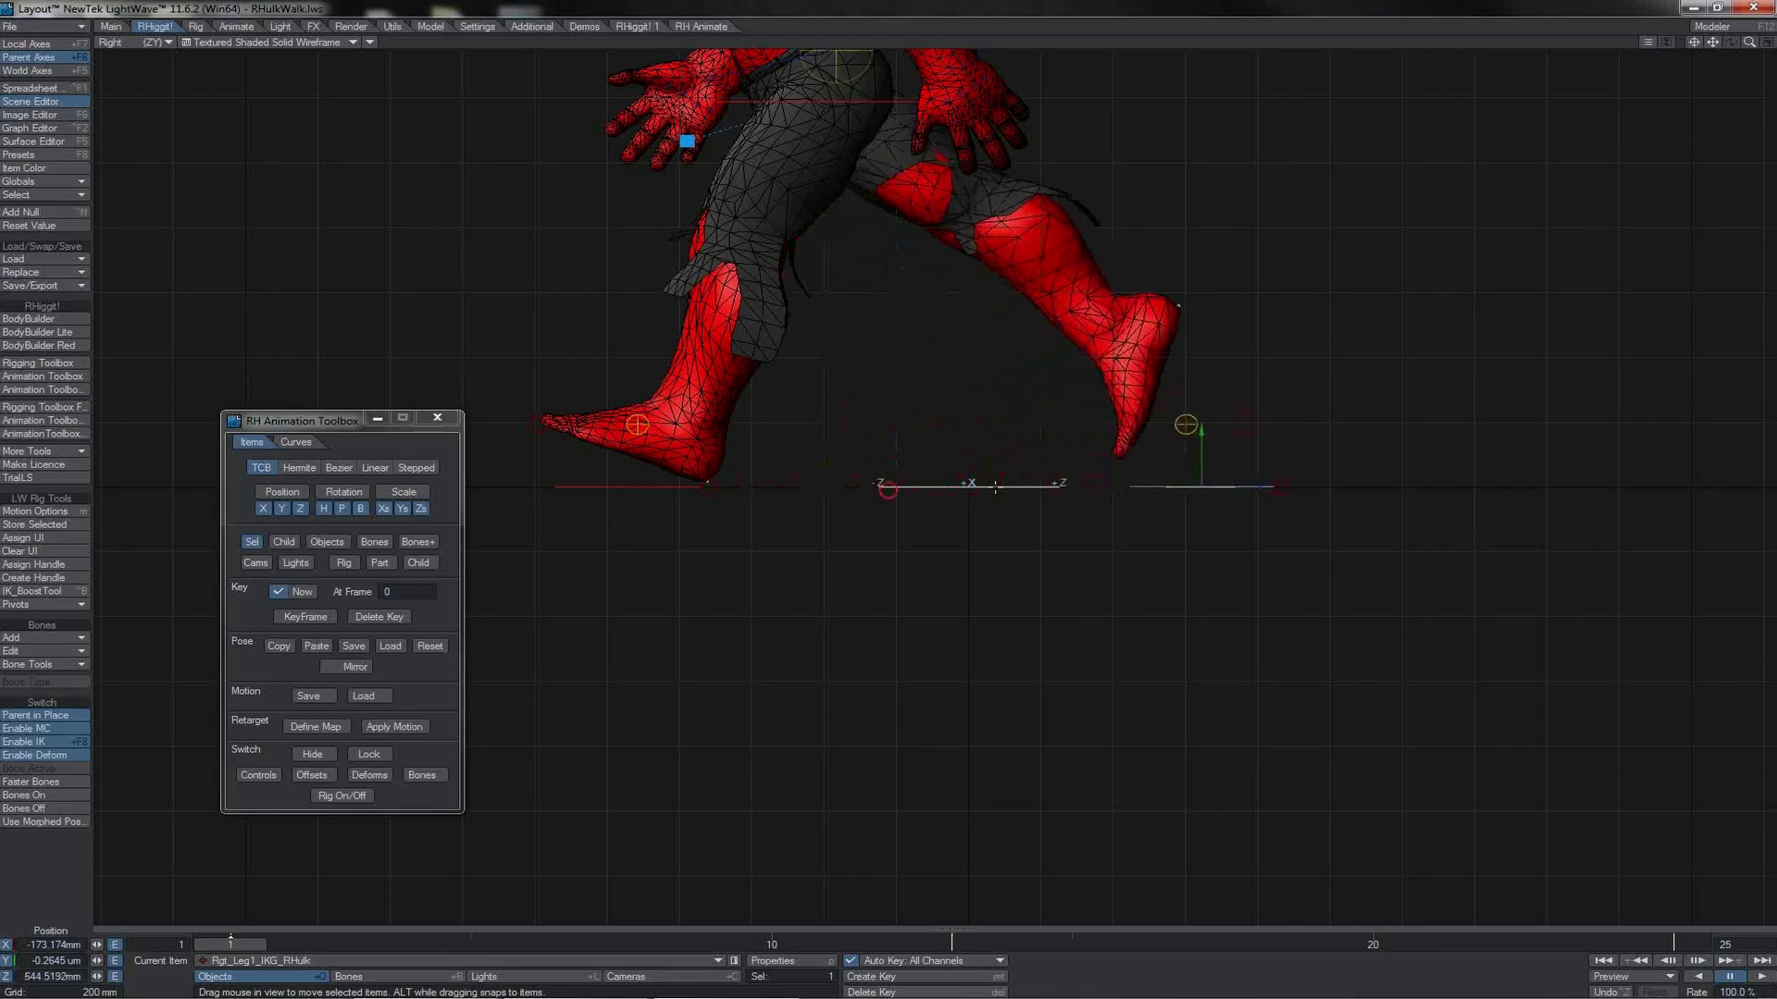
key("ctrl+z")
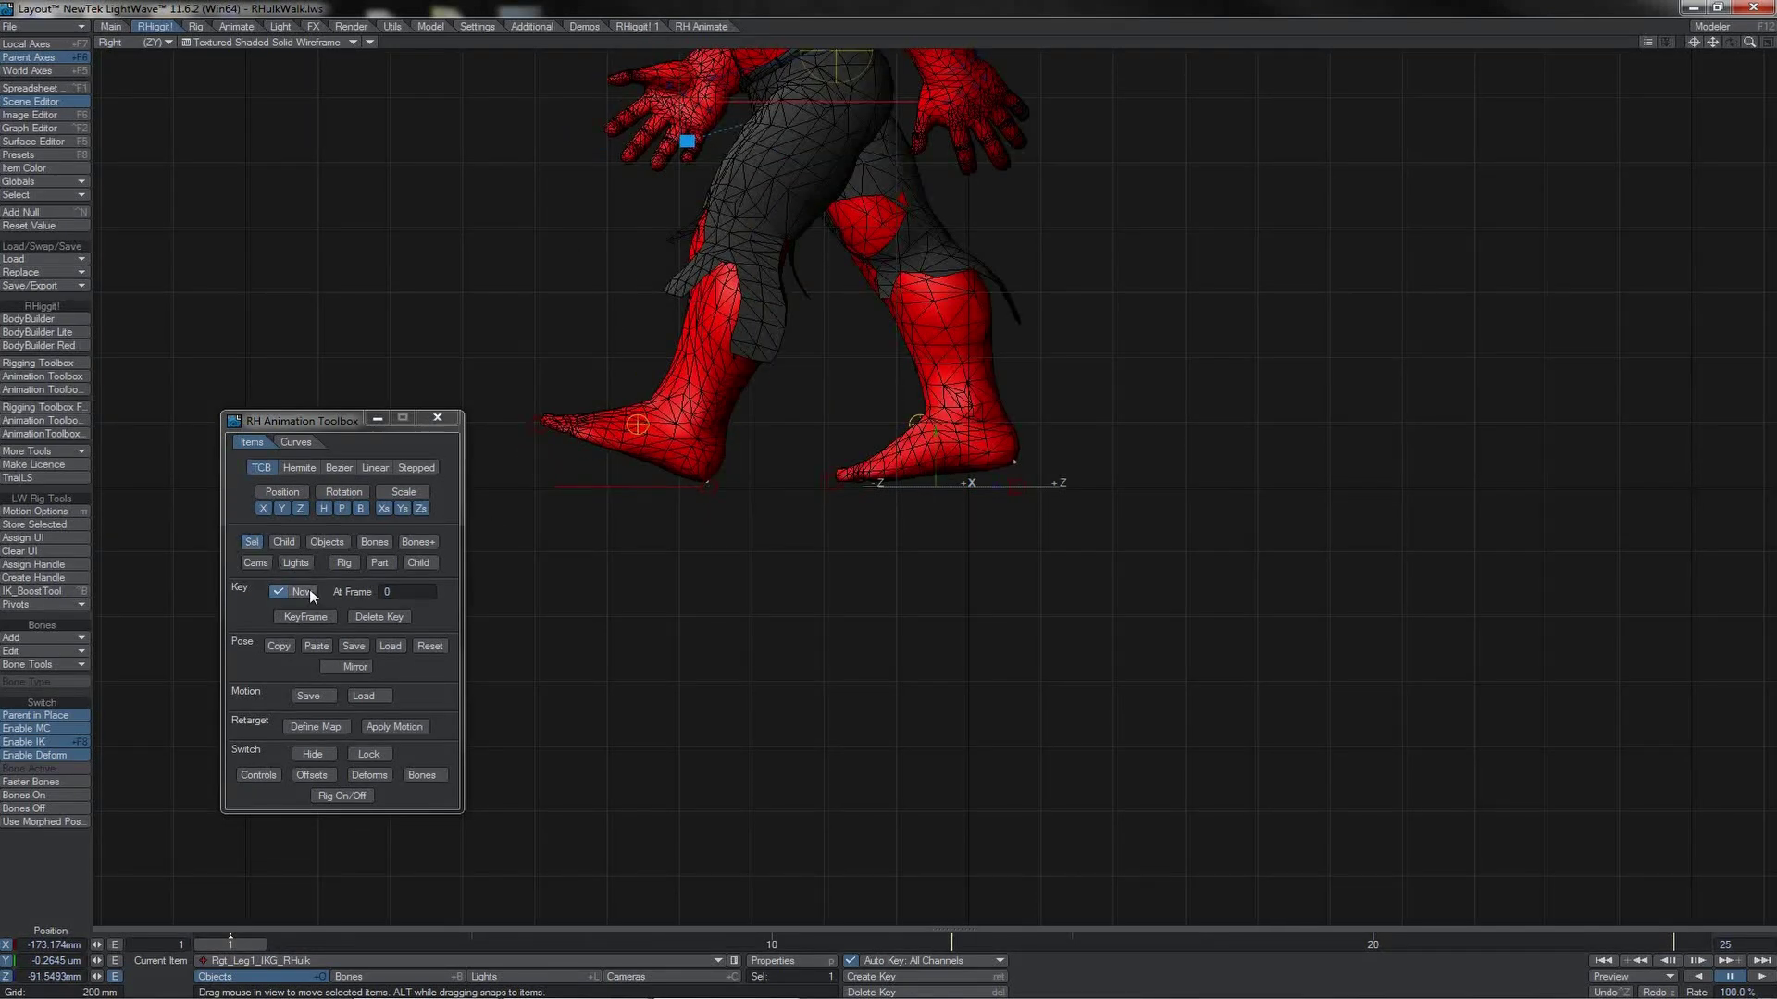
- Copy the right leg IK goal's pose at frame 1 and paste it at frame 5
left_click(279, 648)
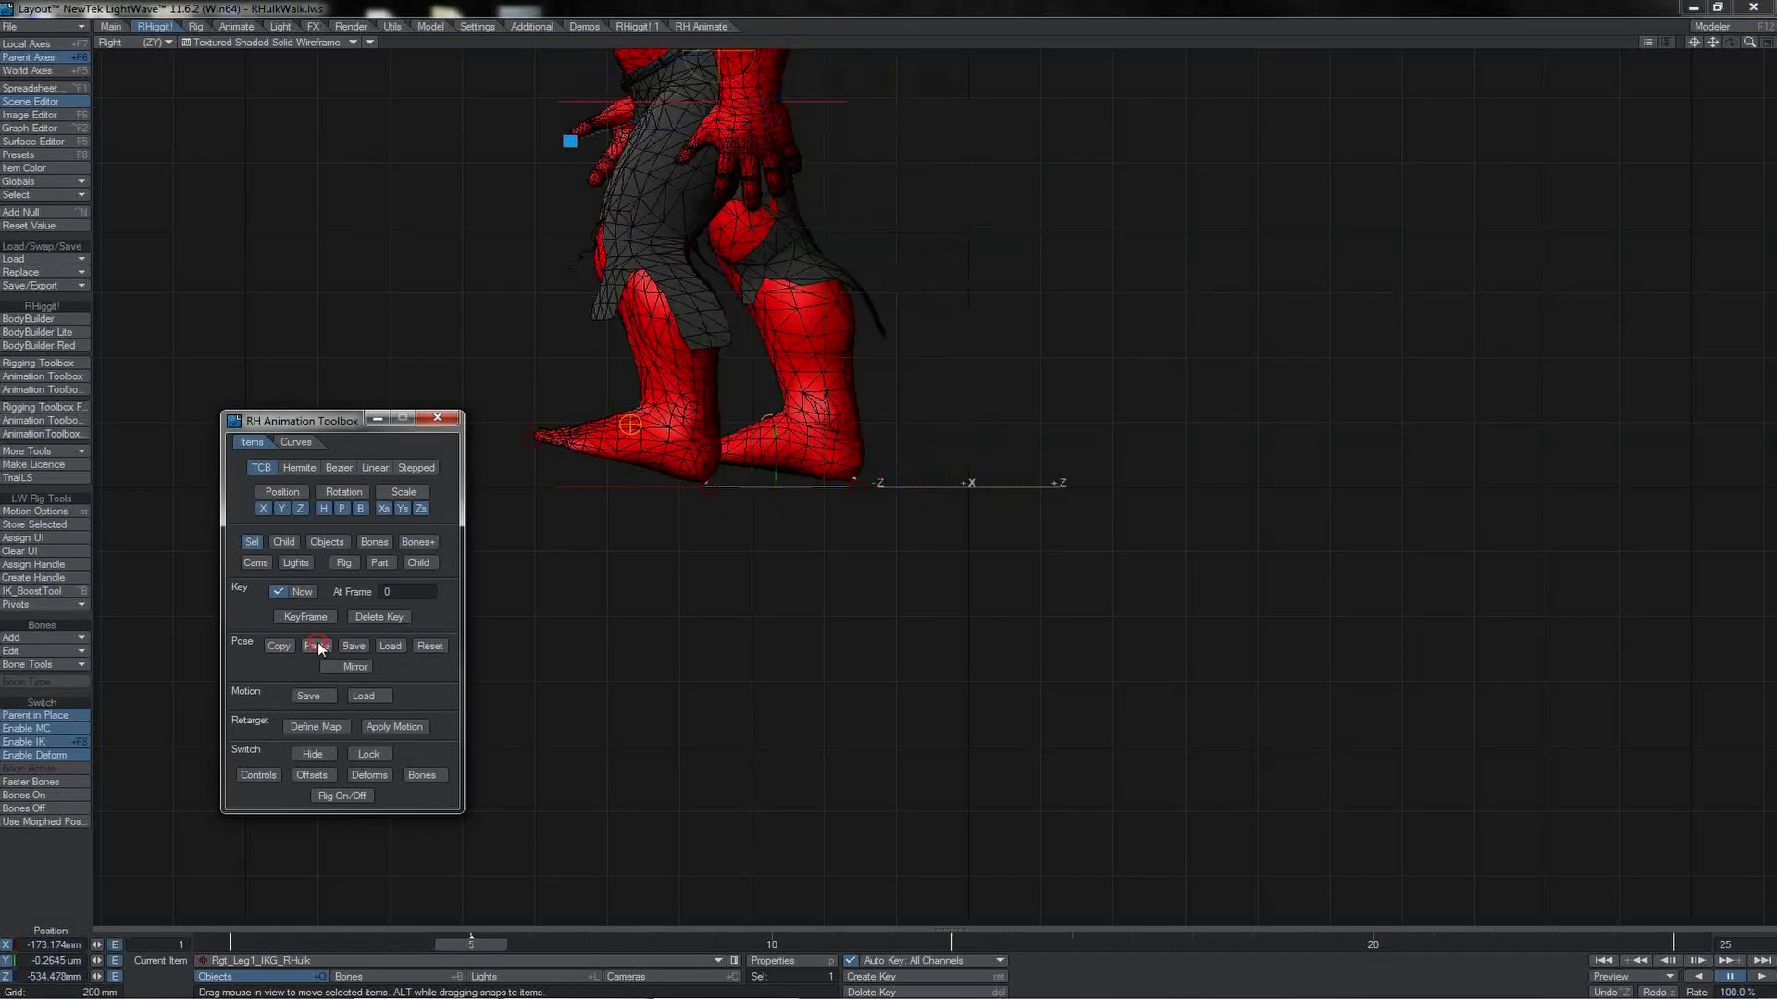
left_click(318, 645)
- Set the toolbox's curve filter to Quick Clean and advance the timeline to frame 6
left_click(297, 442)
left_click(342, 674)
left_click(355, 674)
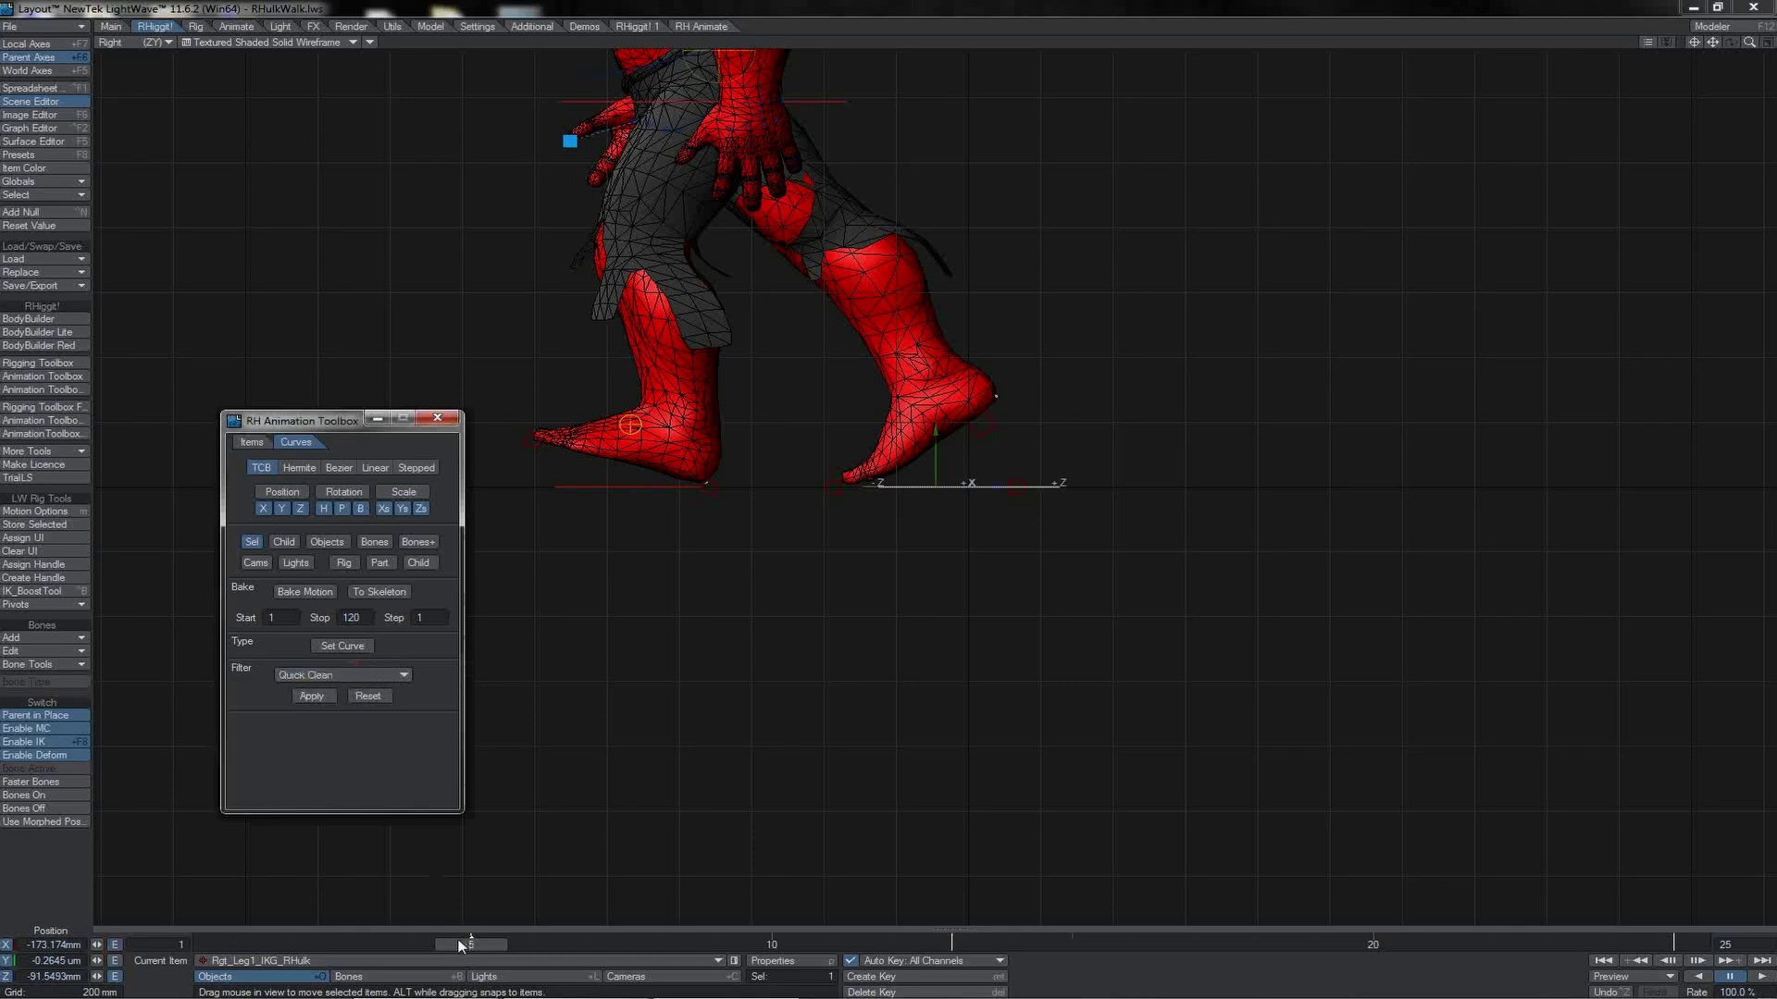
left_click_drag(468, 943, 530, 944)
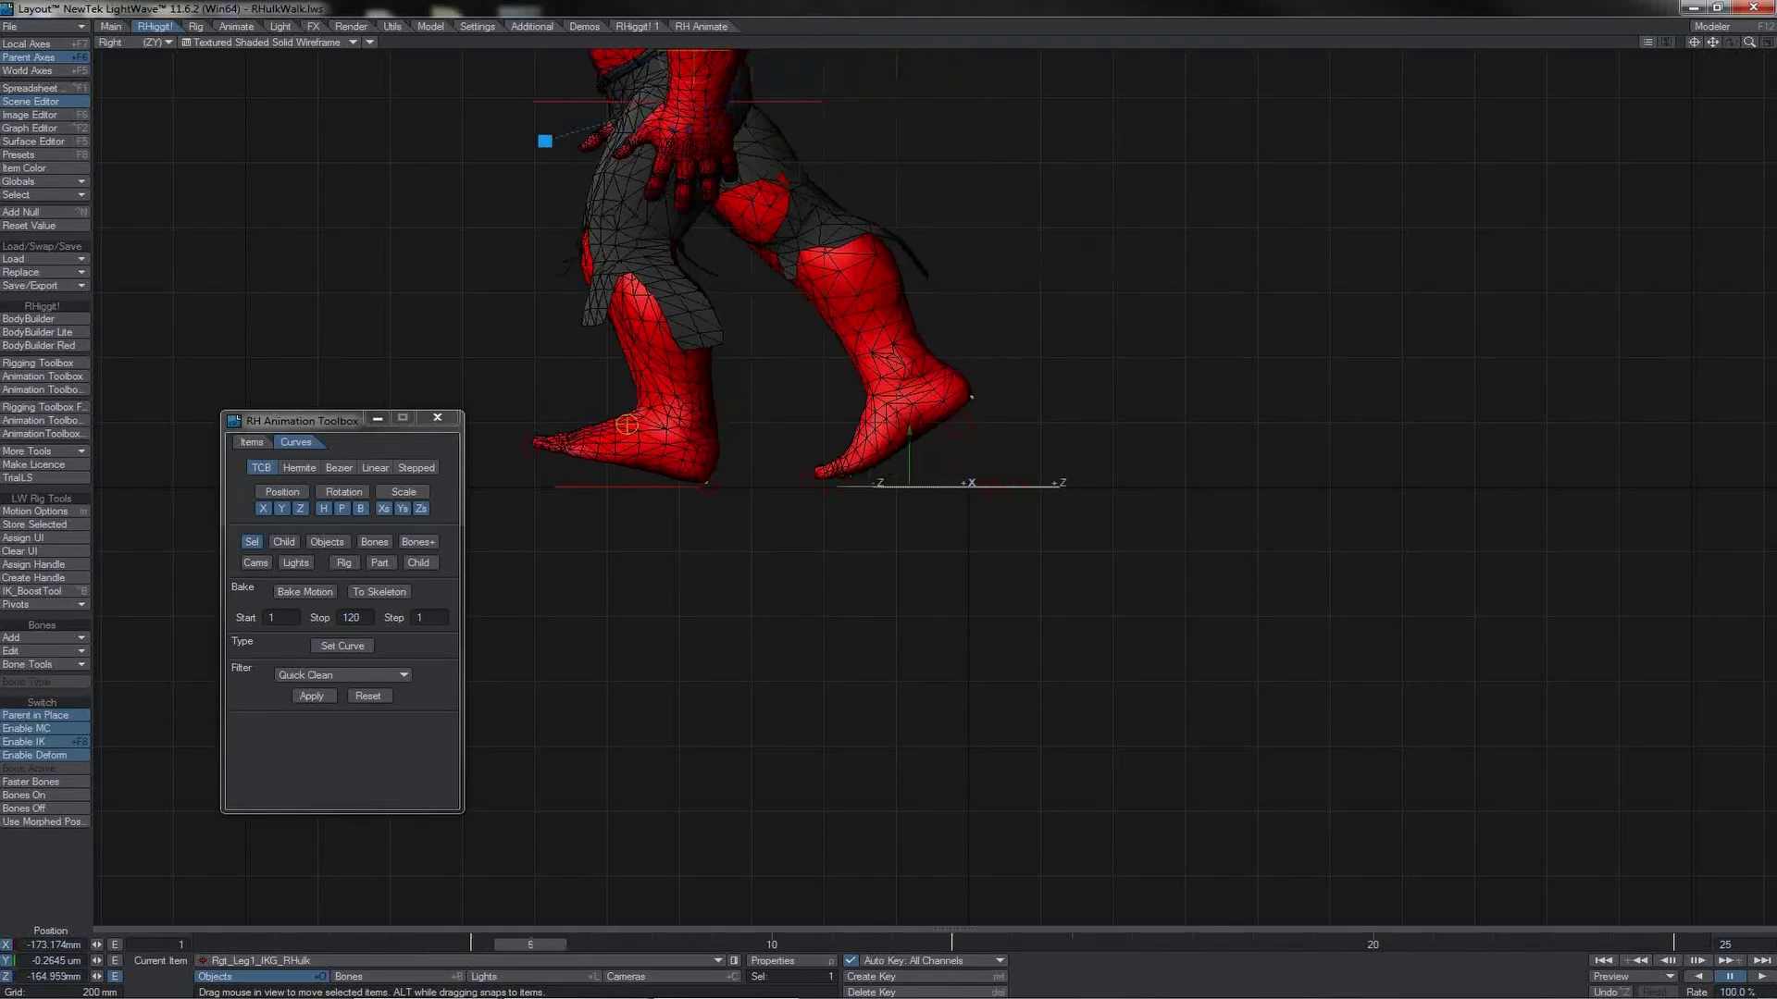
- Move the toolbox clear of the feet, copy the left leg IK goal's pose at frame 13, and paste it at frame 17
left_click_drag(310, 425, 455, 563)
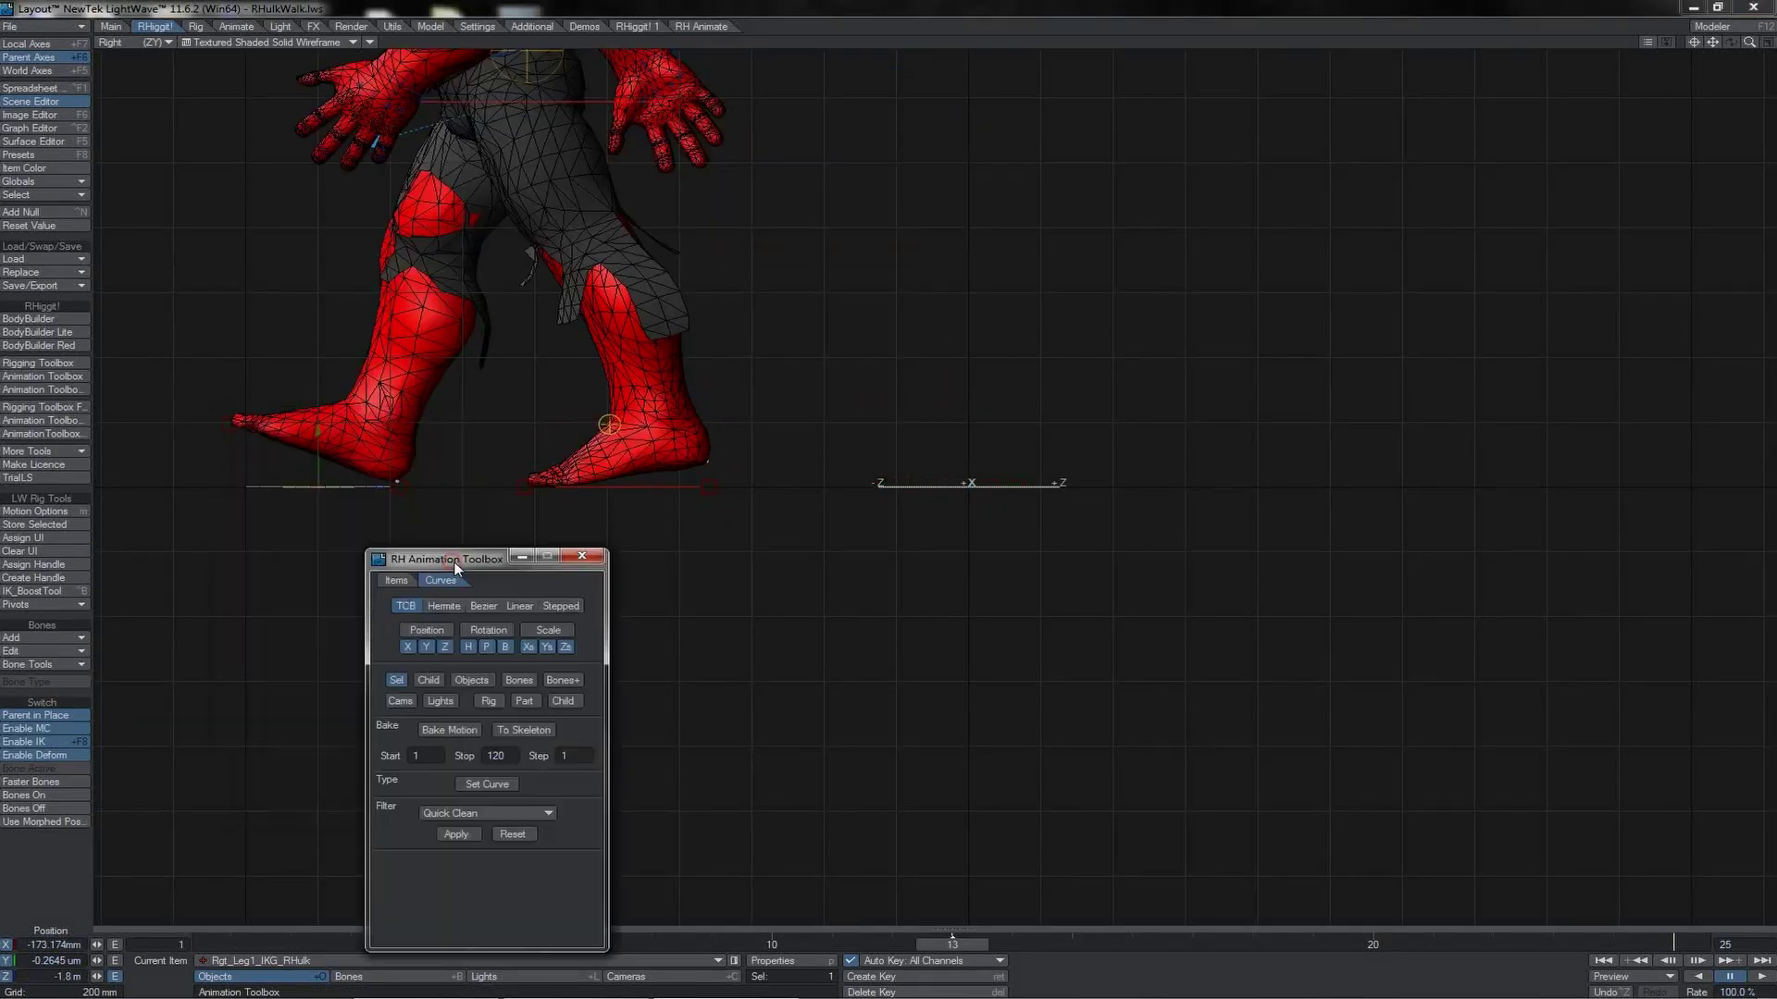
left_click(635, 485)
left_click(421, 782)
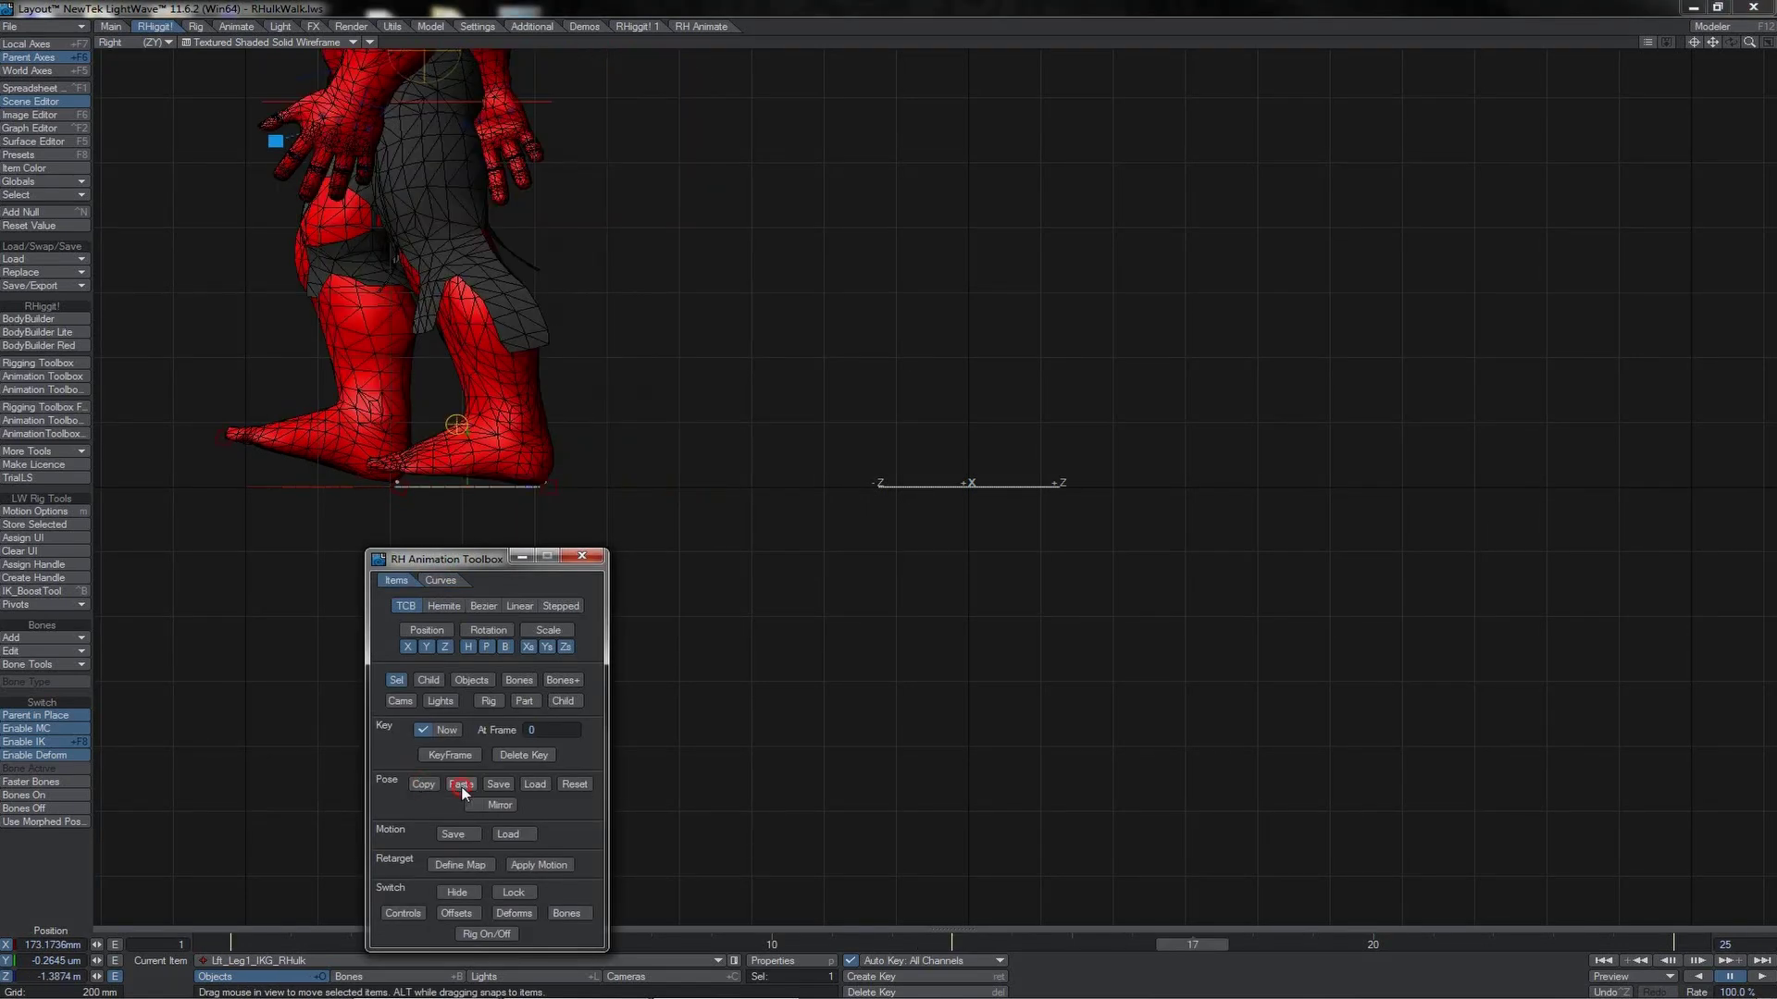
left_click(460, 784)
- Set the left reverse foot control's Z position to 0 at frame 17 and move the toolbox clear of the feet
left_click(37, 977)
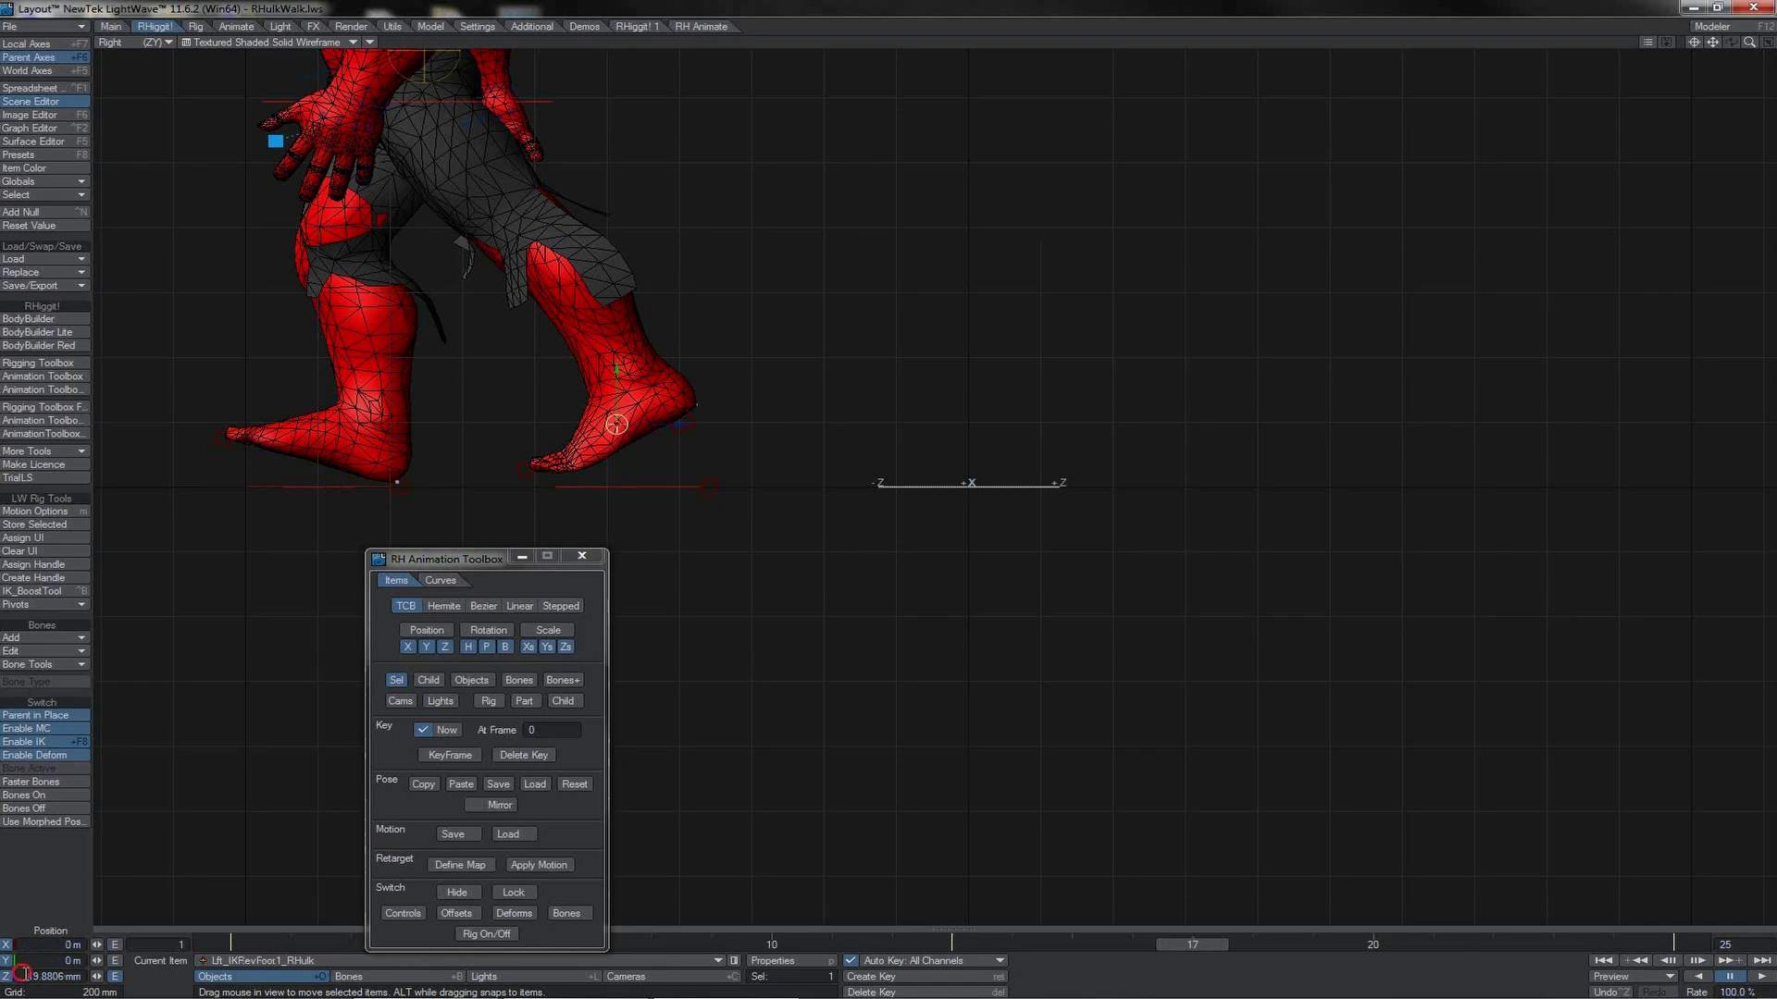
type("0")
key("Return")
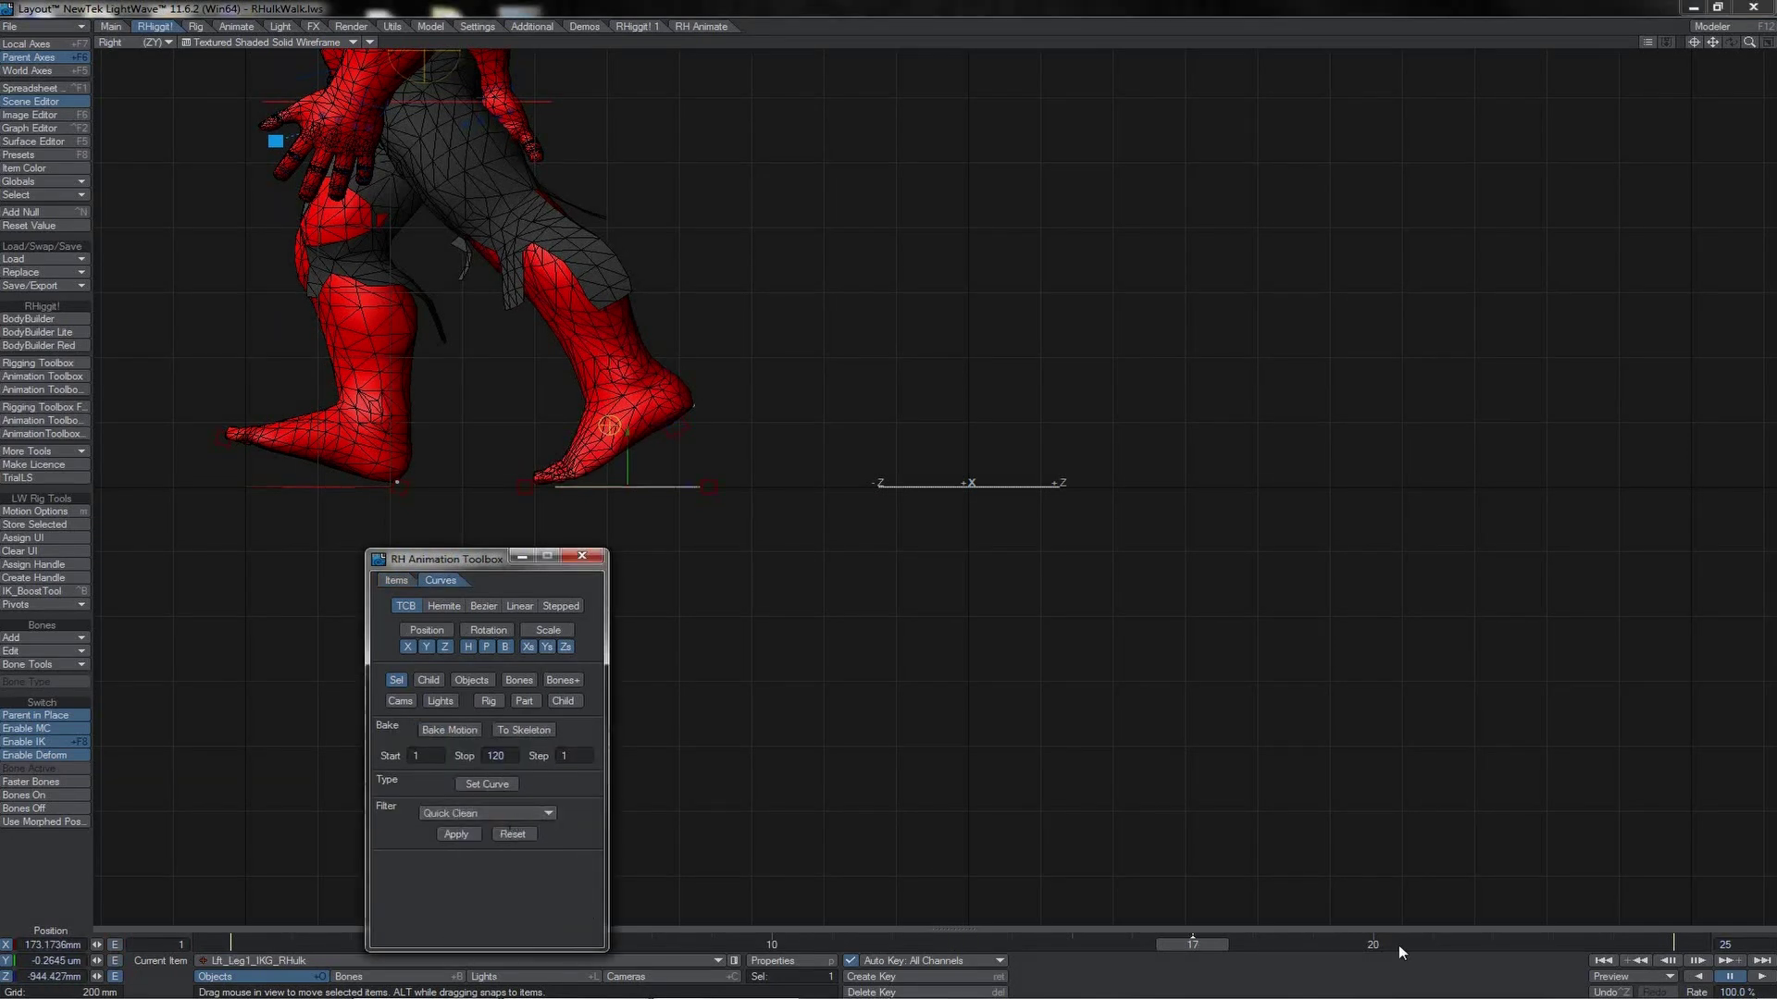
left_click_drag(1247, 944, 1192, 944)
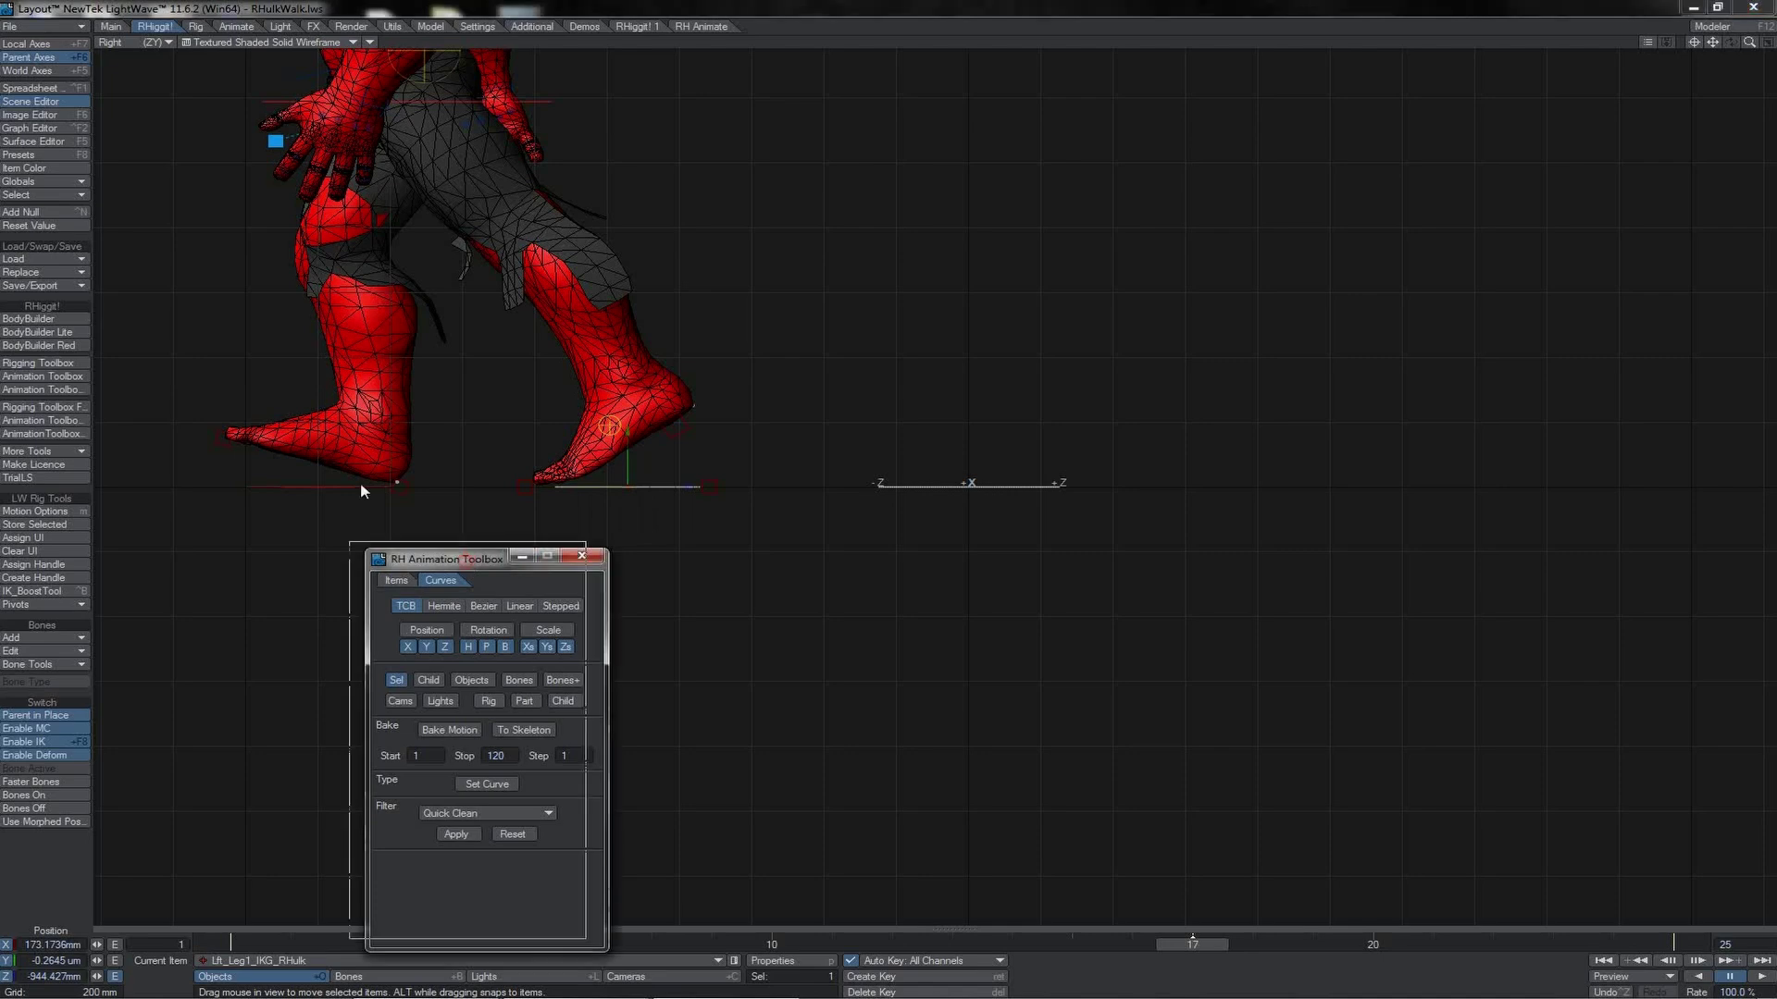
left_click_drag(444, 559, 339, 481)
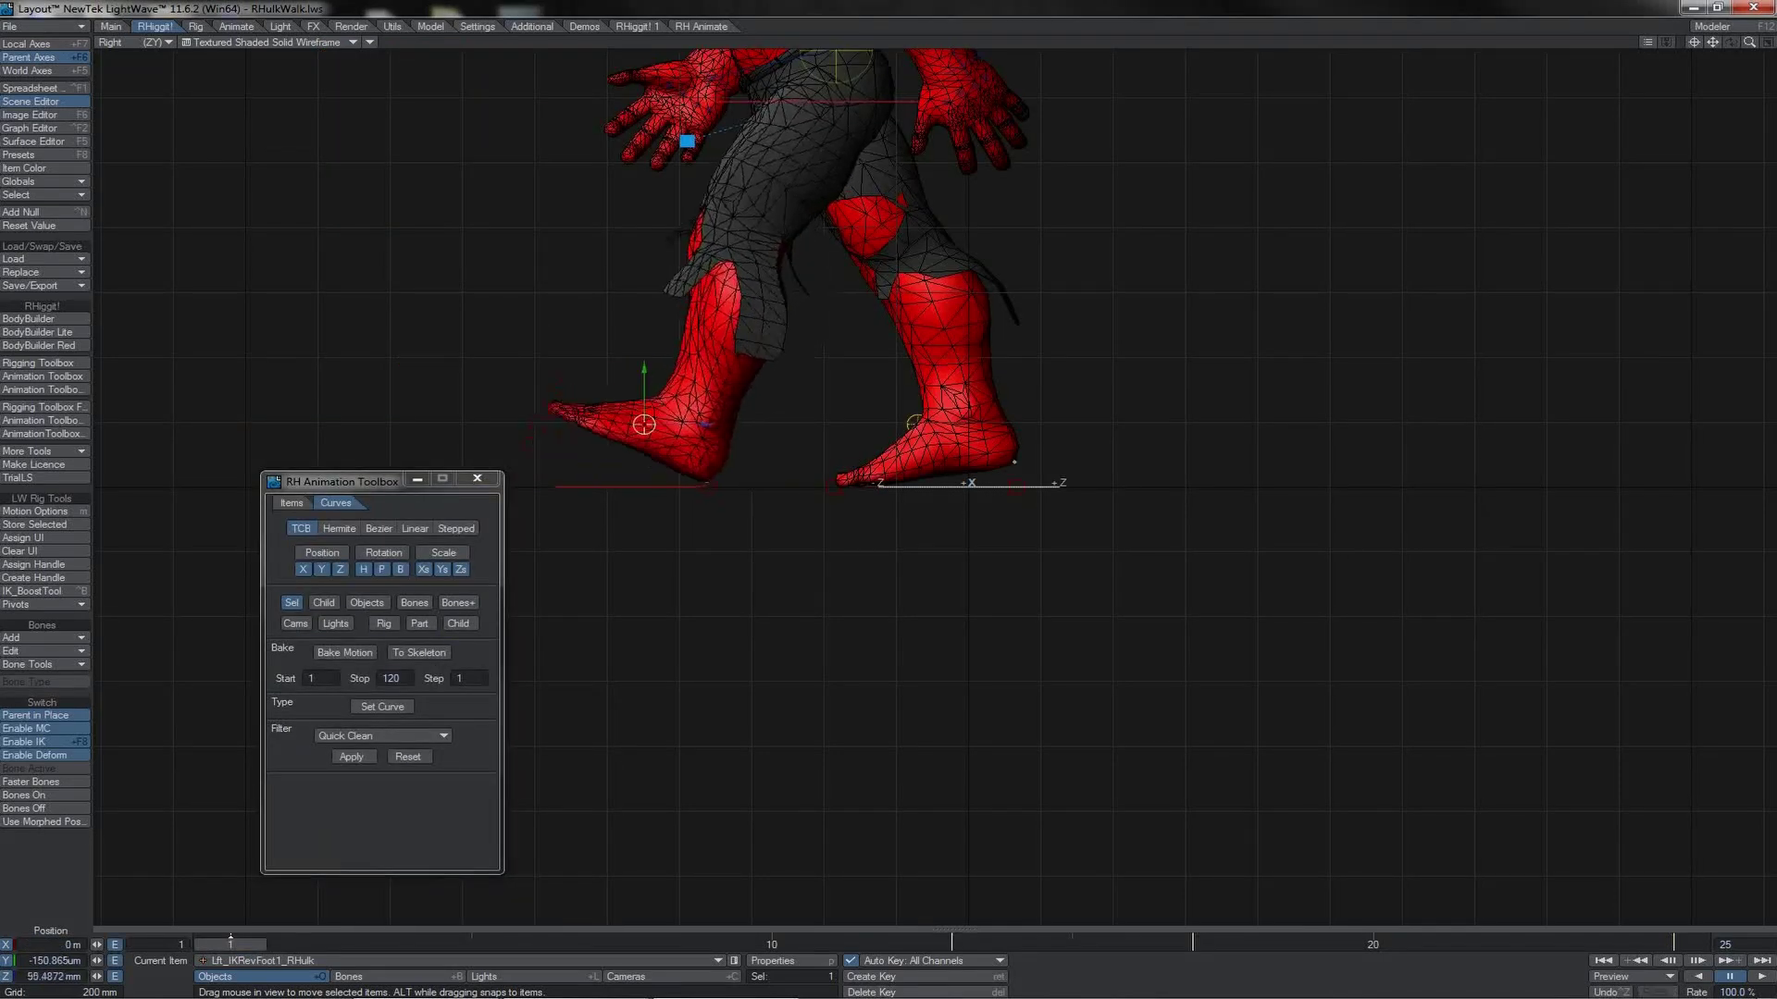
- Reset the left reverse foot control's position at frame 3 and apply the Quick Clean filter to its curves
key("ctrl+z")
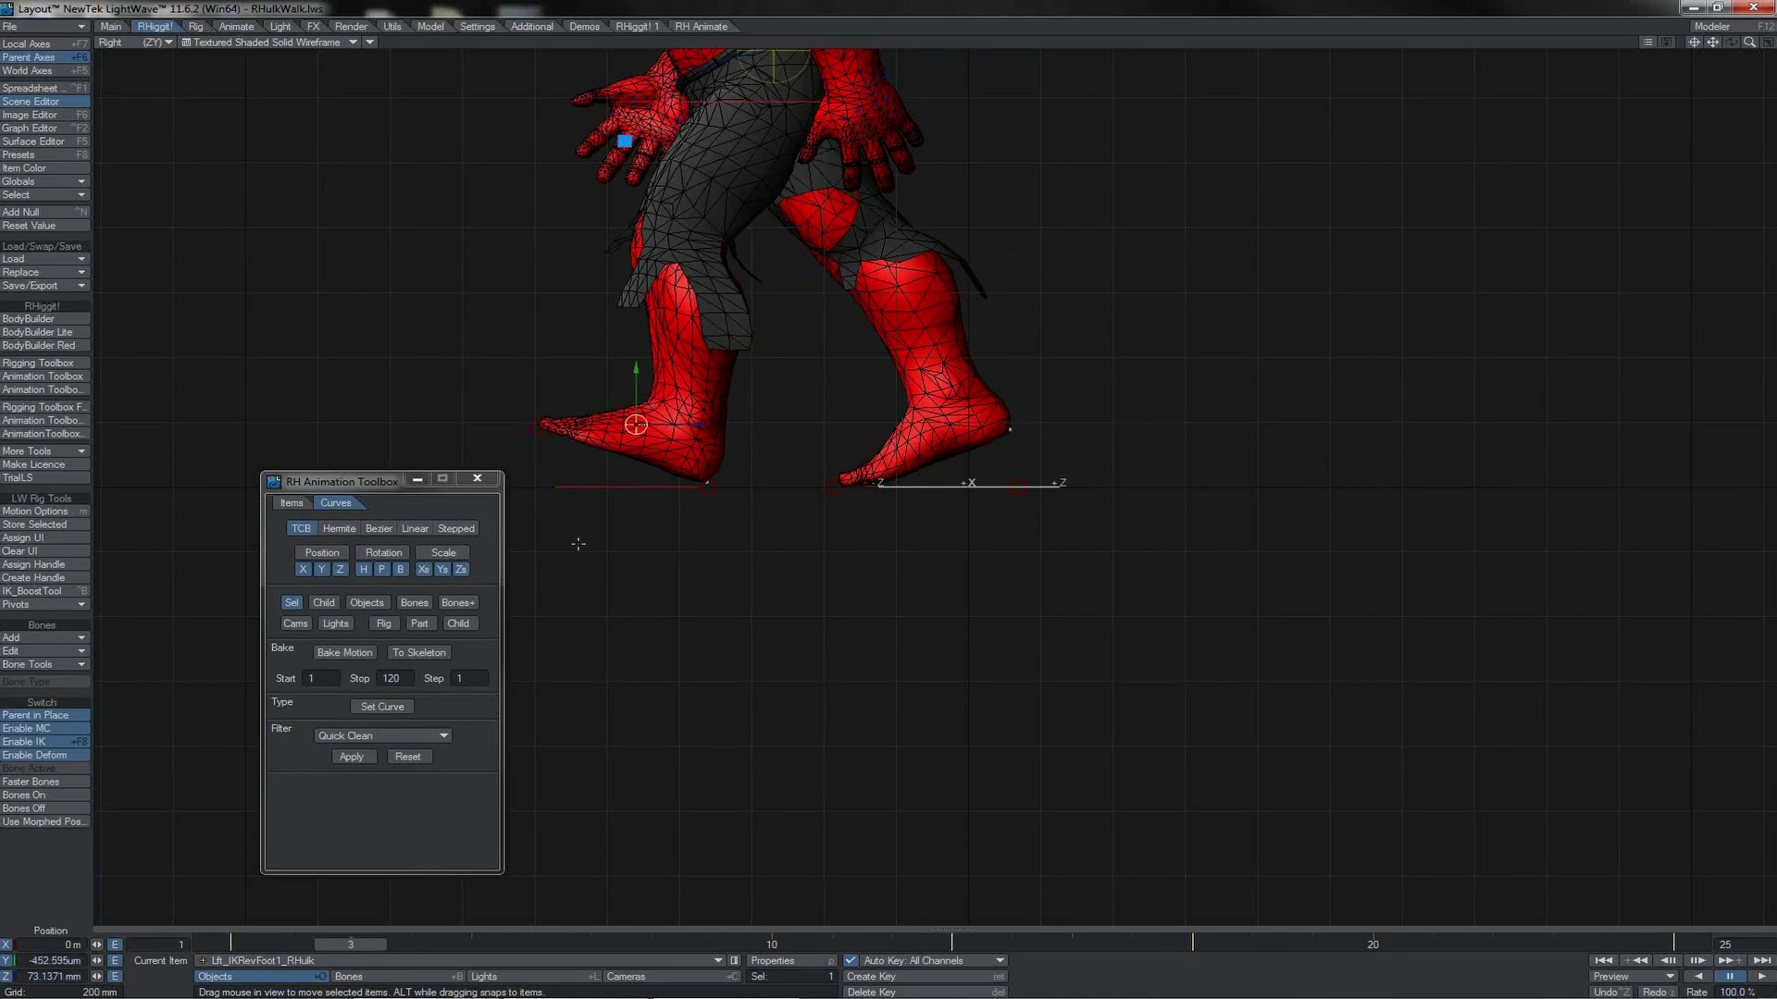
left_click(292, 503)
left_click(70, 227)
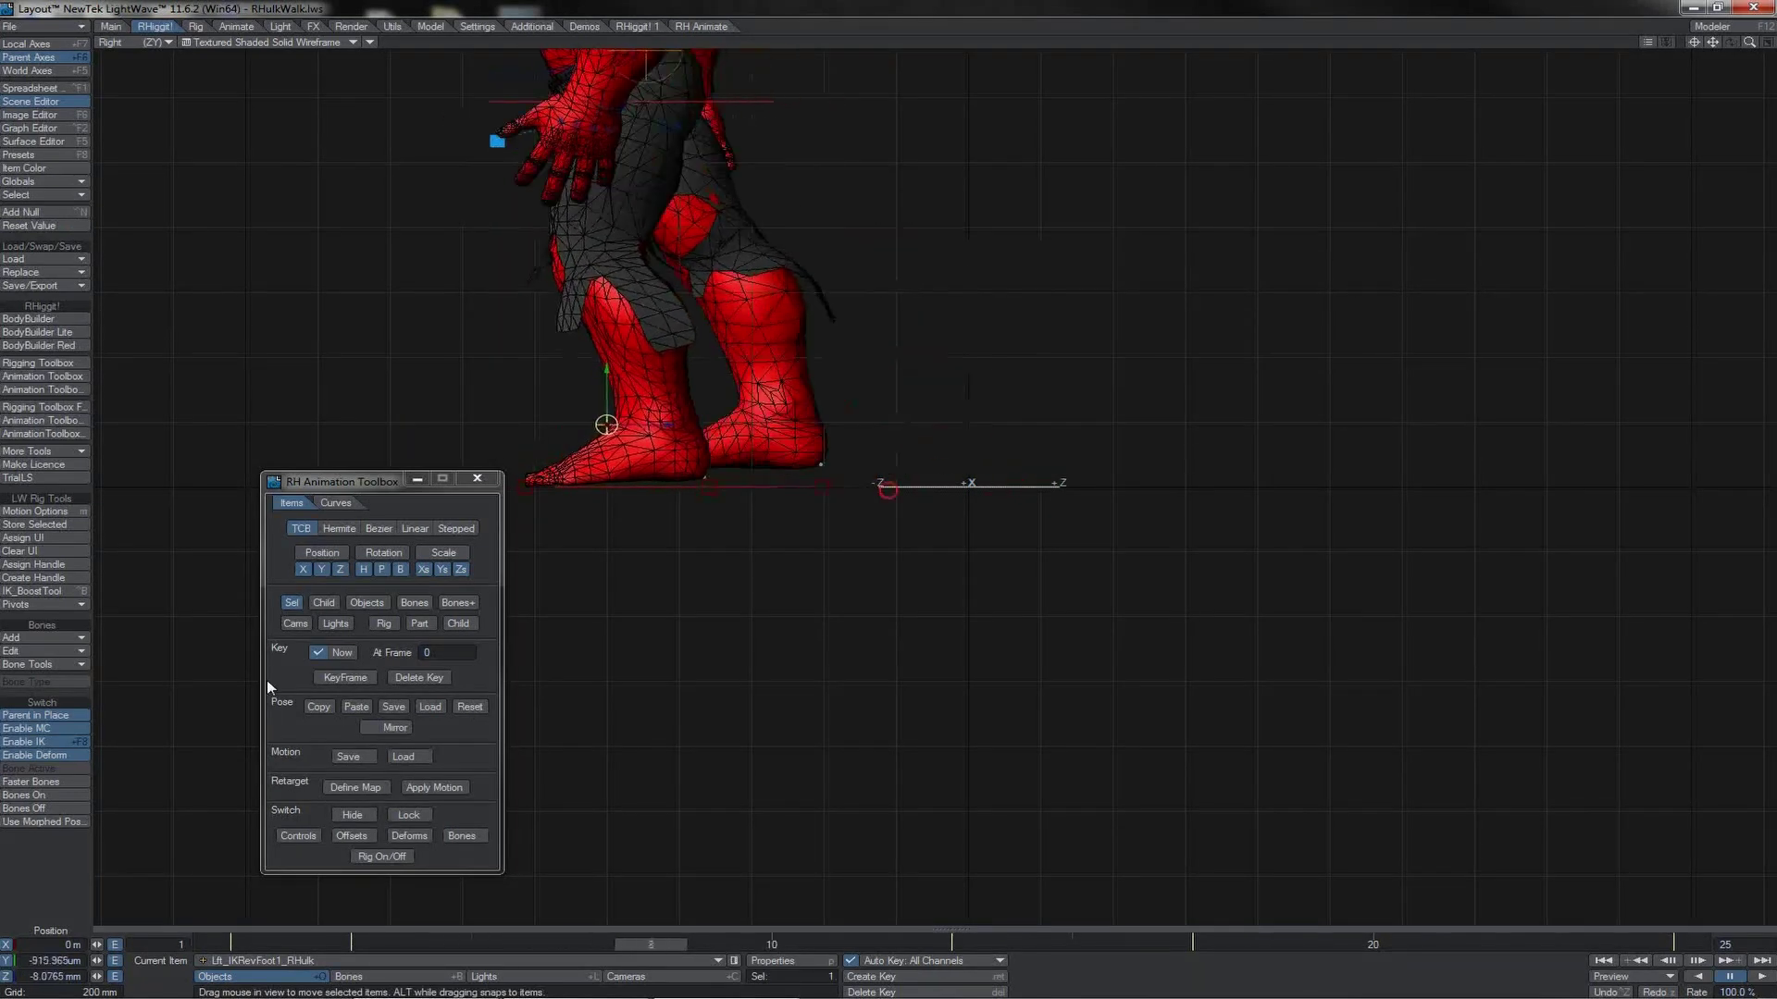
left_click(336, 503)
left_click(358, 736)
left_click(357, 738)
left_click(352, 757)
- Reset the right reverse foot control's position at frame 15, choose the Quick Clean filter, and scrub through the stride
left_click(734, 425)
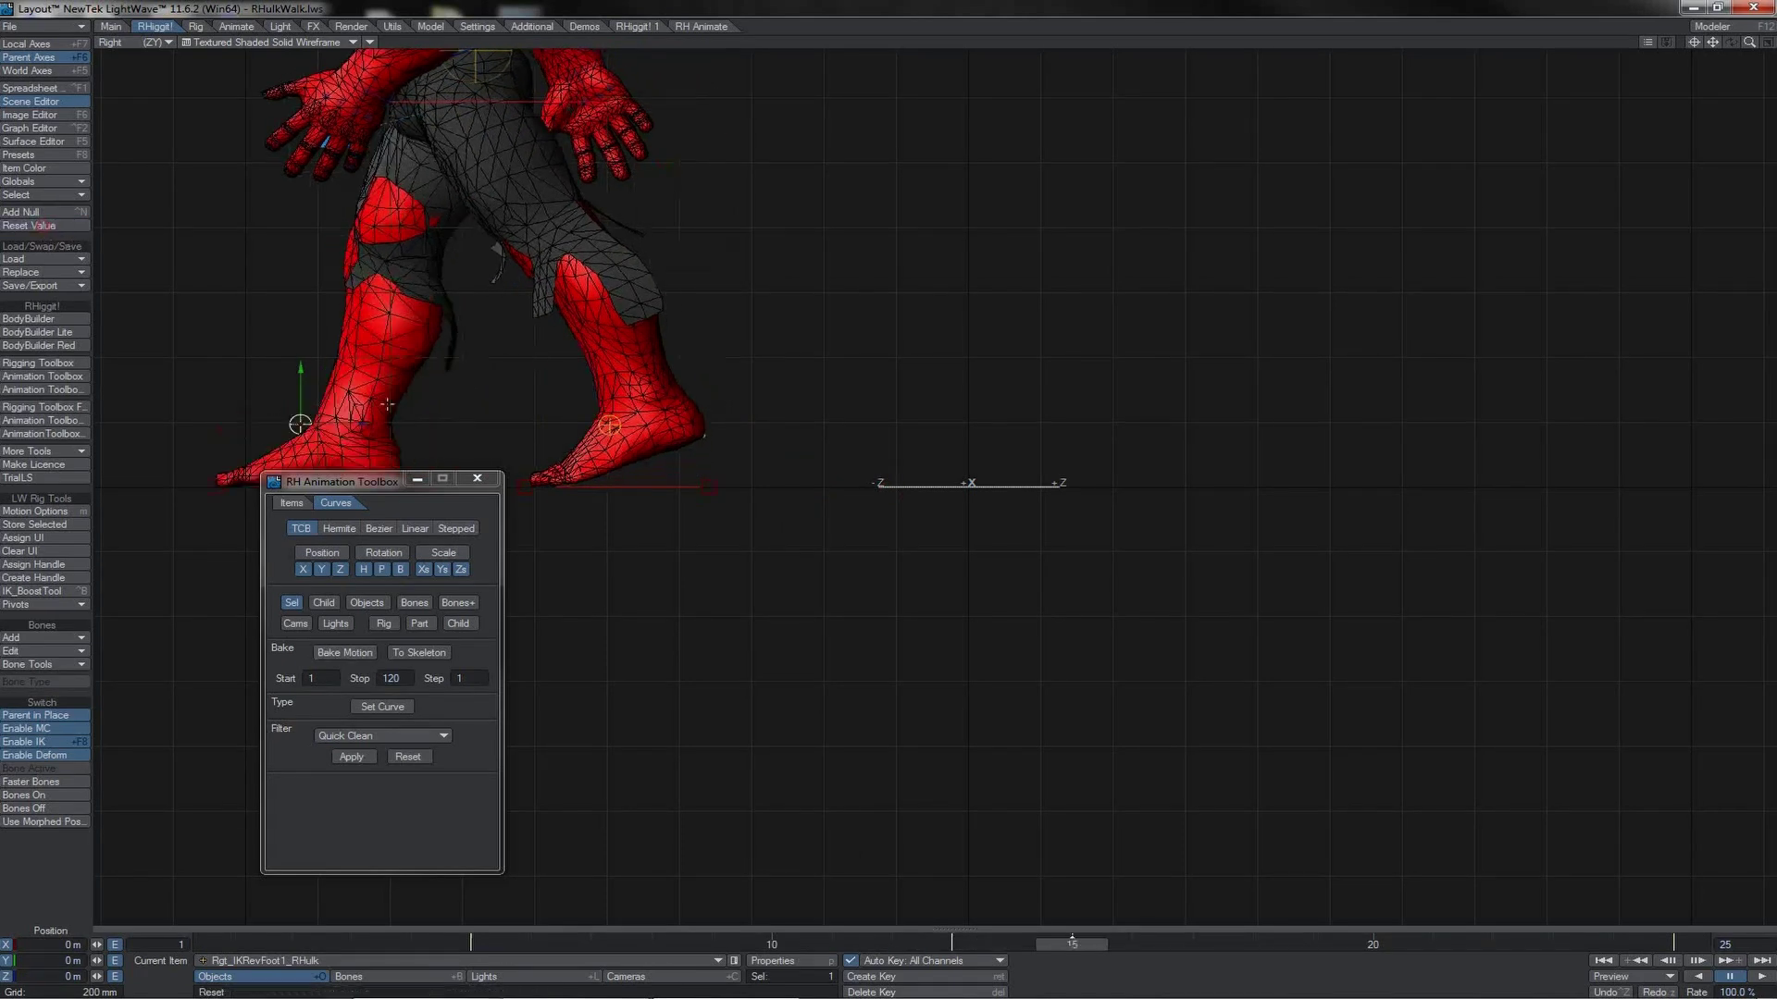
left_click(357, 736)
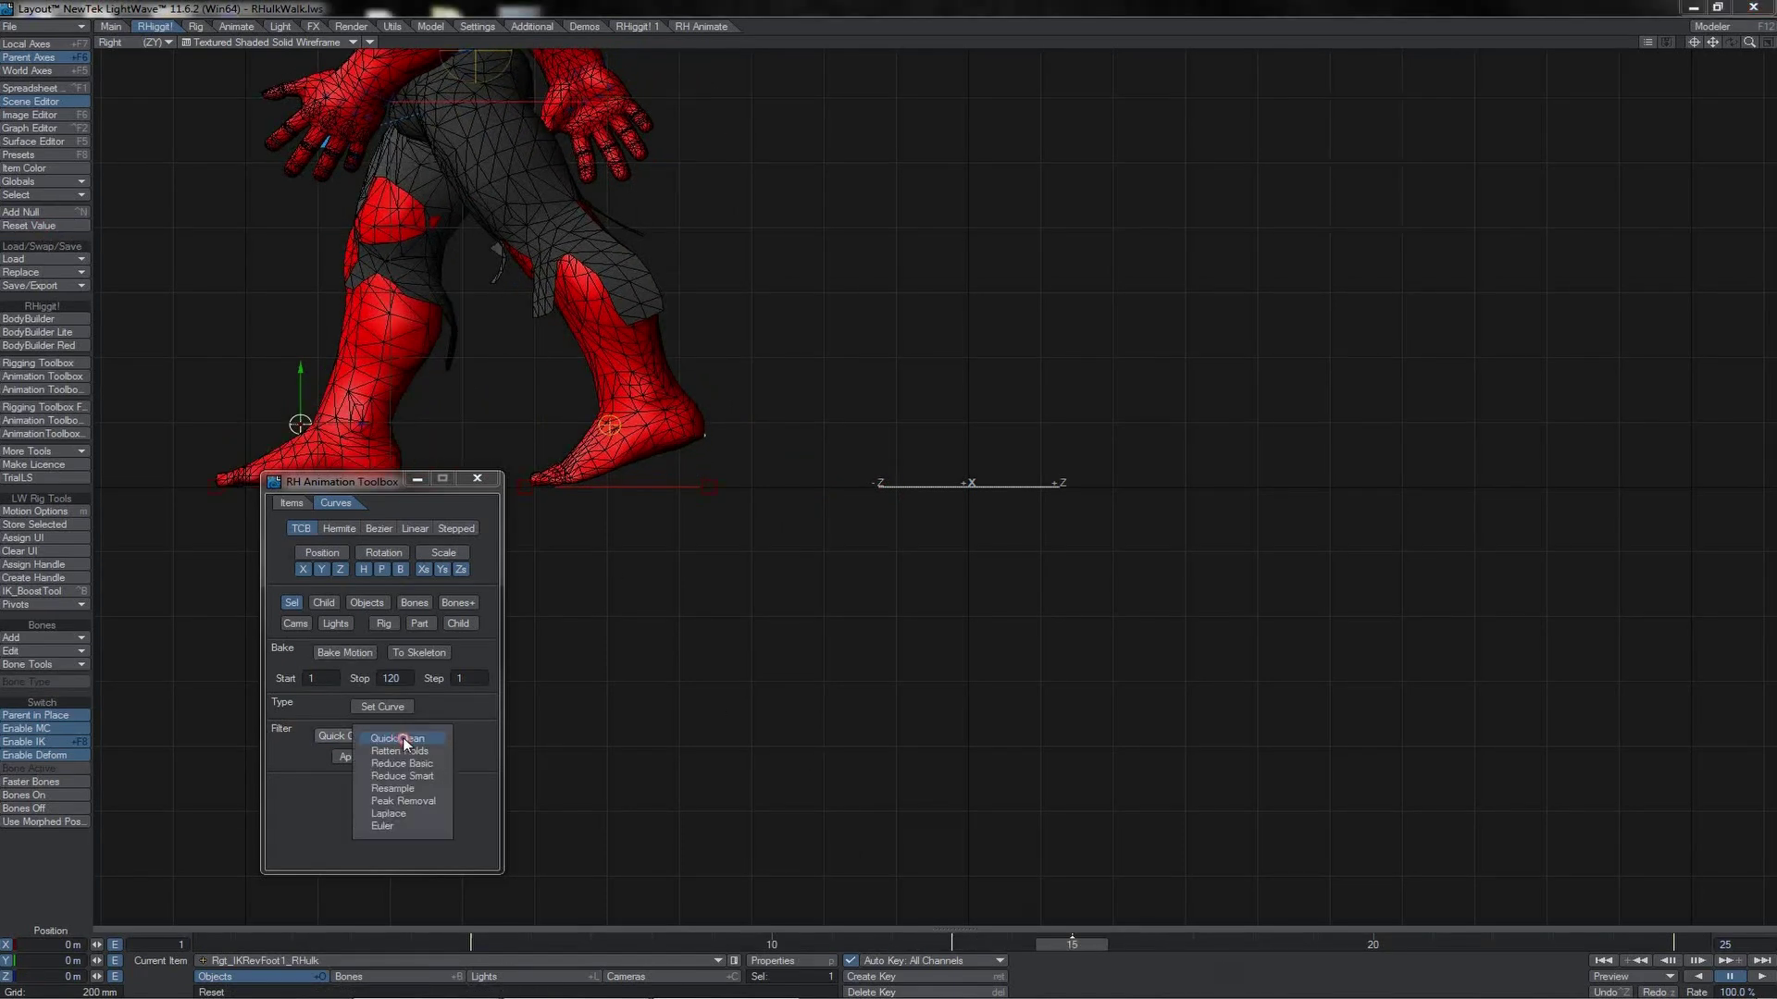
left_click(403, 739)
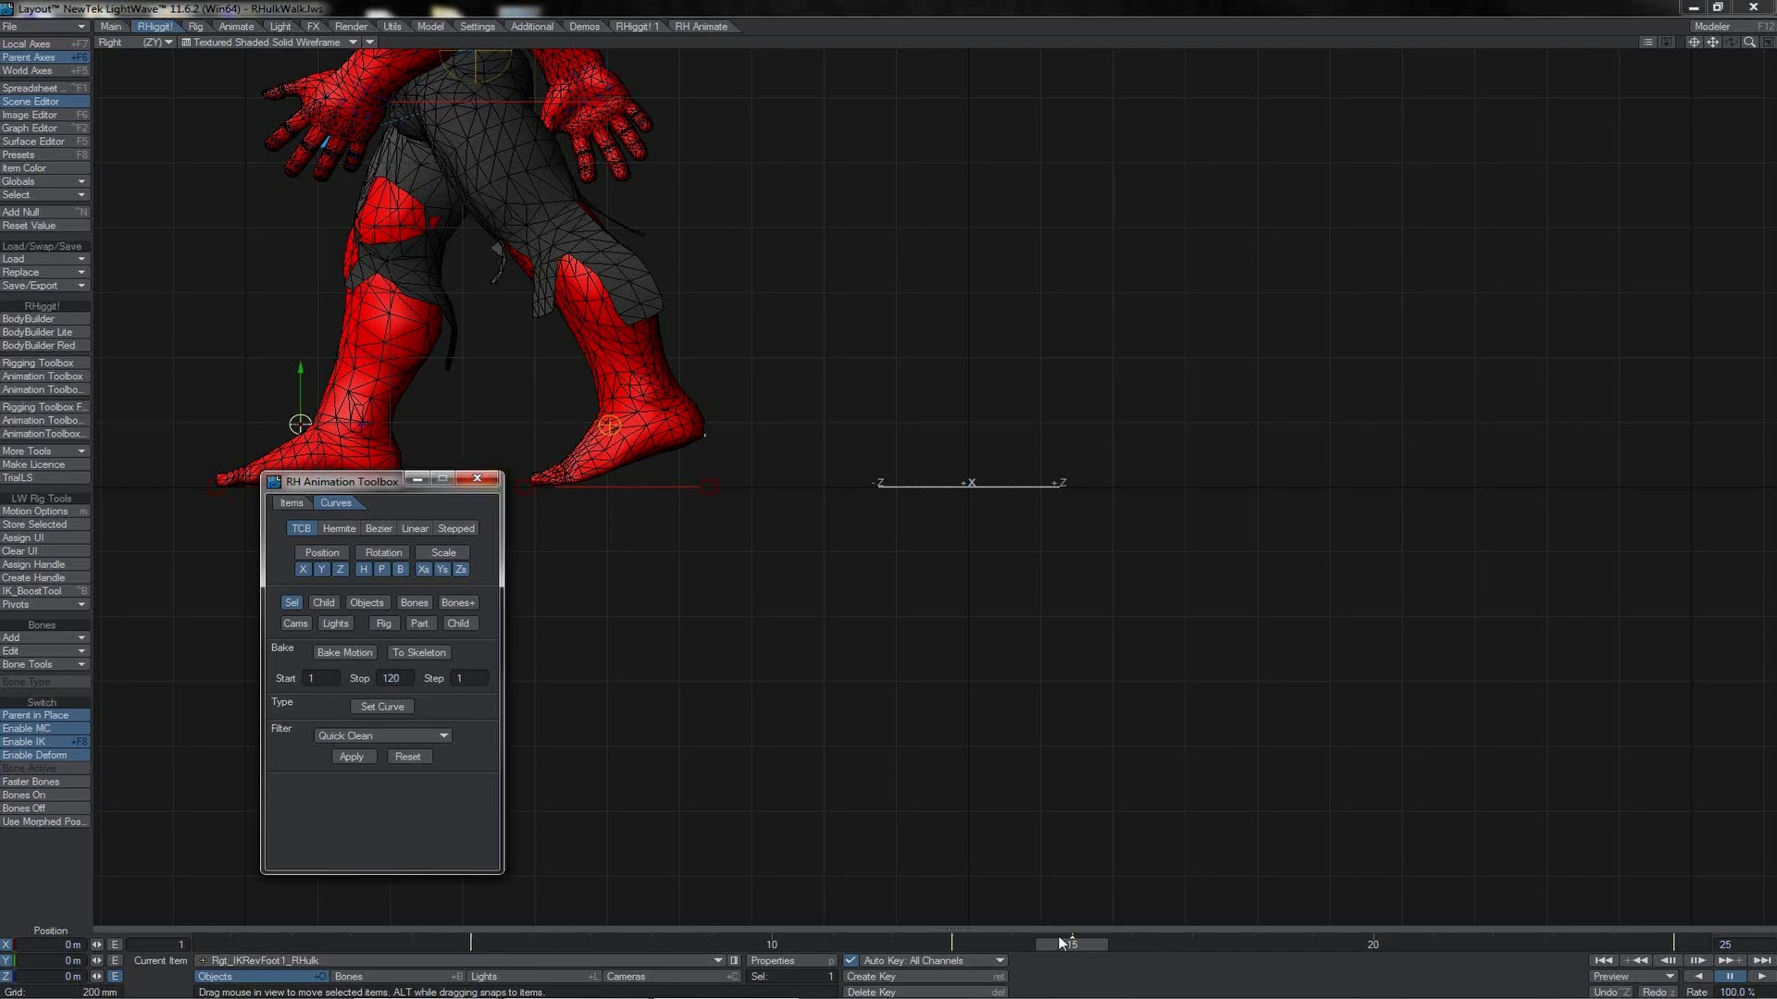
left_click_drag(1056, 942, 1372, 944)
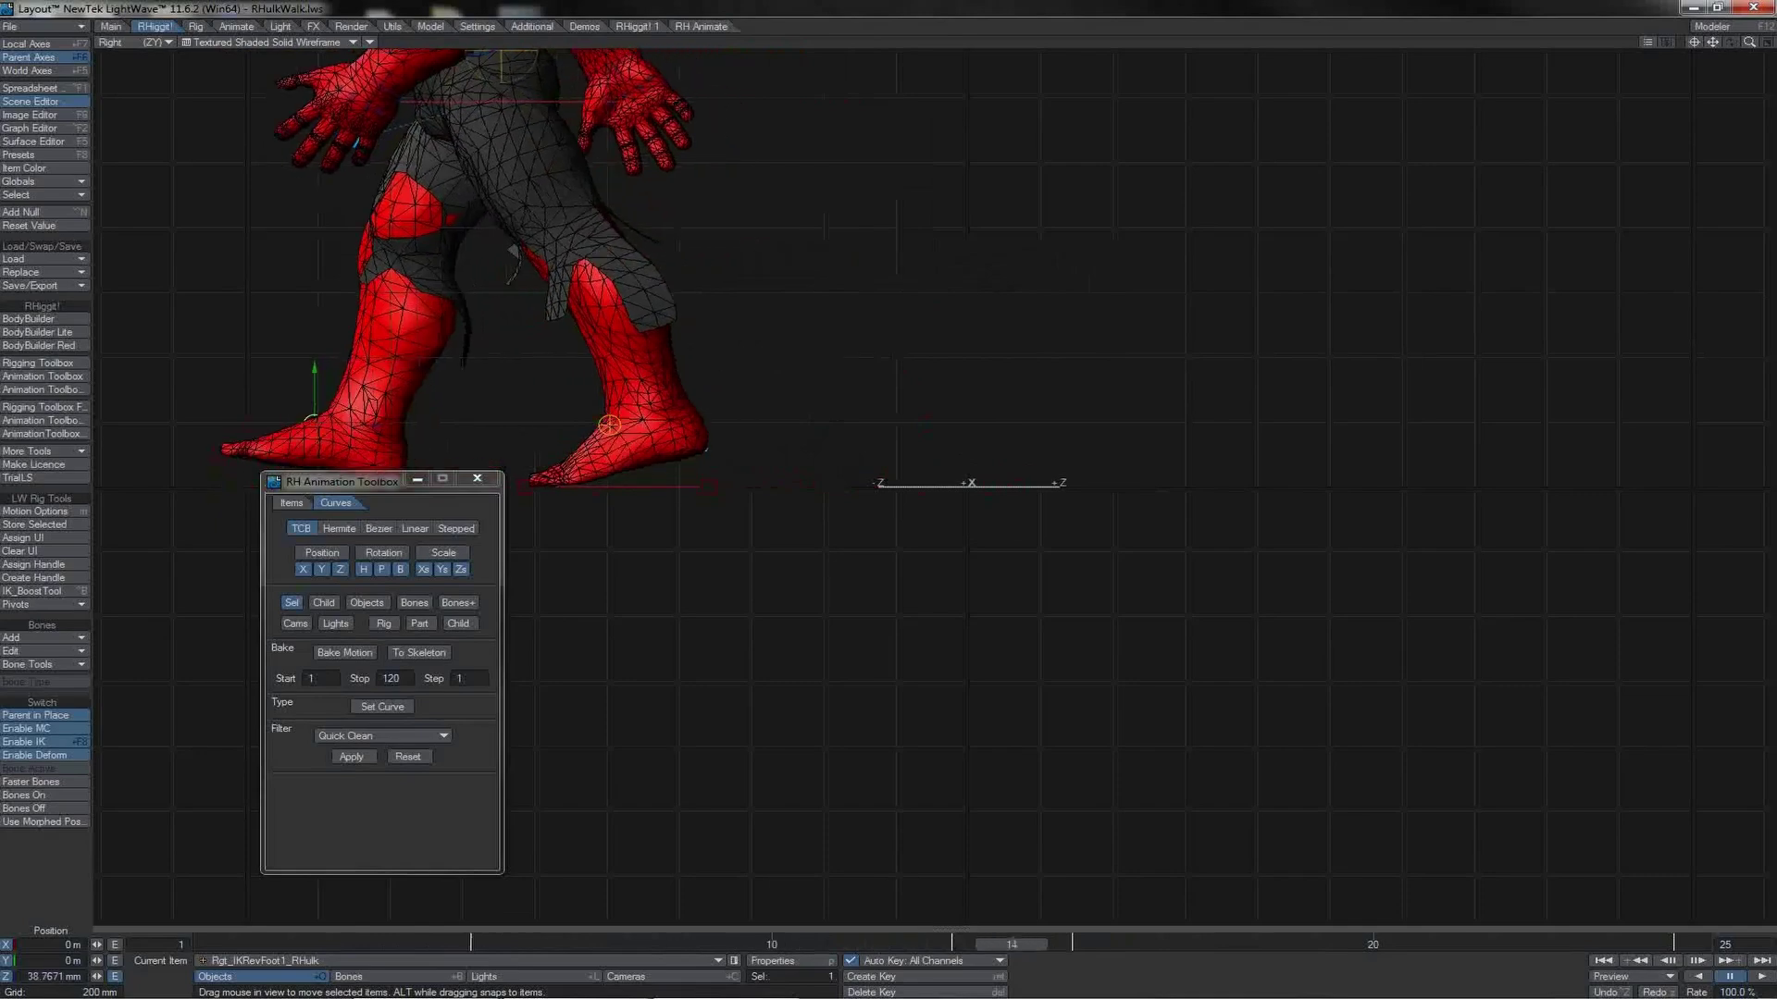
- Frame the whole character in the side view and play back the walk cycle
left_click_drag(1712, 43, 1775, 103)
left_click(1761, 977)
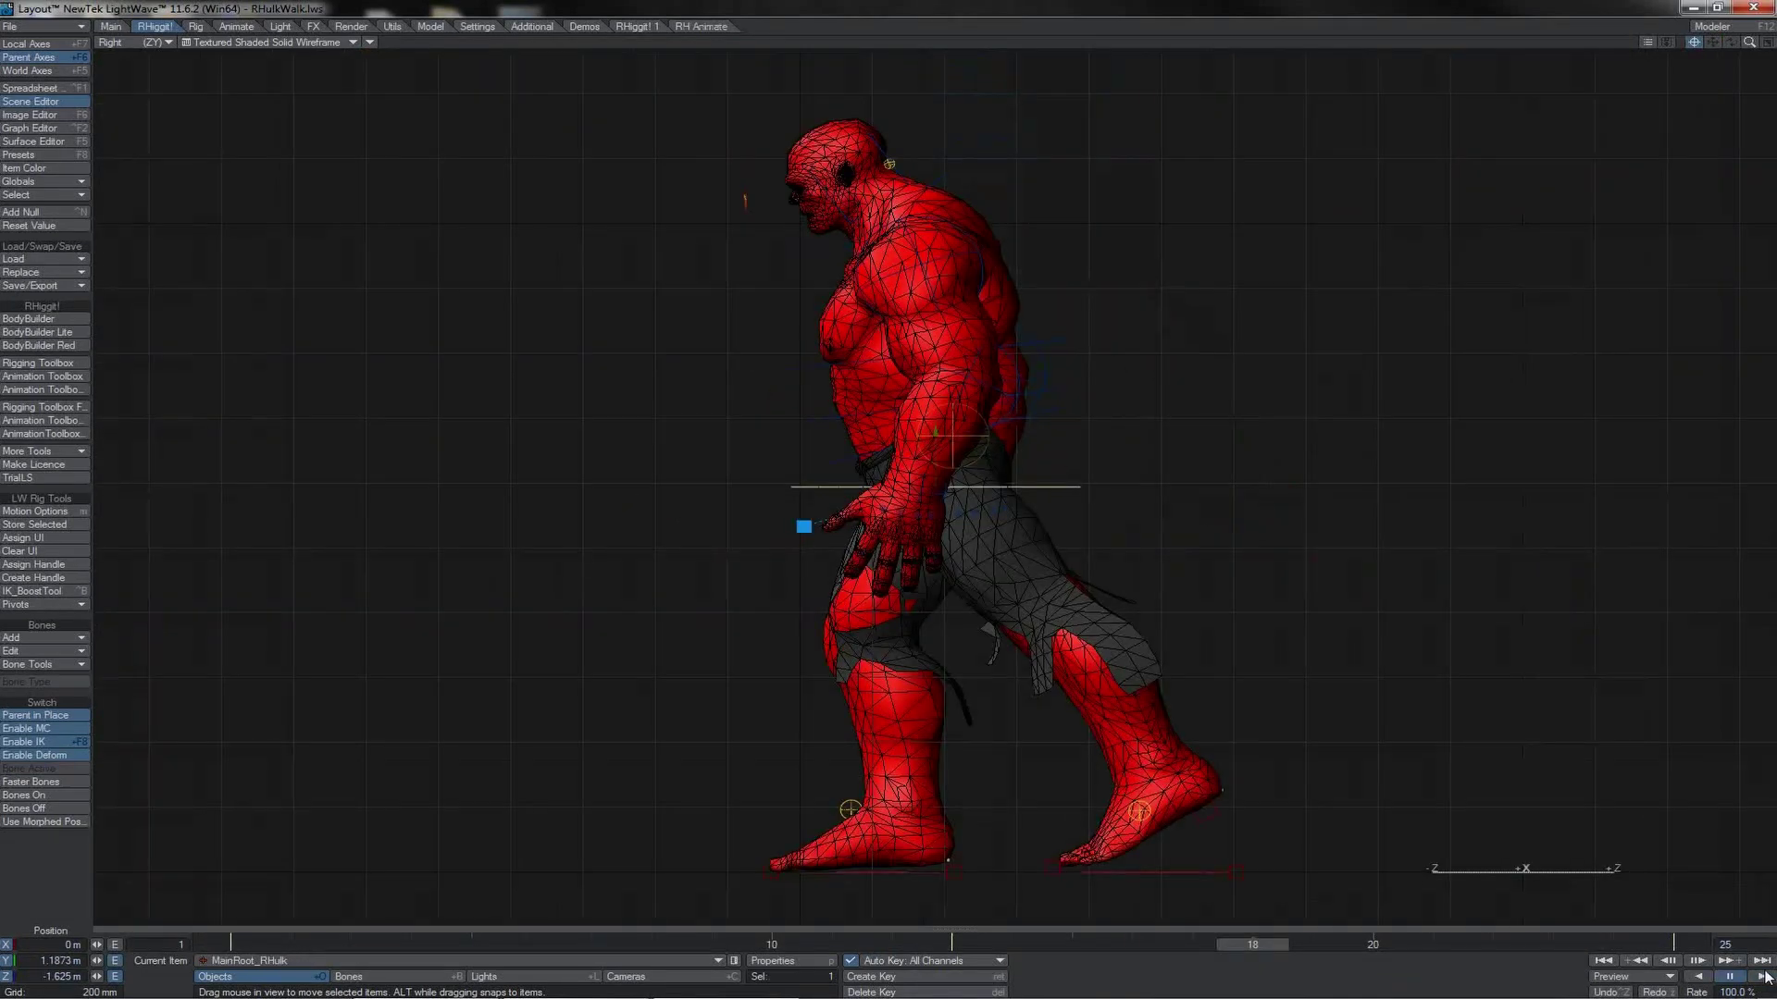
left_click(1761, 976)
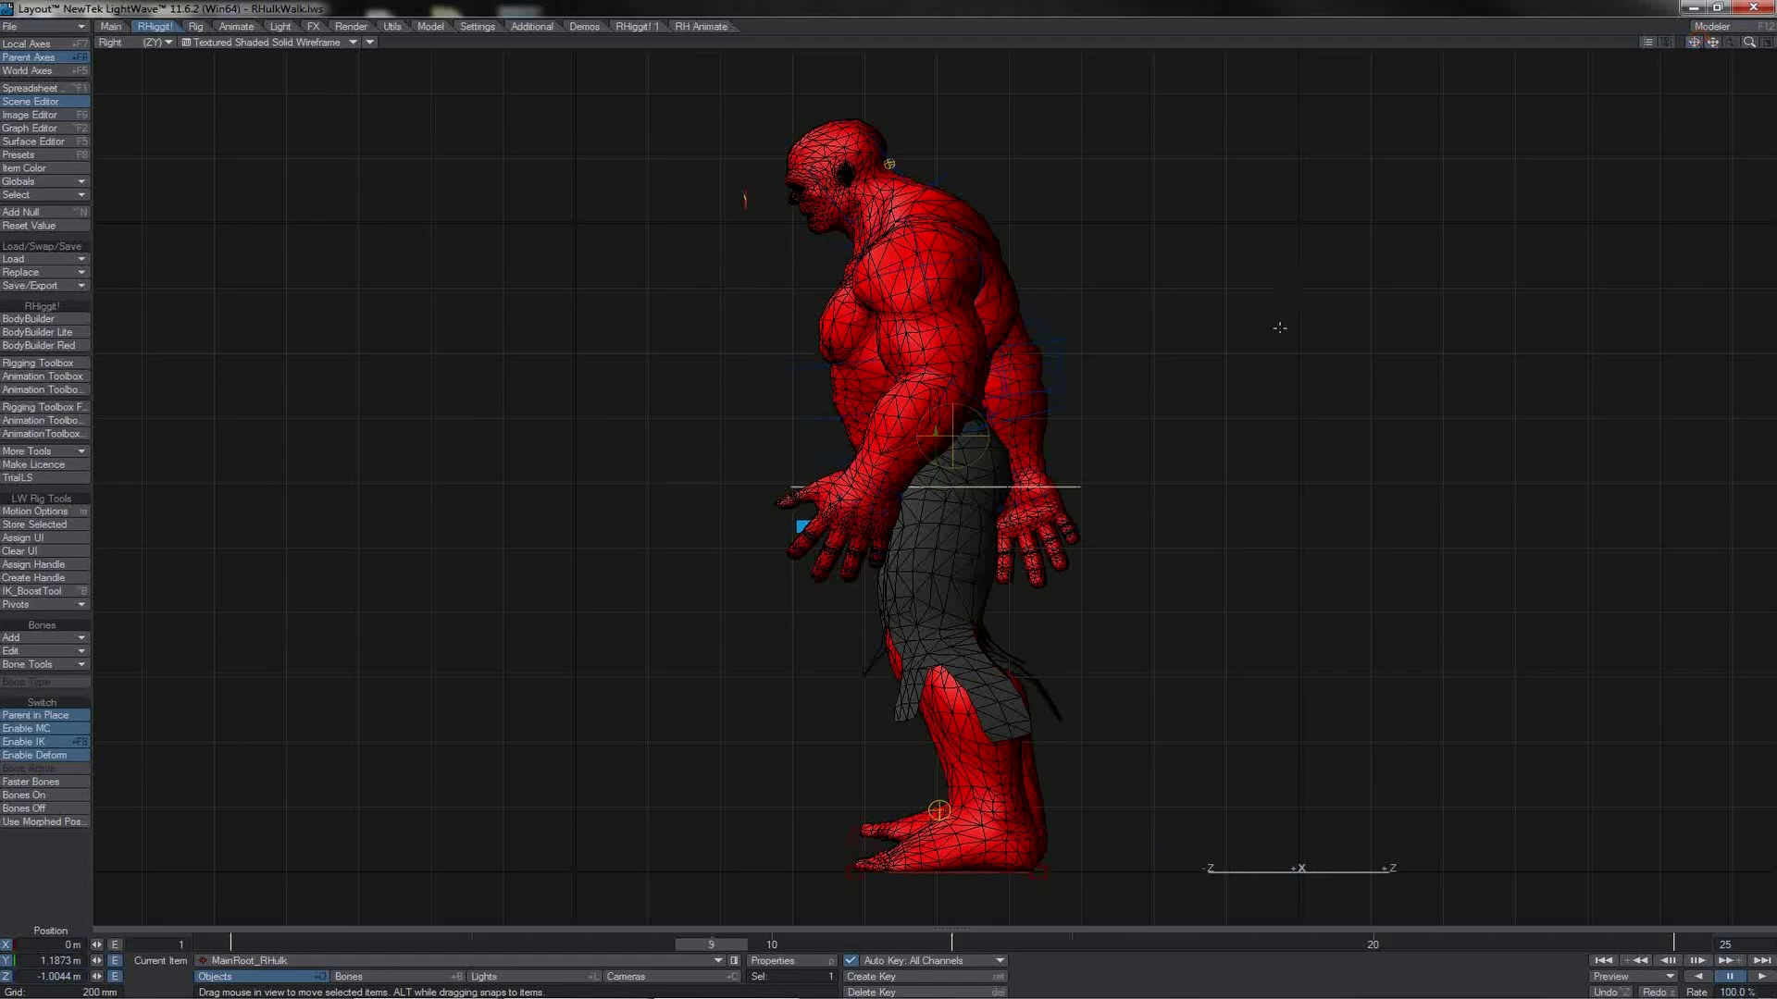
- Key the main root lower at frames 4 and 16 and higher at frames 7 and 19, and play back the walk
left_click_drag(710, 943, 230, 944)
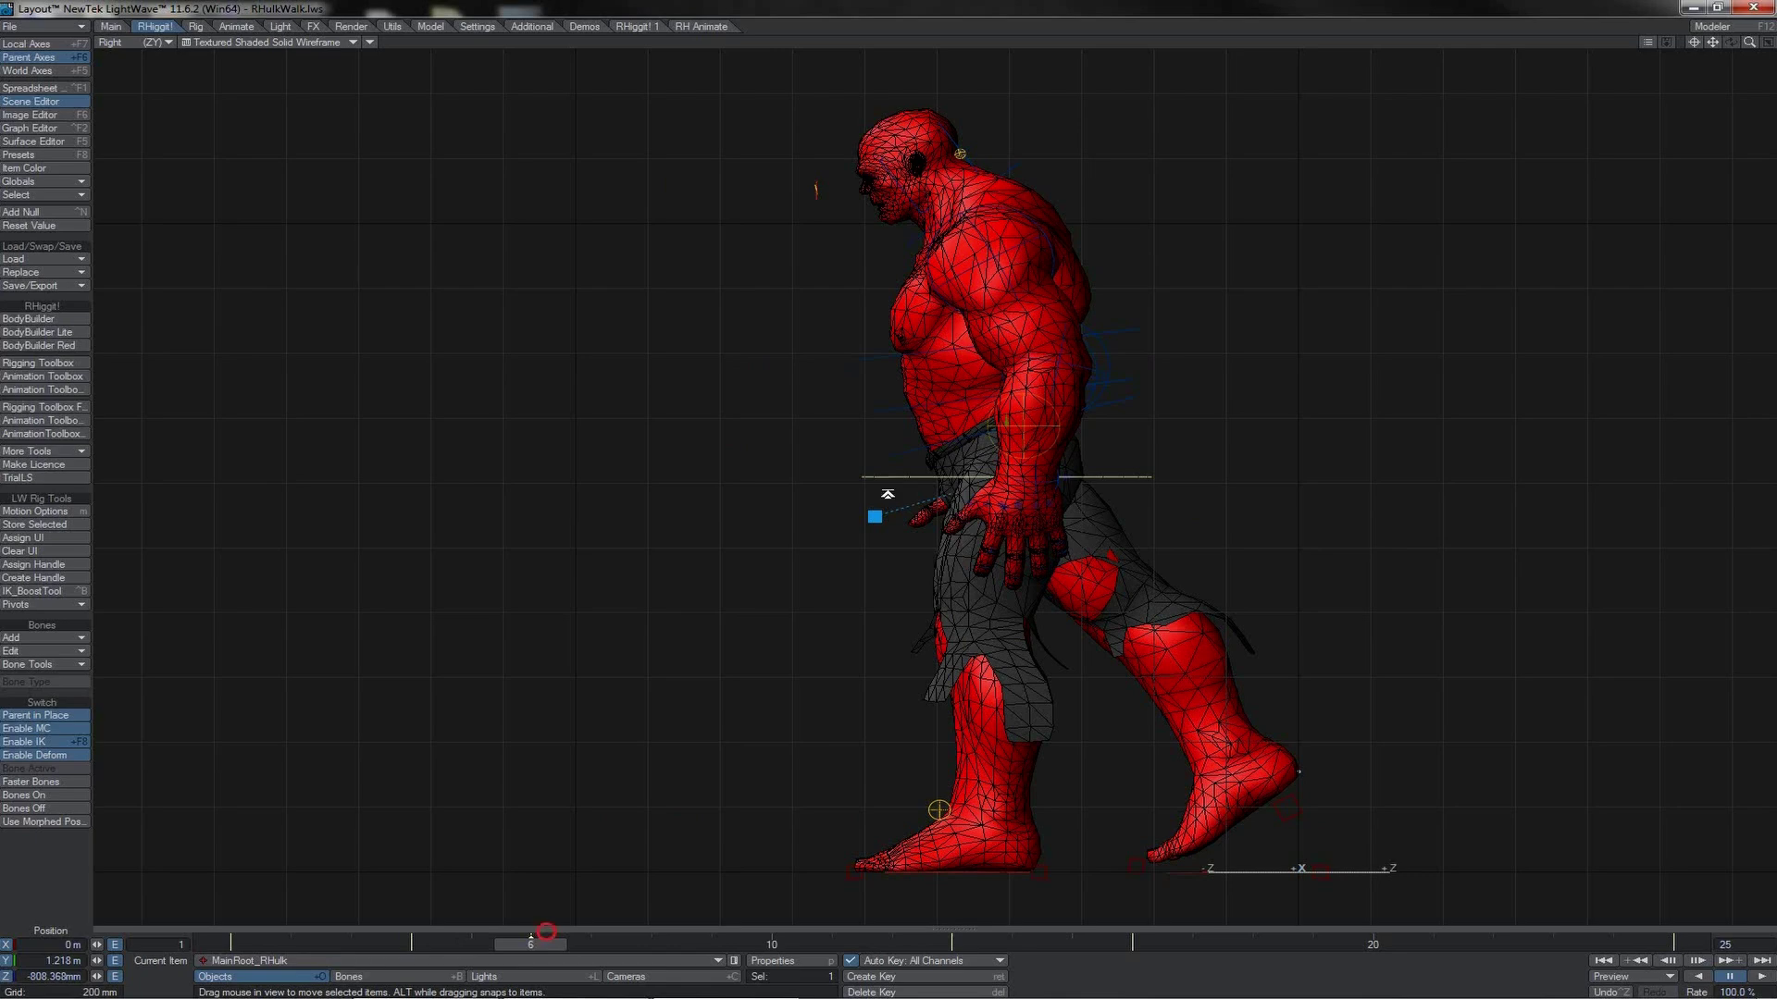
left_click_drag(548, 929, 1312, 944)
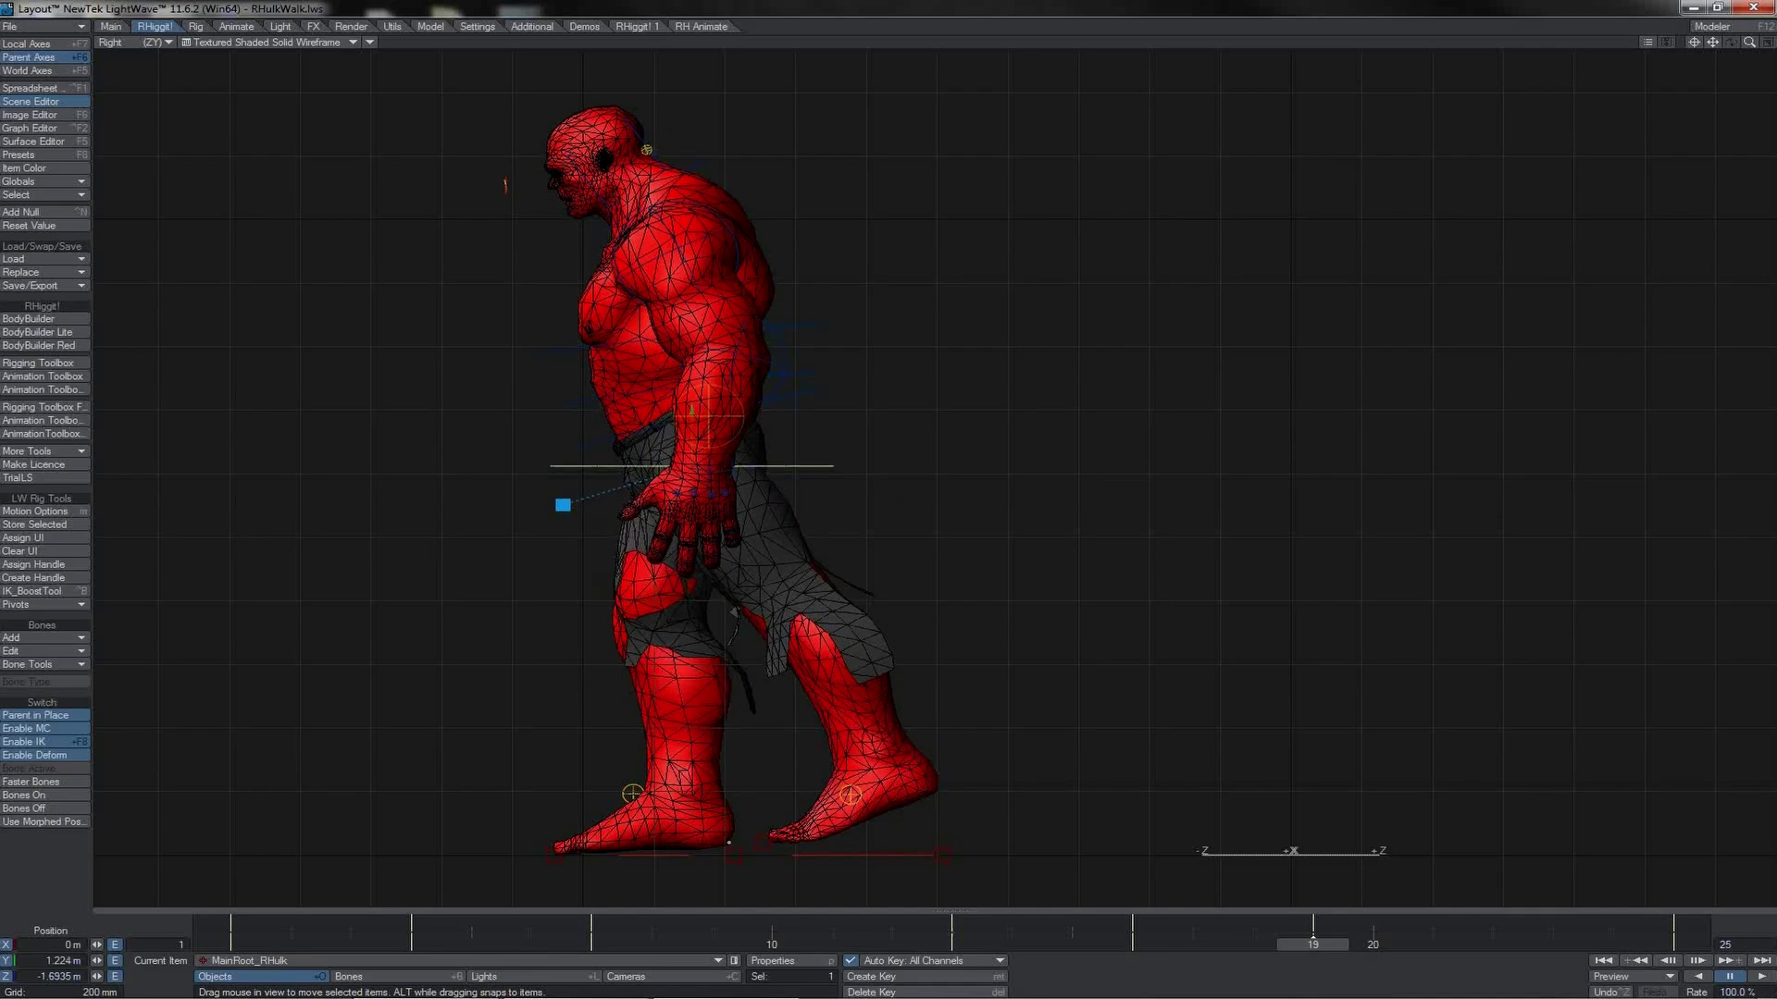
left_click(1762, 976)
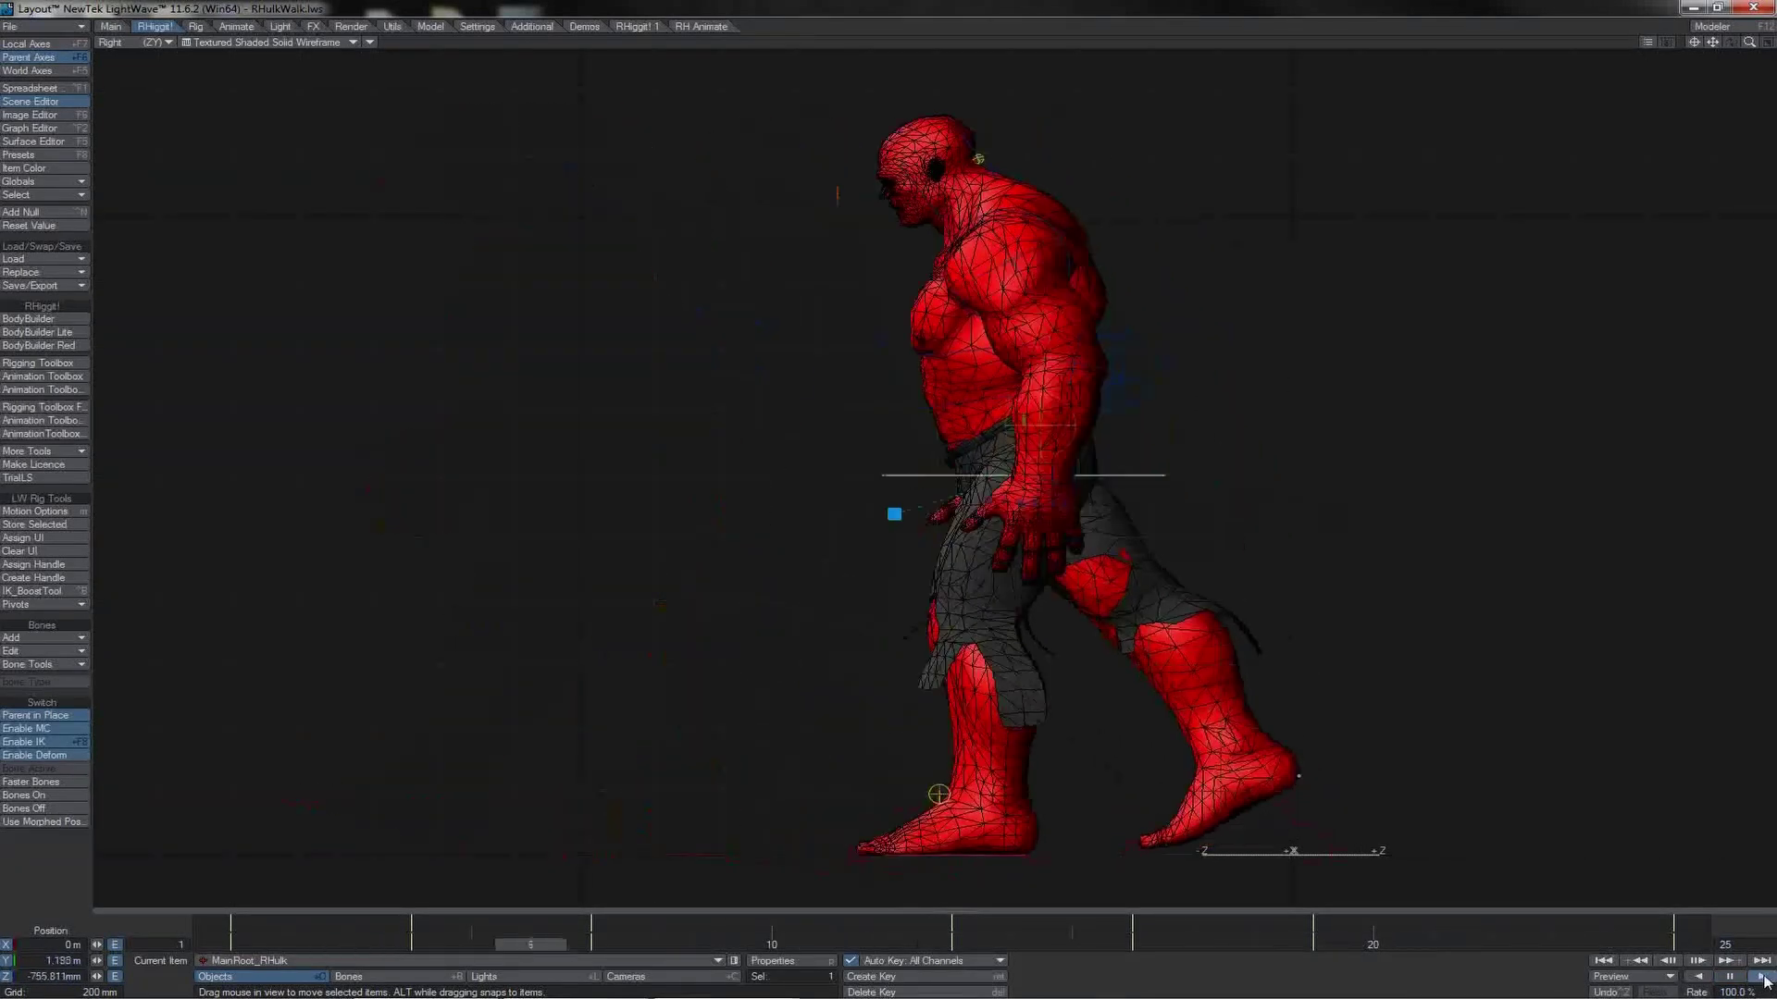
- Switch to the back view, try shifting the main root sideways to about 66 mm on X at frame 16, and undo the move
key("1")
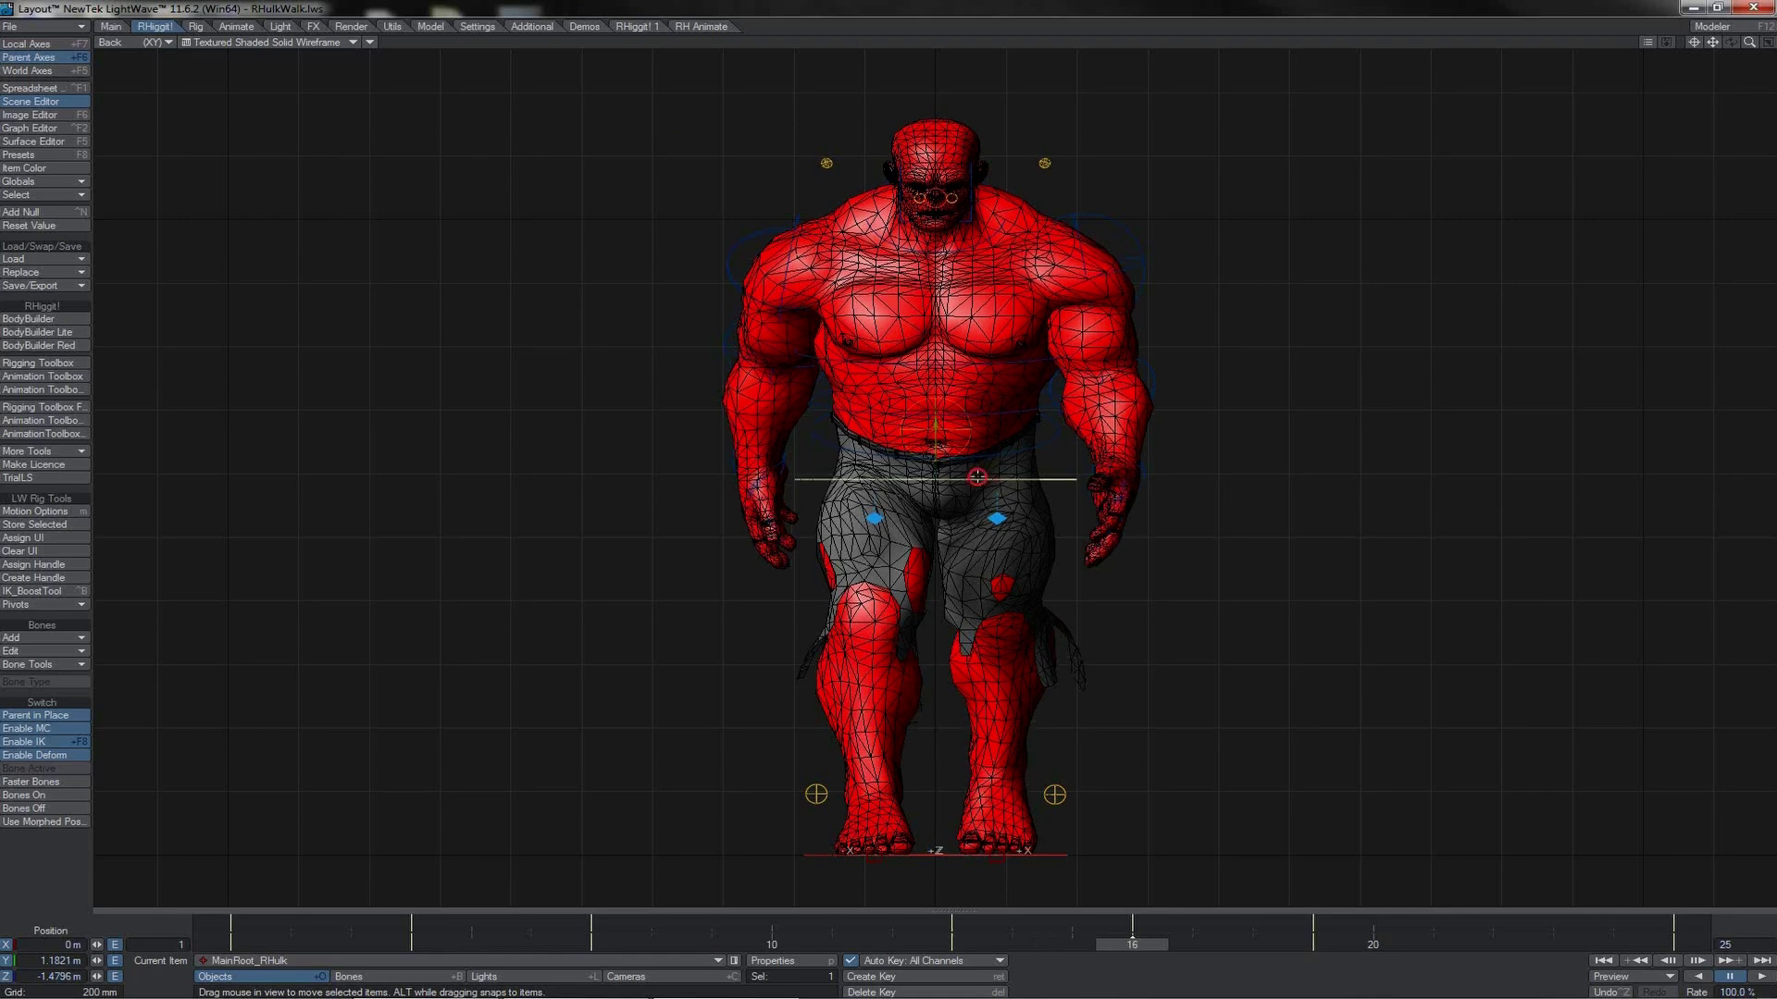
mouse_move(978, 464)
left_mouse_down()
mouse_move(1004, 464)
mouse_move(926, 463)
mouse_move(1000, 464)
left_mouse_up()
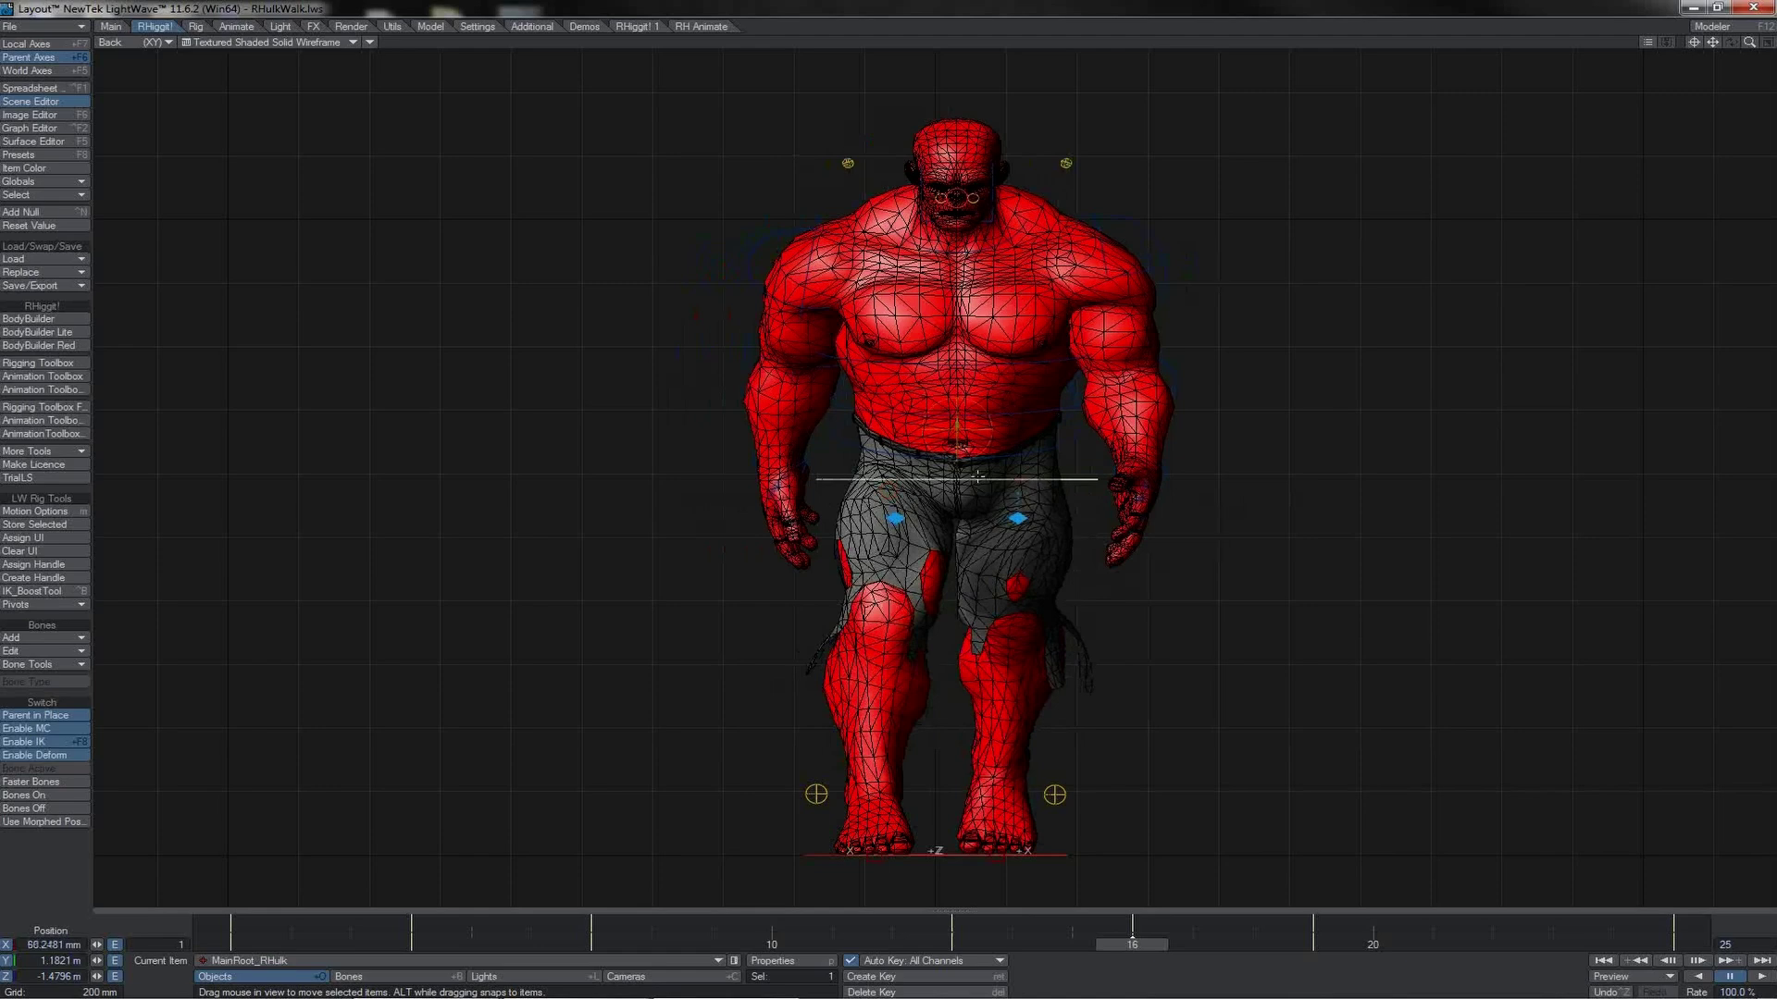
key("ctrl+z")
- Delete the main root's Position X keys after the first one in the Graph Editor, and choose the Quick Clean curve filter
key("ctrl+F2")
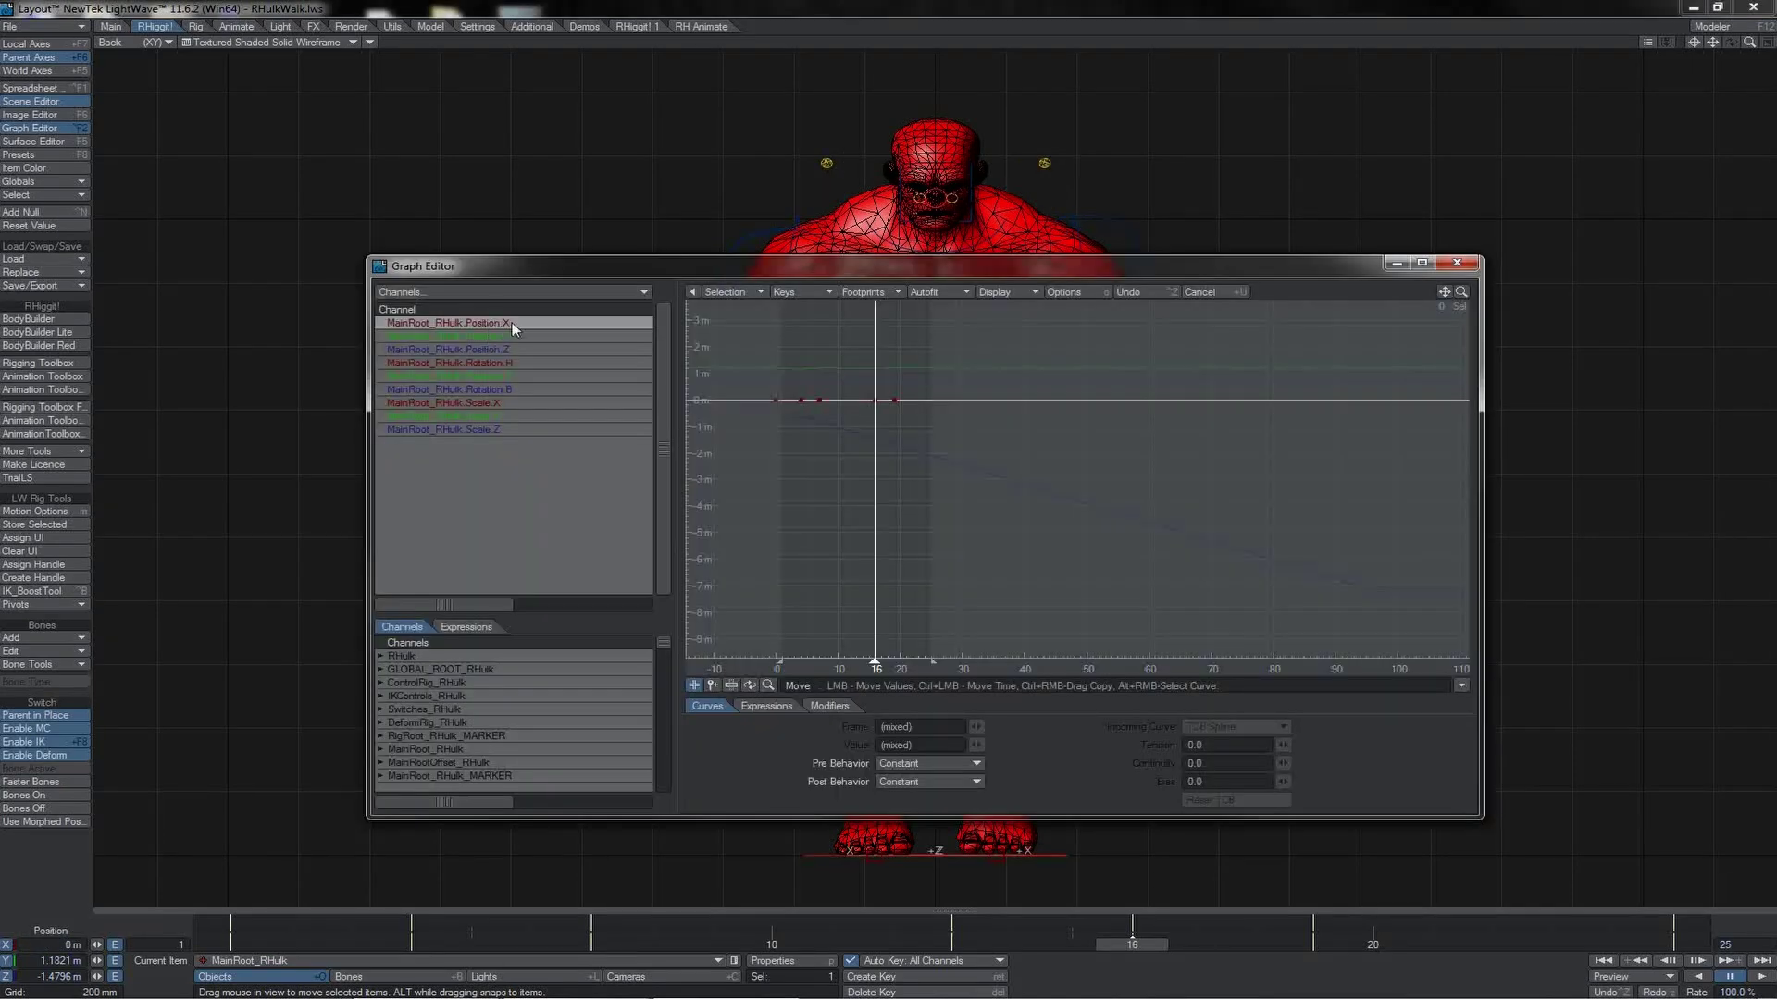
left_click_drag(935, 385, 797, 453)
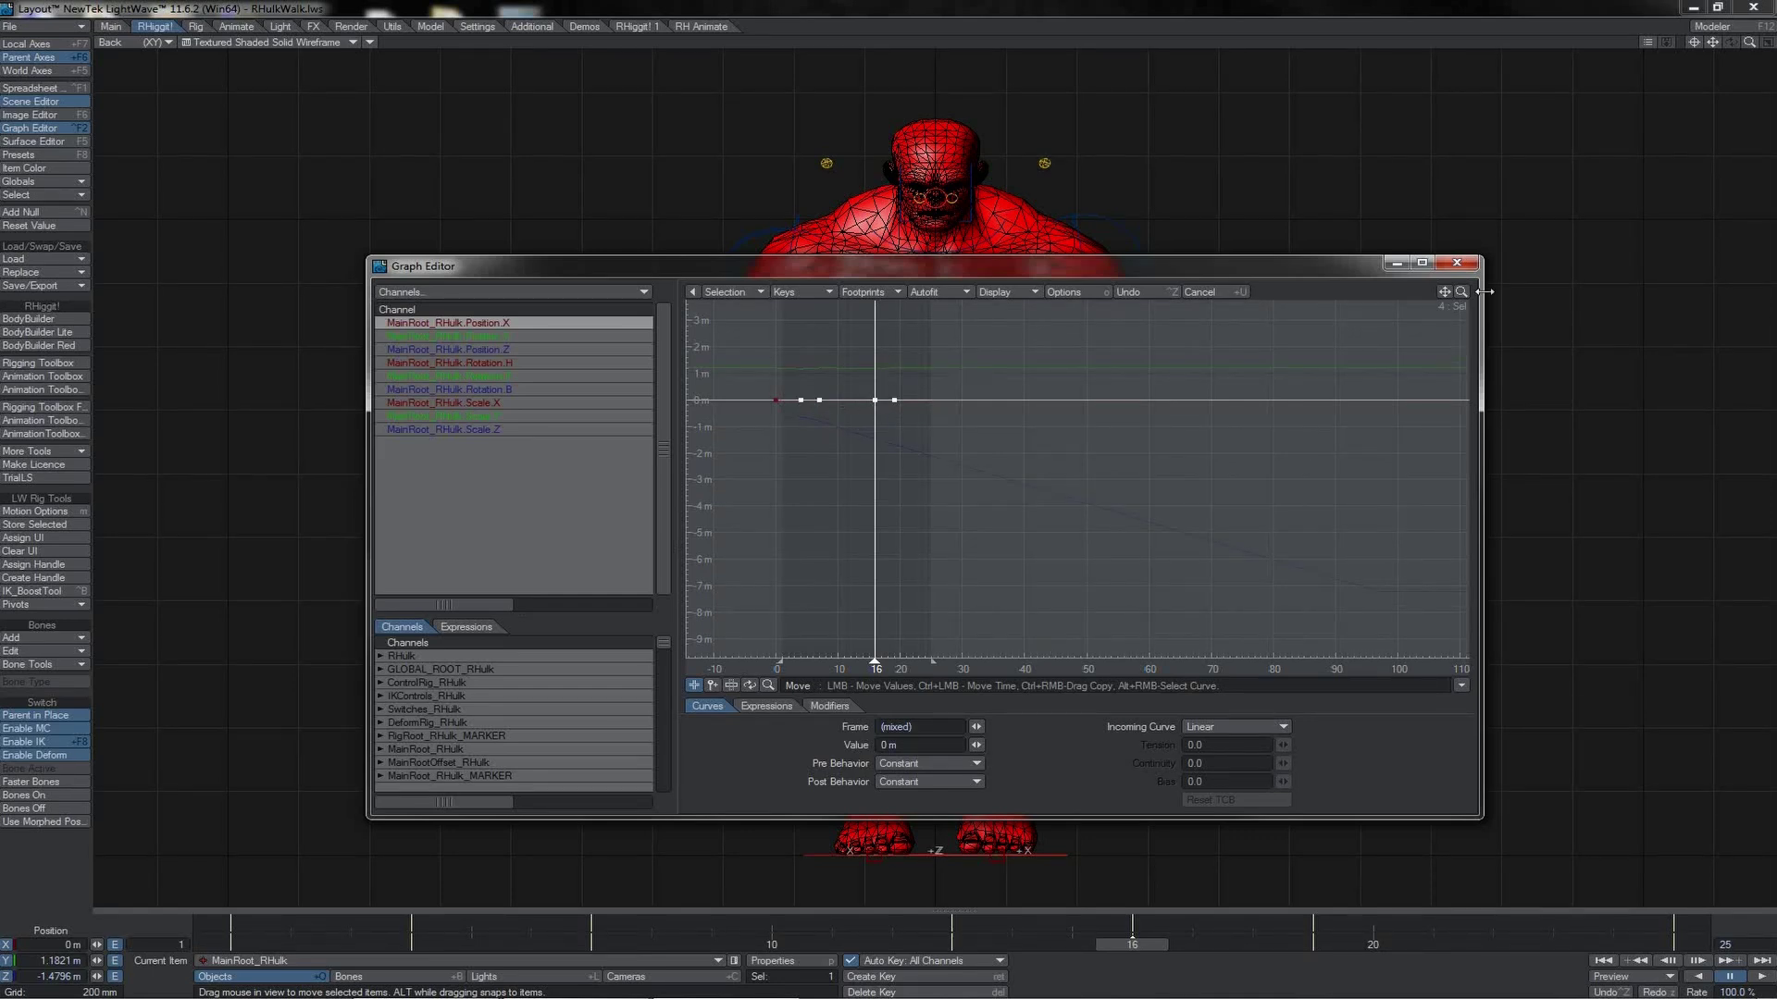
left_click(1456, 263)
left_click(439, 673)
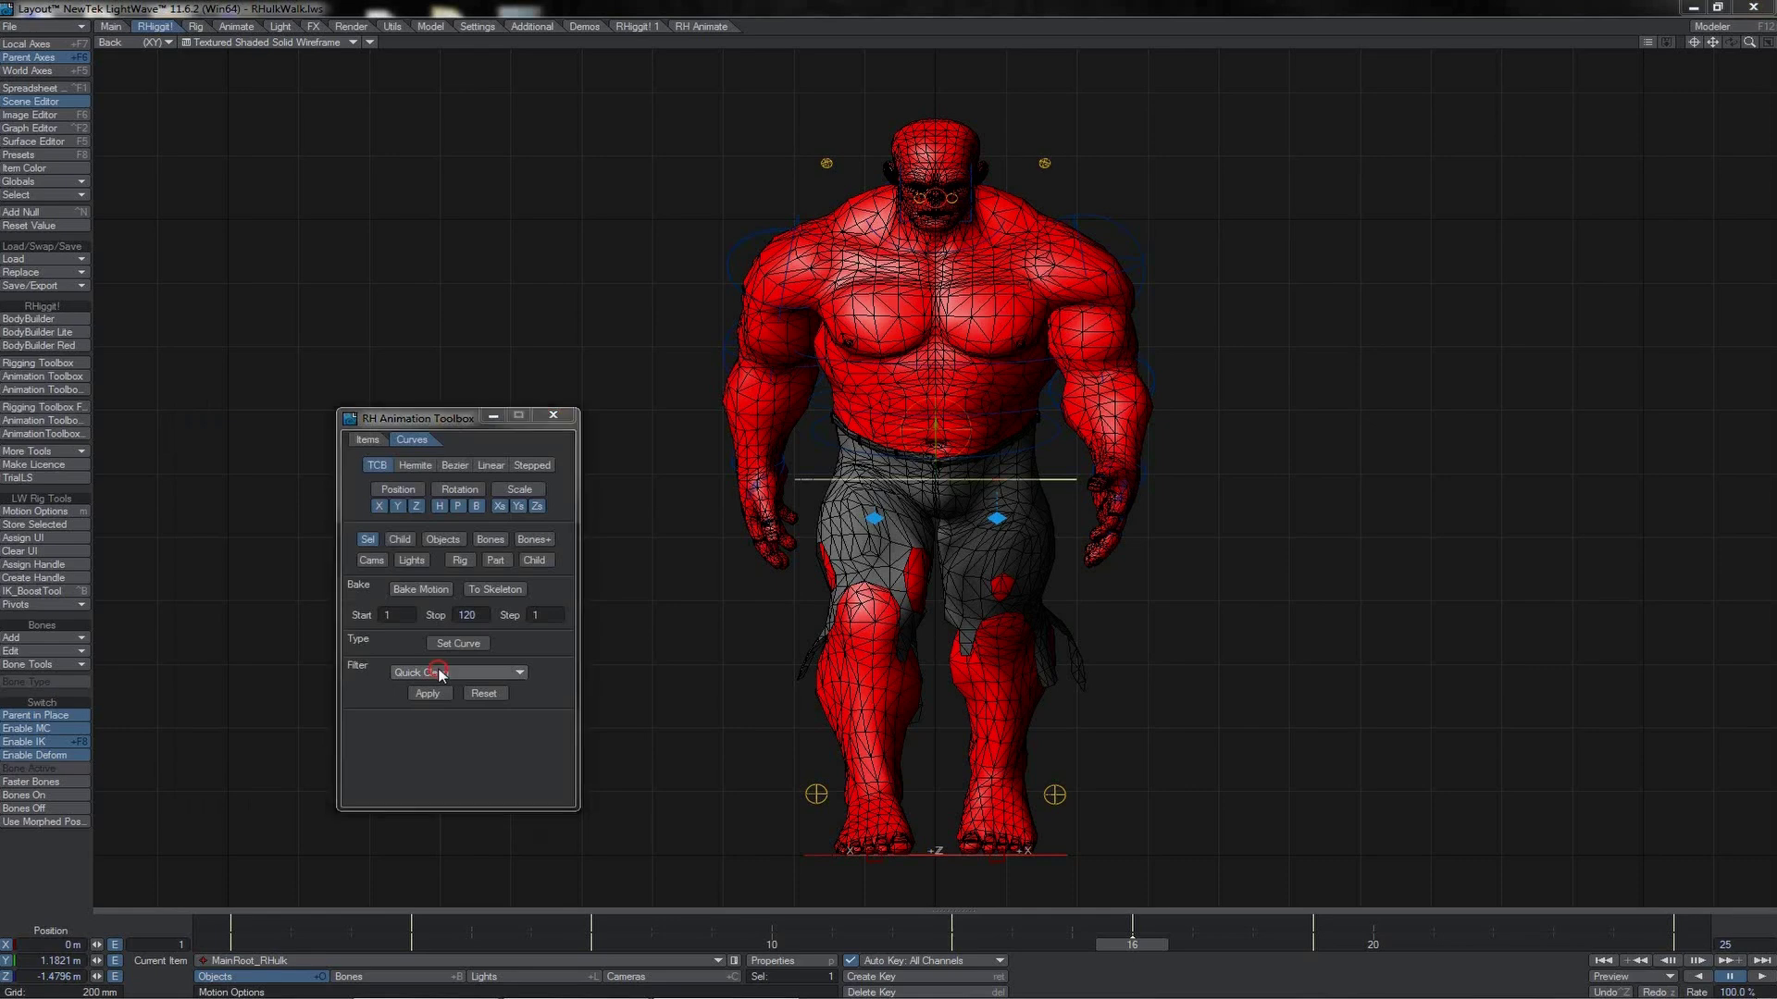
left_click(439, 670)
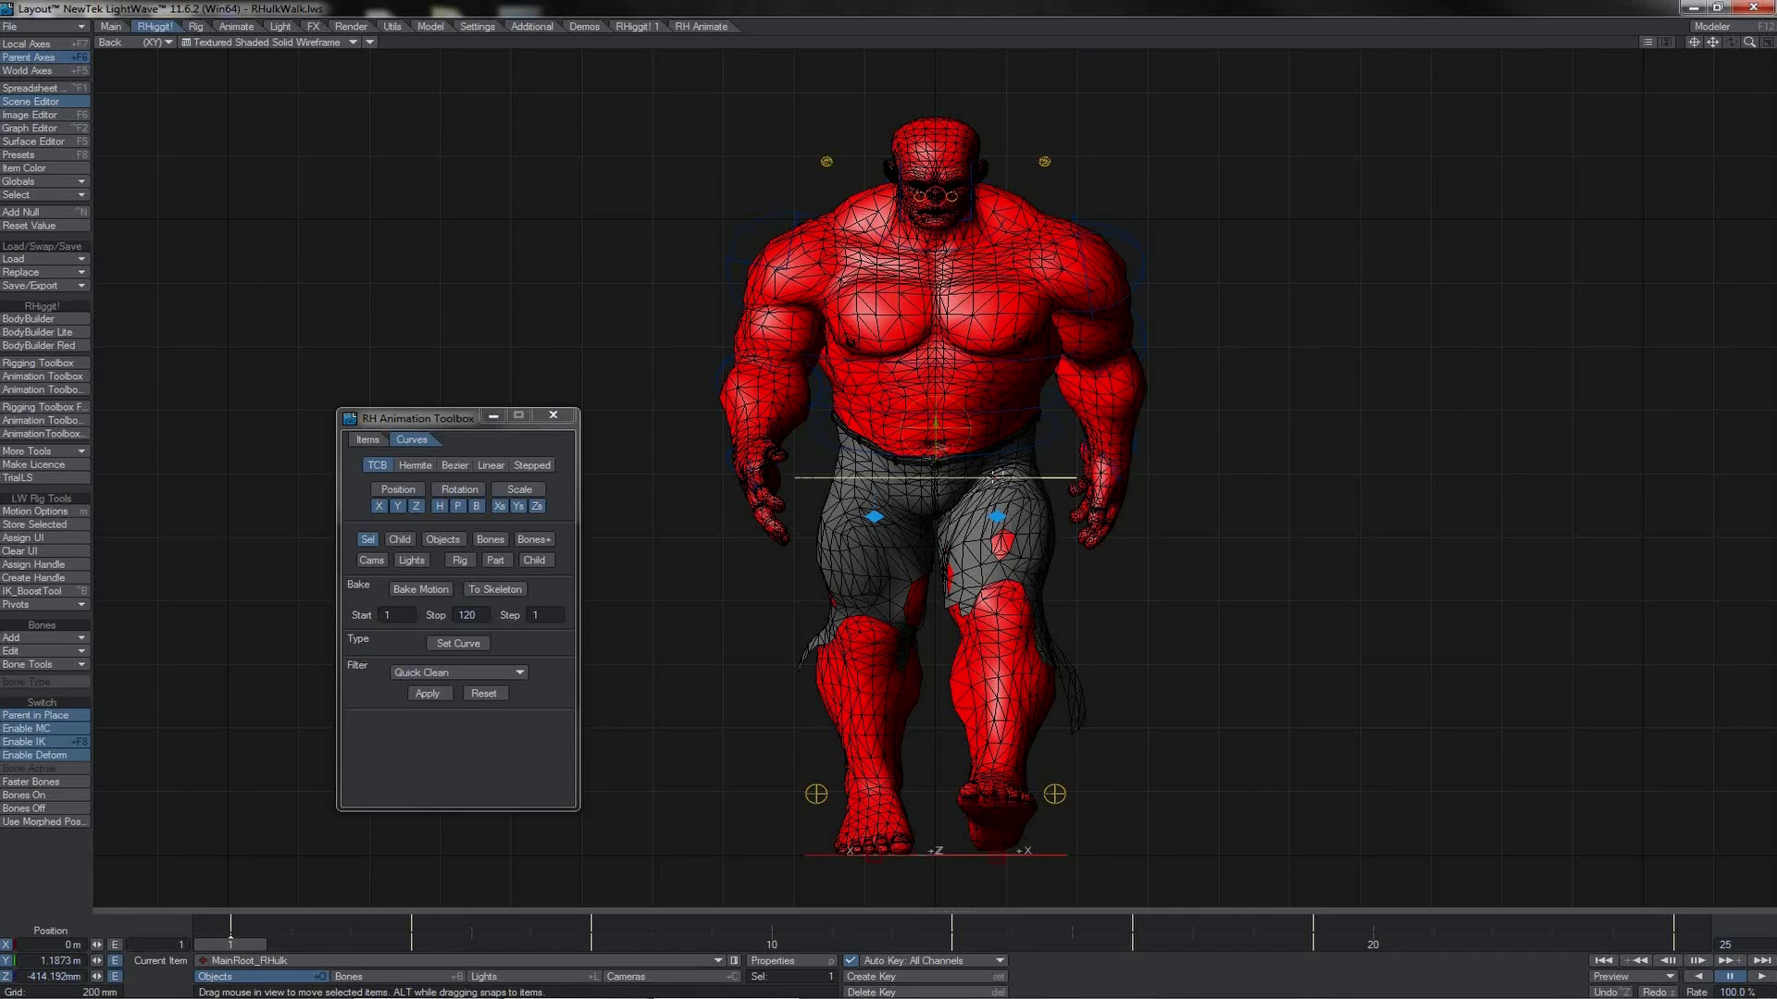
- Shift the main root sideways over the planted foot to about 52 mm on X at frame 4
left_click_drag(990, 479, 1026, 484)
key("Right")
key("Right")
key("Right")
key("Right")
key("Right")
key("Right")
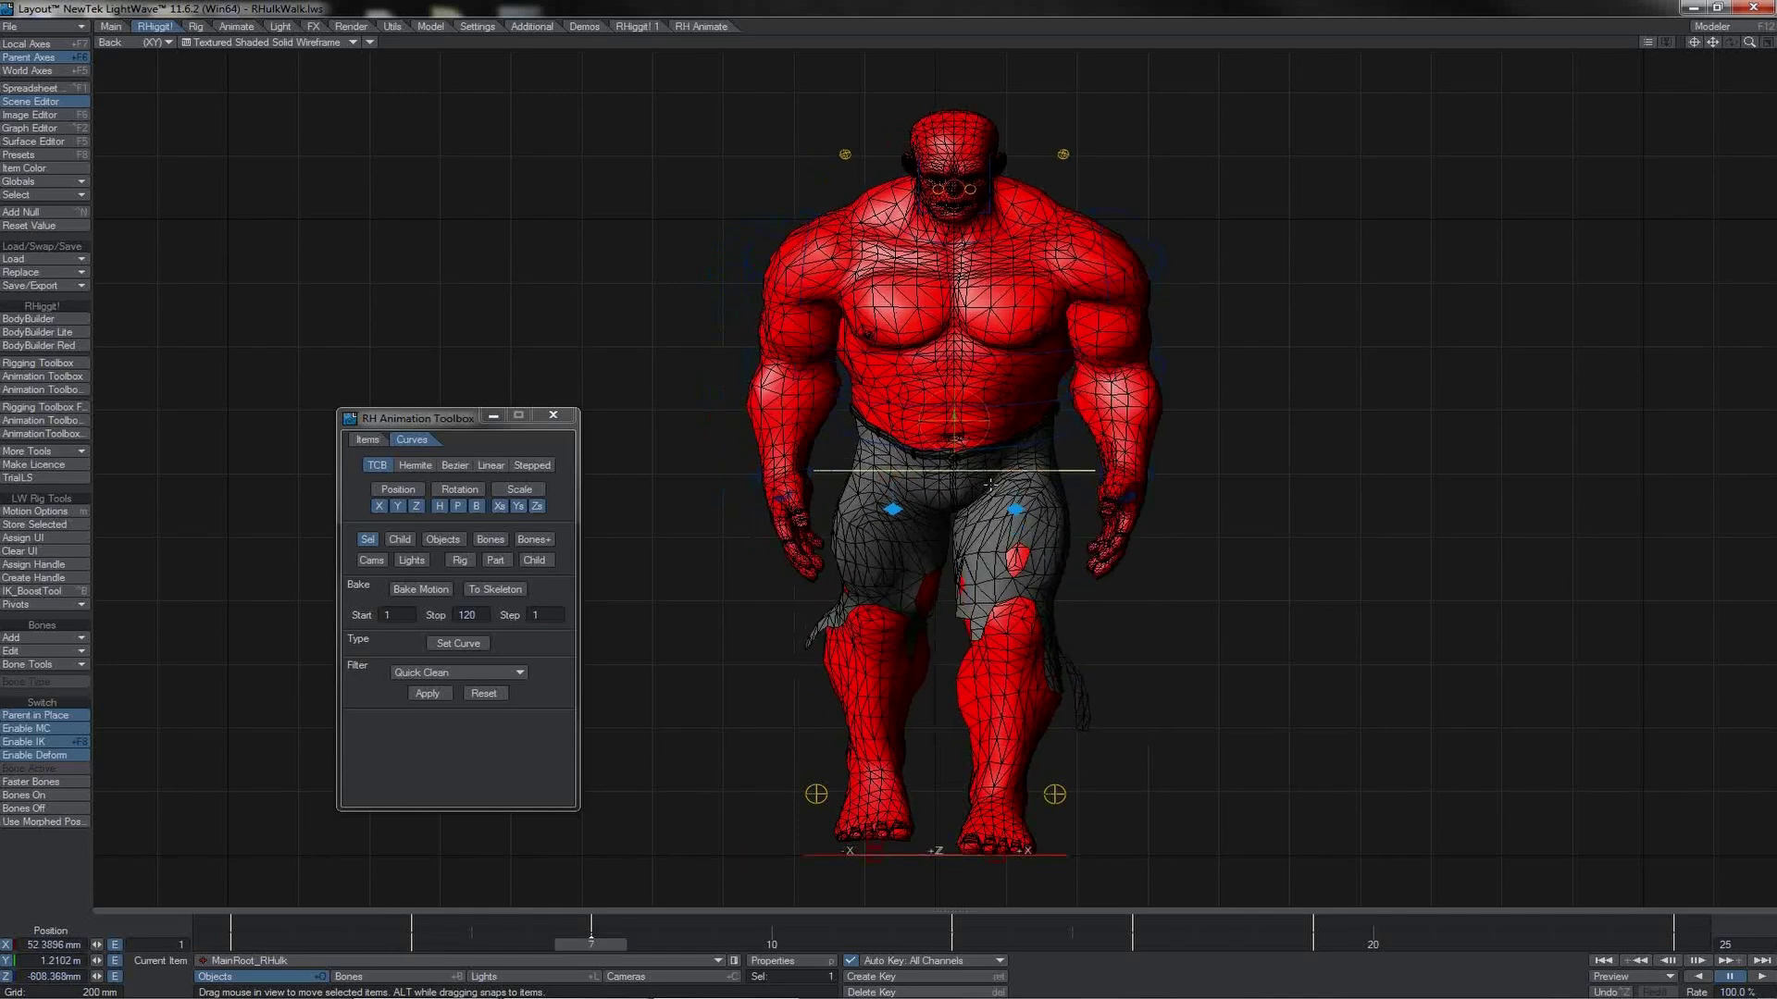
- Shift the main root to the opposite side, to about -47 mm on X at frame 16, and play back the sway
key("Right")
key("Right")
key("Right")
key("Right")
key("Right")
key("Right")
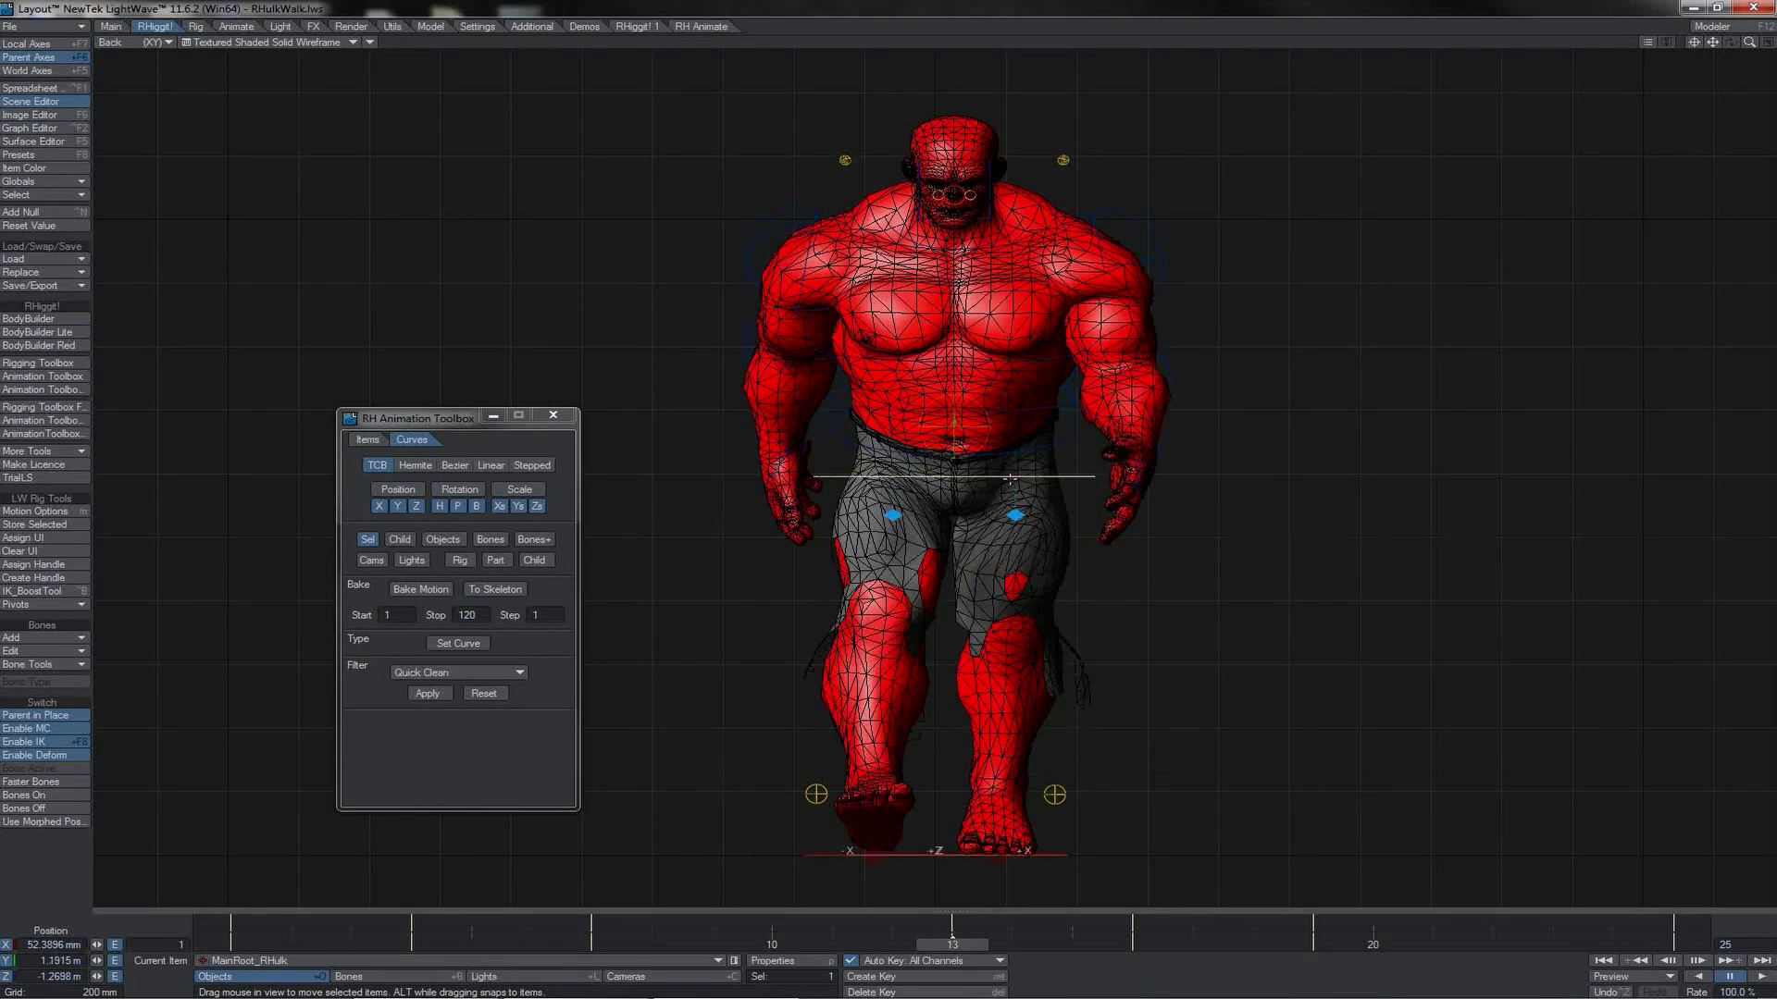
left_click_drag(1010, 474, 1014, 474)
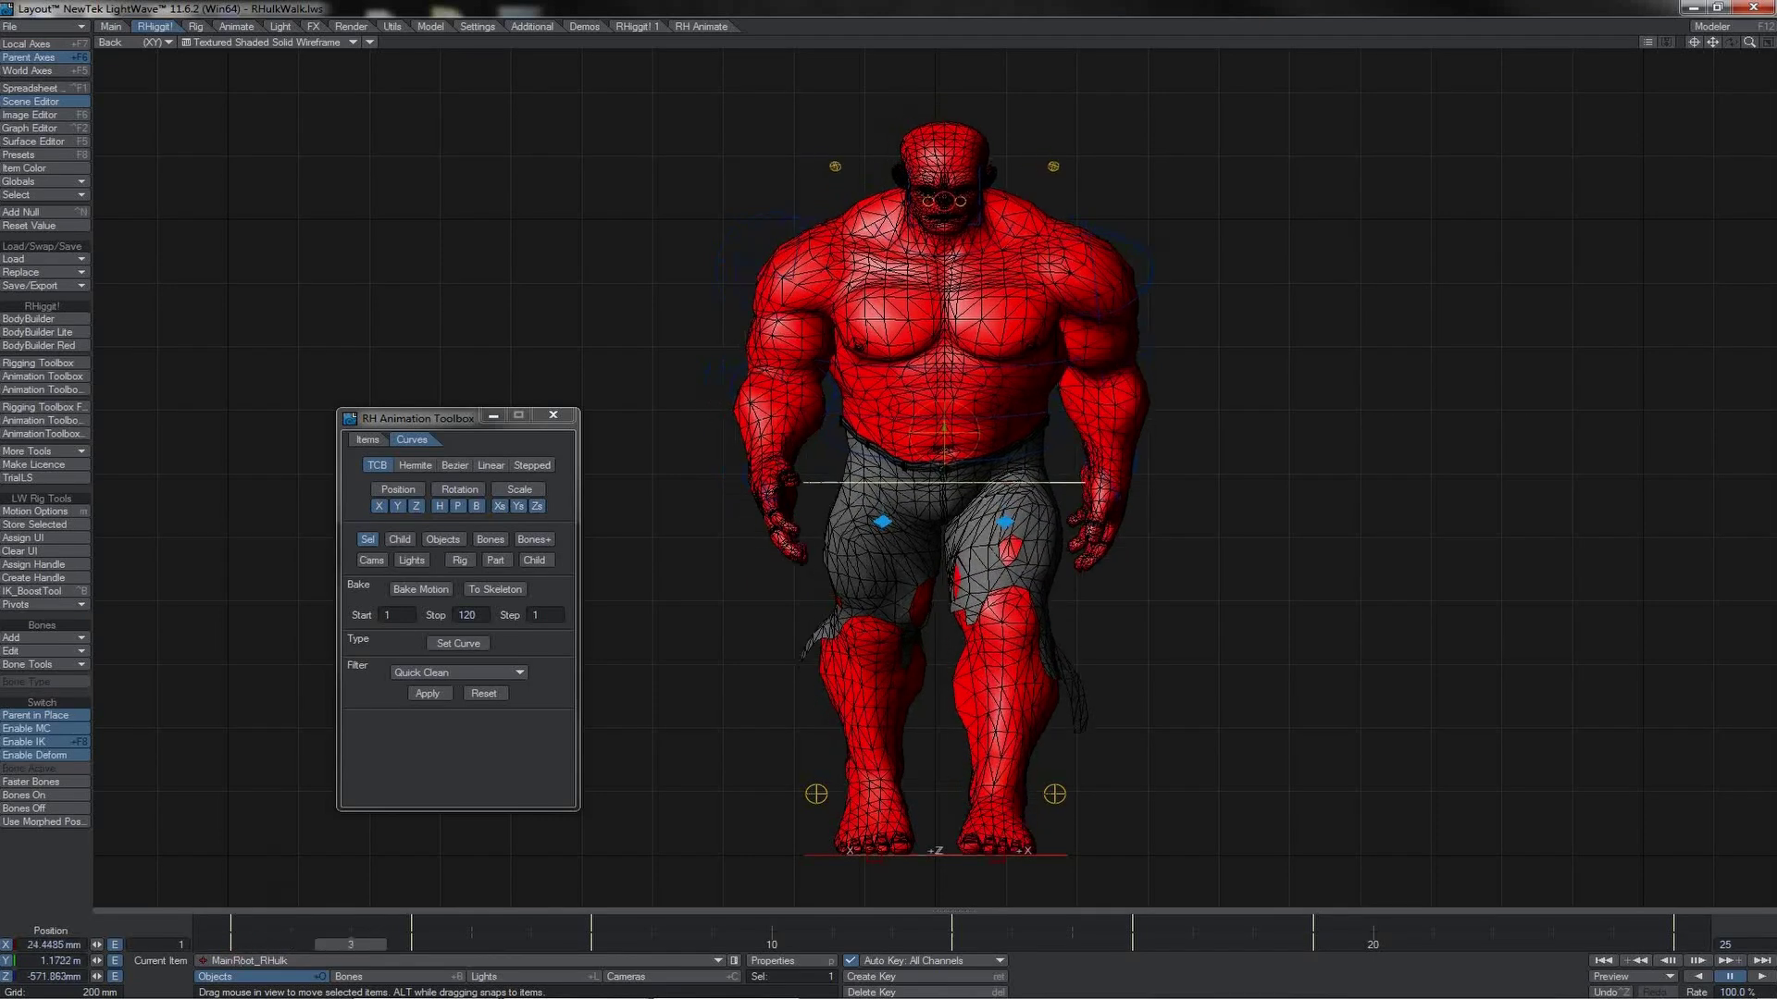
left_click(1122, 950)
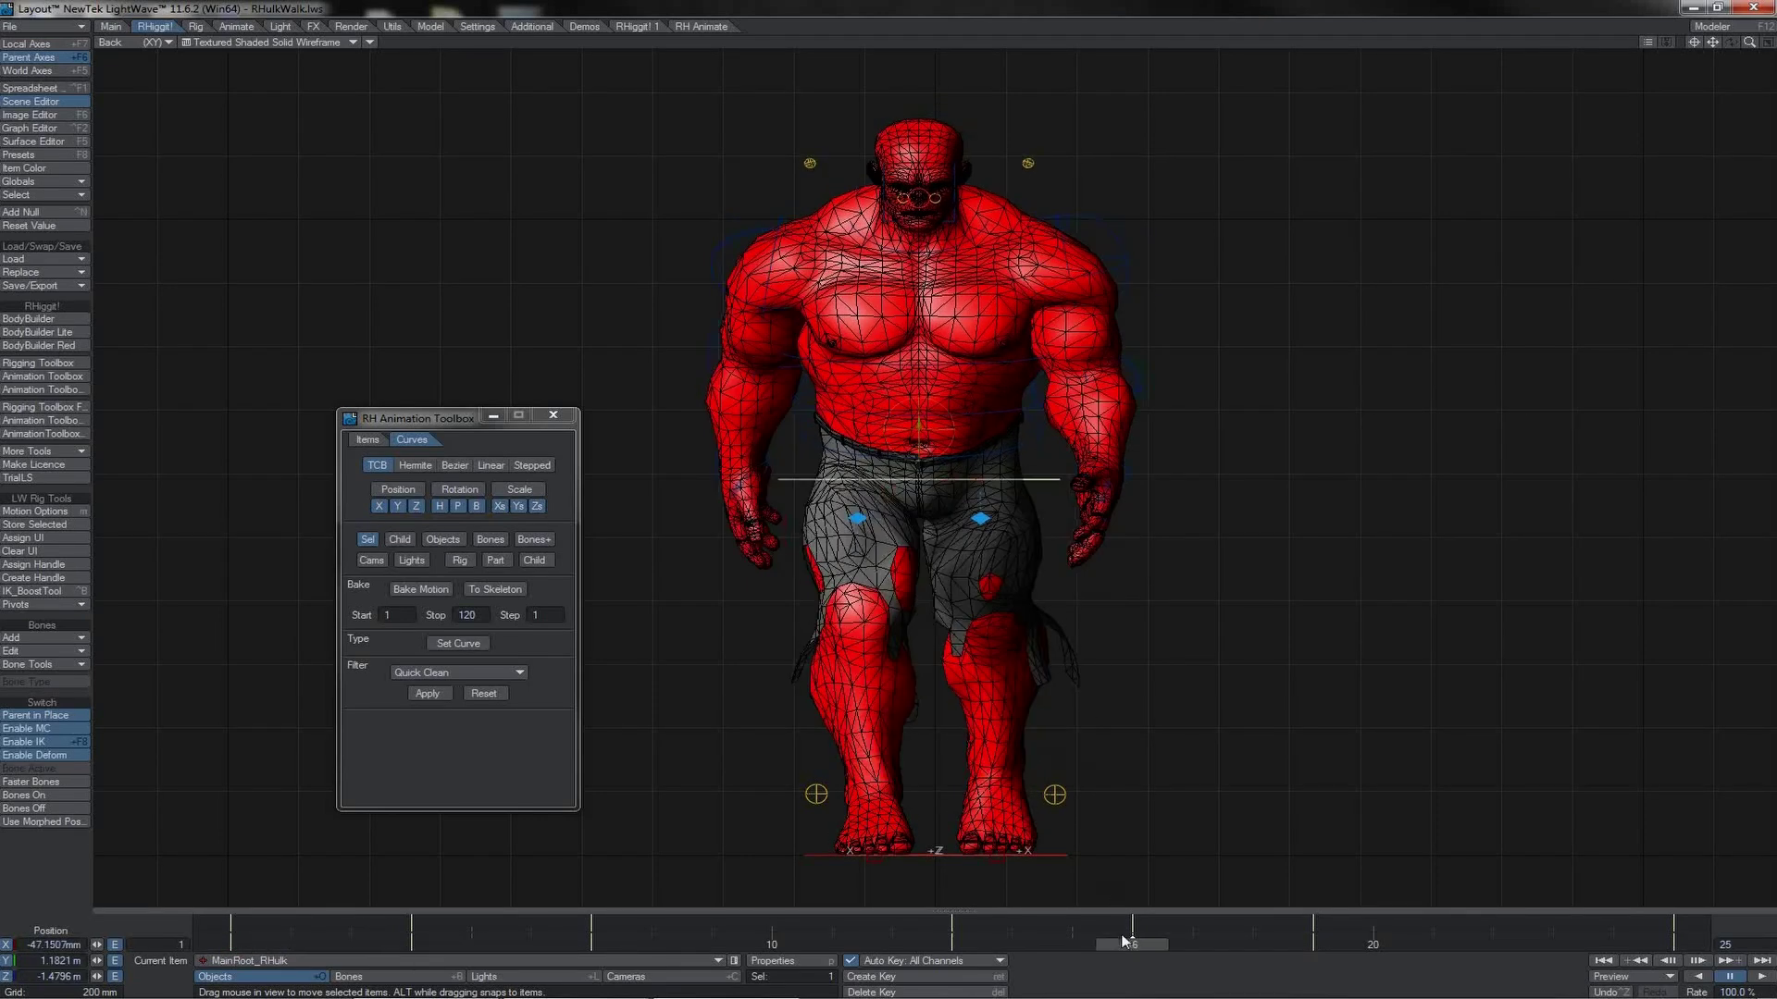
left_click(1762, 977)
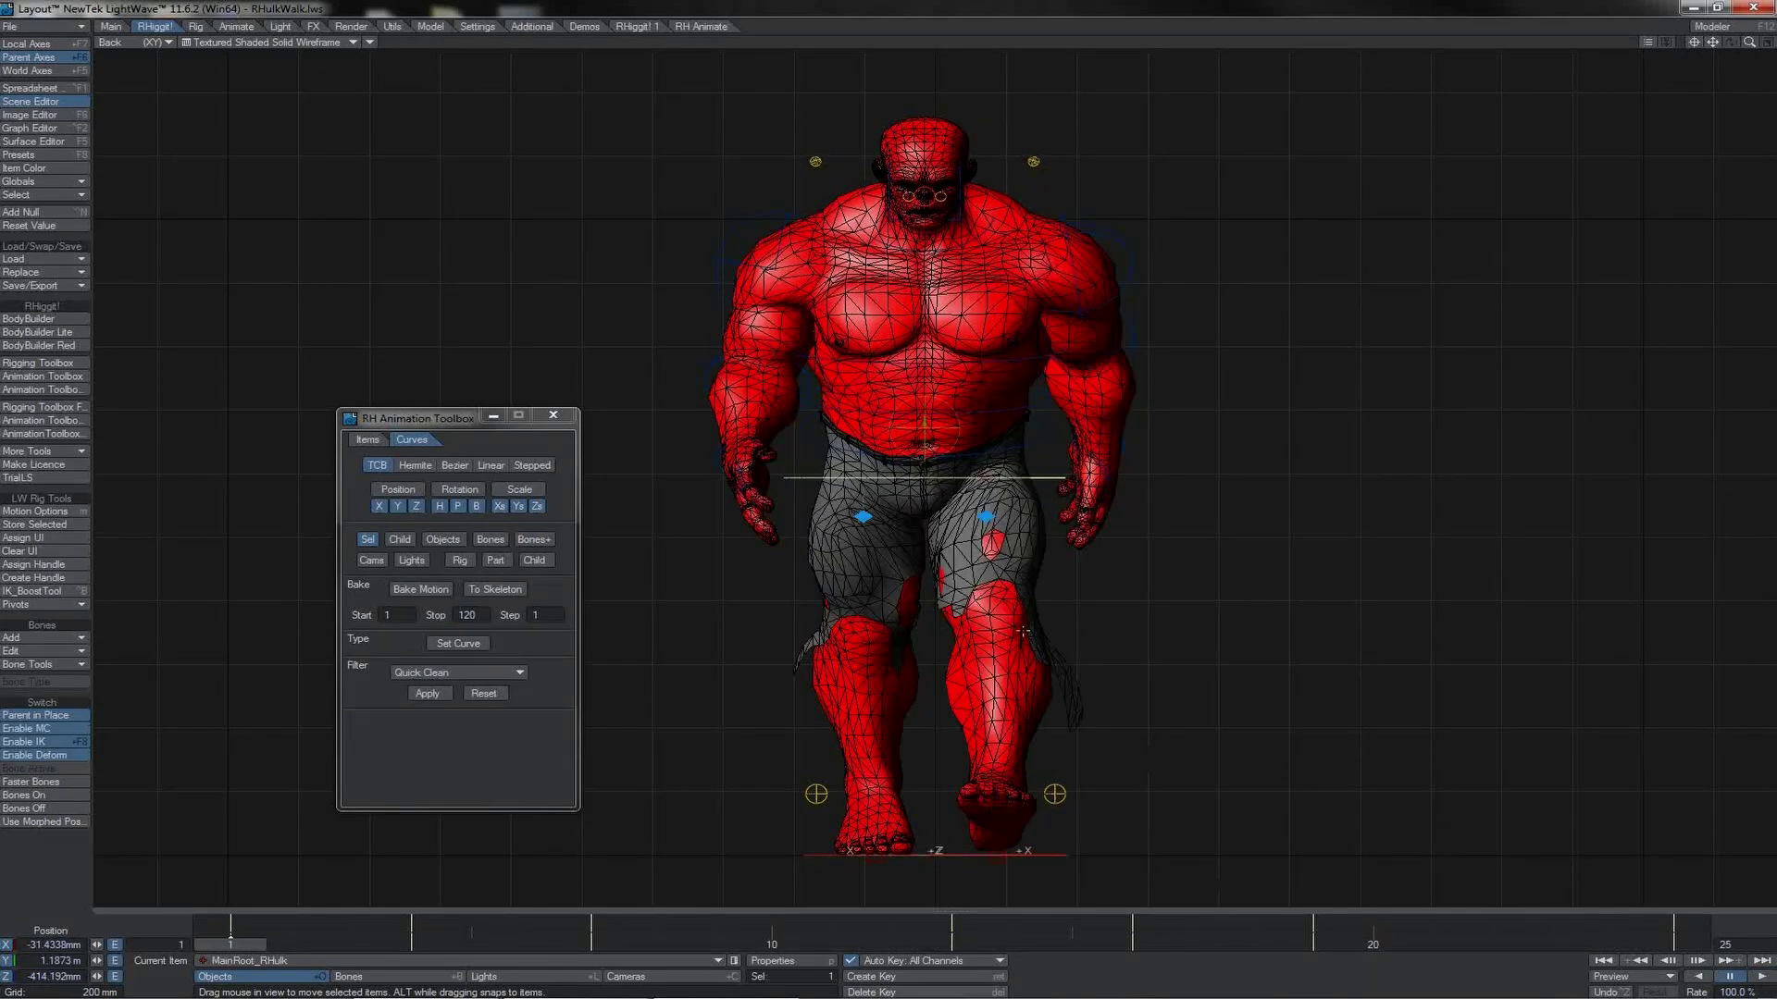
- Choose the Quick Clean filter, bank the main root to about -4.5° to tilt the hips with the stride, and play it back
key("y")
left_click(499, 673)
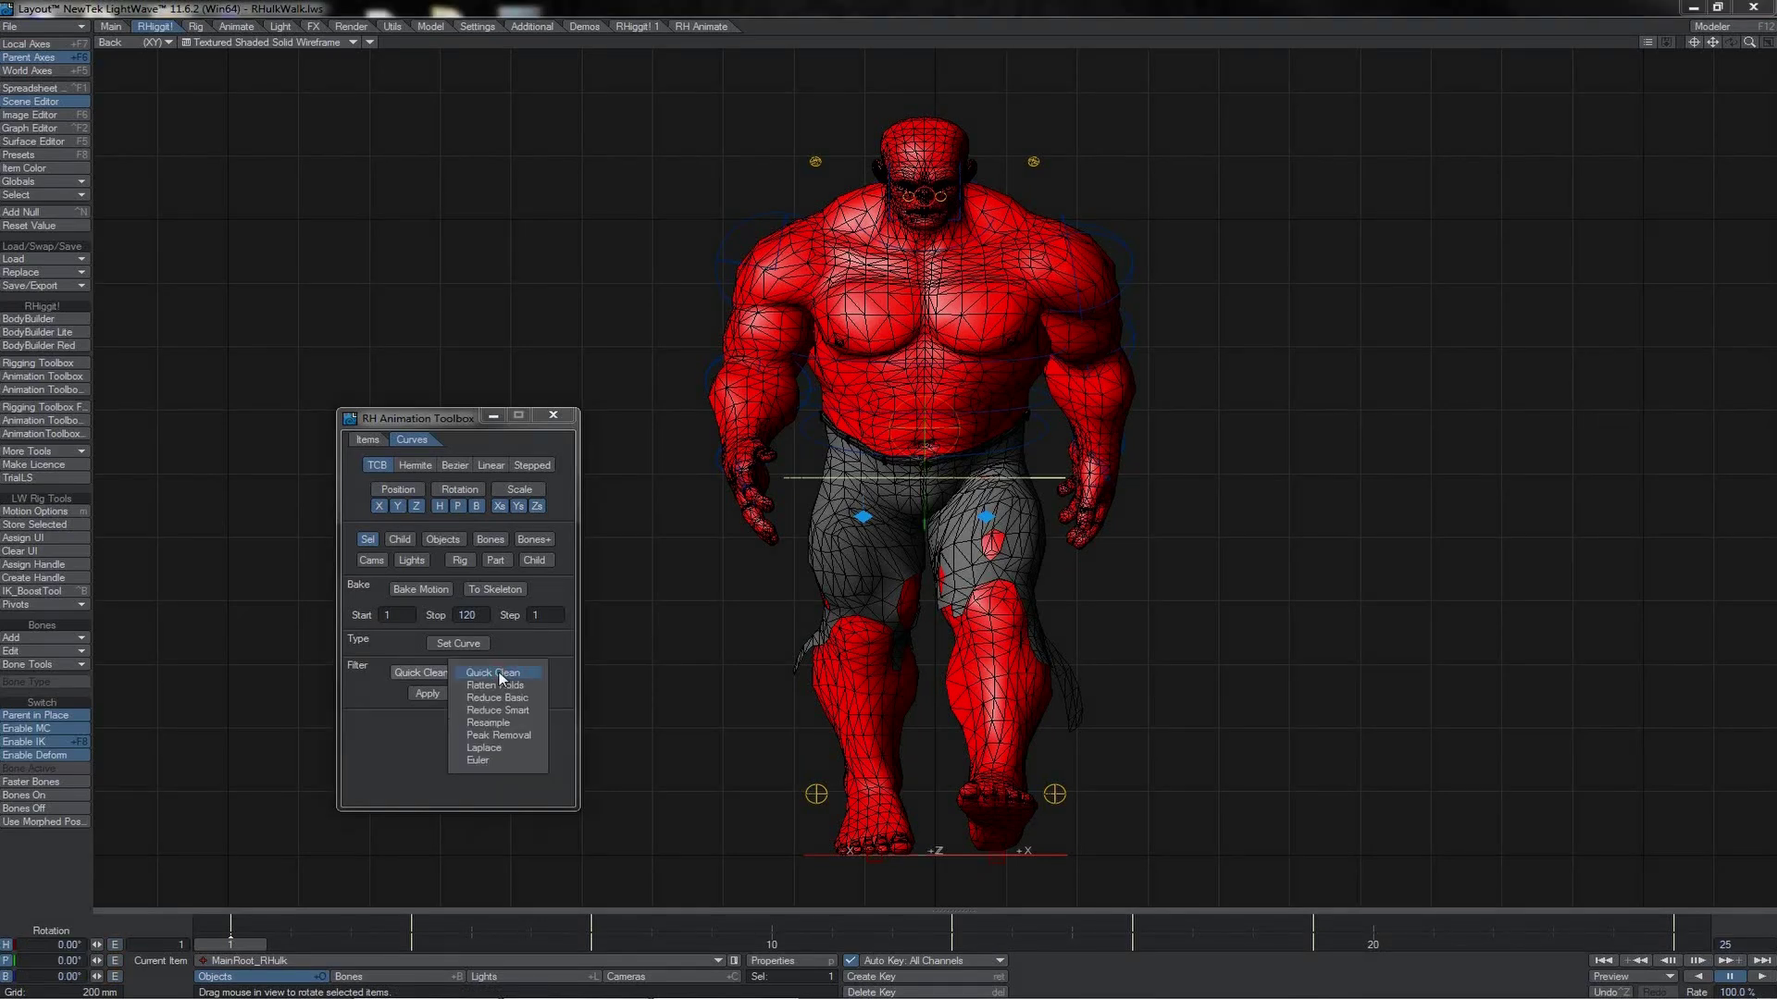
left_click(500, 675)
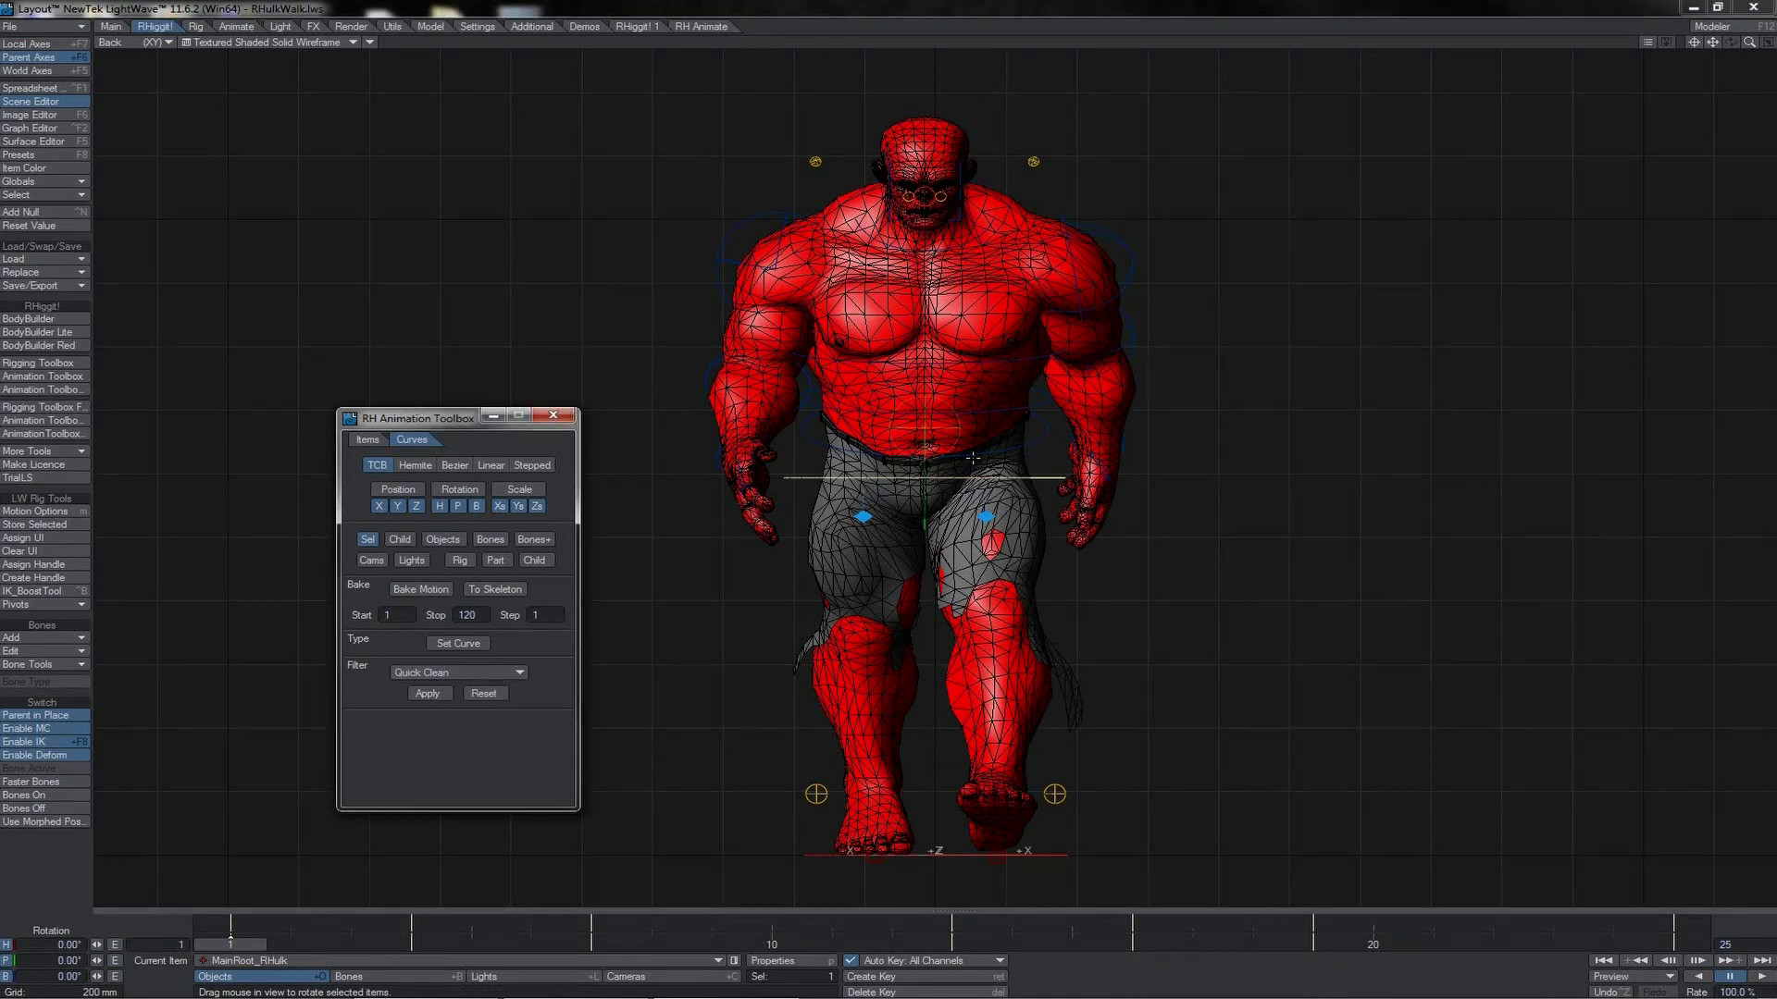
right_click_drag(973, 457, 949, 457)
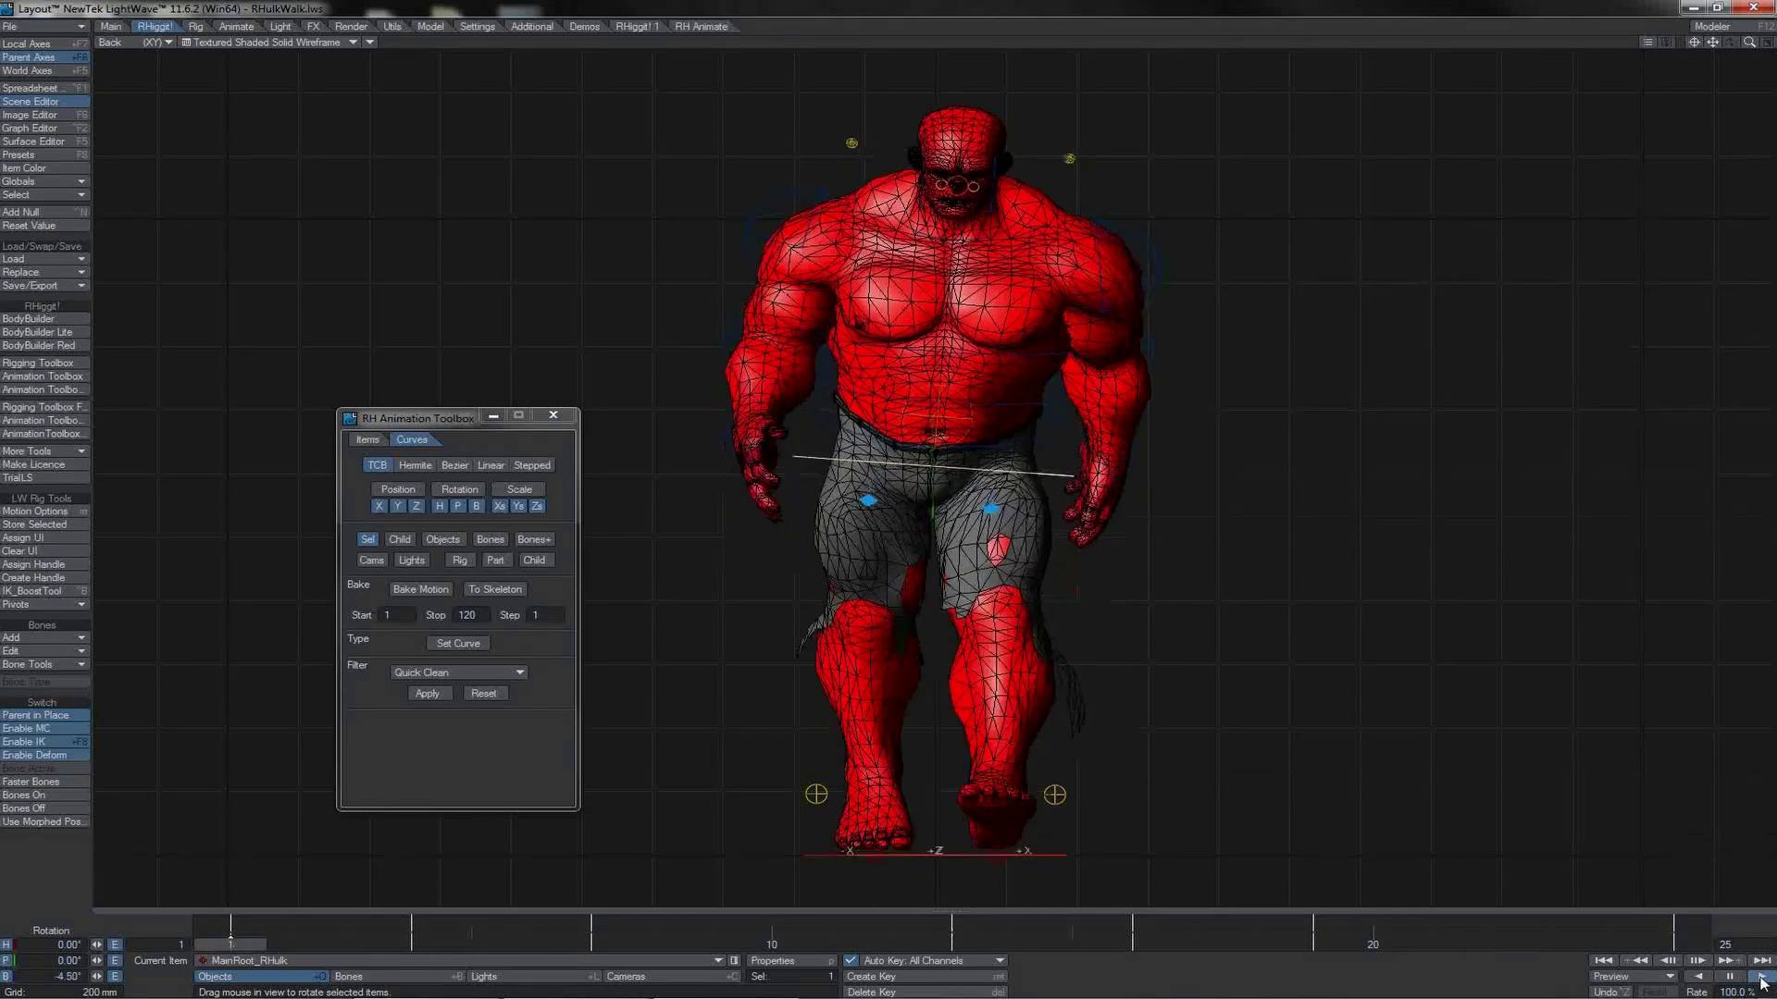
left_click(1729, 976)
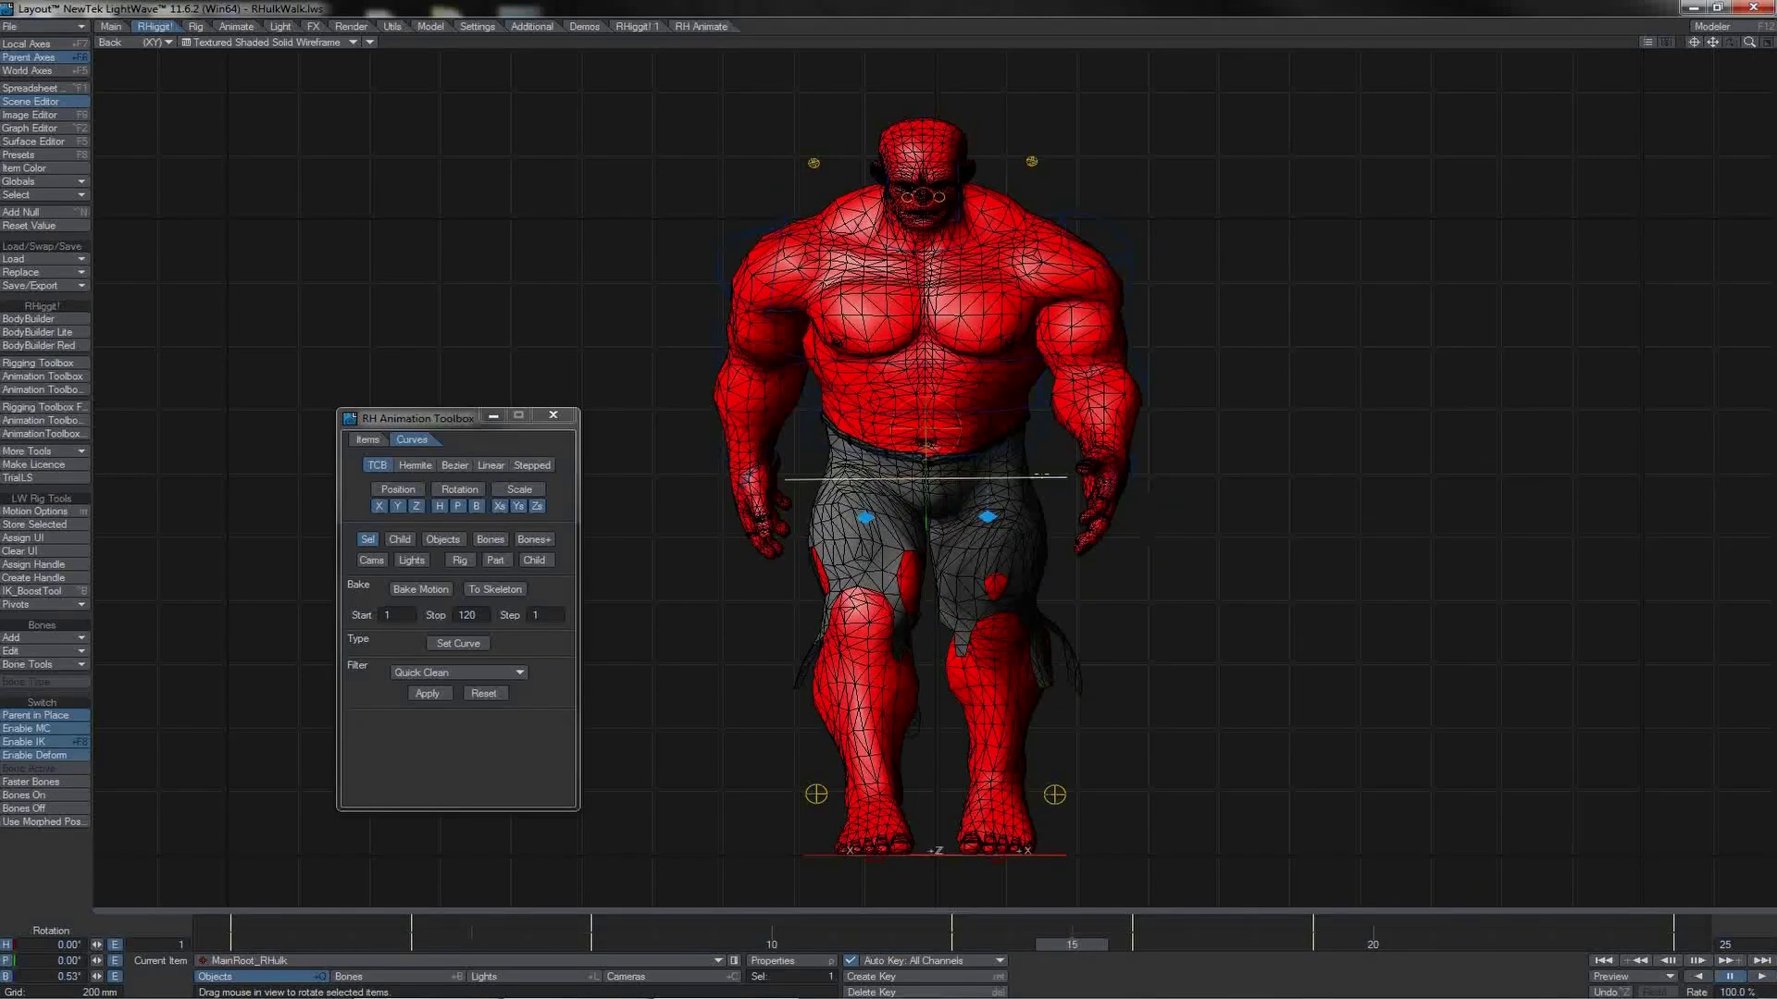
- Select the three spine controls and counter-rotate them against the hips with keys at frames 1, 7 and 19
left_click(1027, 356)
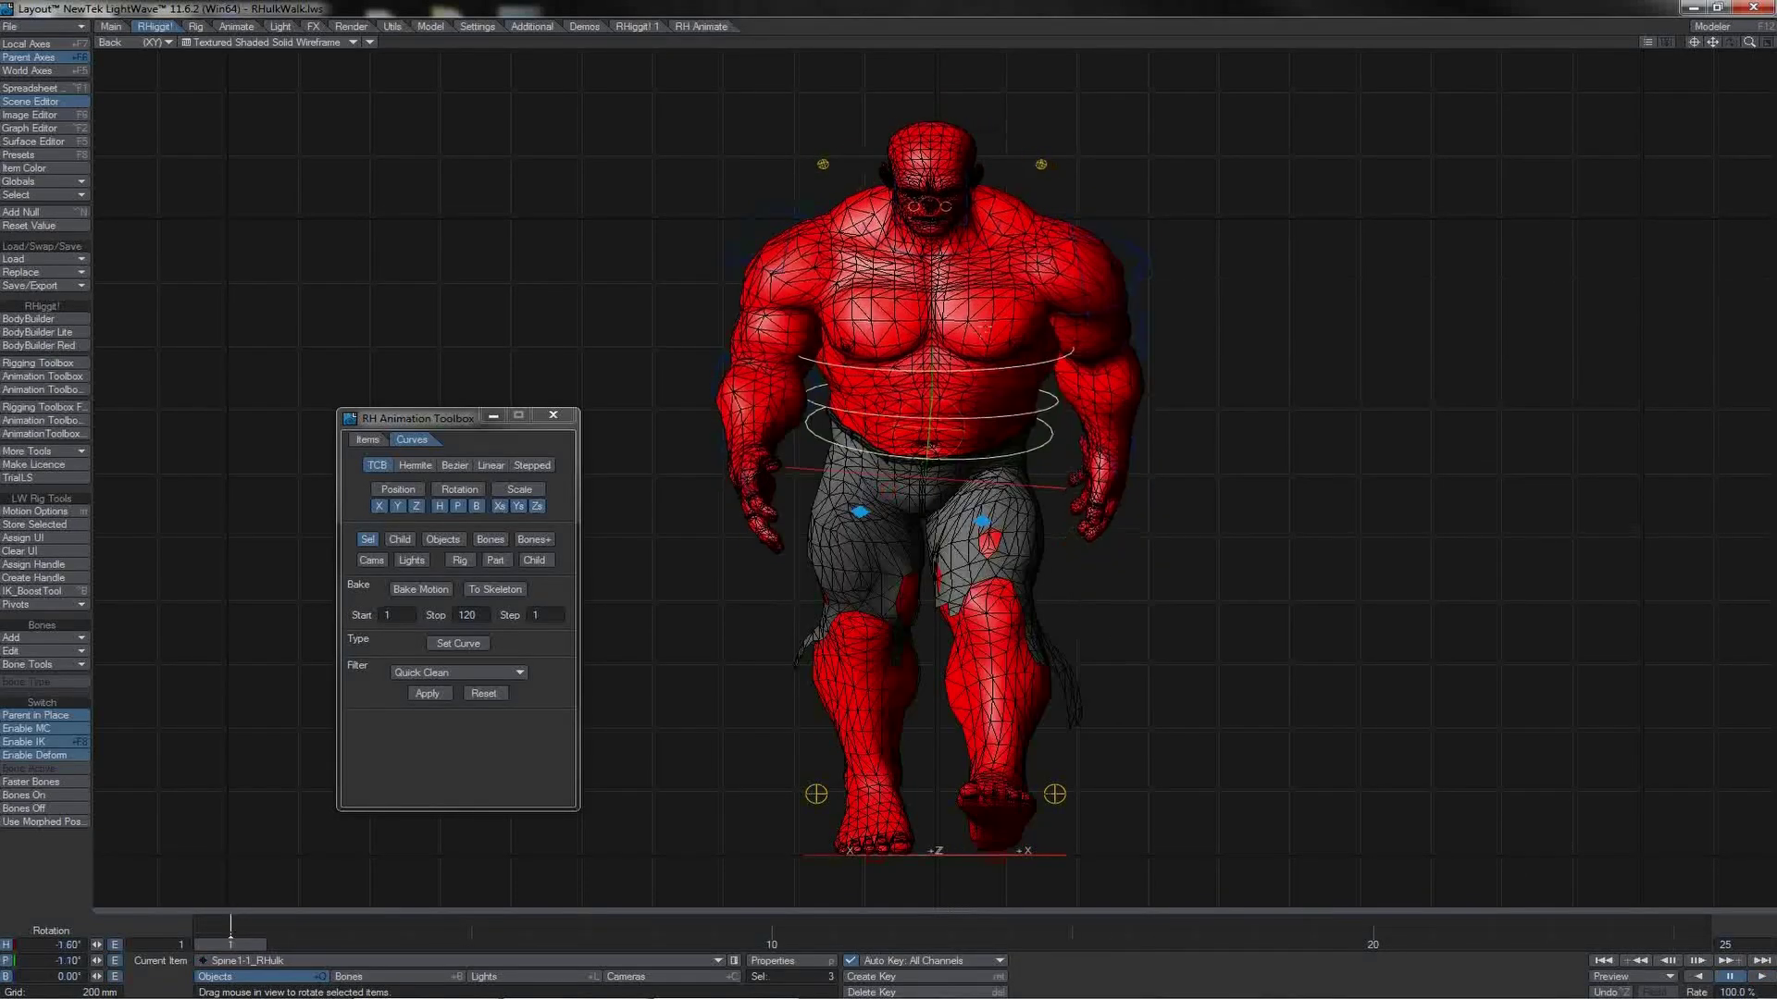
key("ctrl+z")
left_click_drag(984, 329, 969, 328)
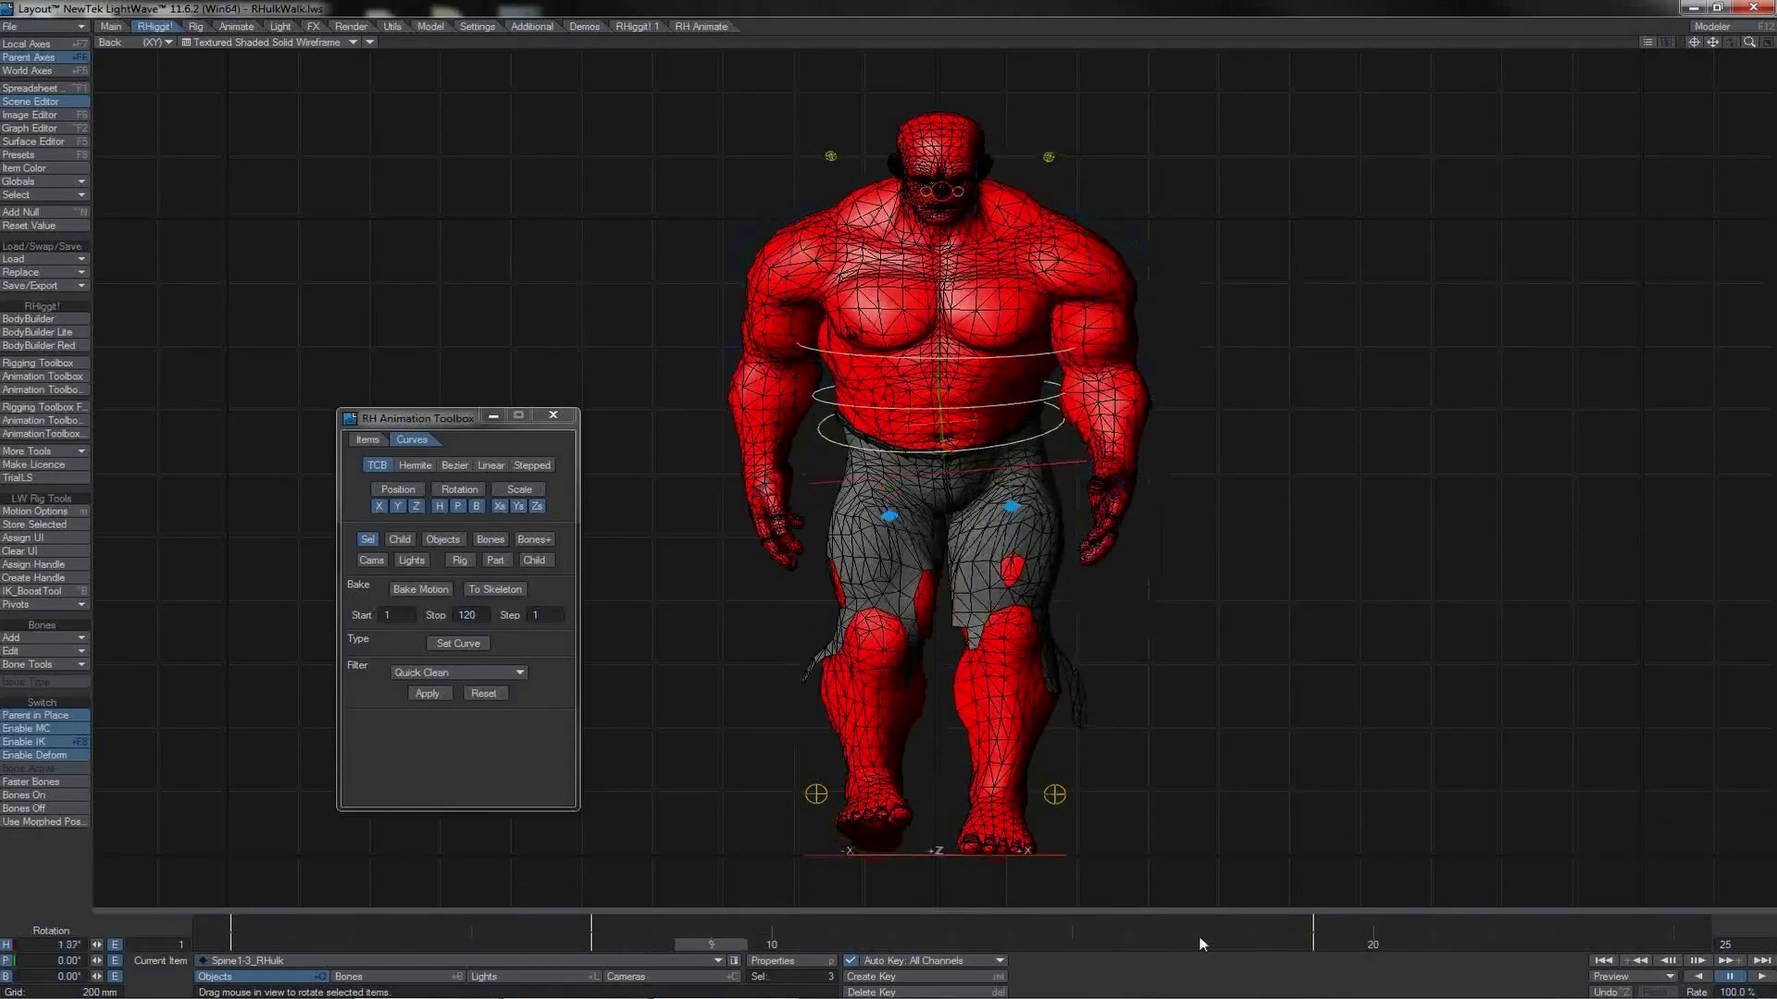
left_click_drag(711, 946, 771, 945)
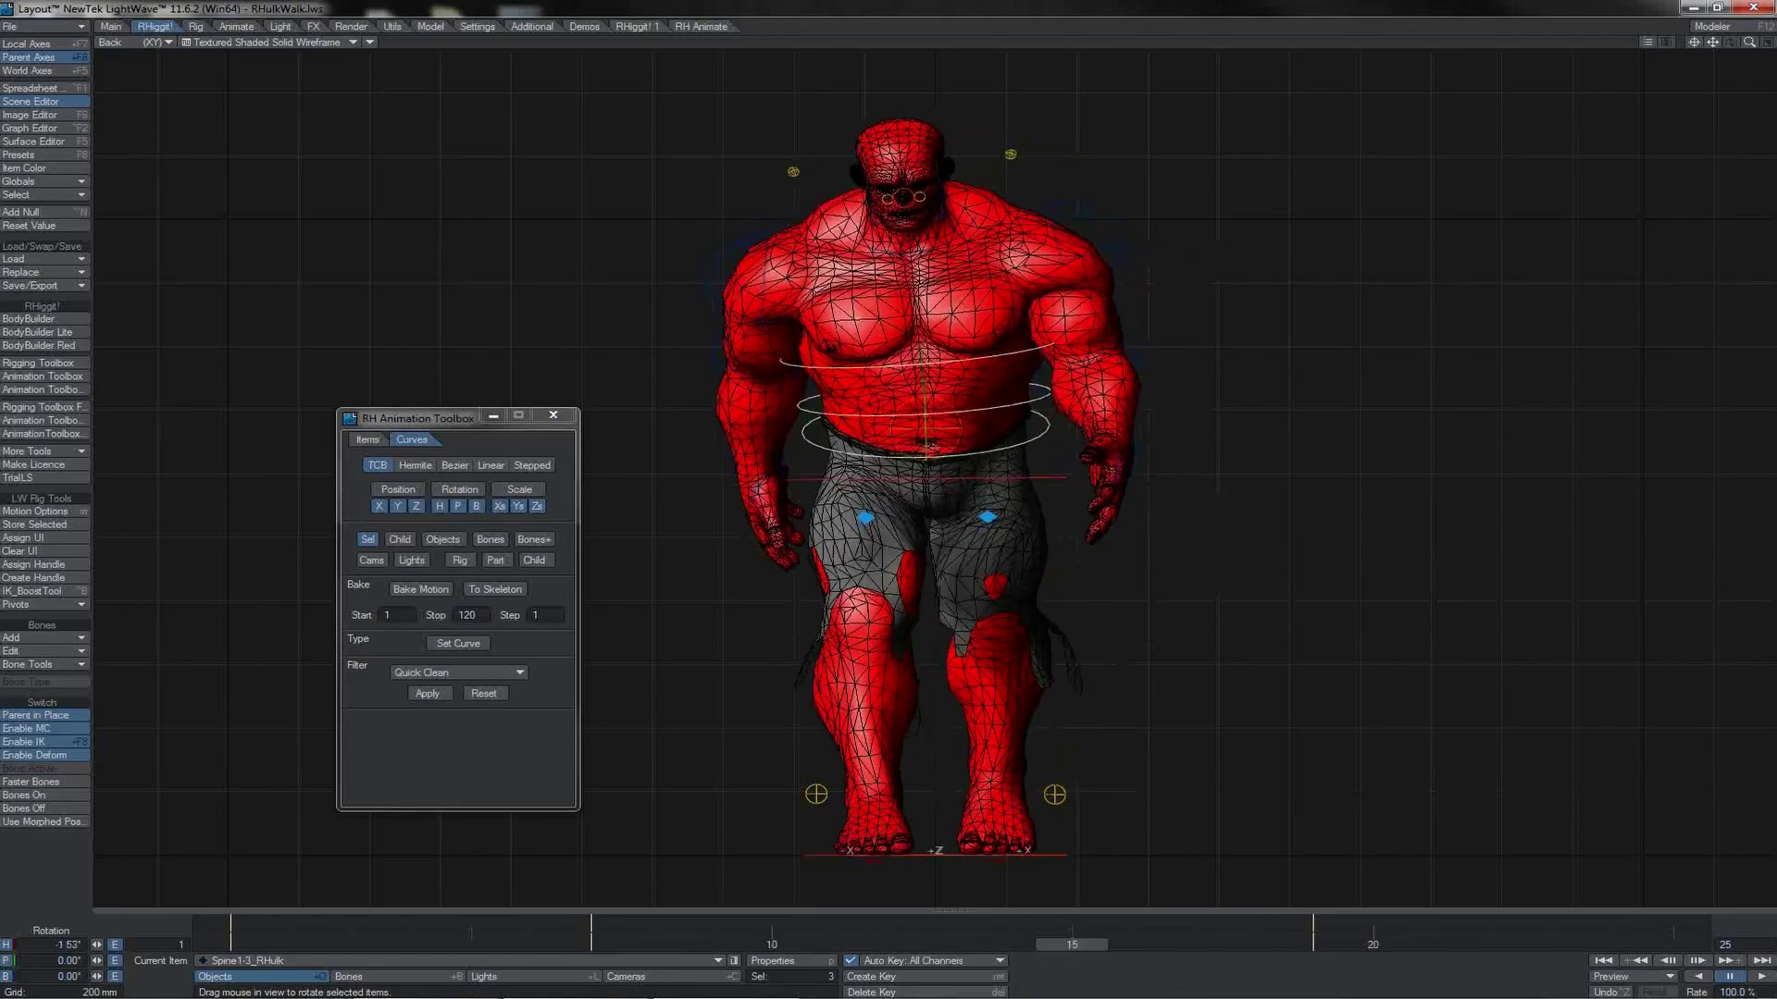
- In the side view, select the two reverse-foot controls for moving and open the curve tools
key("7")
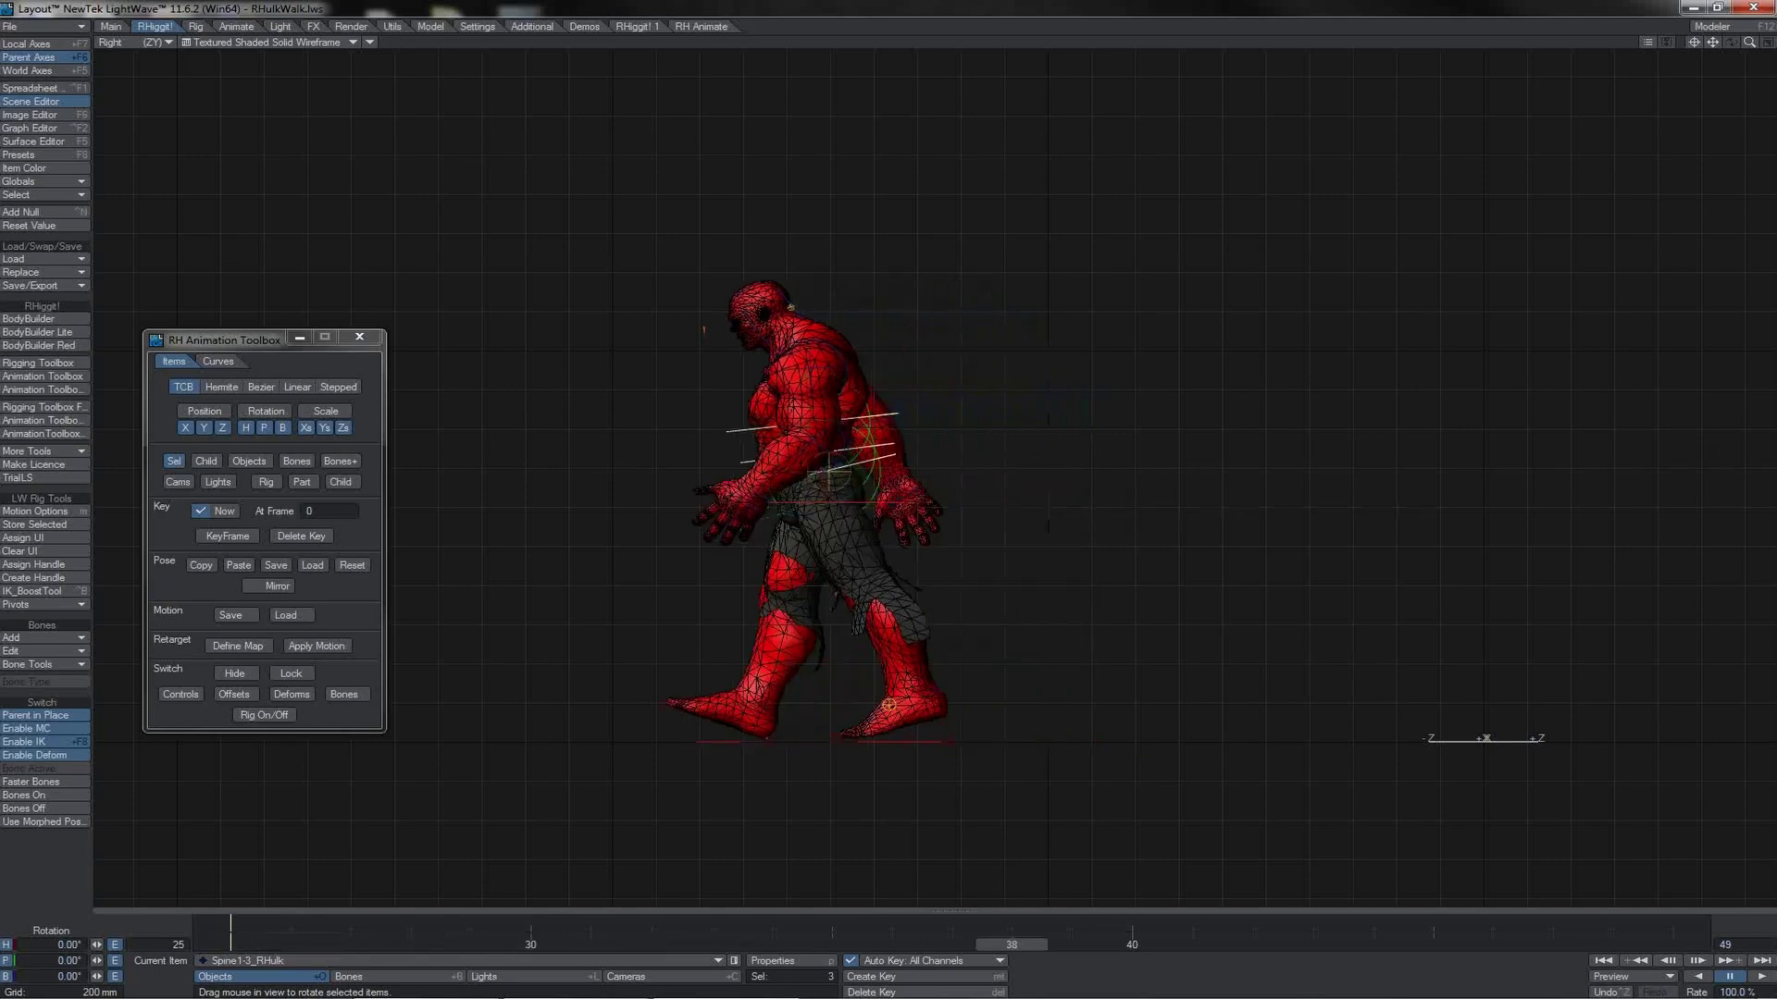
left_click(911, 705)
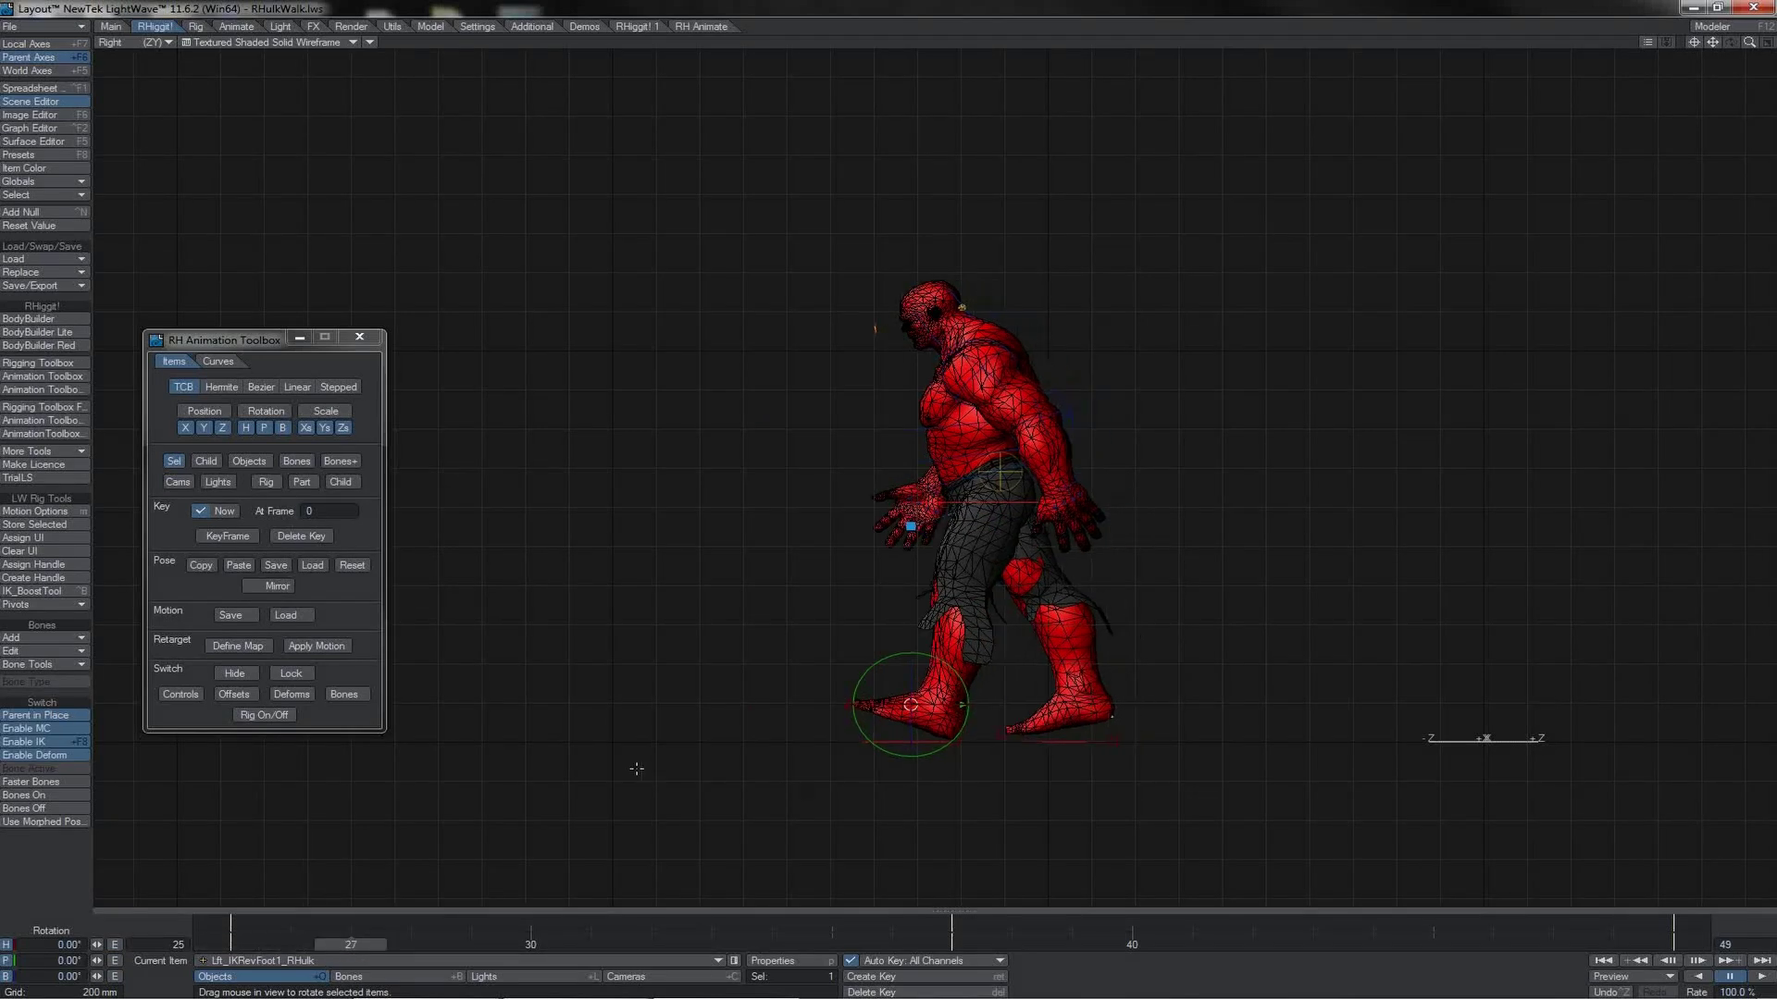
key("t")
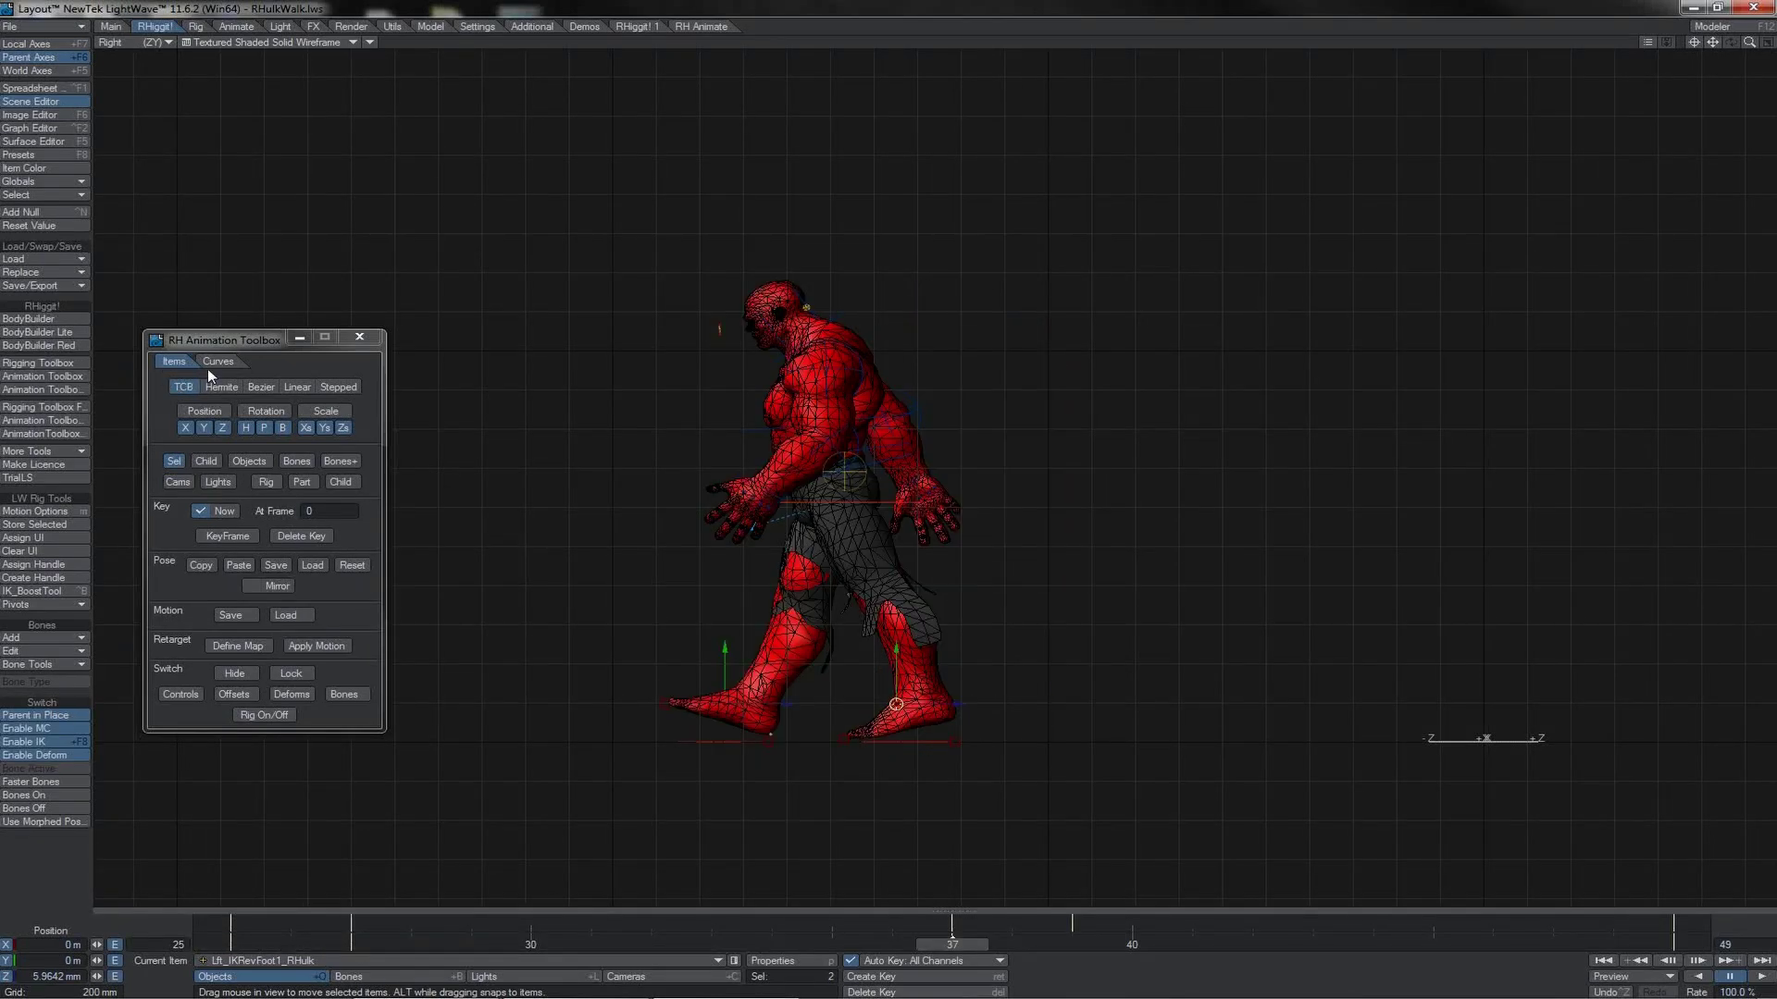
left_click(209, 368)
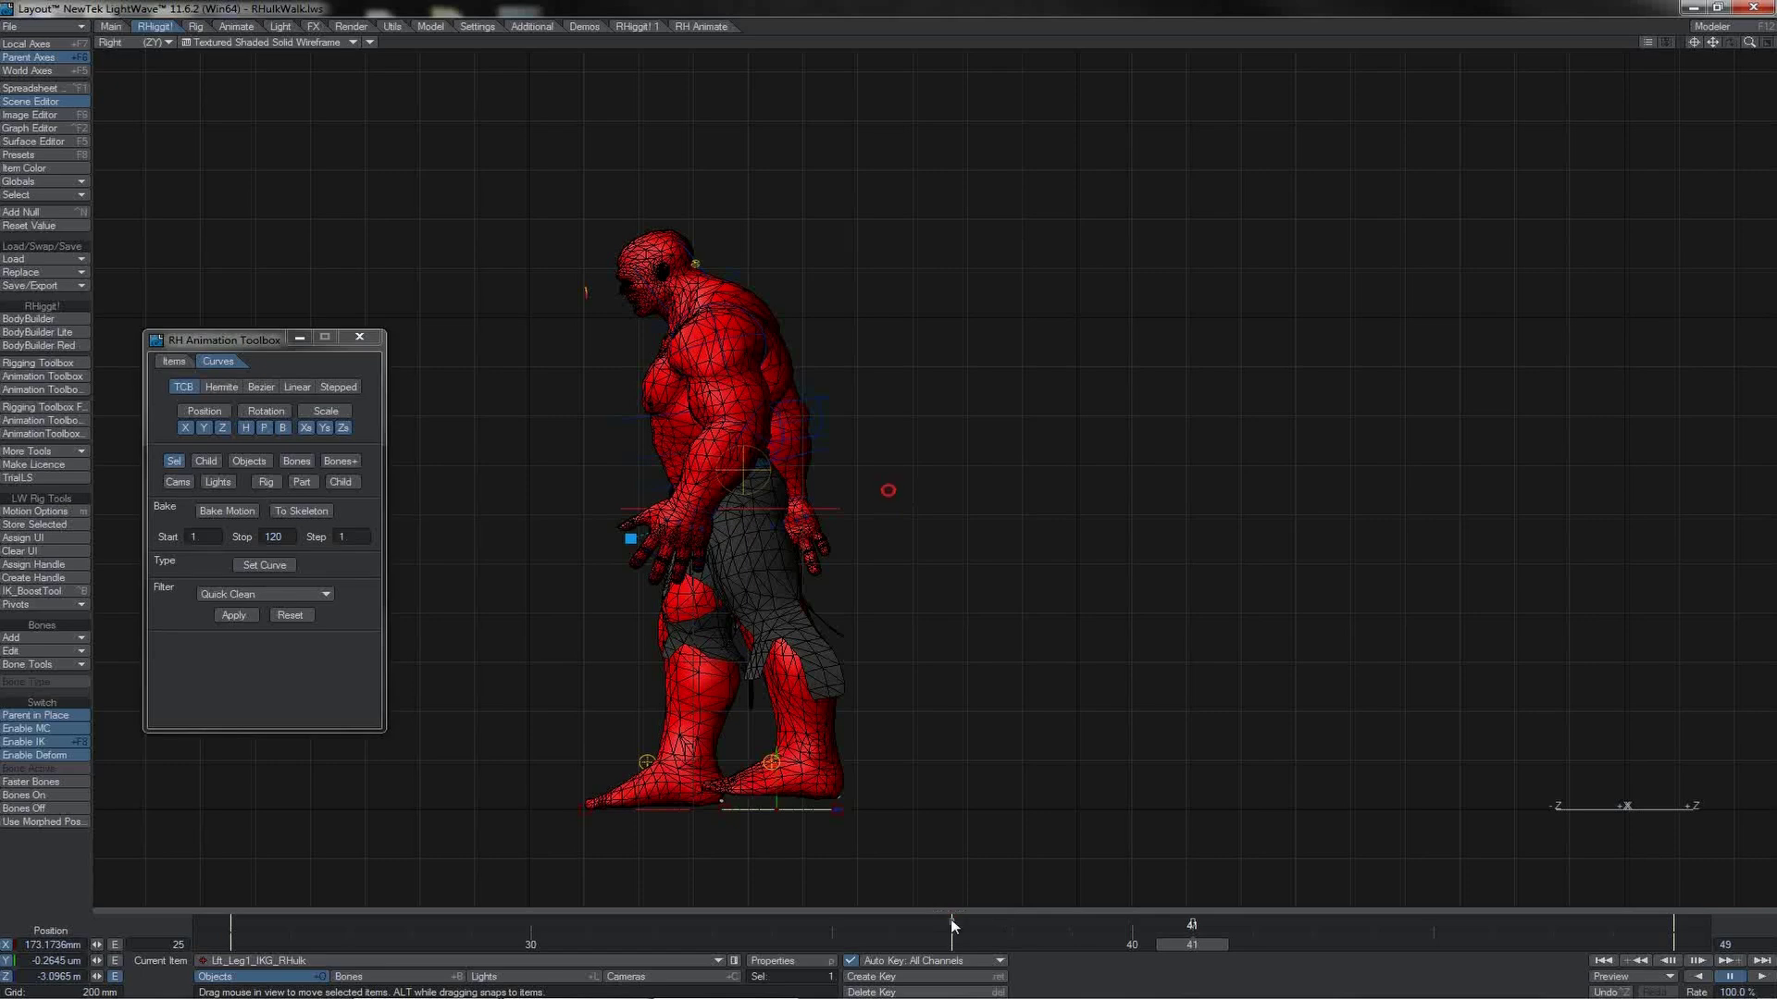
- Reset the left reverse-foot control's position at frames 33 and 37
left_click_drag(1177, 940, 952, 944)
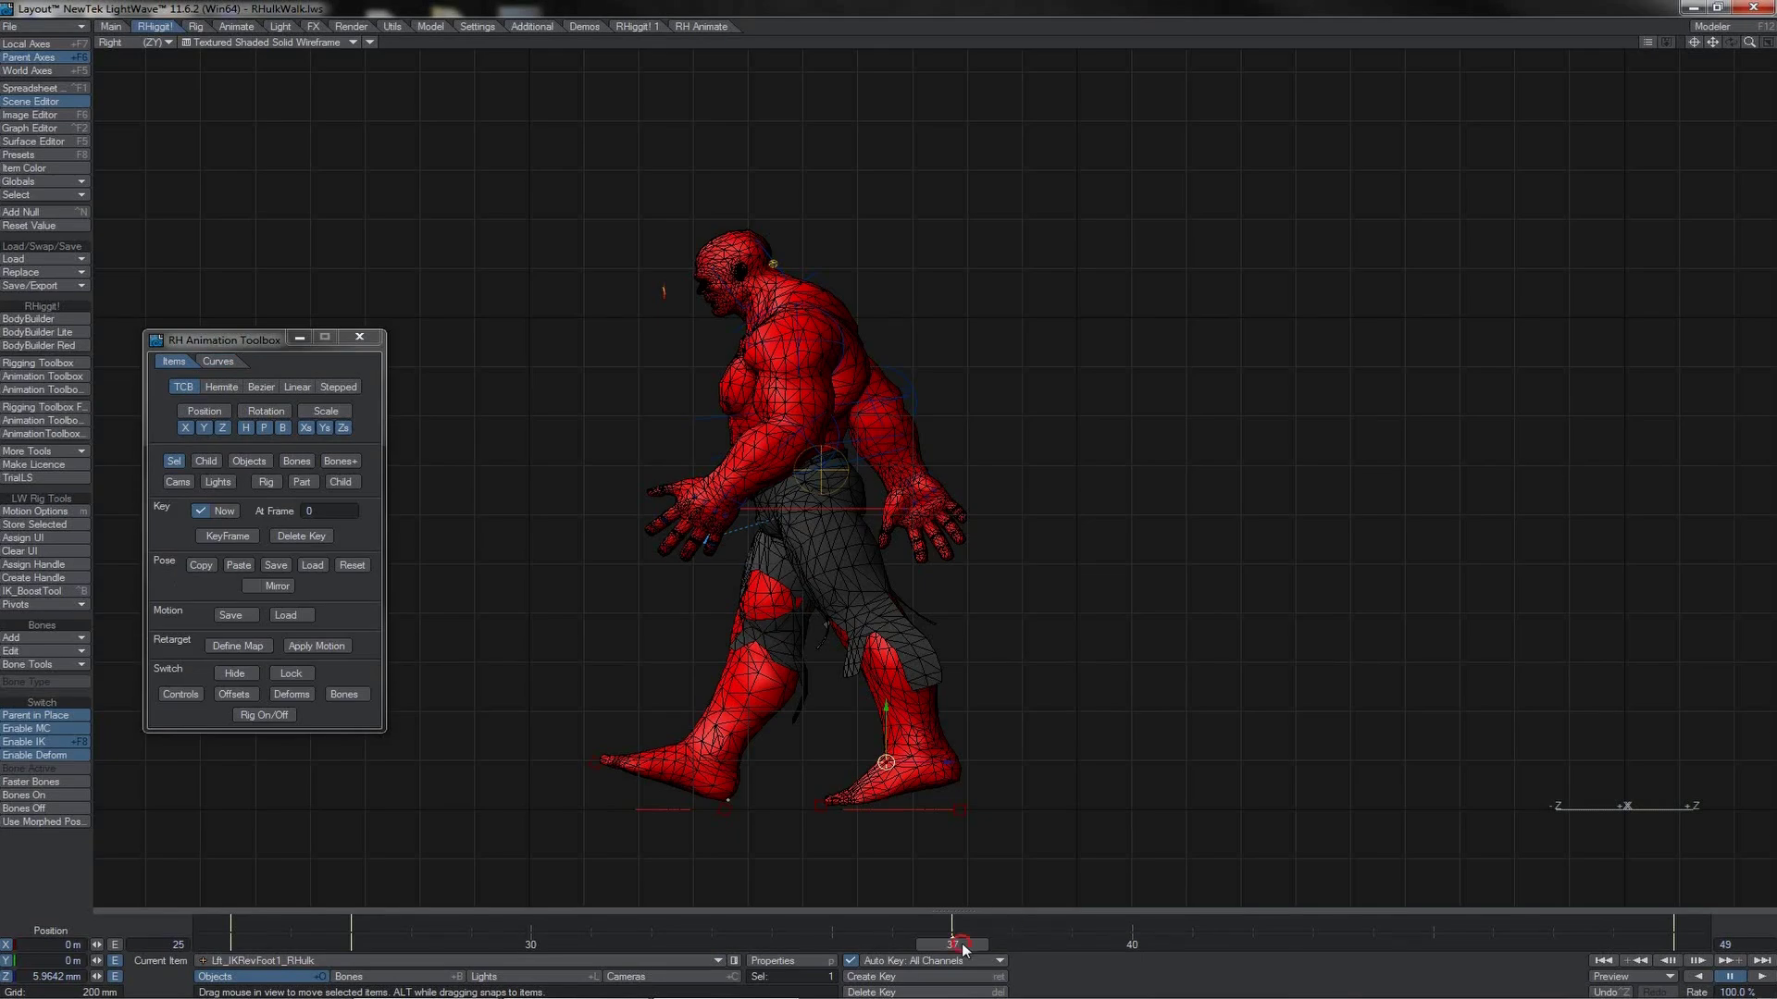
mouse_move(962, 943)
left_mouse_down()
mouse_move(350, 944)
mouse_move(964, 950)
left_mouse_up()
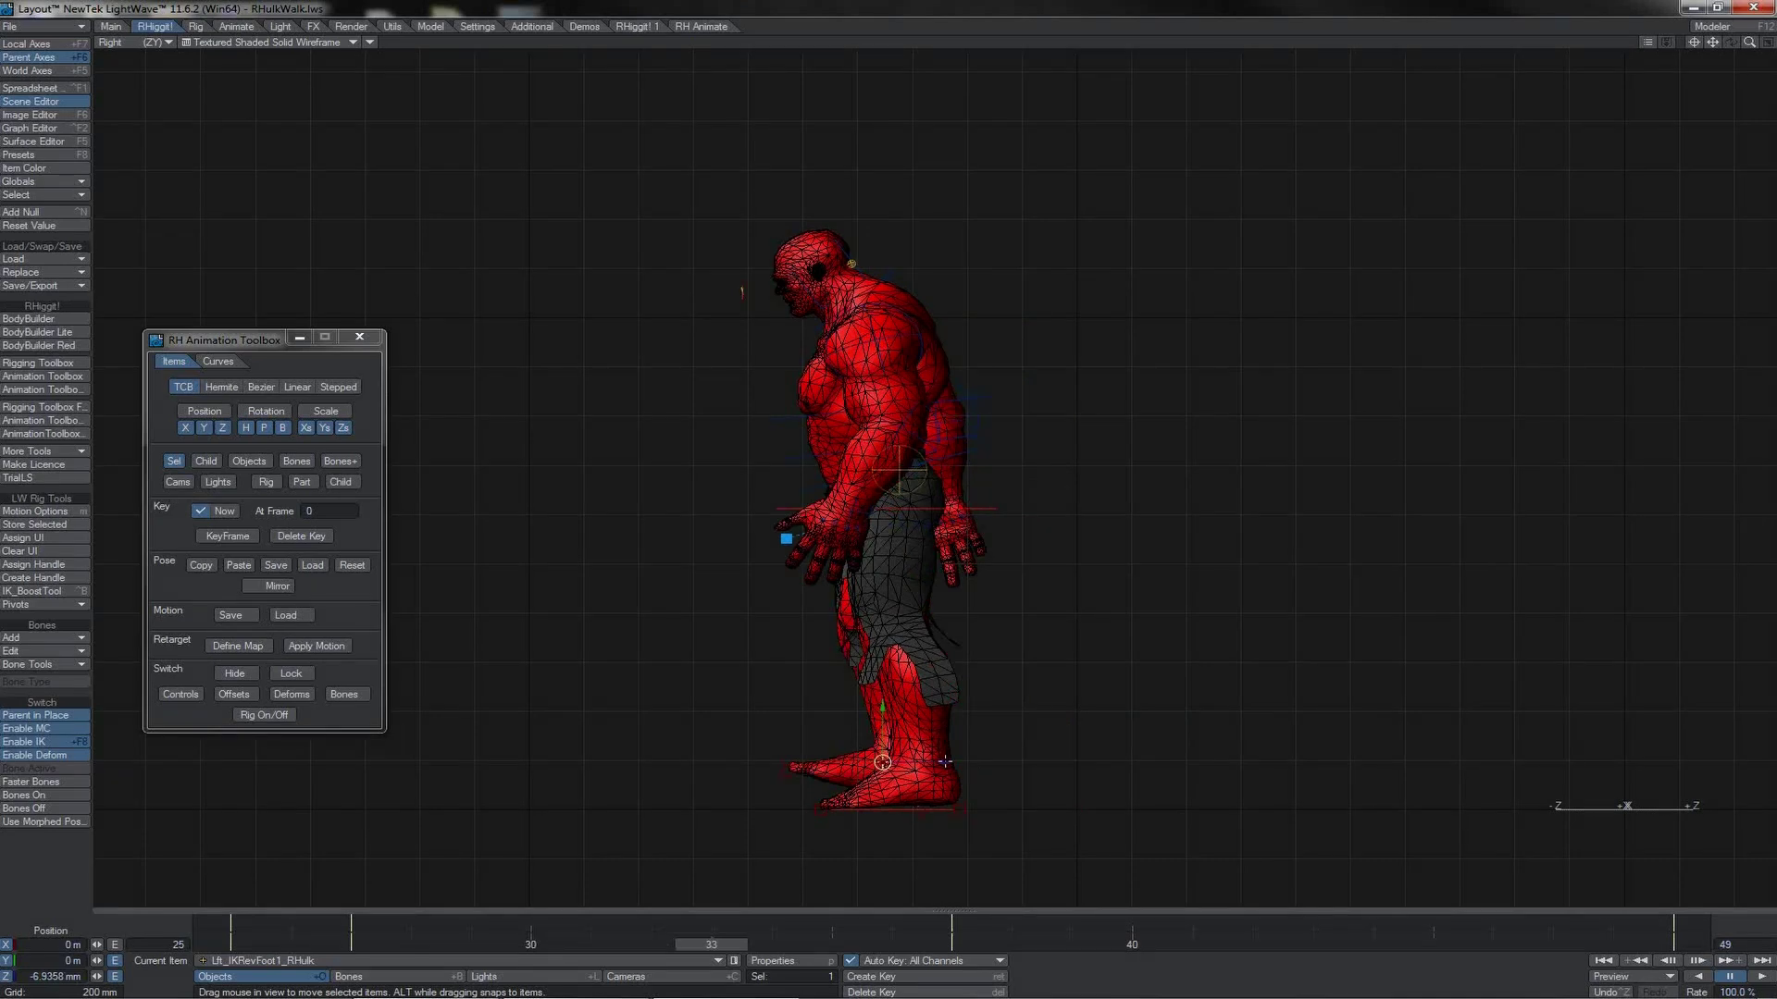
left_click(37, 225)
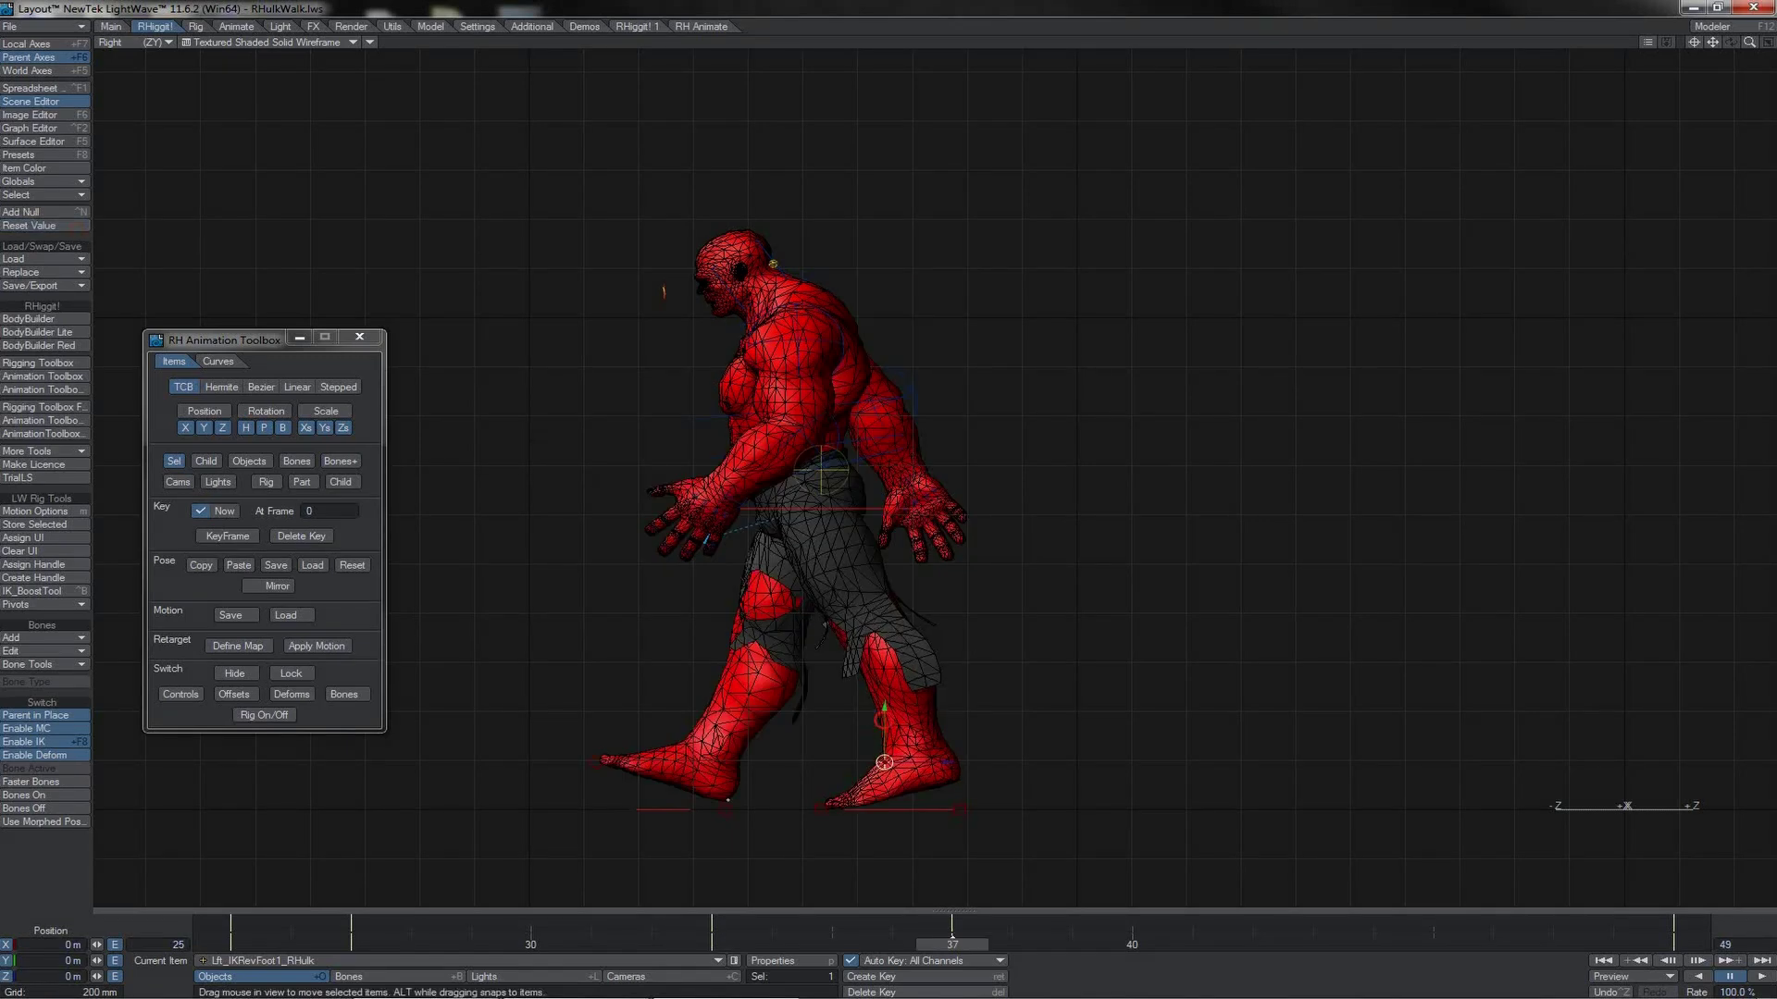
- Raise the left reverse-foot control to about 105 mm on Y at frame 37 and step through the surrounding frames
left_click_drag(884, 762, 884, 736)
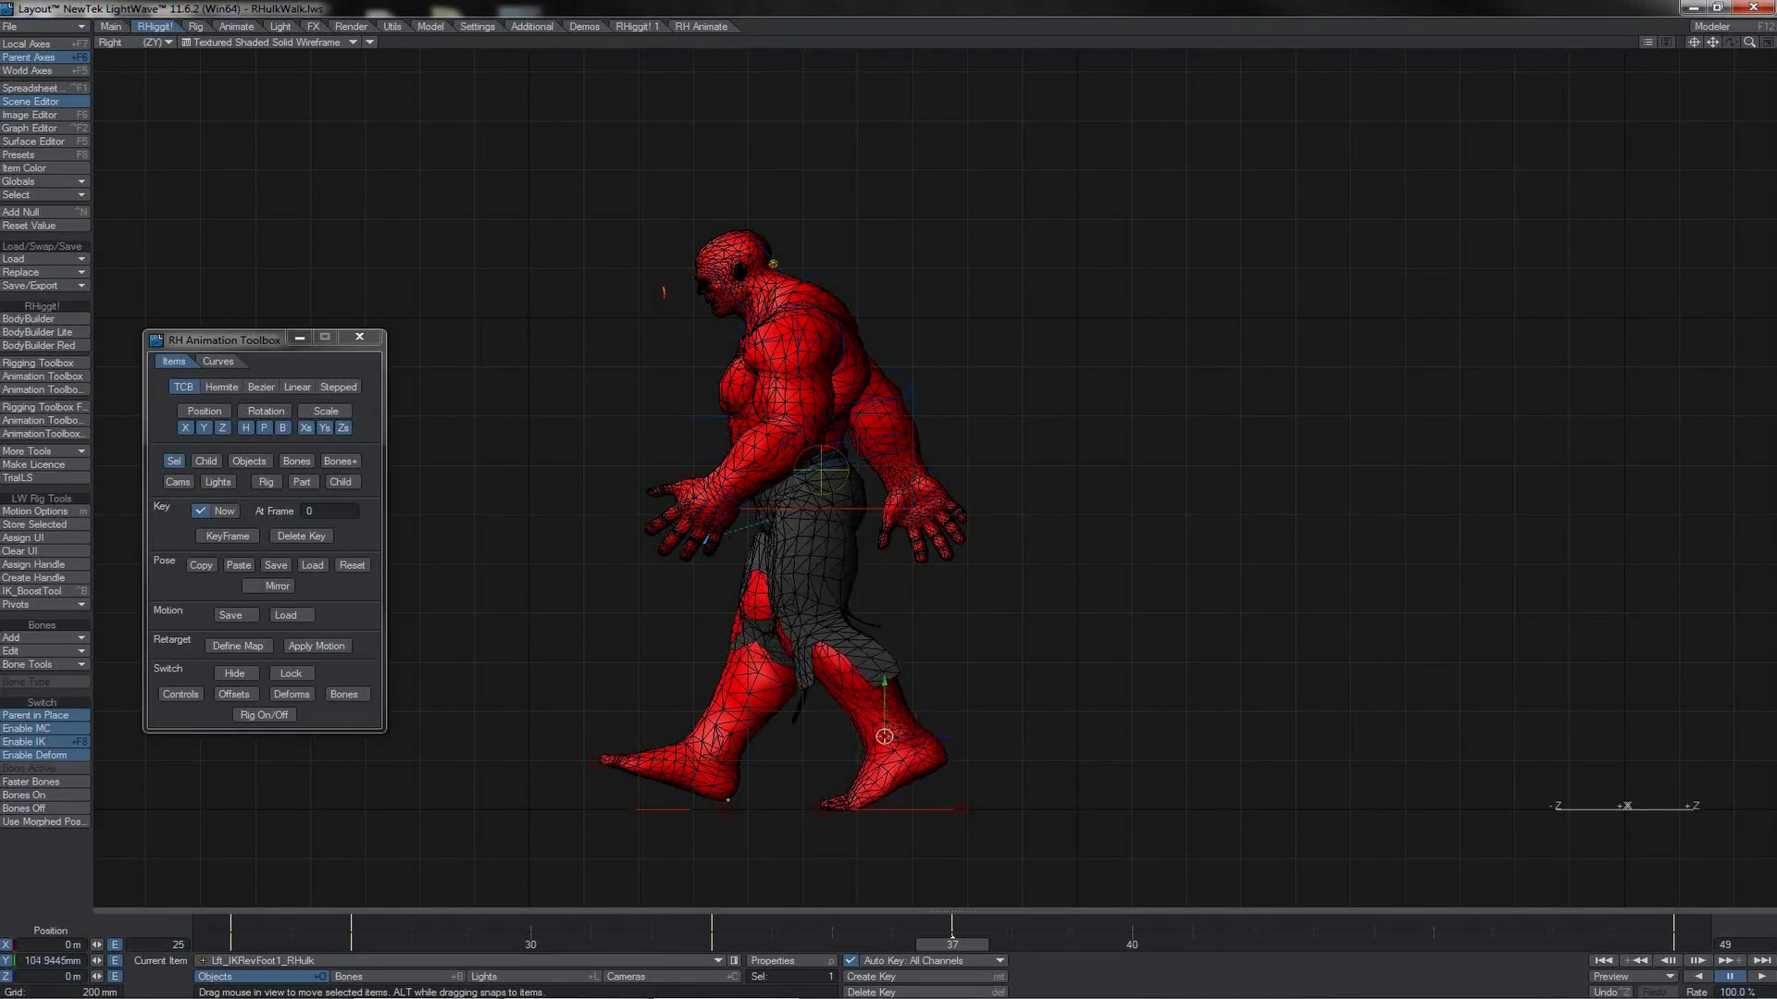
key("Left")
key("Left")
key("Left")
key("Left")
key("Left")
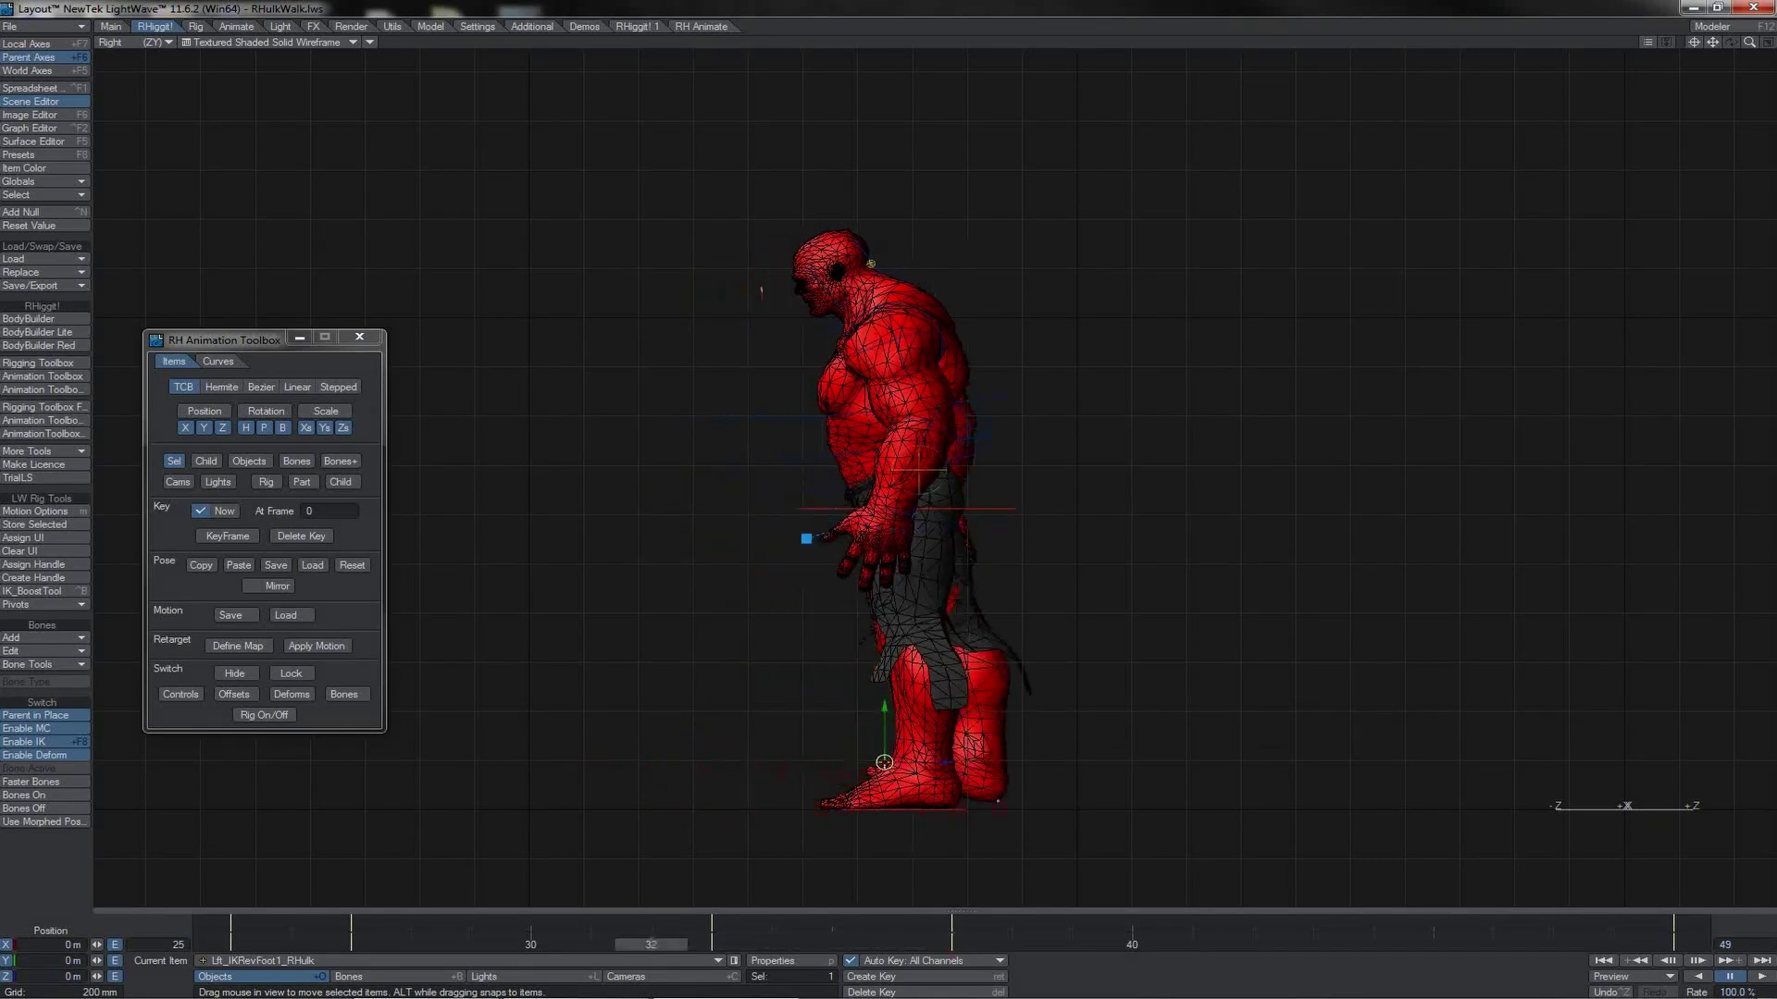
key("Right")
key("Right")
key("Right")
key("Right")
key("Right")
key("Right")
key("Right")
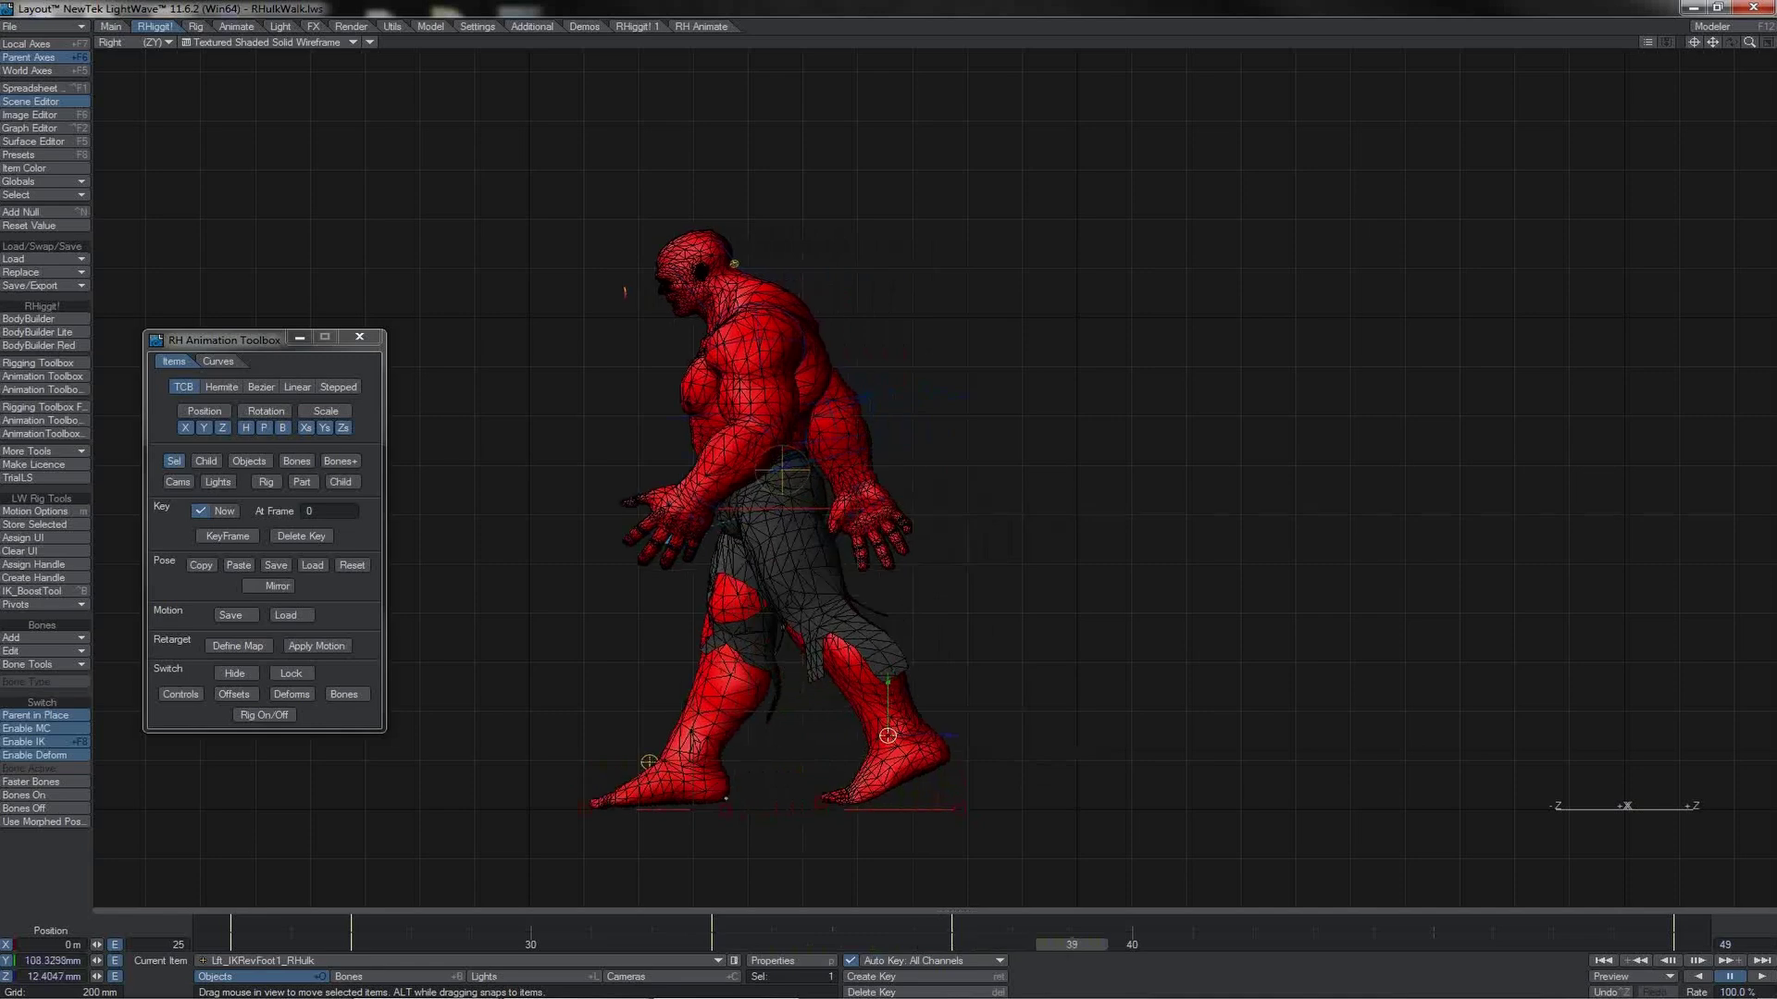
- Reset the left reverse-foot control's position at frame 41 and shift it to about -190 mm on Z
left_click(952, 945)
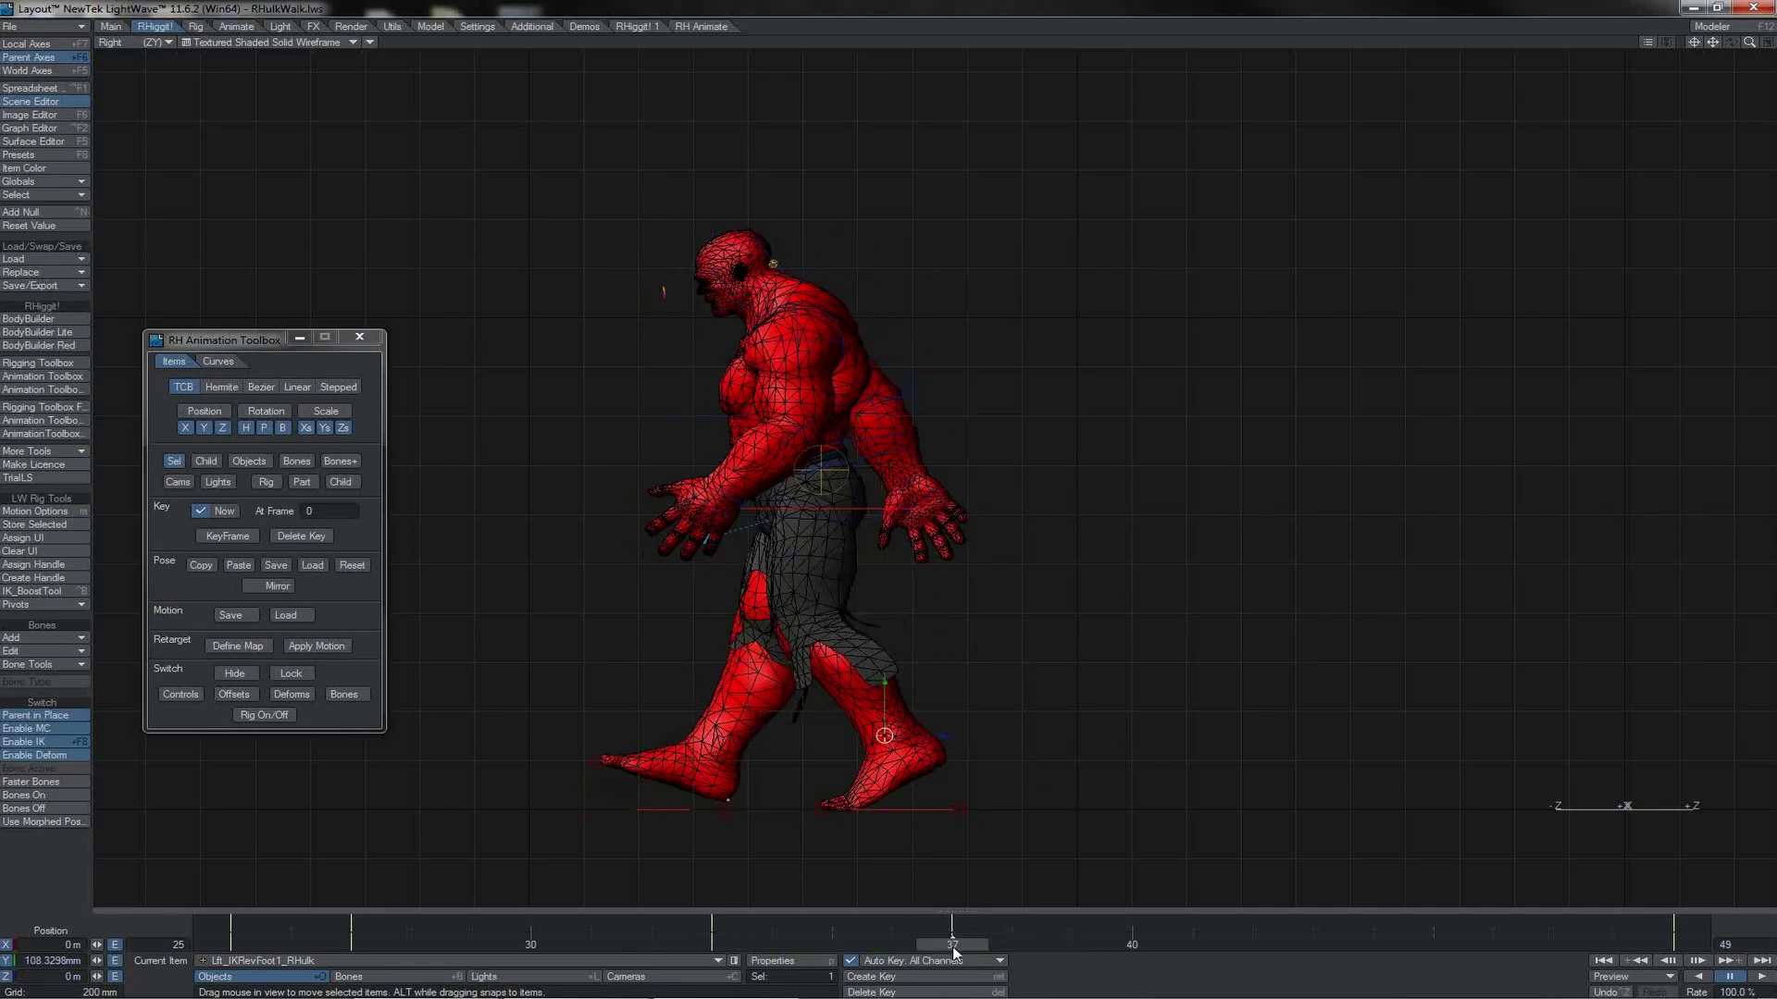
key("Right")
key("Right")
key("Right")
key("Right")
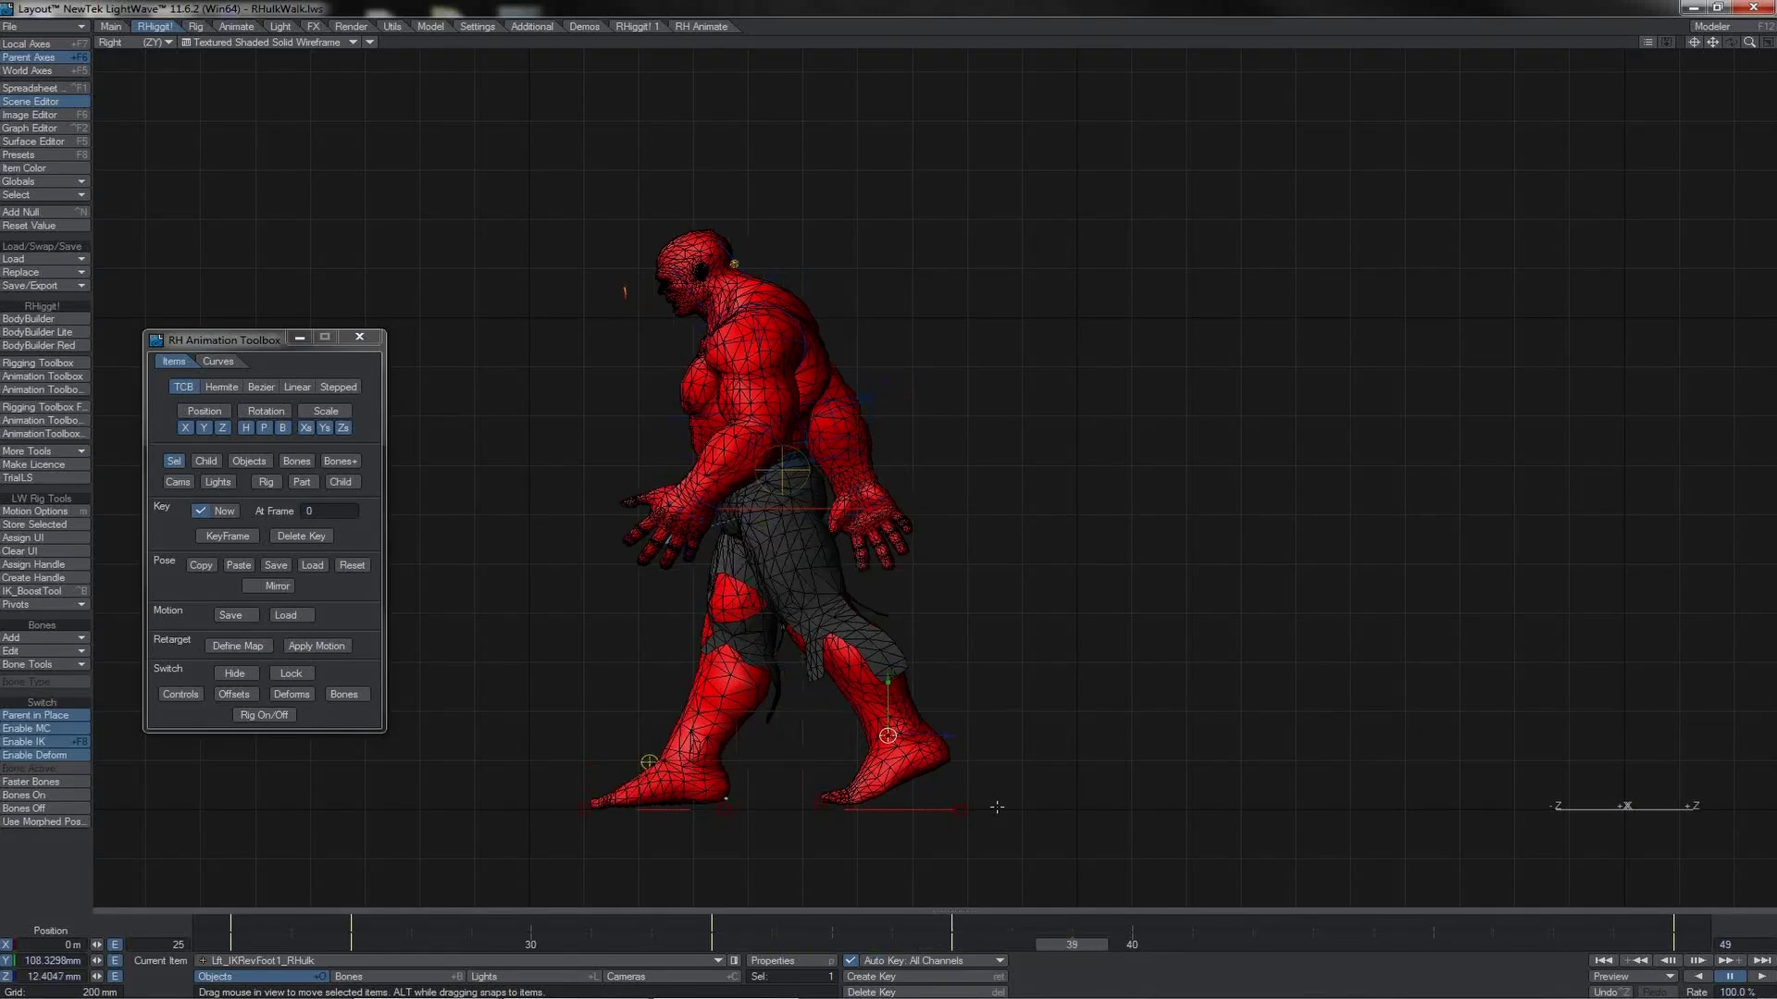
left_click(30, 227)
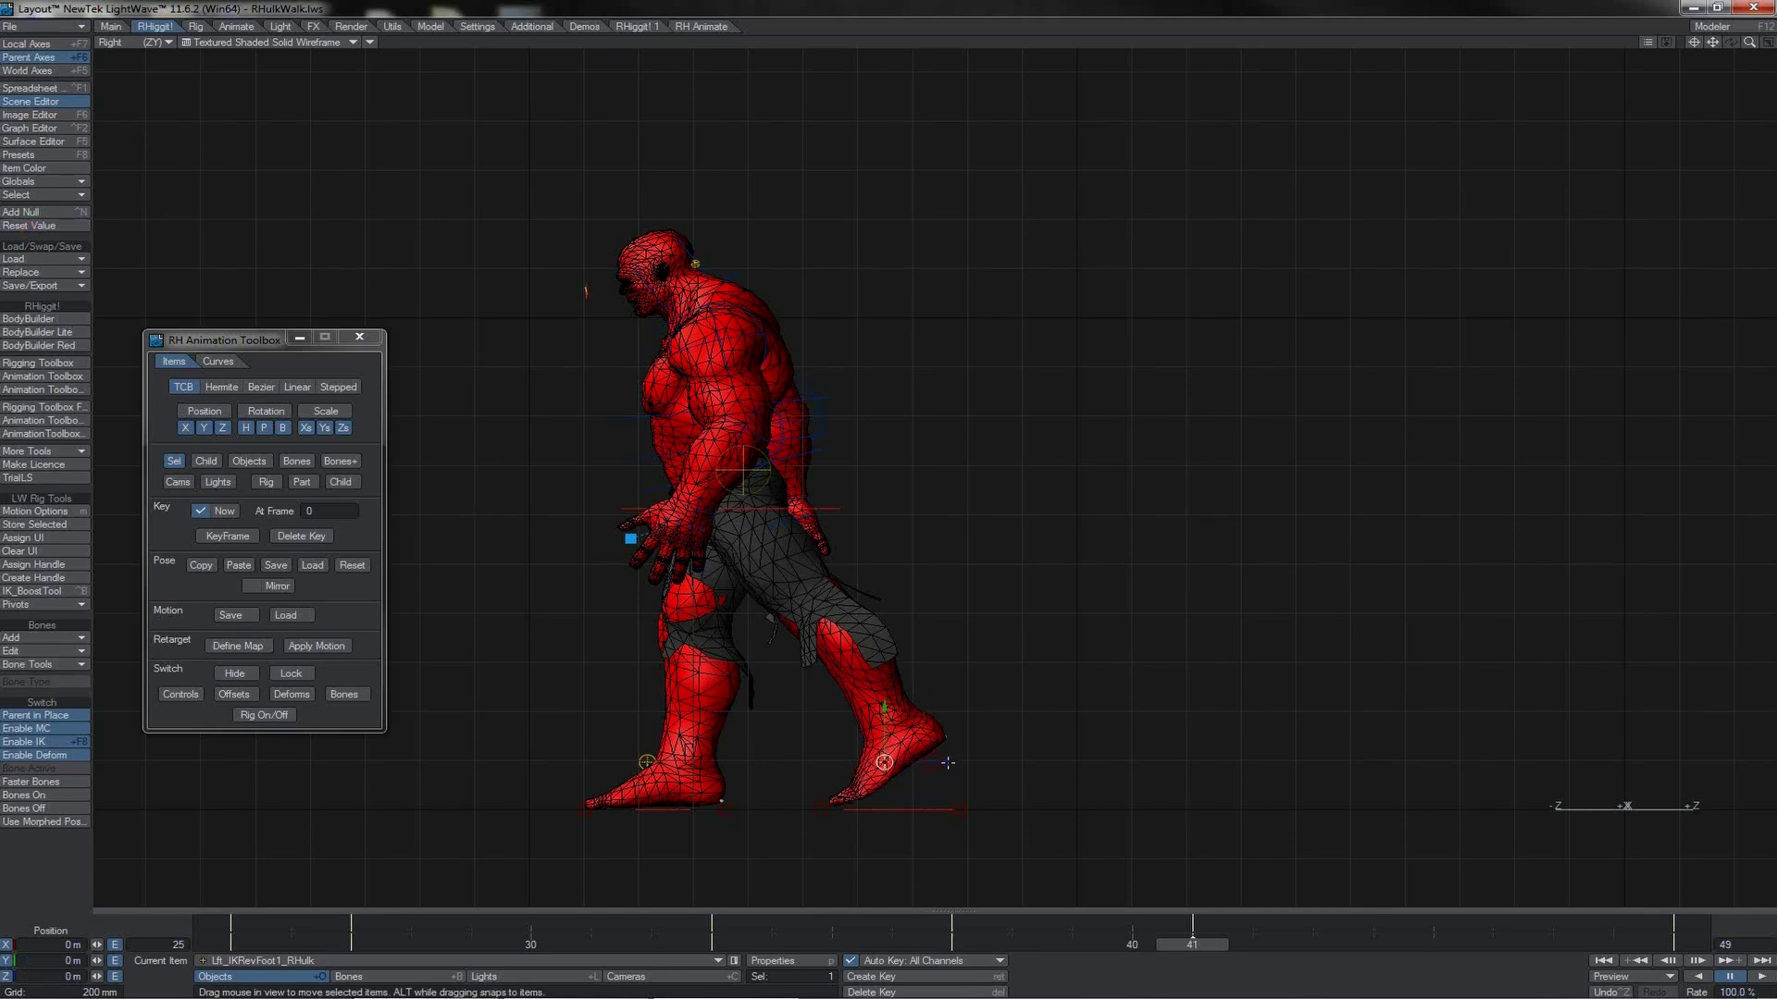
left_click_drag(948, 764, 893, 762)
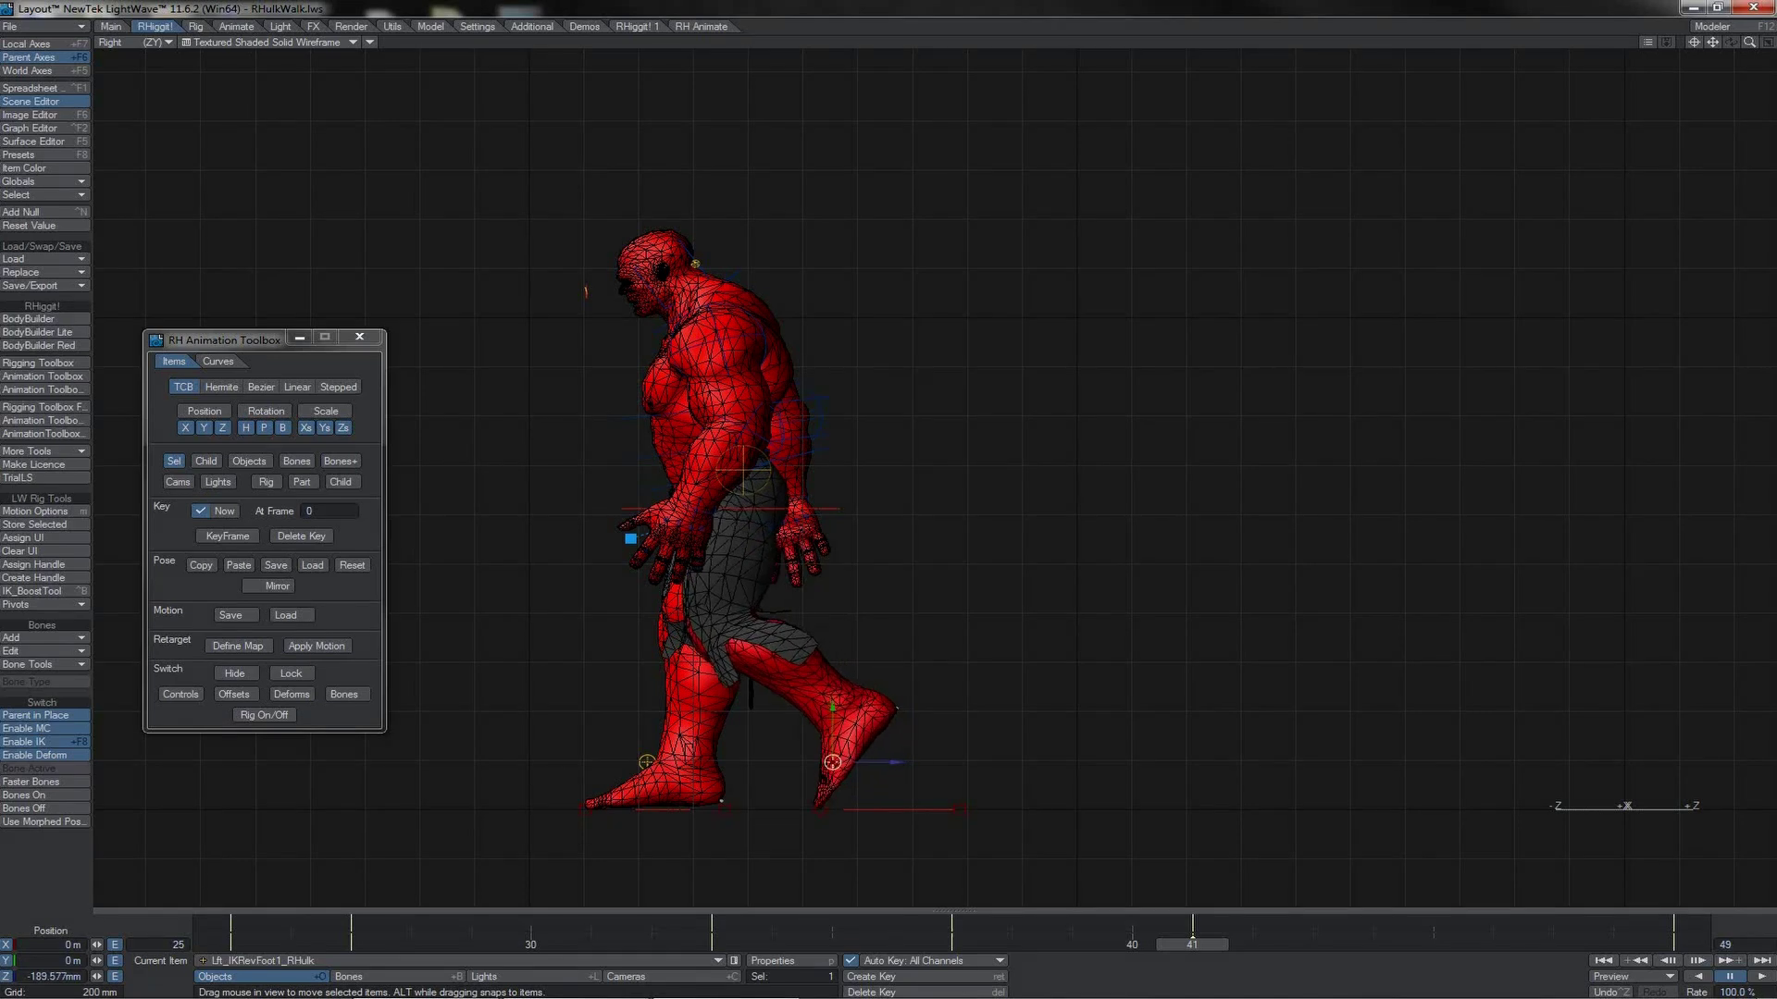
- Choose Quick Clean as the curve filter for the left reverse-foot control and review the foot motion across the frames
left_click_drag(1200, 949, 1131, 944)
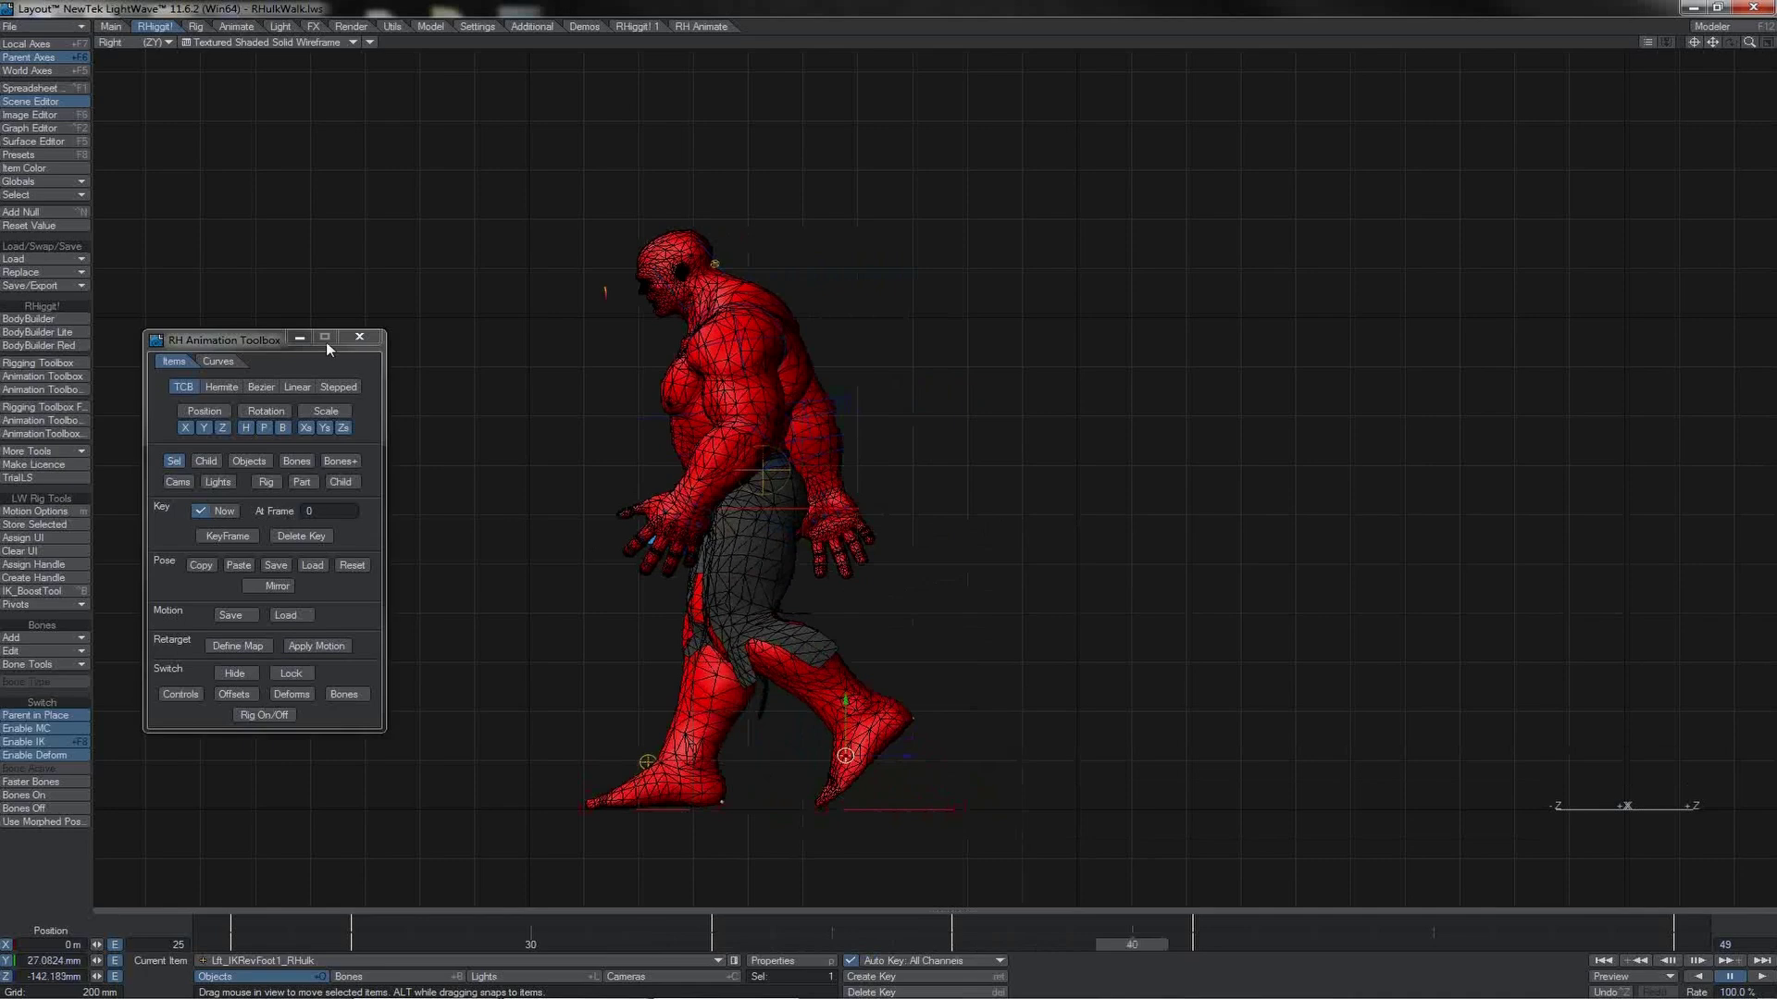
left_click(221, 362)
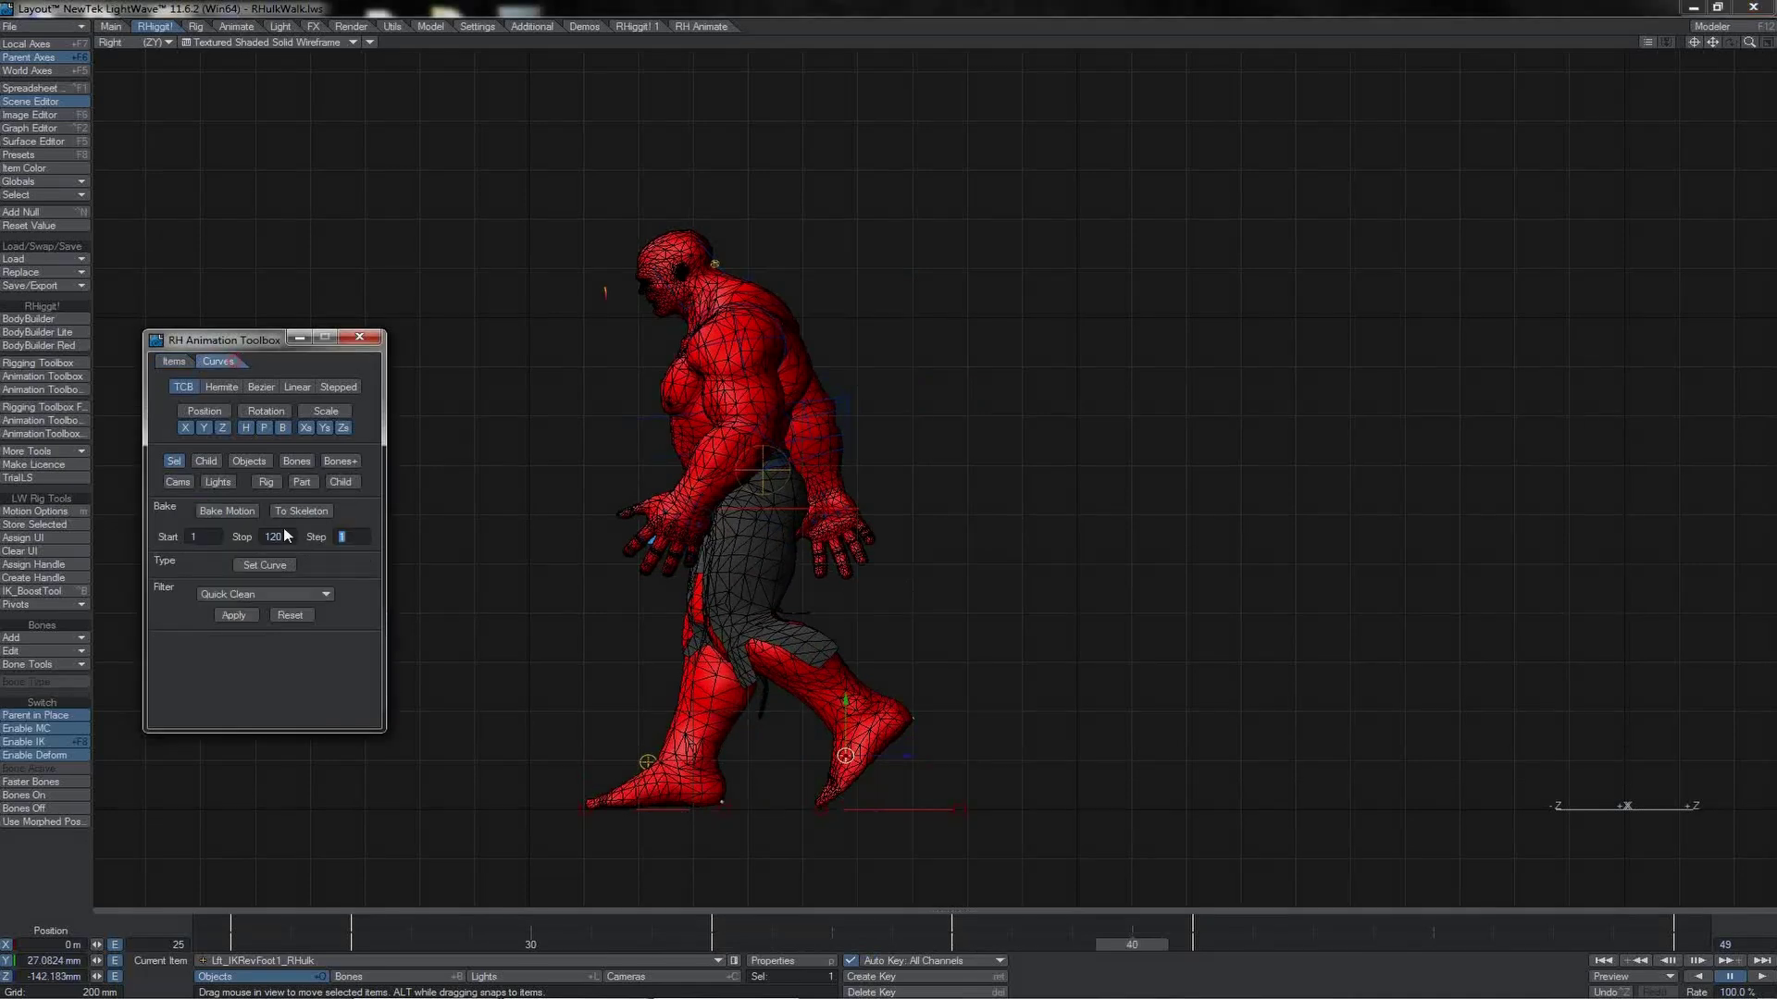
left_click(263, 597)
left_click(262, 603)
left_click(891, 945)
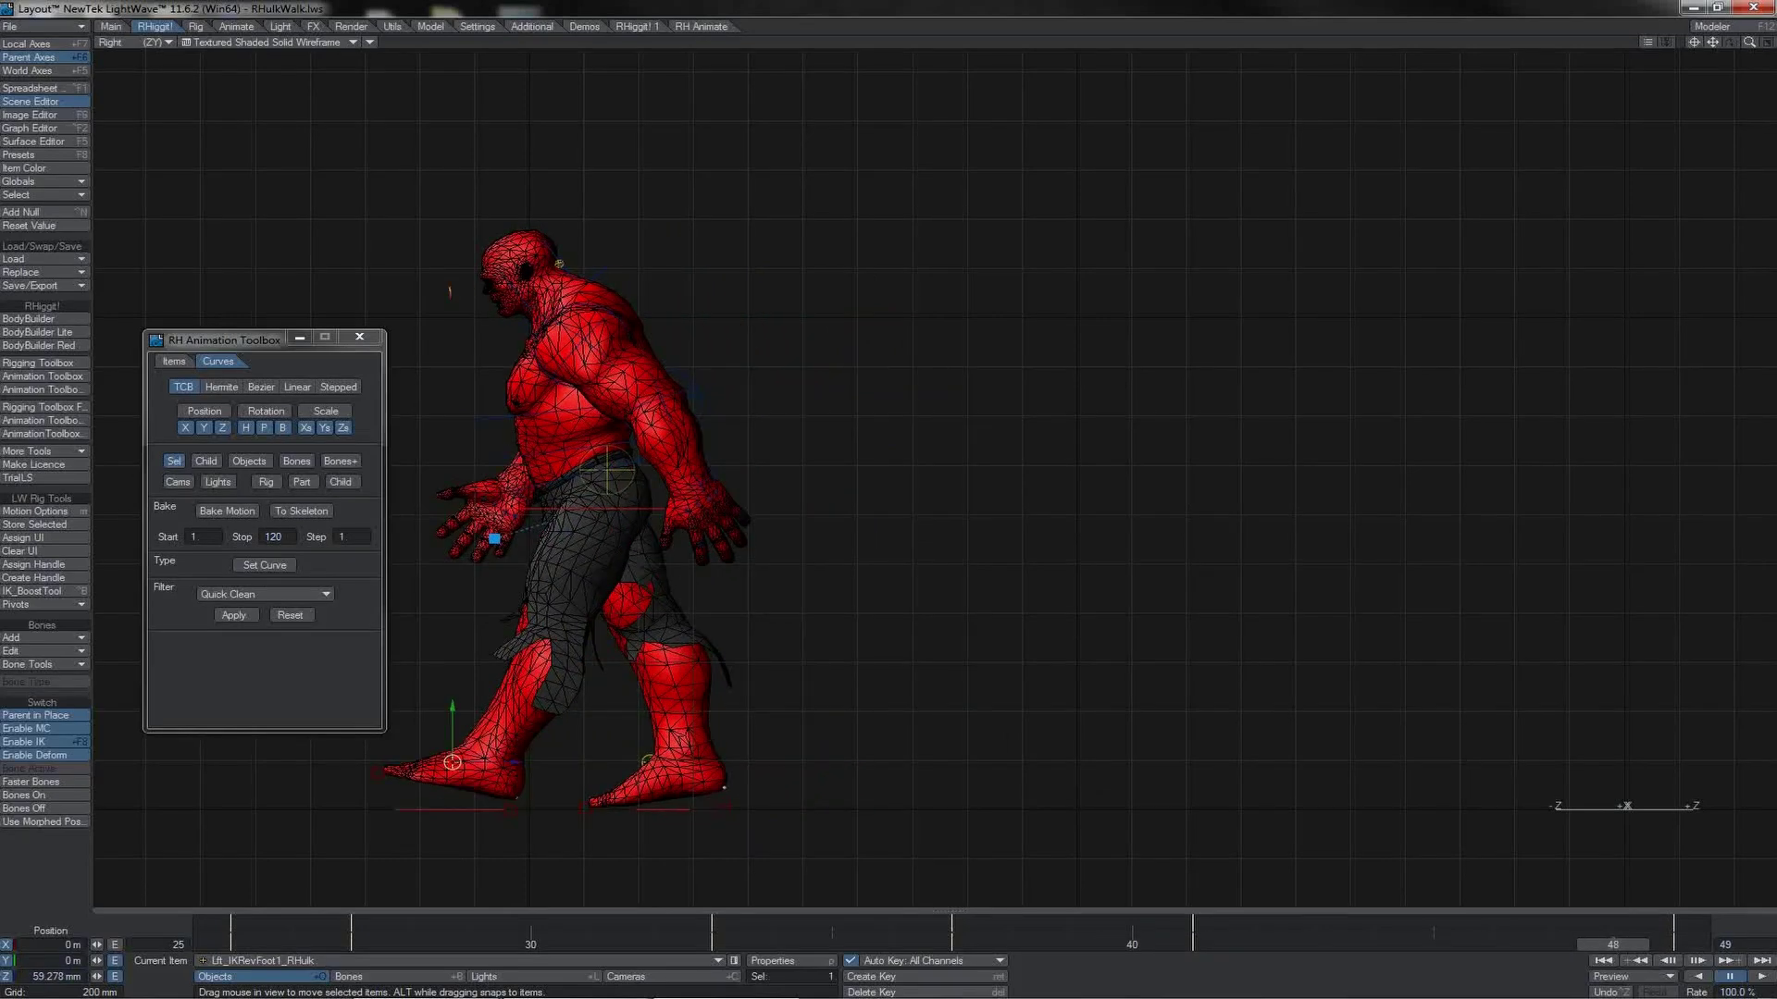
- Raise the left leg's IK goal to about 91 mm on Y at frame 44 and review the left foot roll
left_click(912, 811)
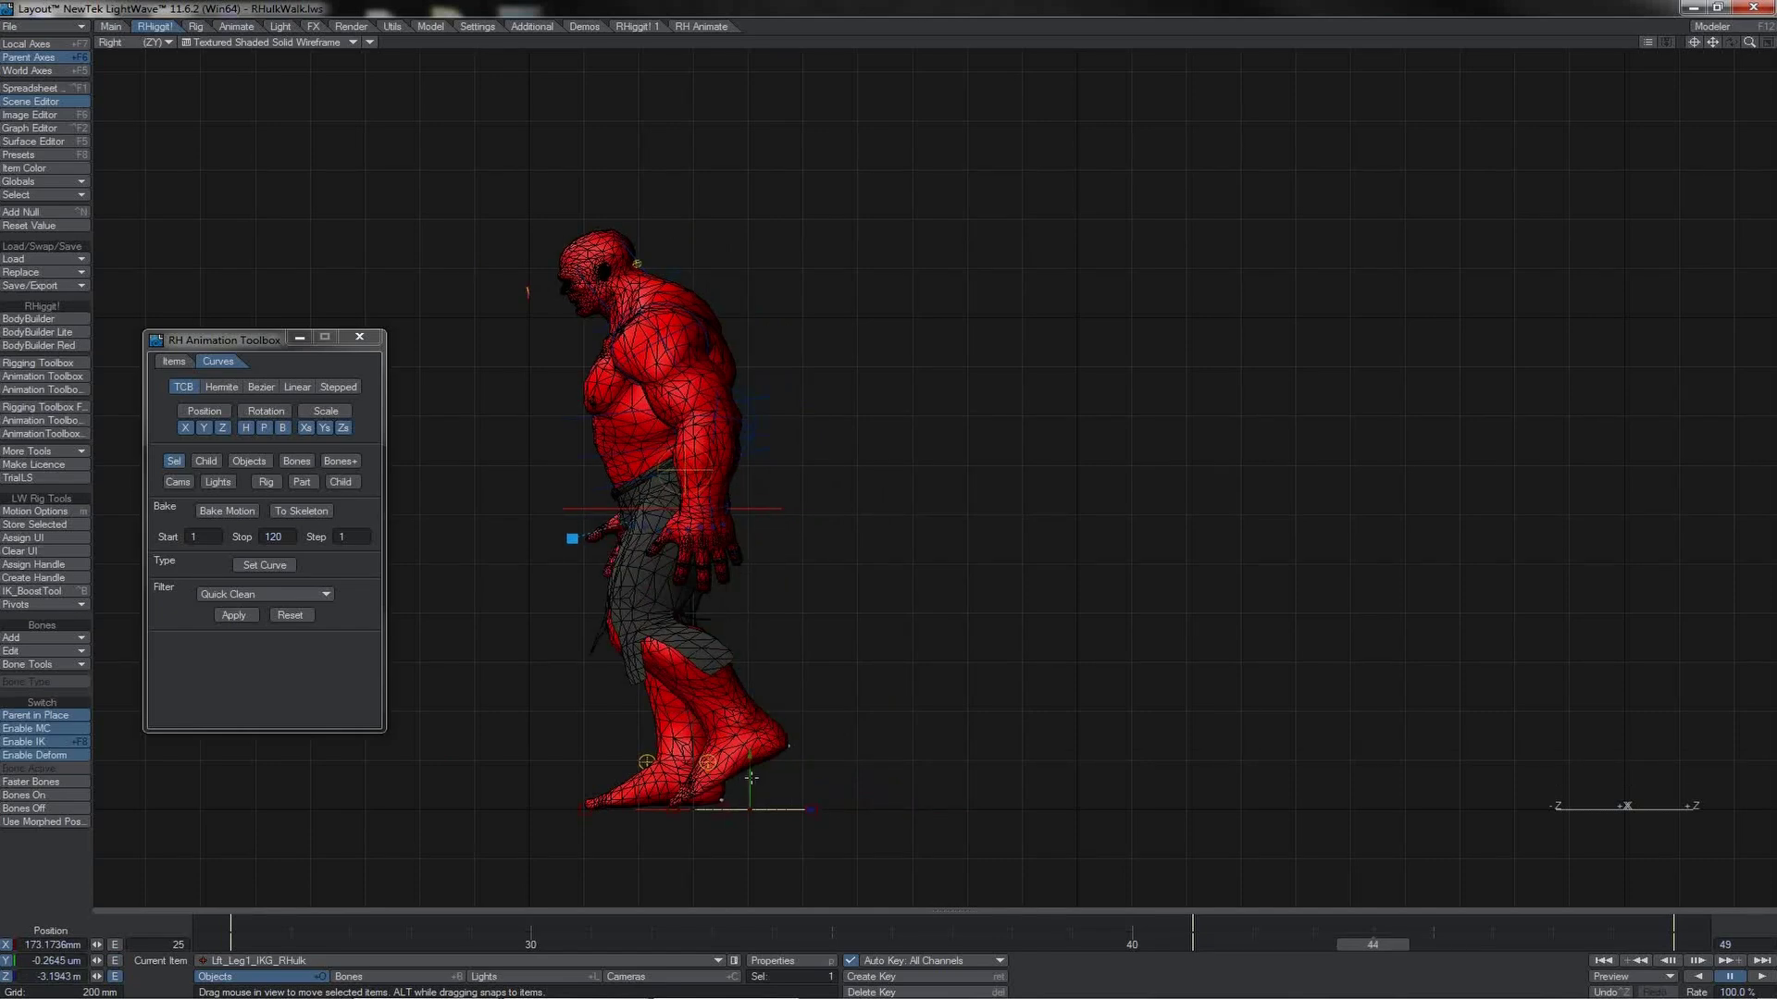
left_click_drag(750, 782, 751, 780)
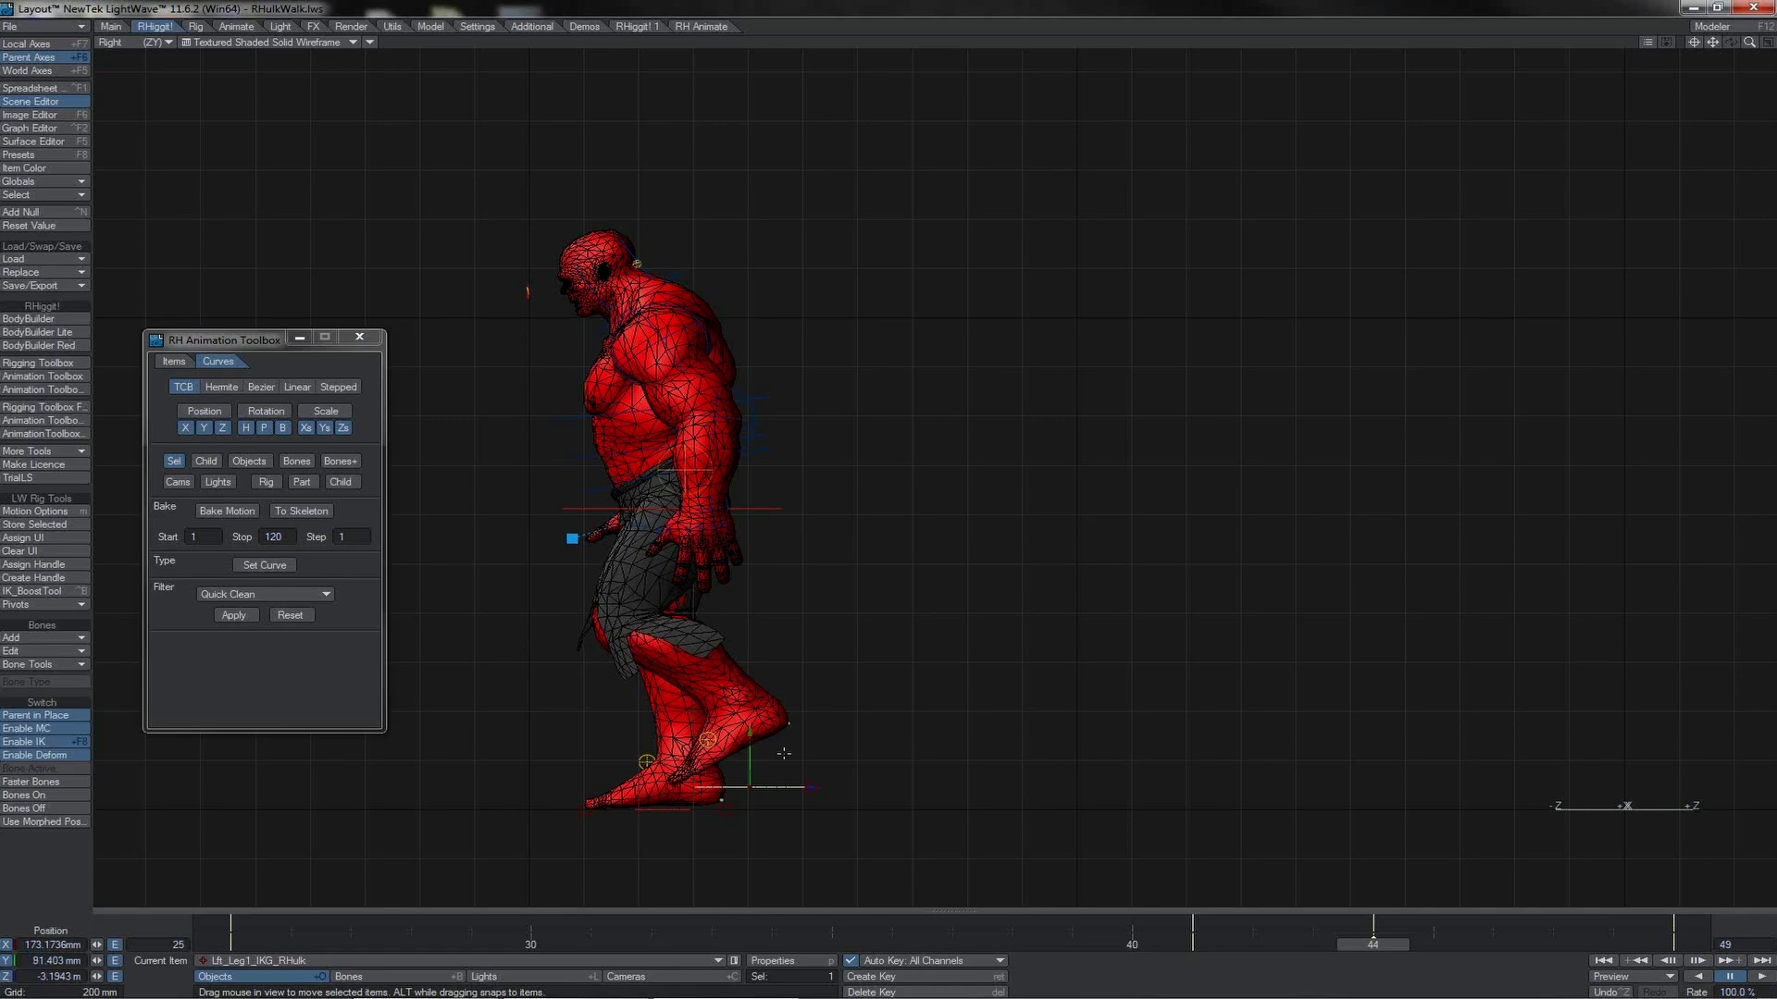
key("y")
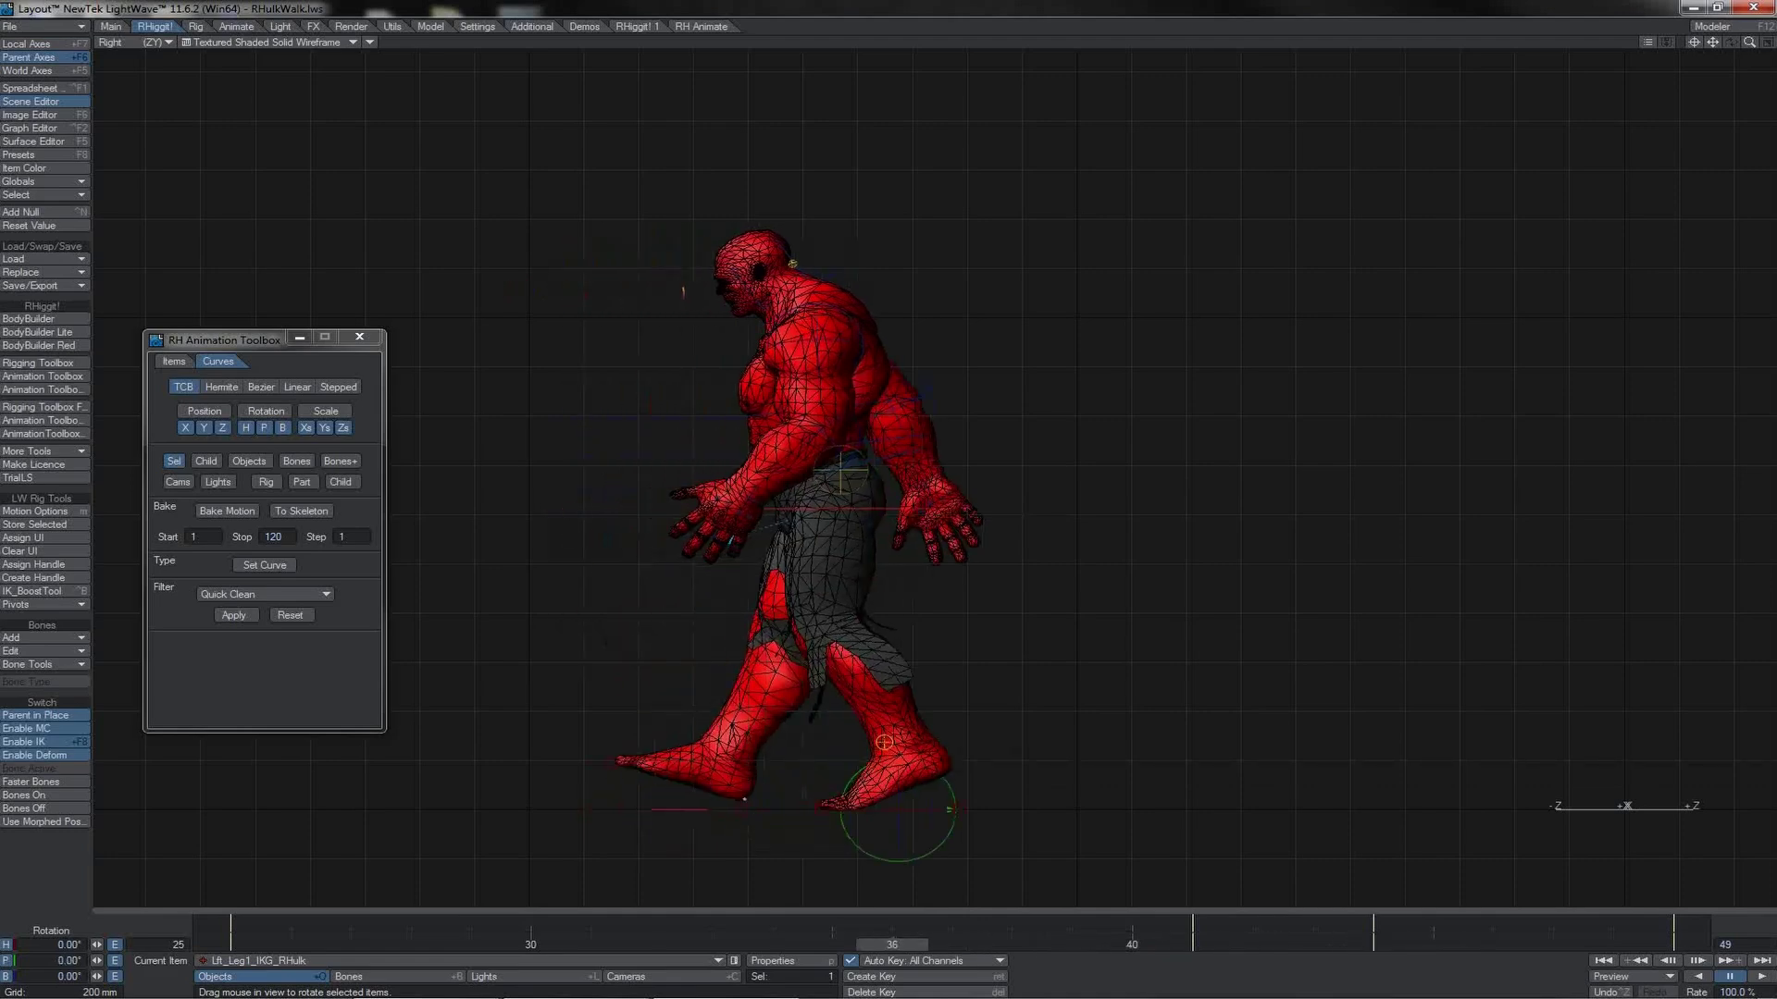
left_click(832, 763)
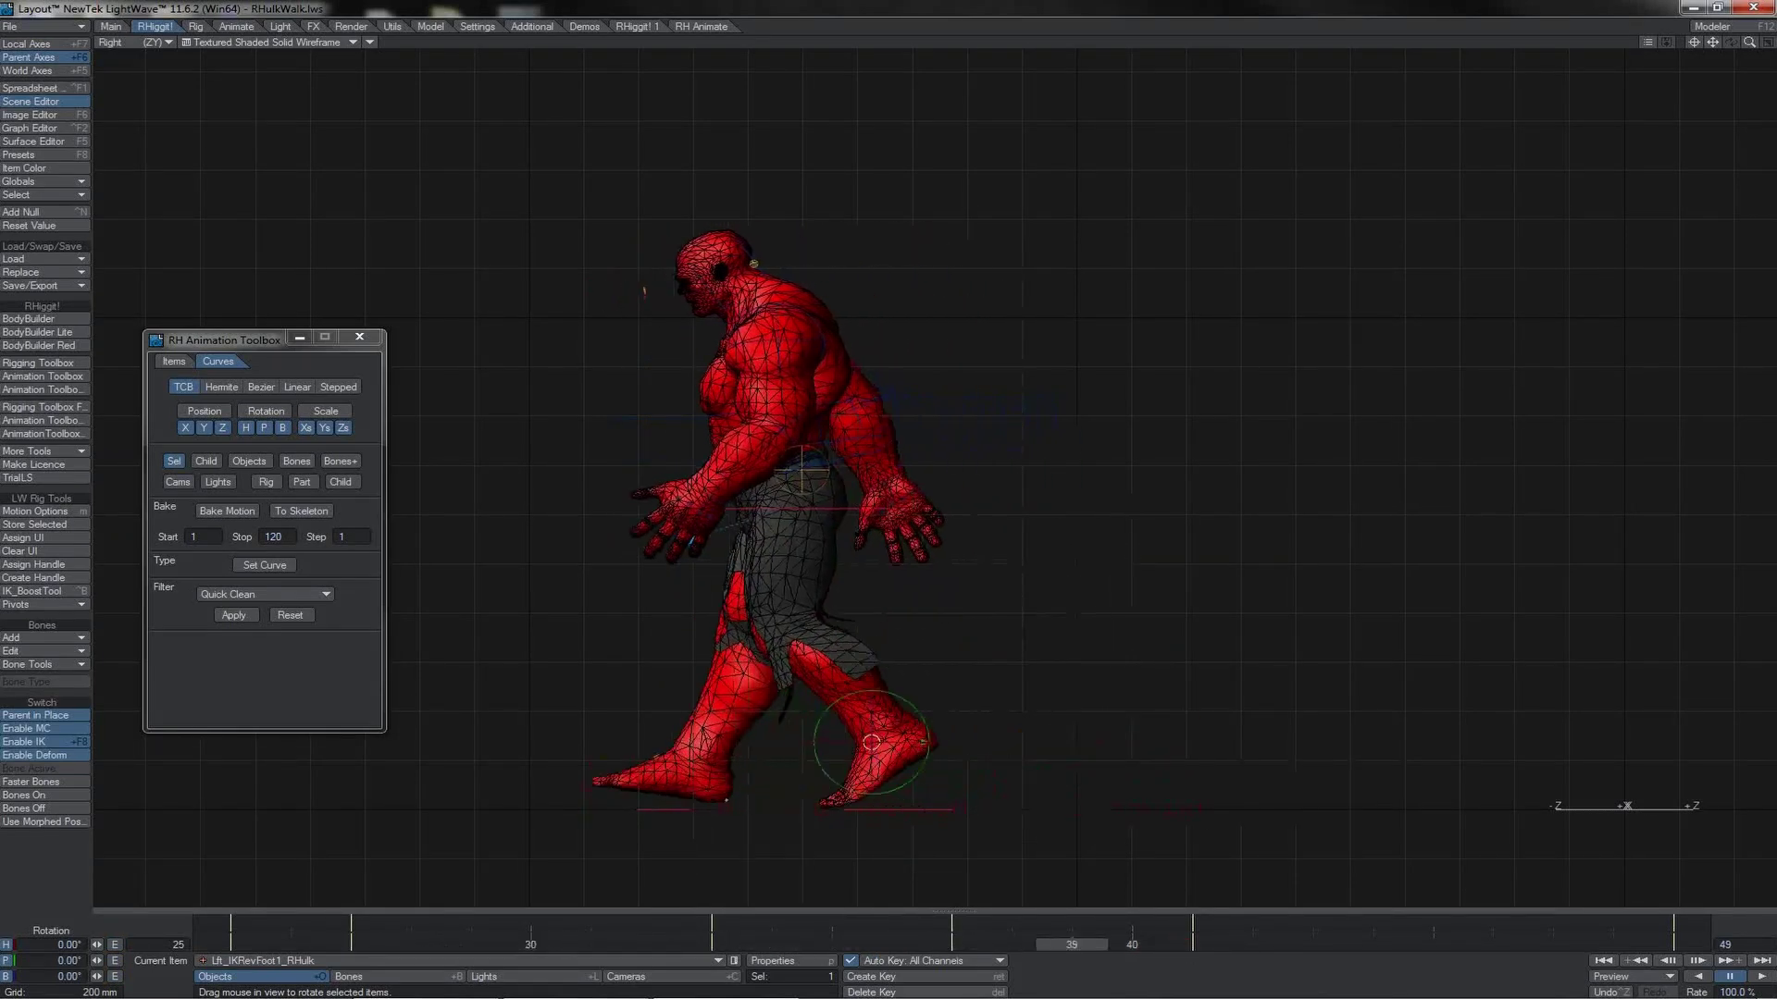
left_click_drag(1072, 945, 678, 945)
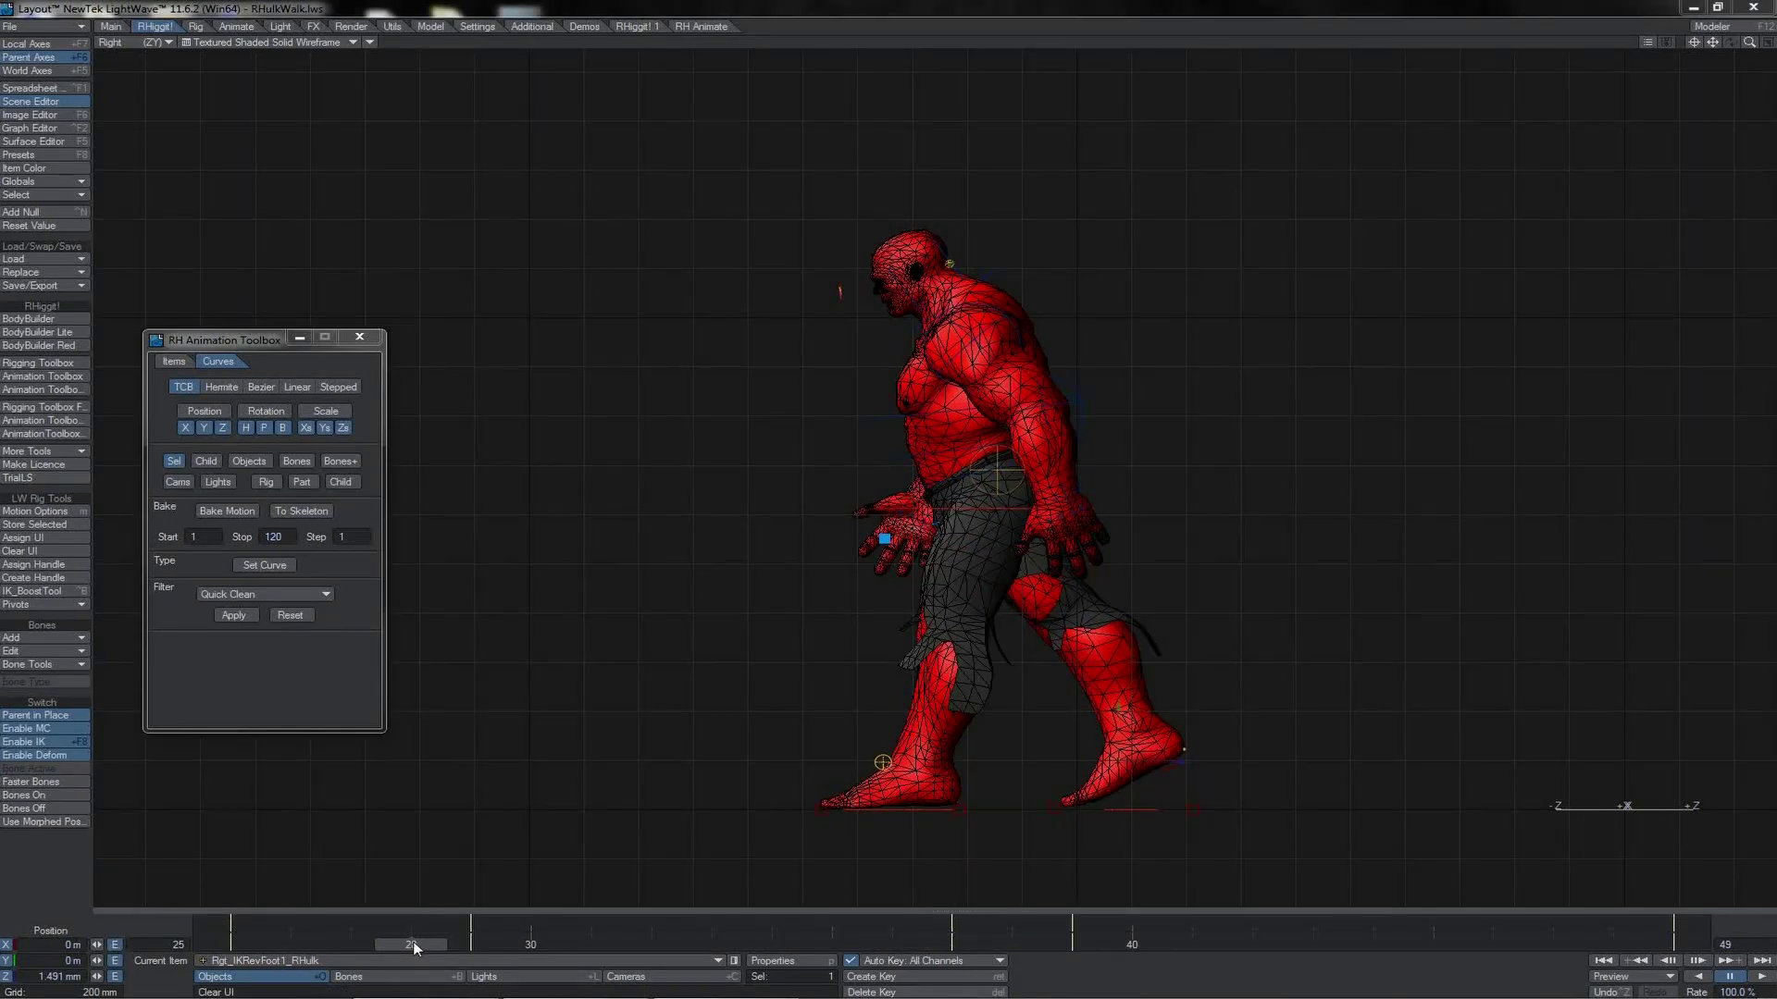
- Try to shift the right reverse-foot control up and along Z at frame 30, and undo the move
left_click_drag(407, 942, 530, 942)
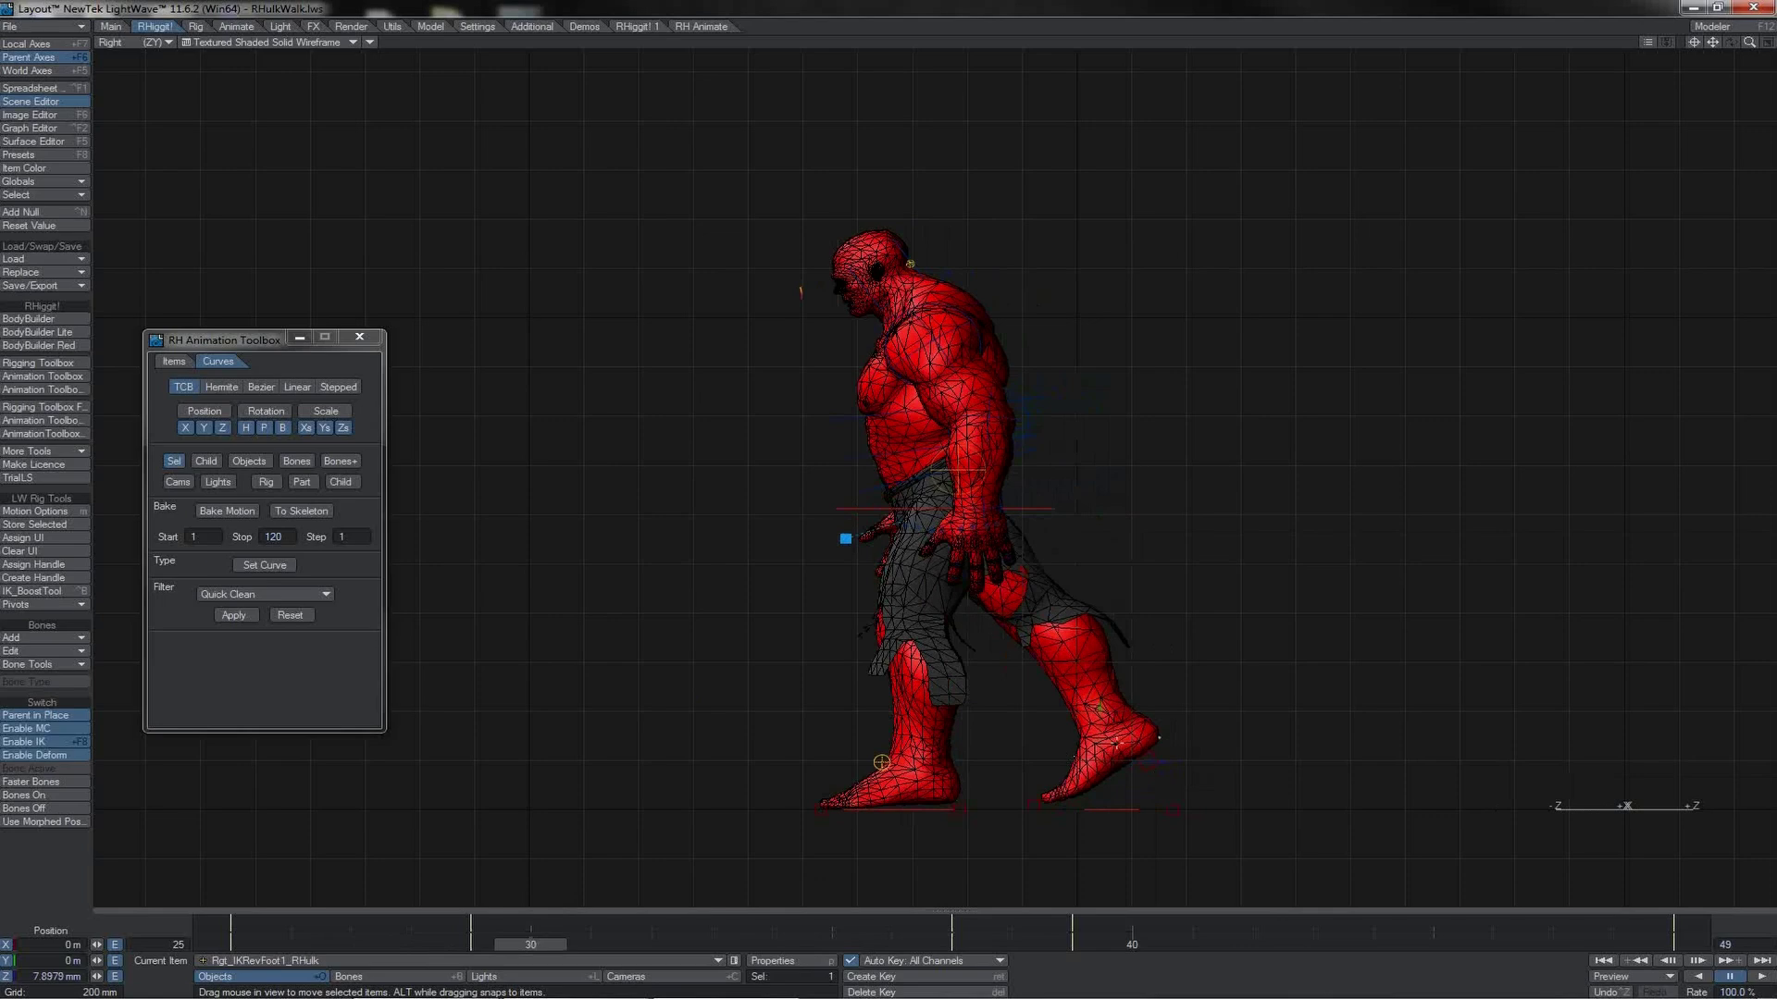
left_click_drag(1202, 729, 1188, 716)
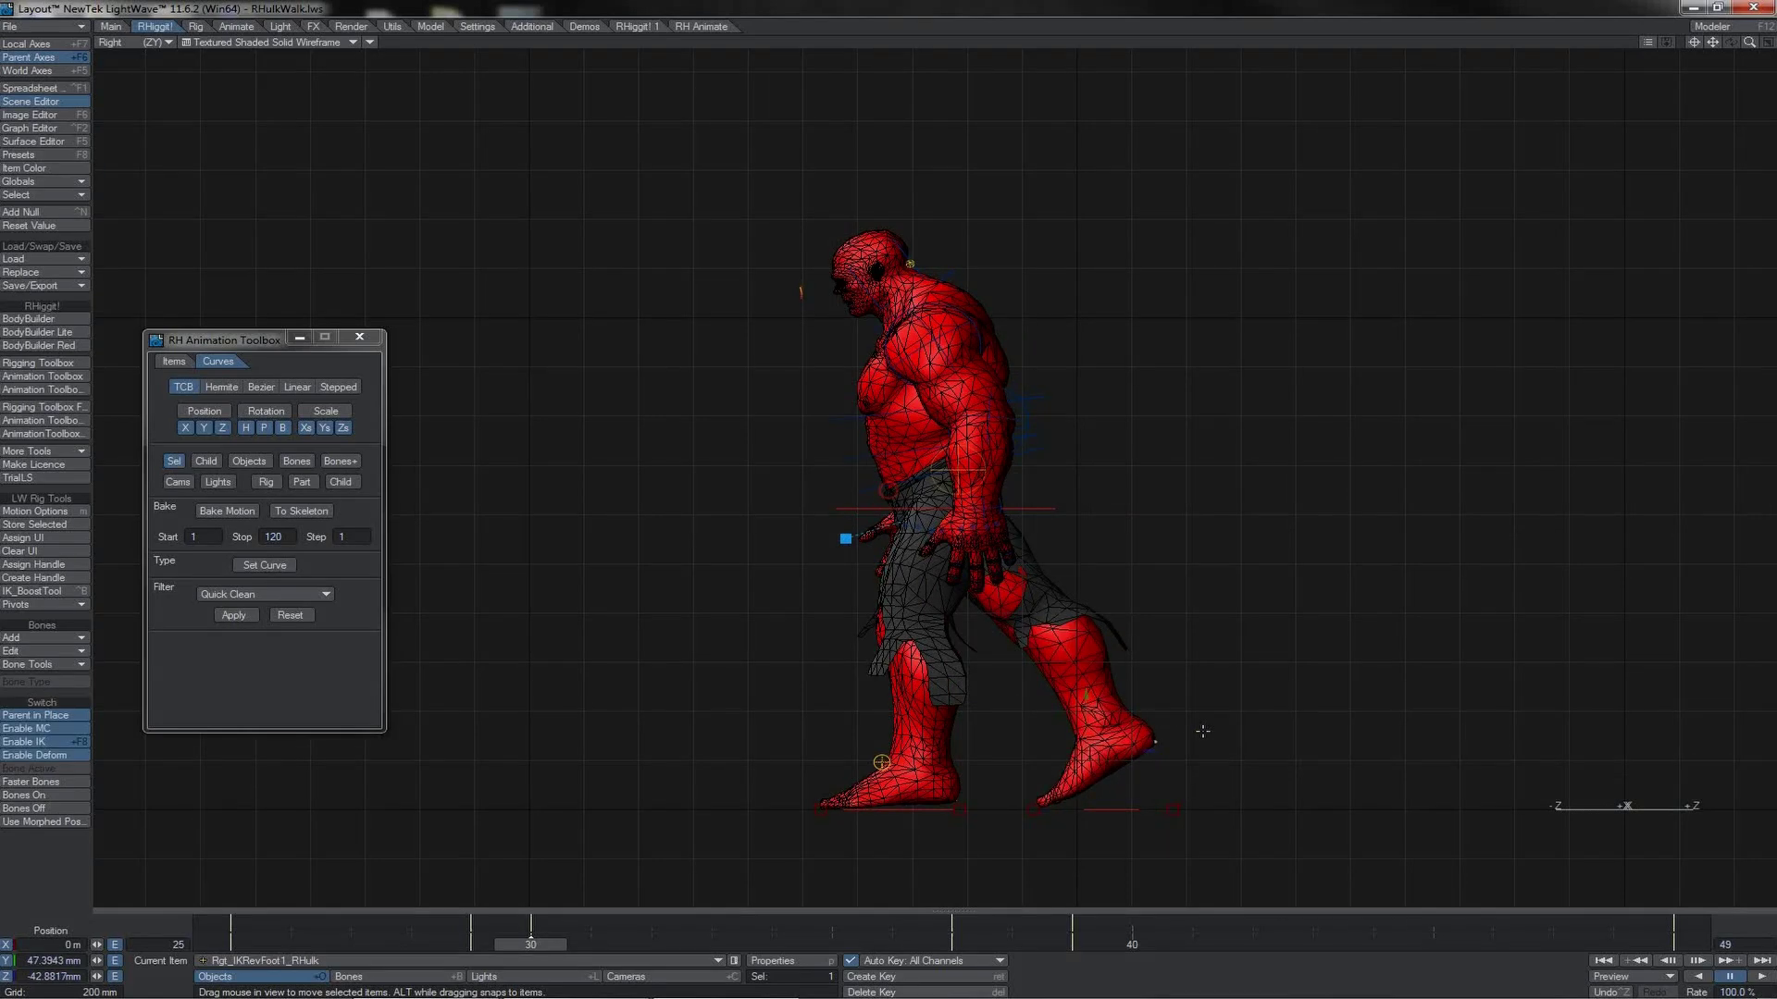
key("ctrl+z")
- Show the rig's offset controls and select the right leg's IK goal offset, returning to the side view
key("4")
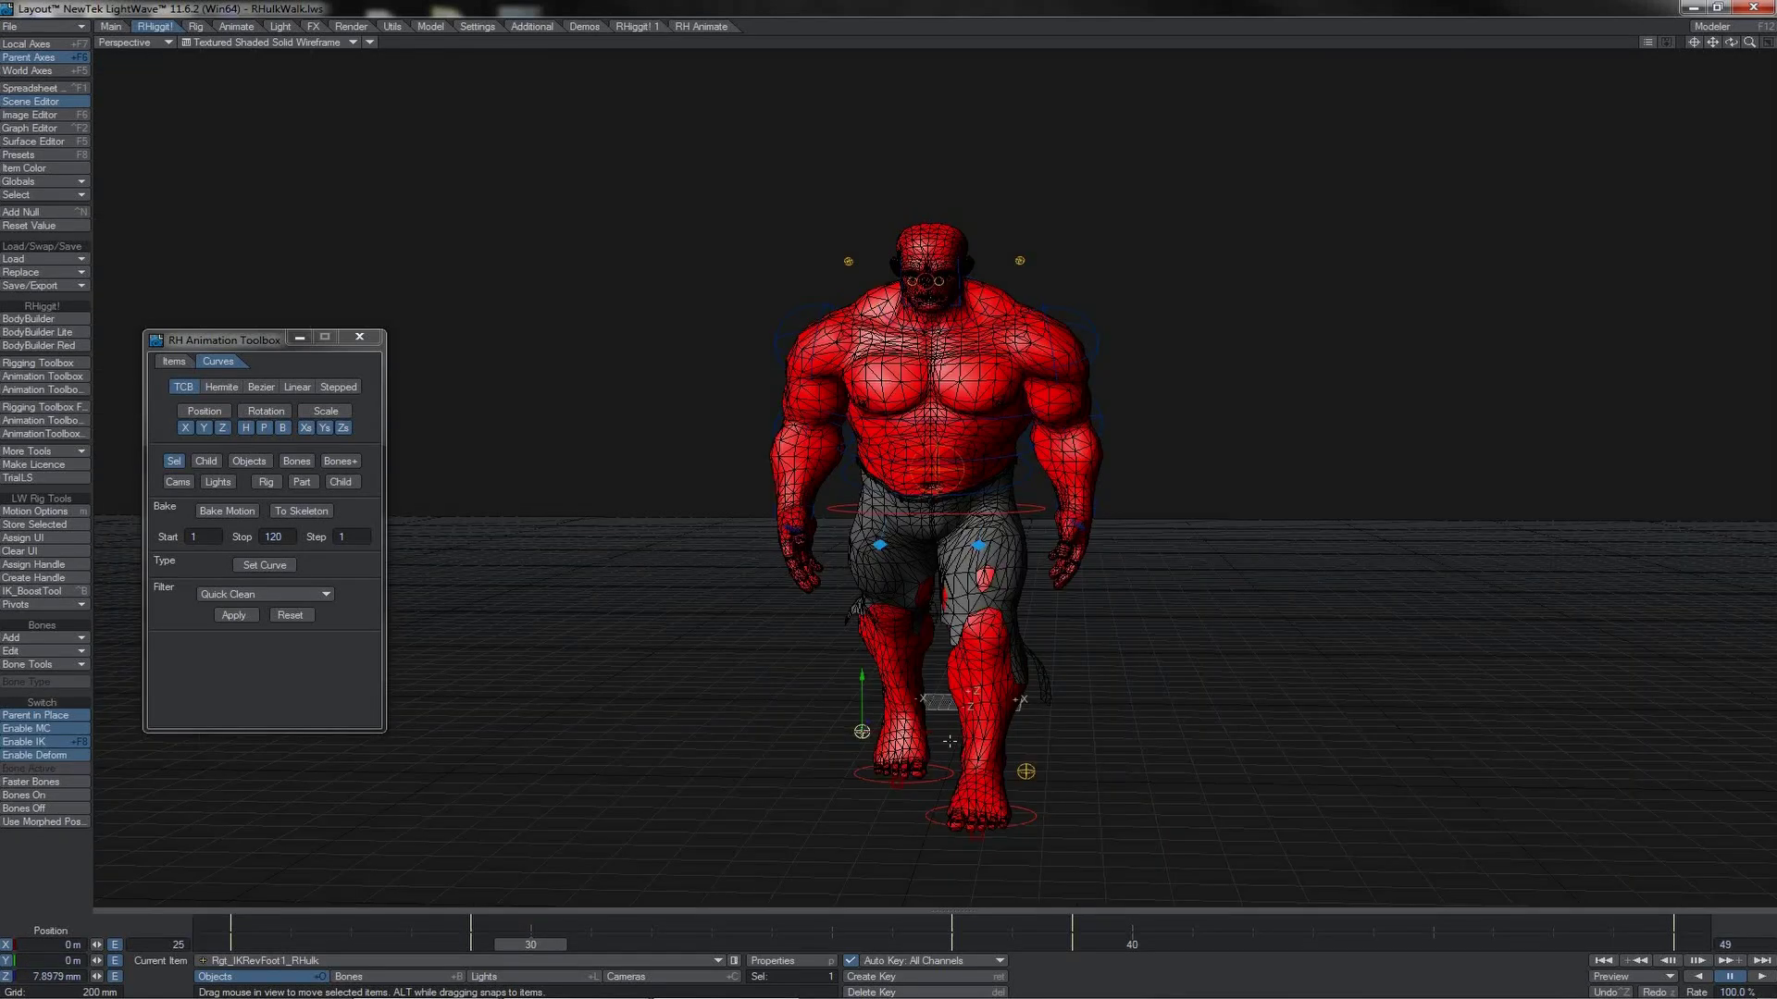
left_click(174, 361)
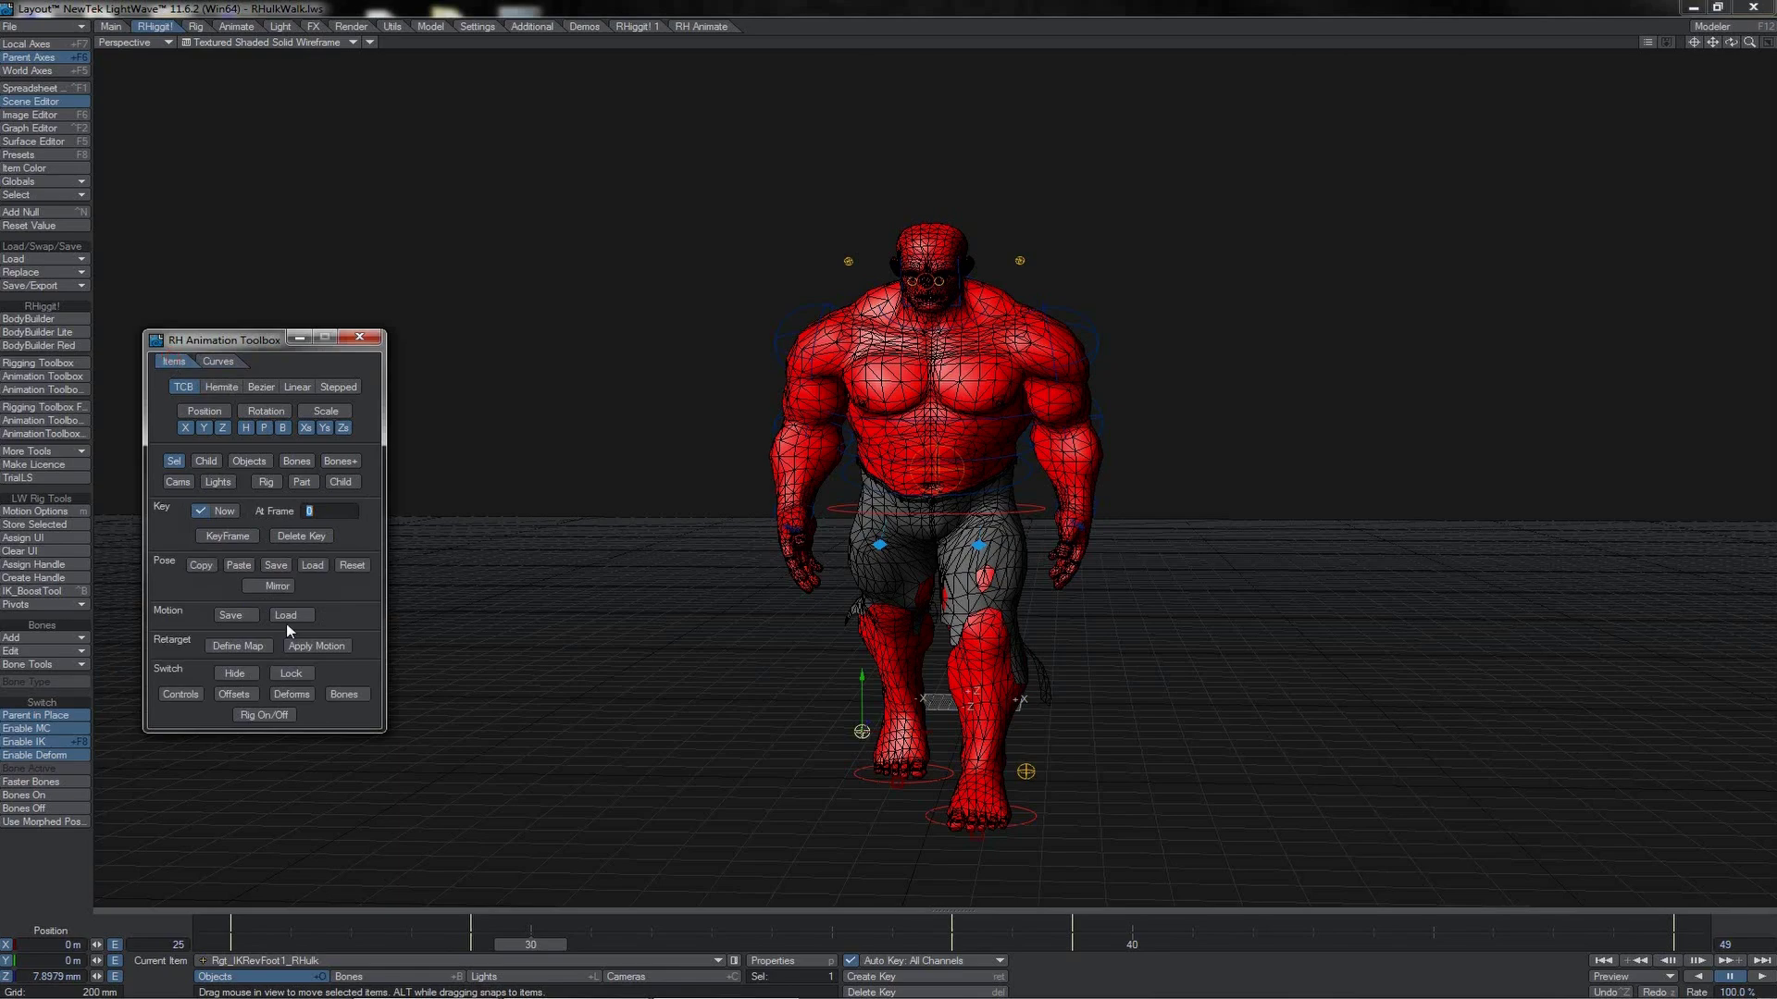
left_click(234, 694)
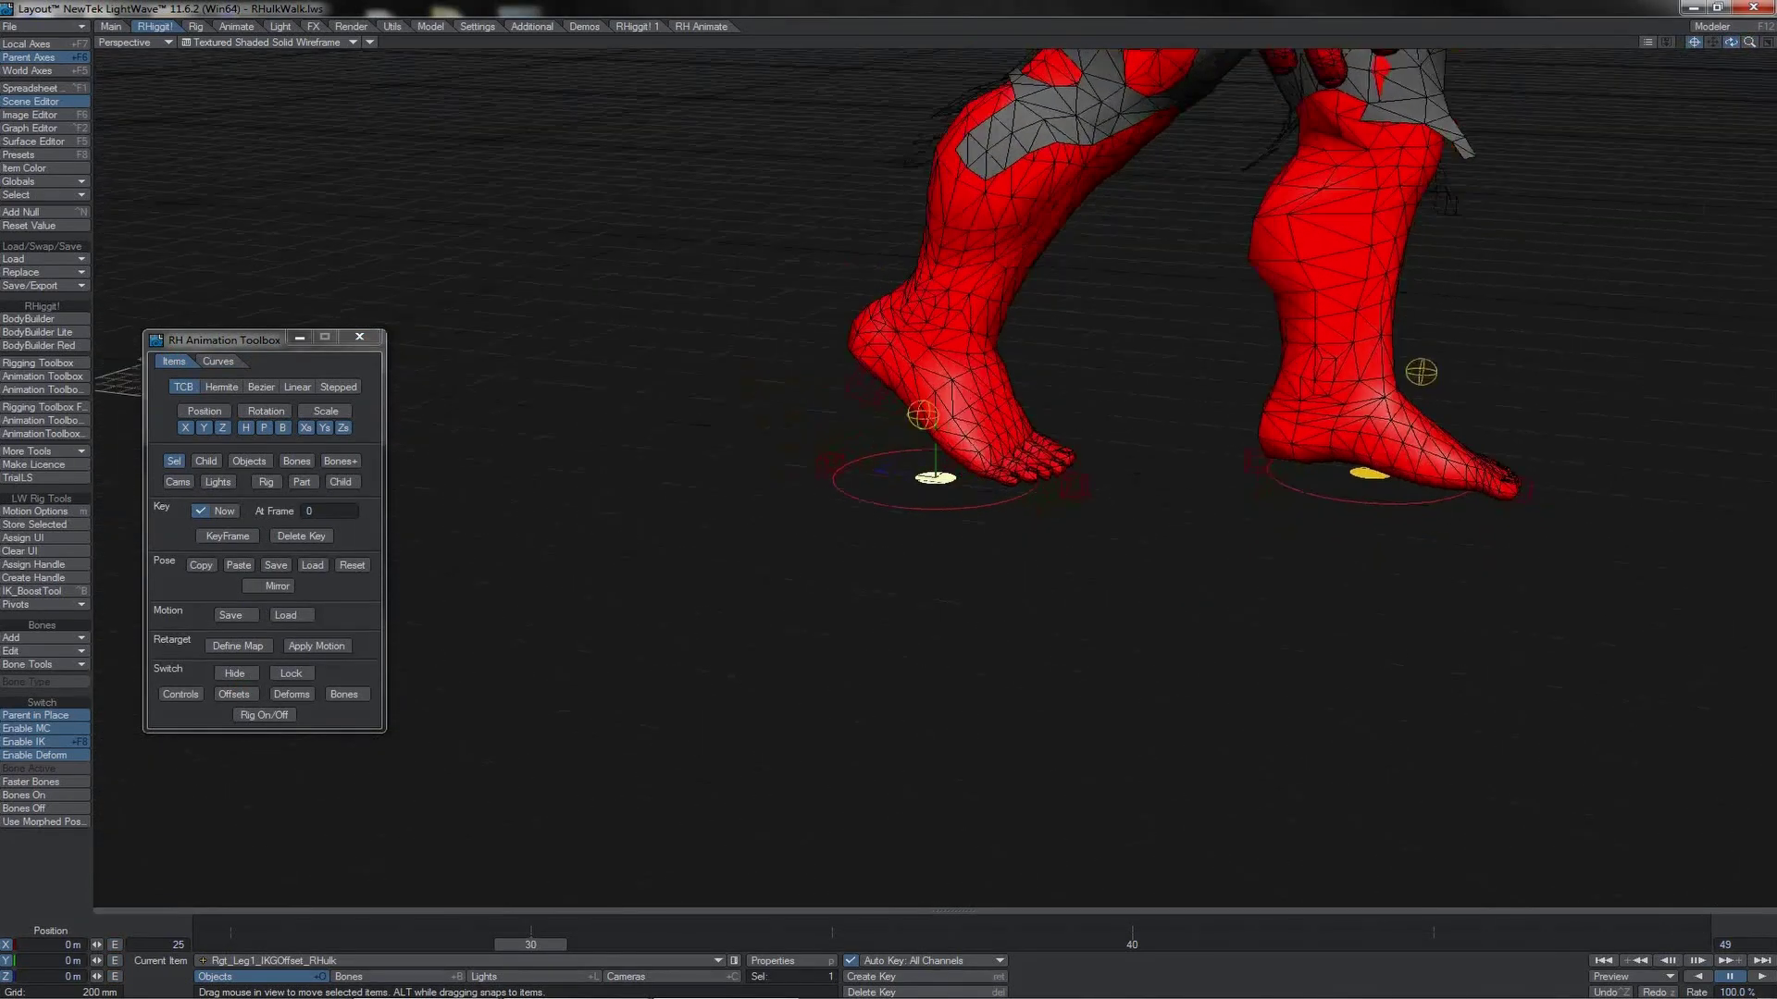
left_click_drag(648, 478, 970, 478, "alt")
key("3")
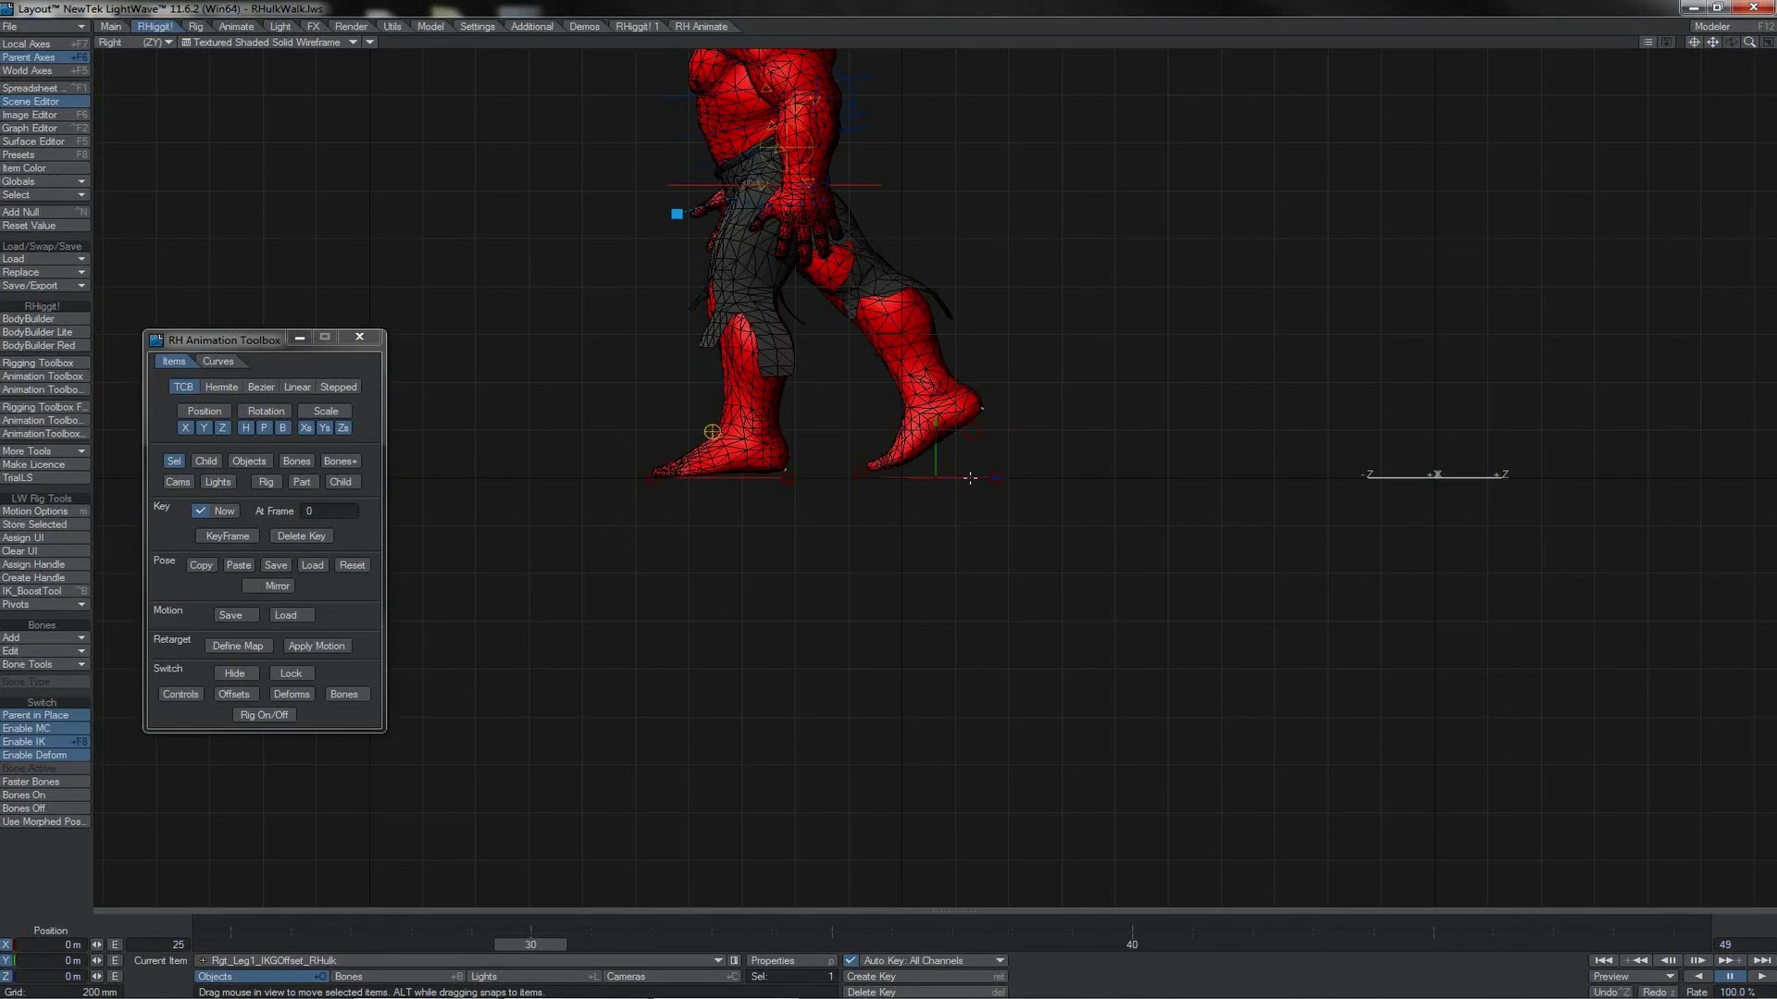
- Key the right leg's IK goal offset at zero at frames 29 and 37 to match the IK goal's keys
left_click(891, 477)
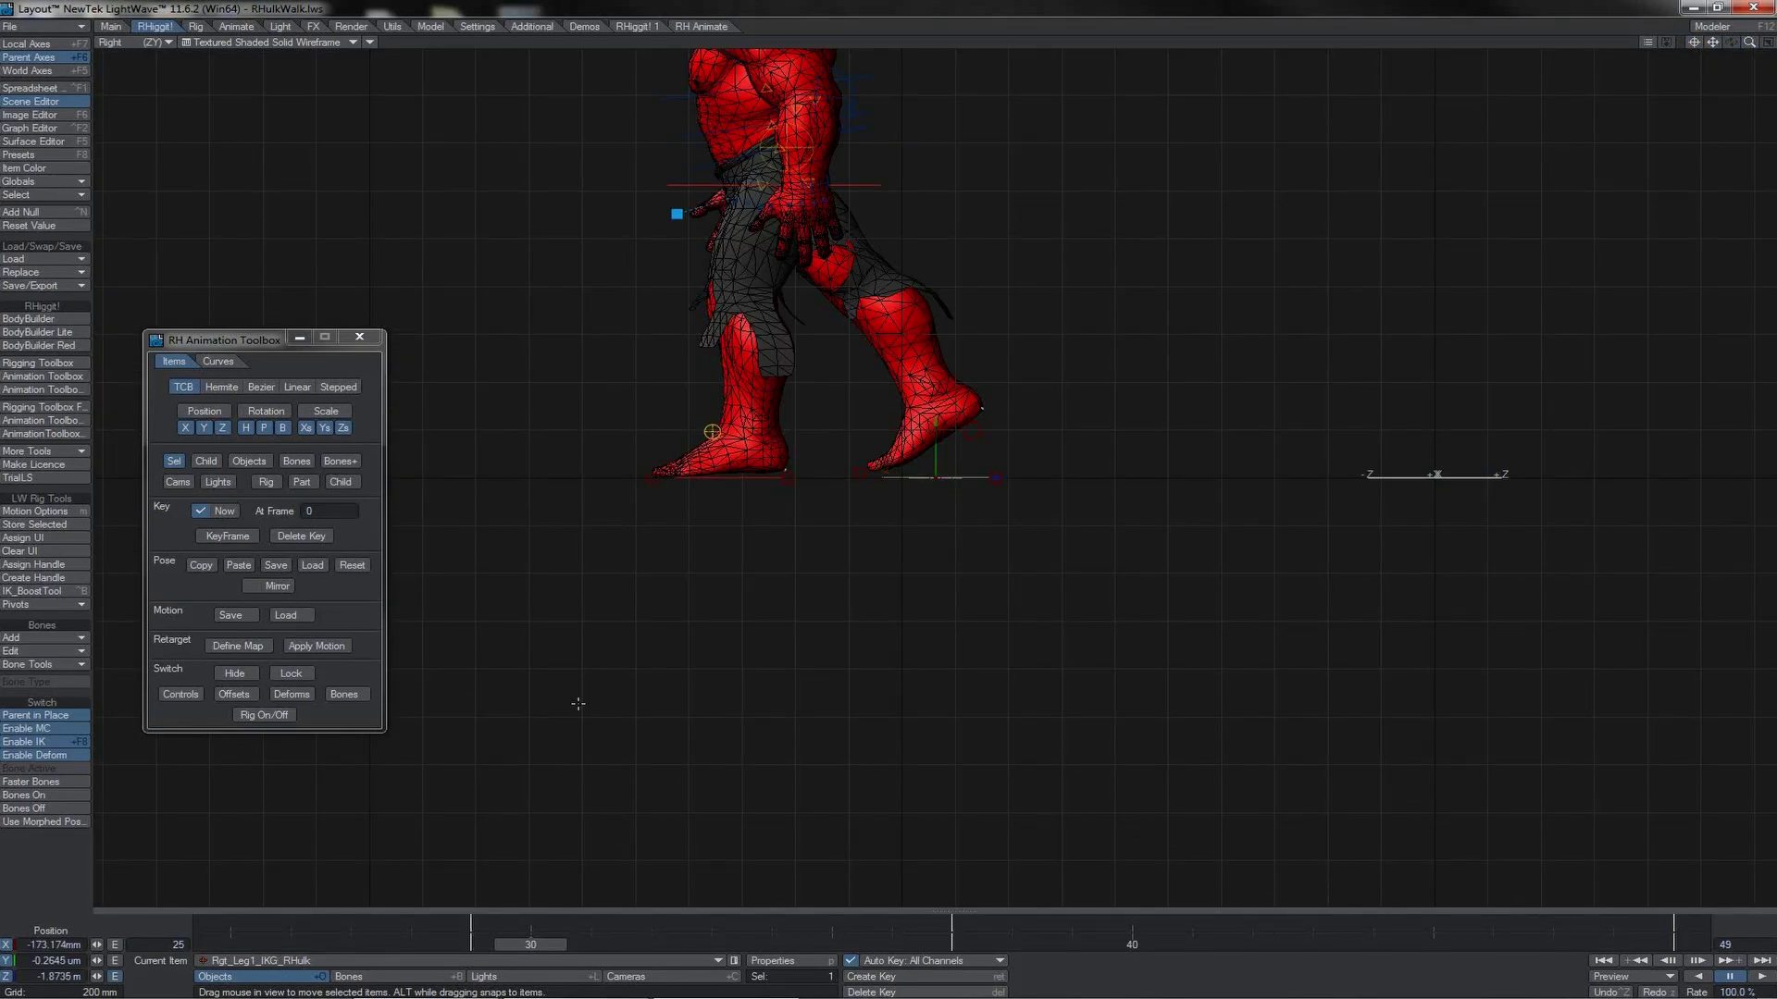
left_click_drag(532, 946, 471, 946)
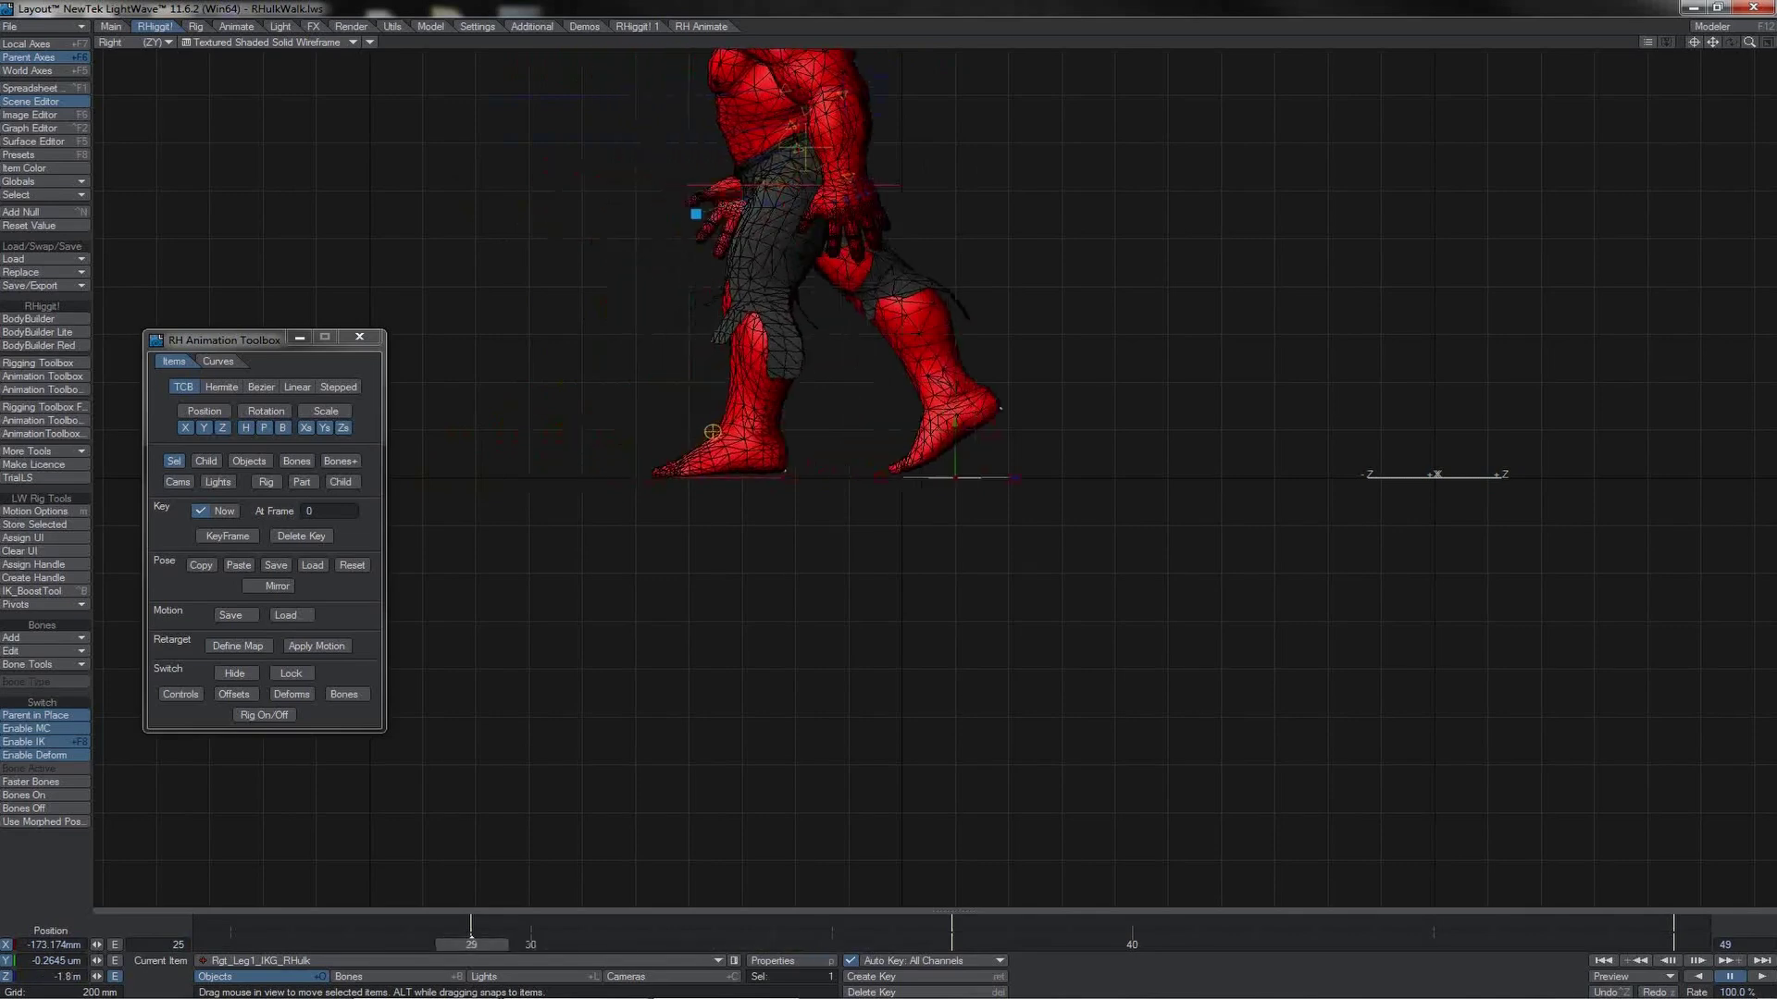
key("Down")
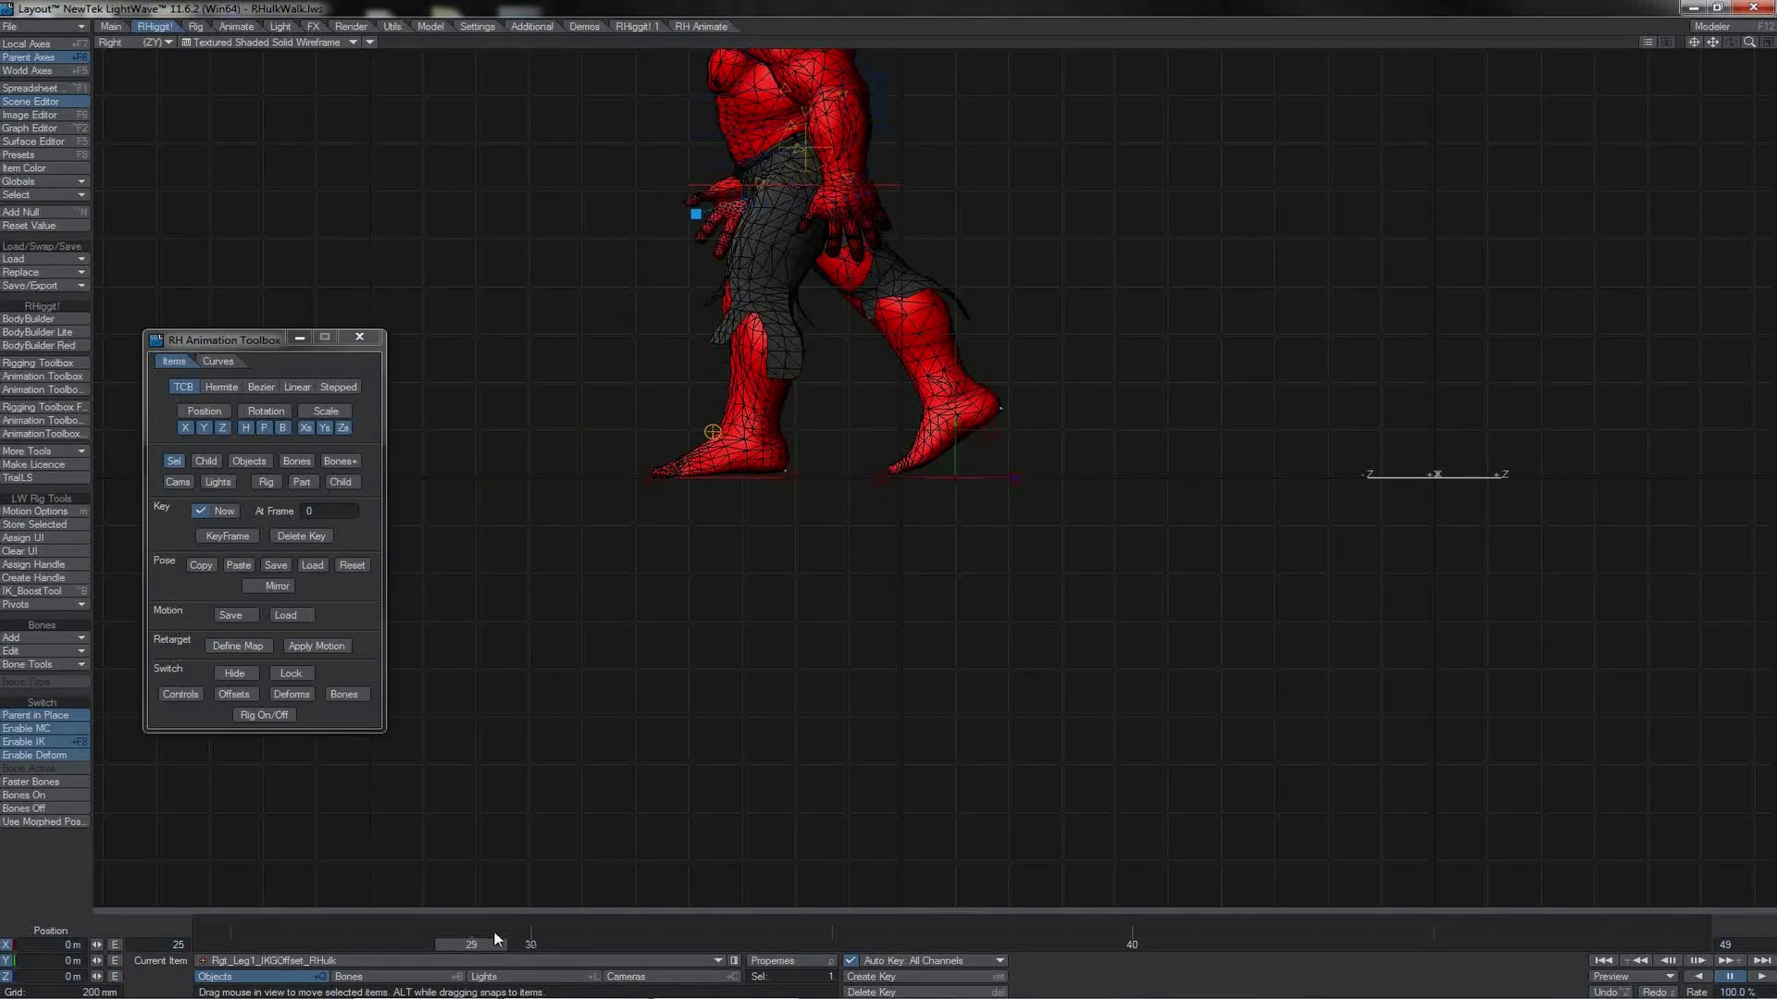
mouse_move(471, 945)
left_mouse_down()
mouse_move(231, 945)
mouse_move(530, 945)
mouse_move(410, 945)
mouse_move(470, 945)
left_mouse_up()
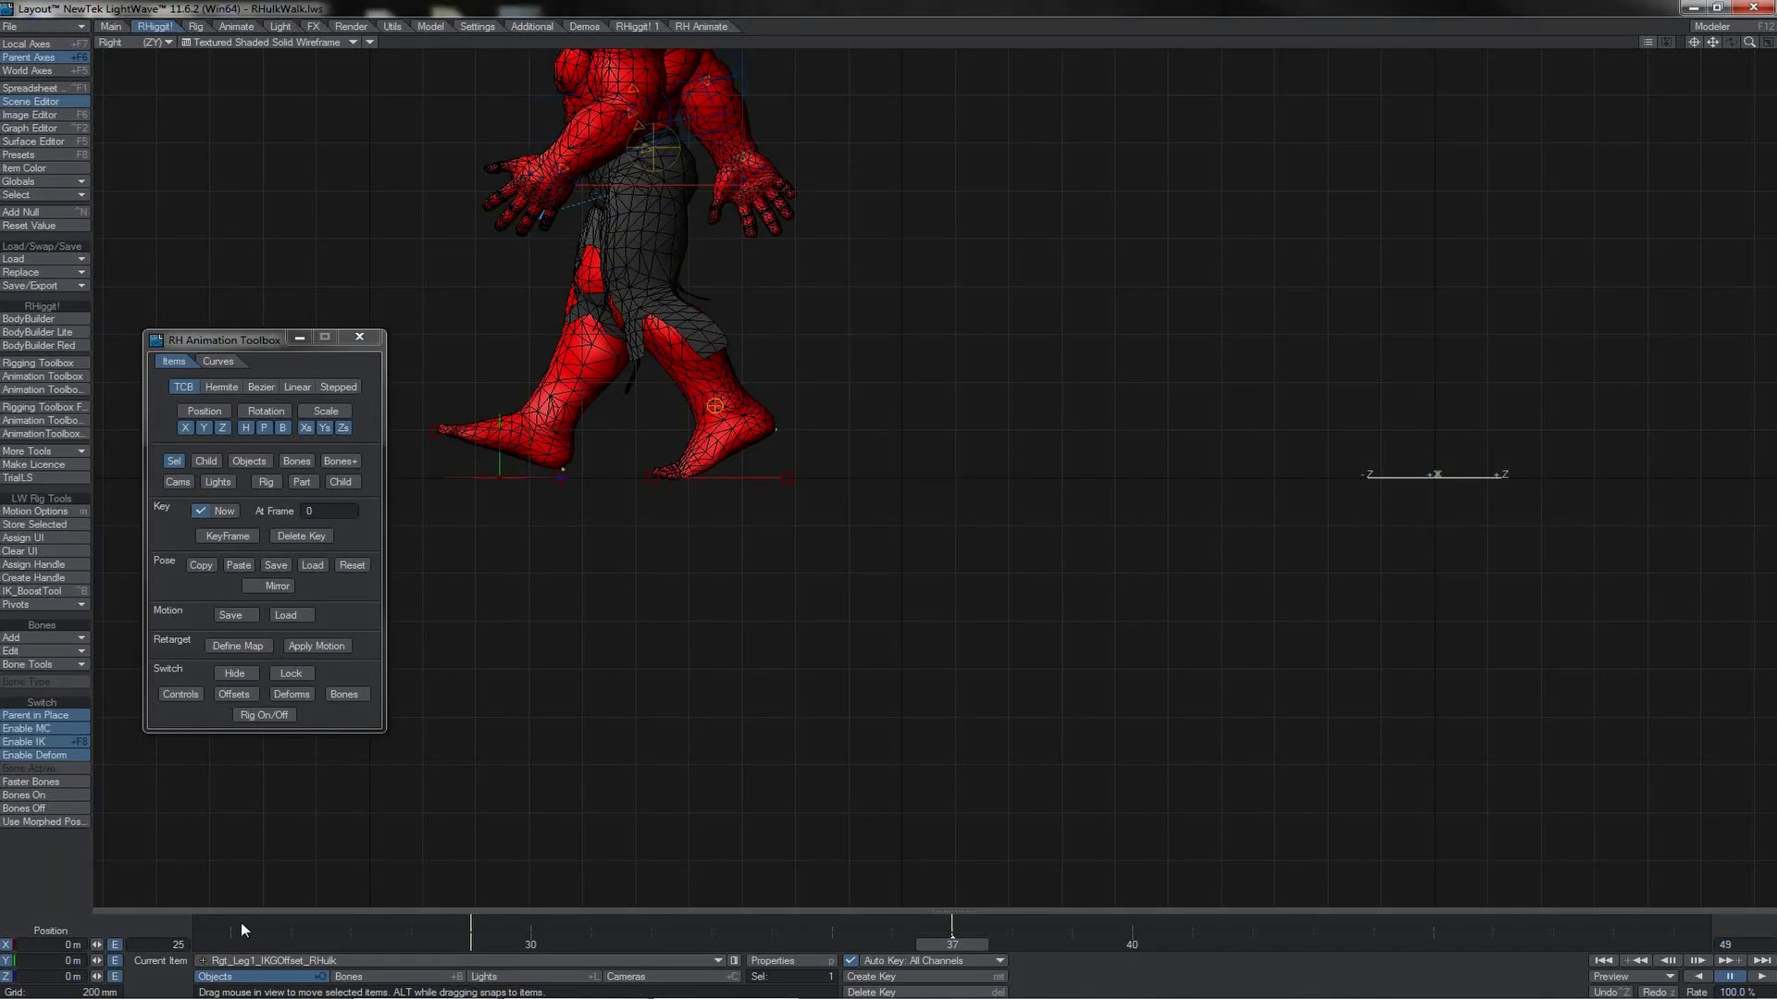
- At frame 33, pitch the right leg's IK goal offset to -43.70° and move it to about 146 mm on Y and 115 mm on Z
left_click_drag(946, 945, 590, 944)
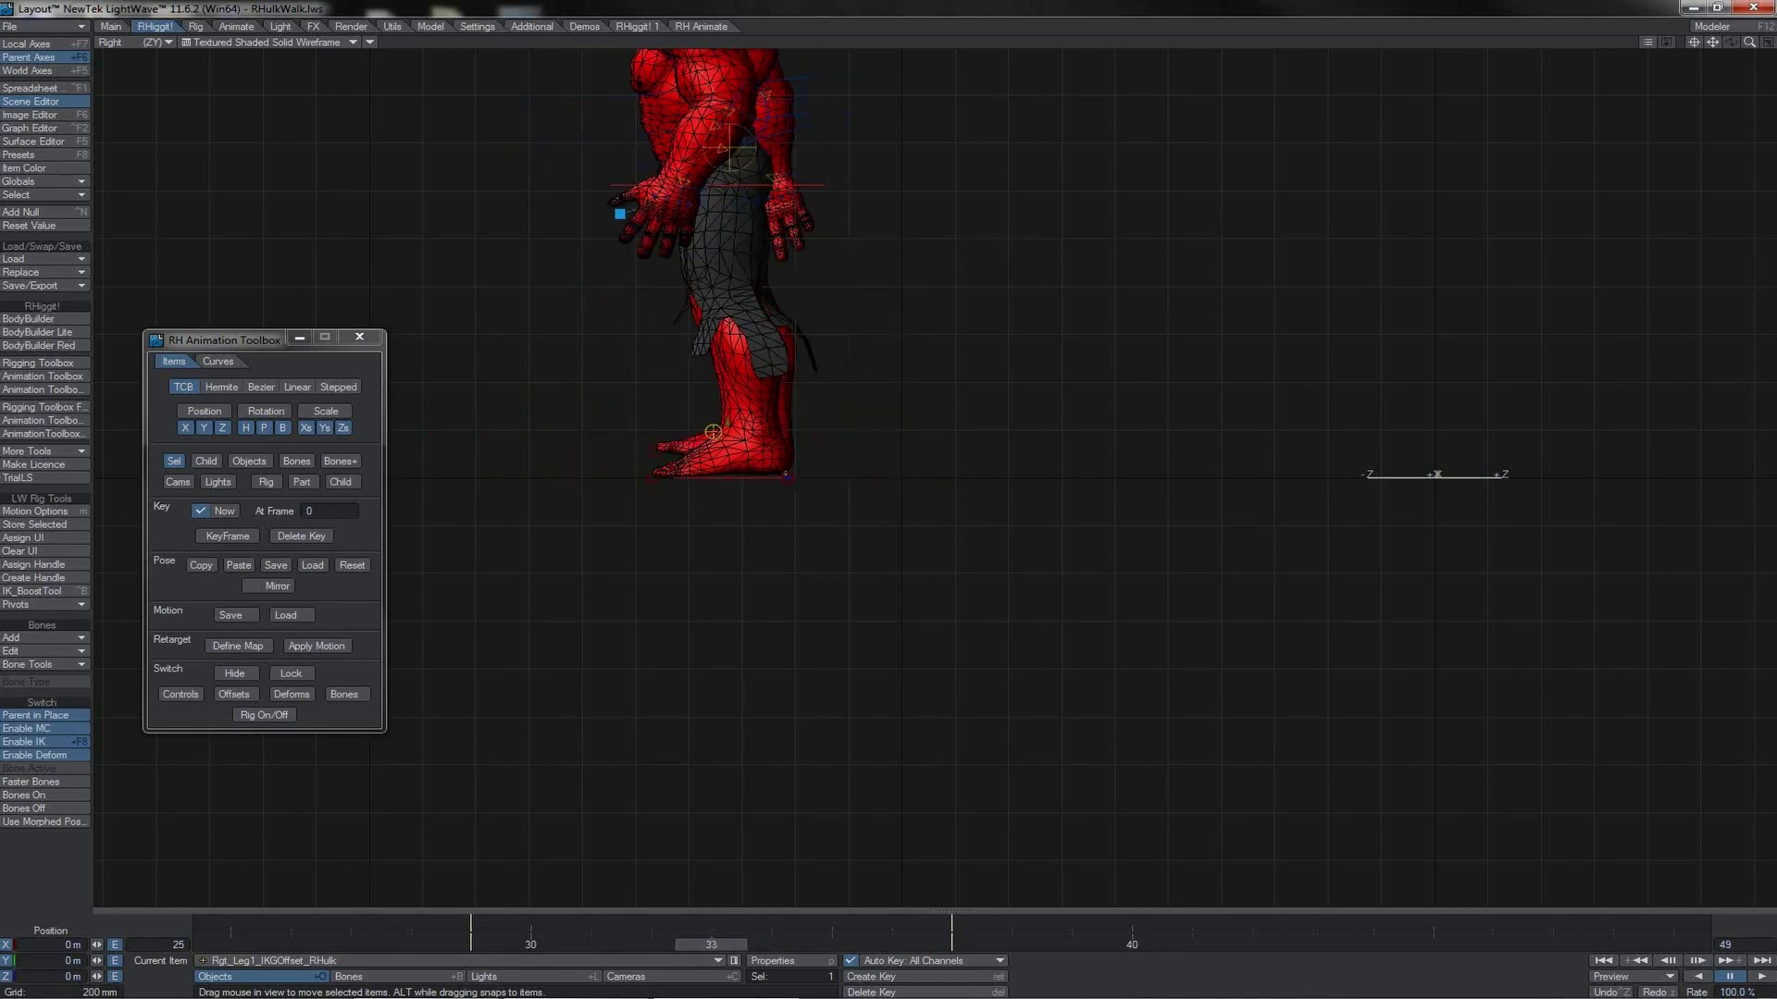
left_click_drag(865, 460, 694, 392)
key("y")
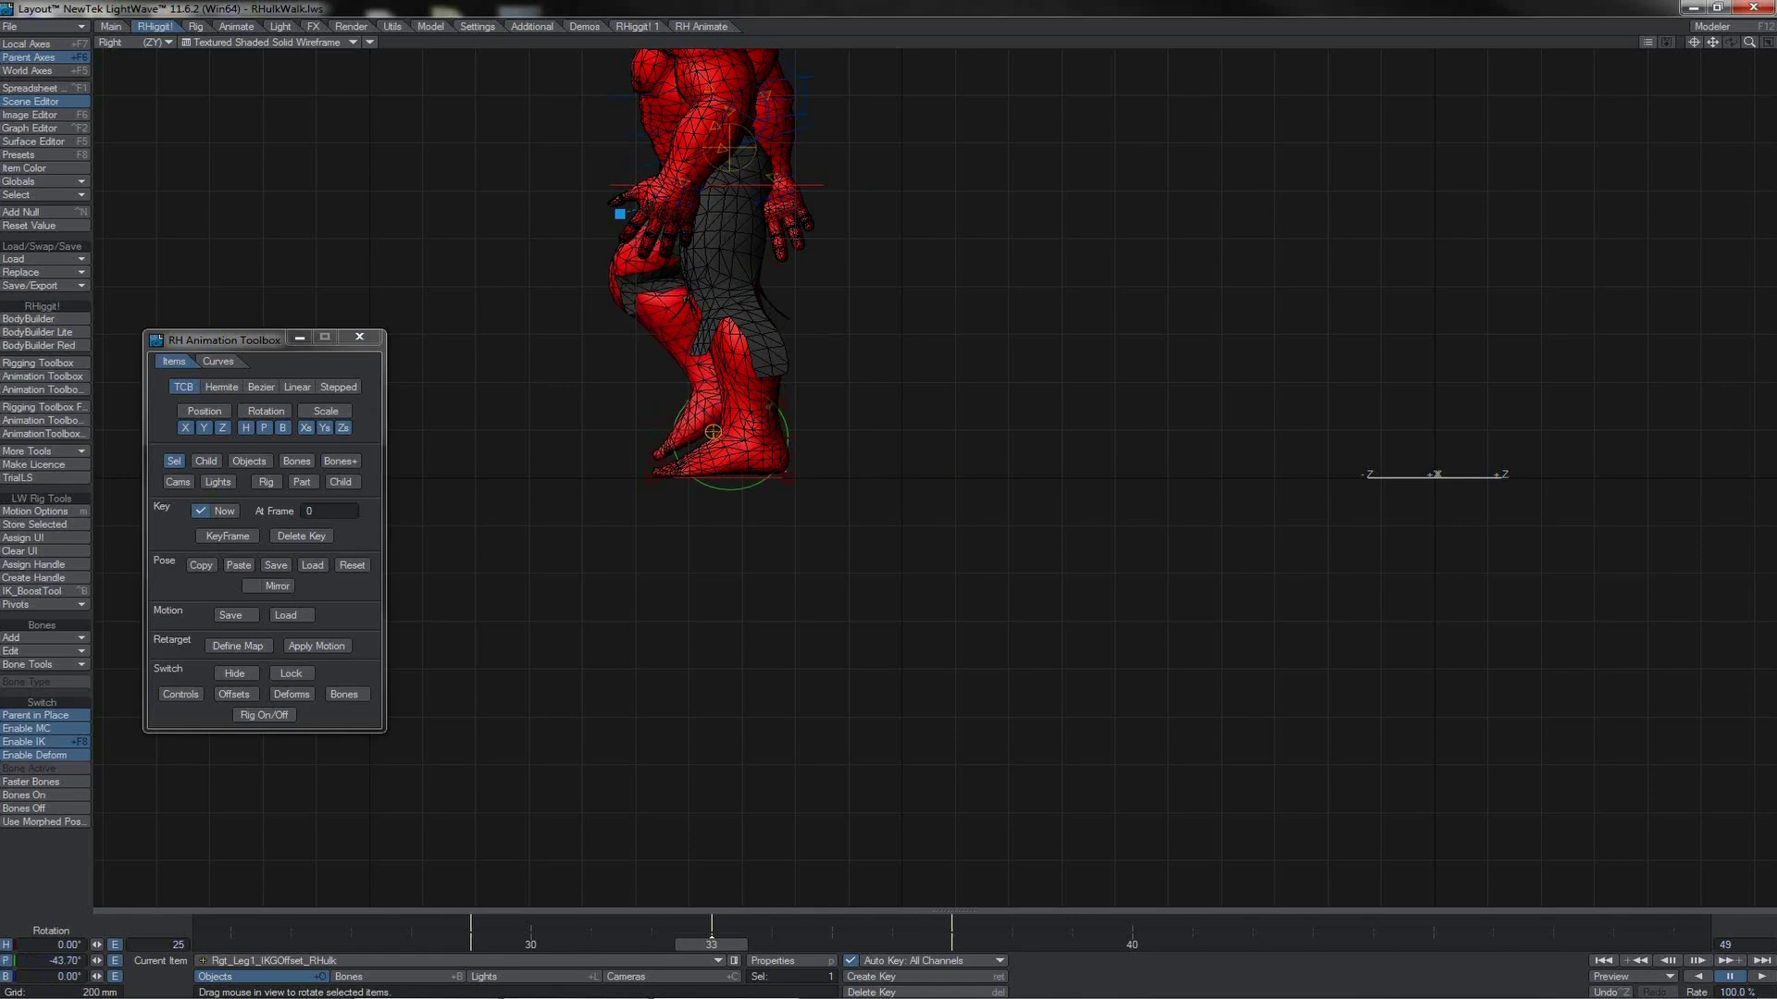
key("t")
left_click_drag(819, 383, 842, 358)
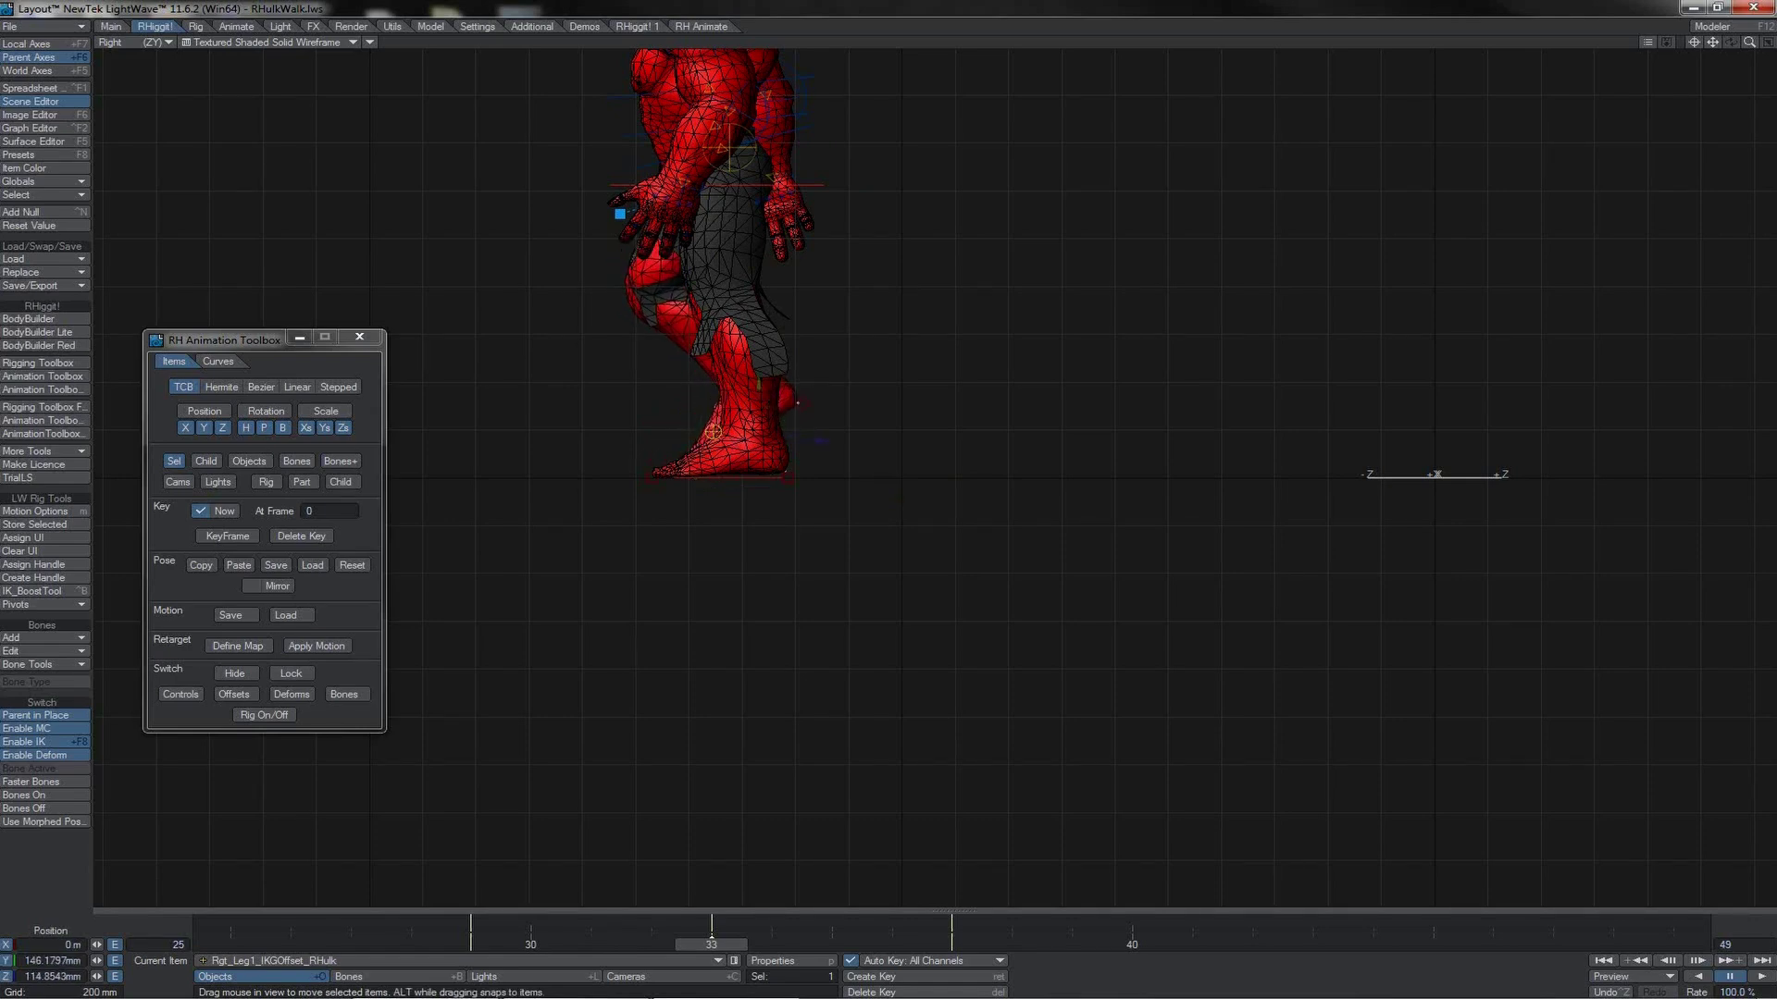
- Examine the right foot's motion between frames 30 and 39 in the perspective view, comparing the IK goal with its offset
key("4")
left_click_drag(1185, 218, 1356, 191, "alt")
left_click_drag(1356, 324, 1300, 347, "alt")
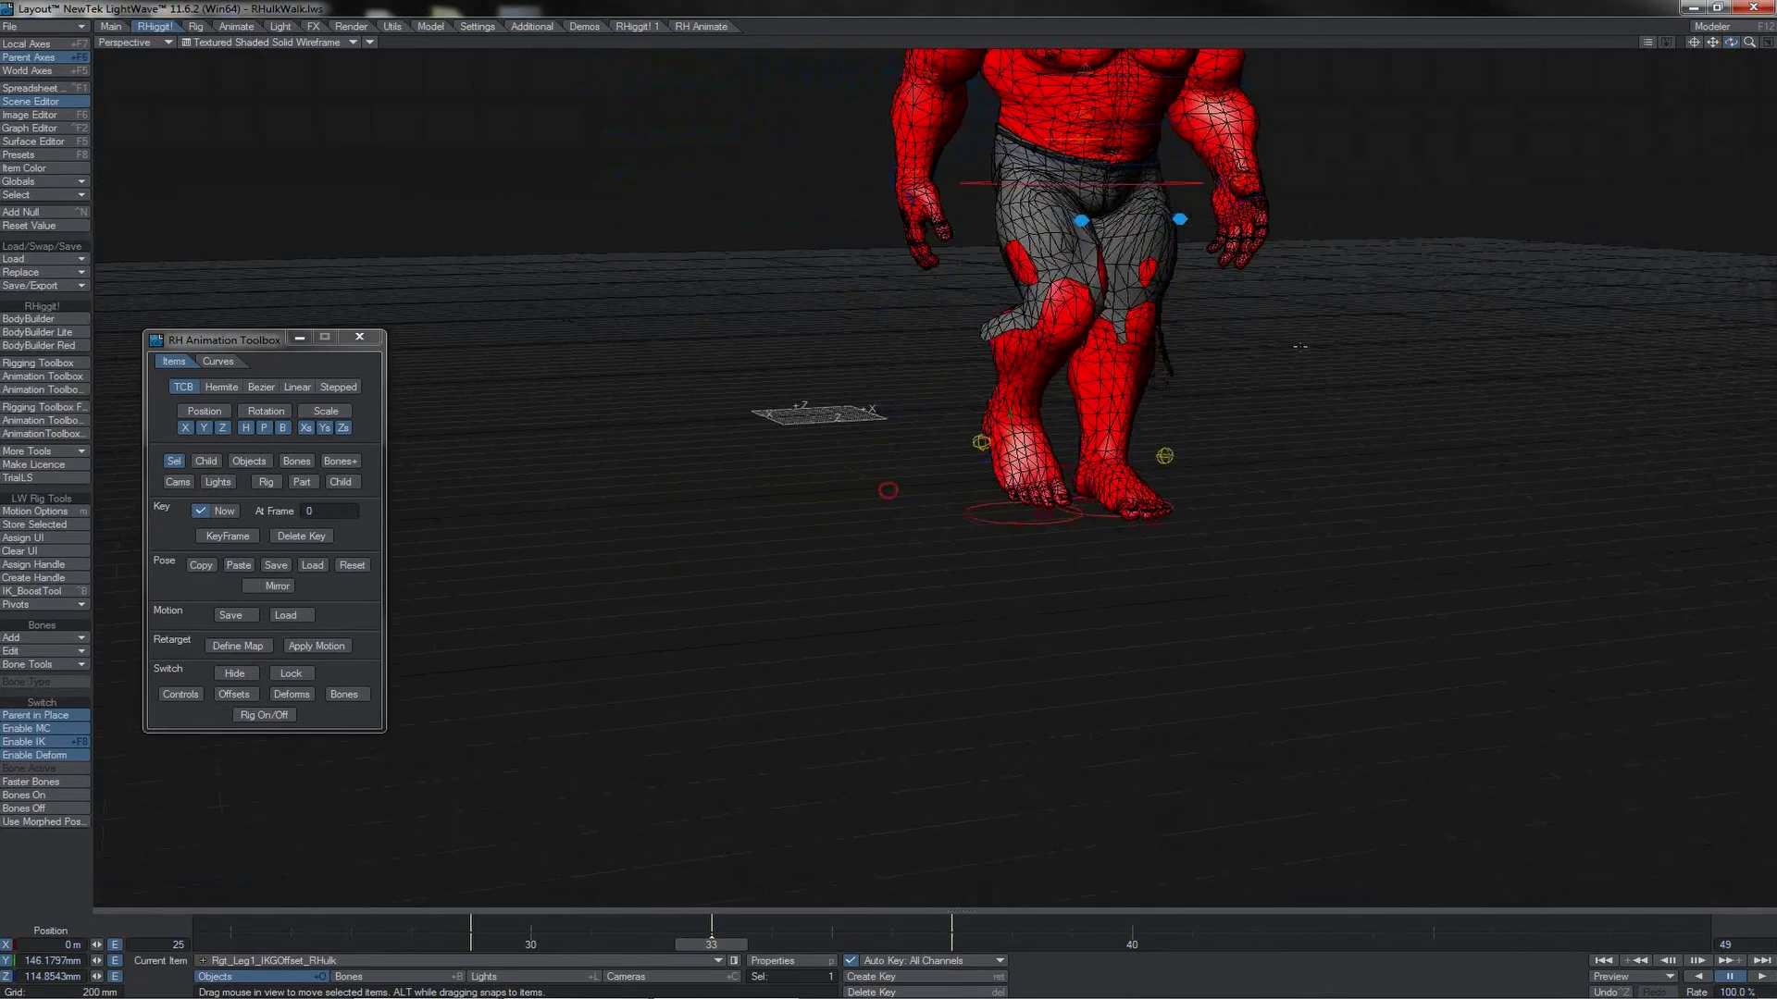
left_click_drag(729, 942, 831, 944)
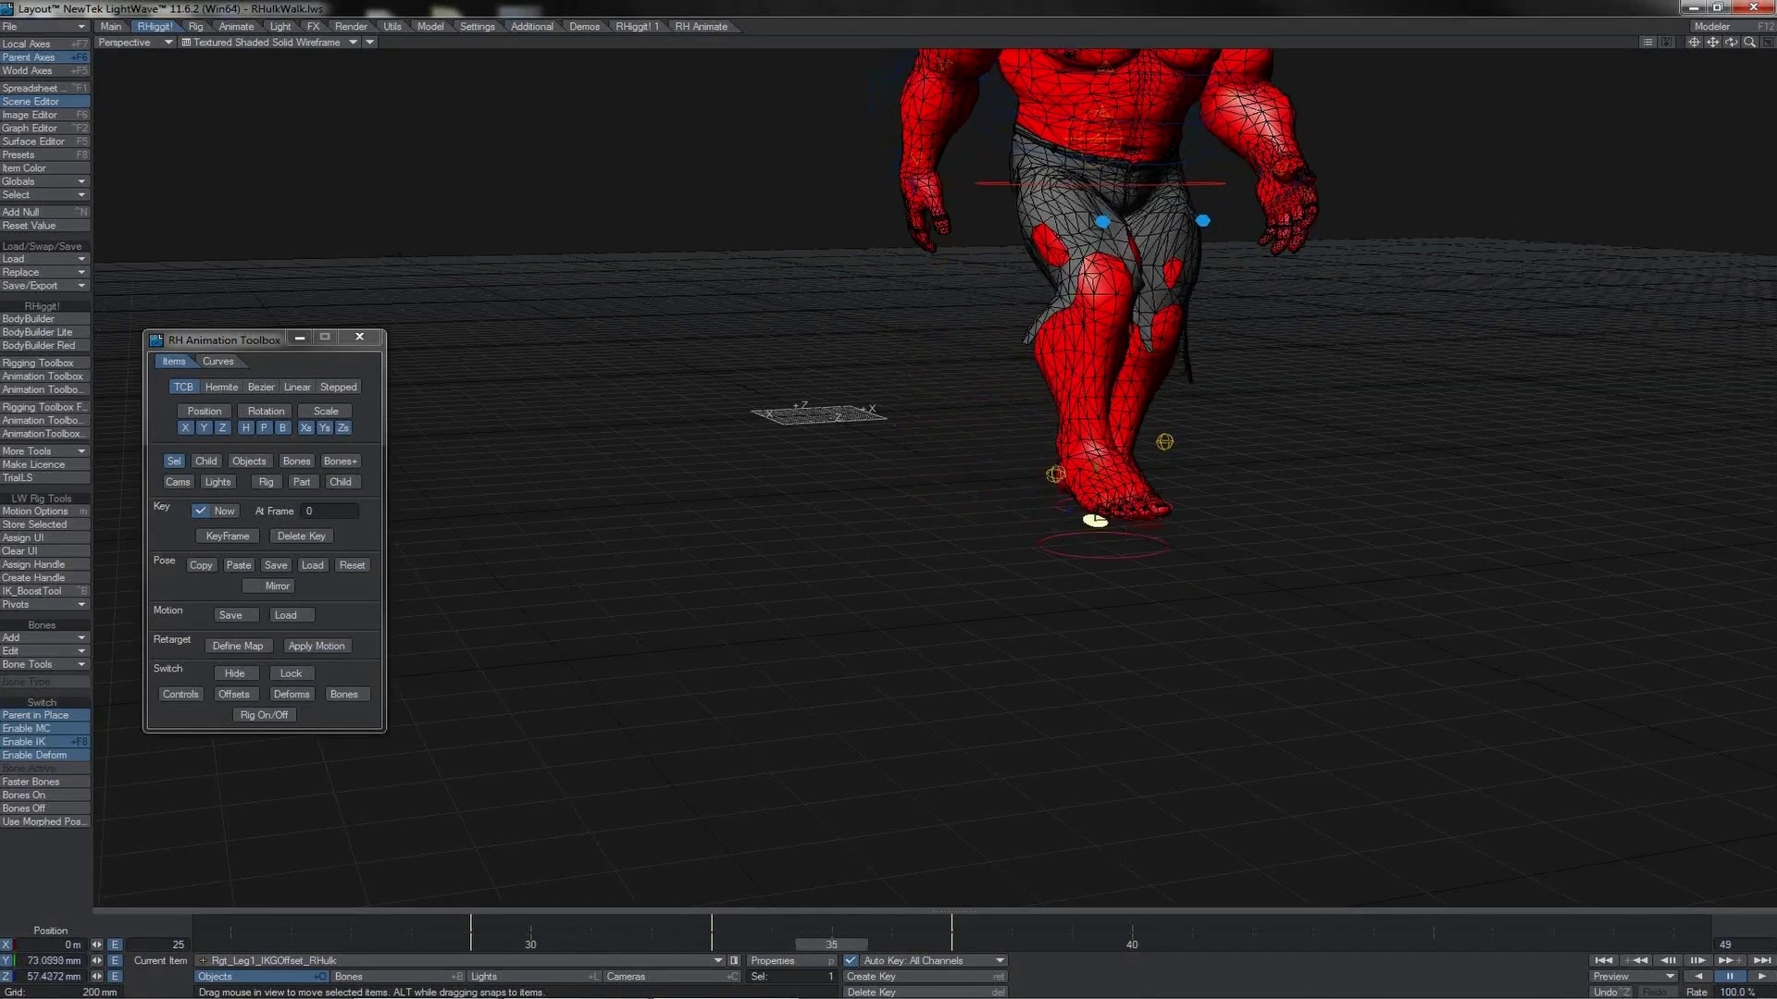
left_click(1103, 561)
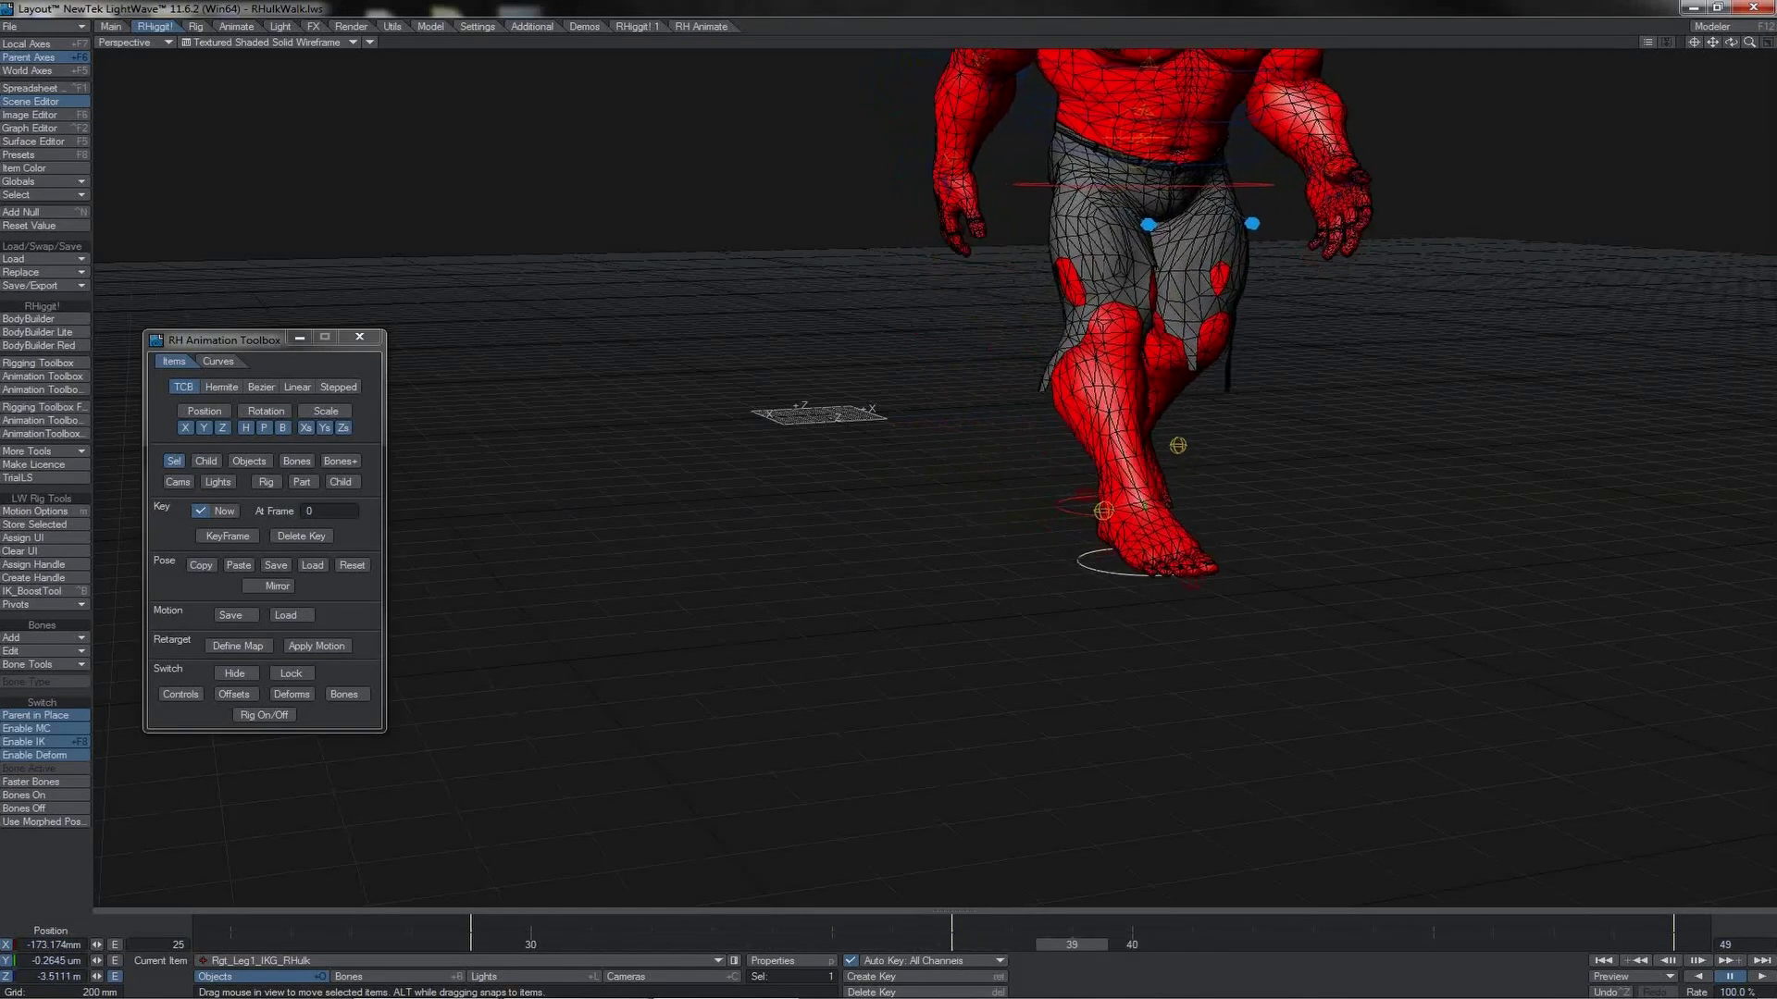
left_click_drag(832, 945, 530, 945)
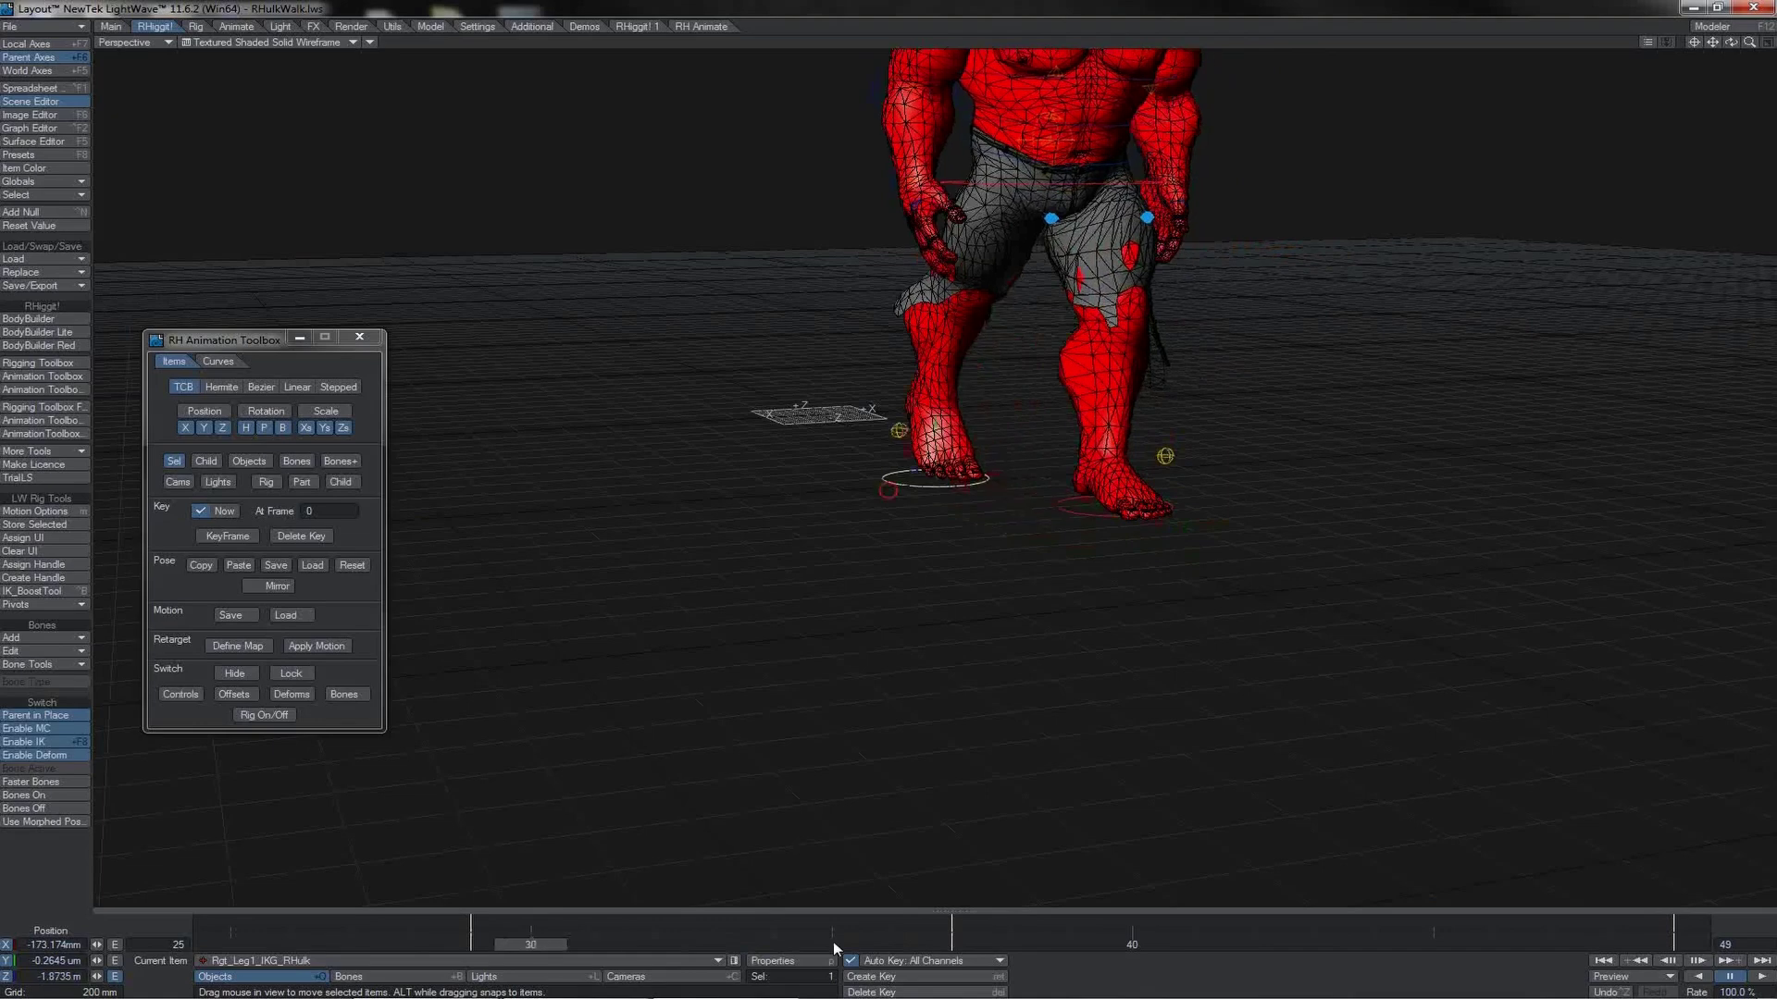
key("Down")
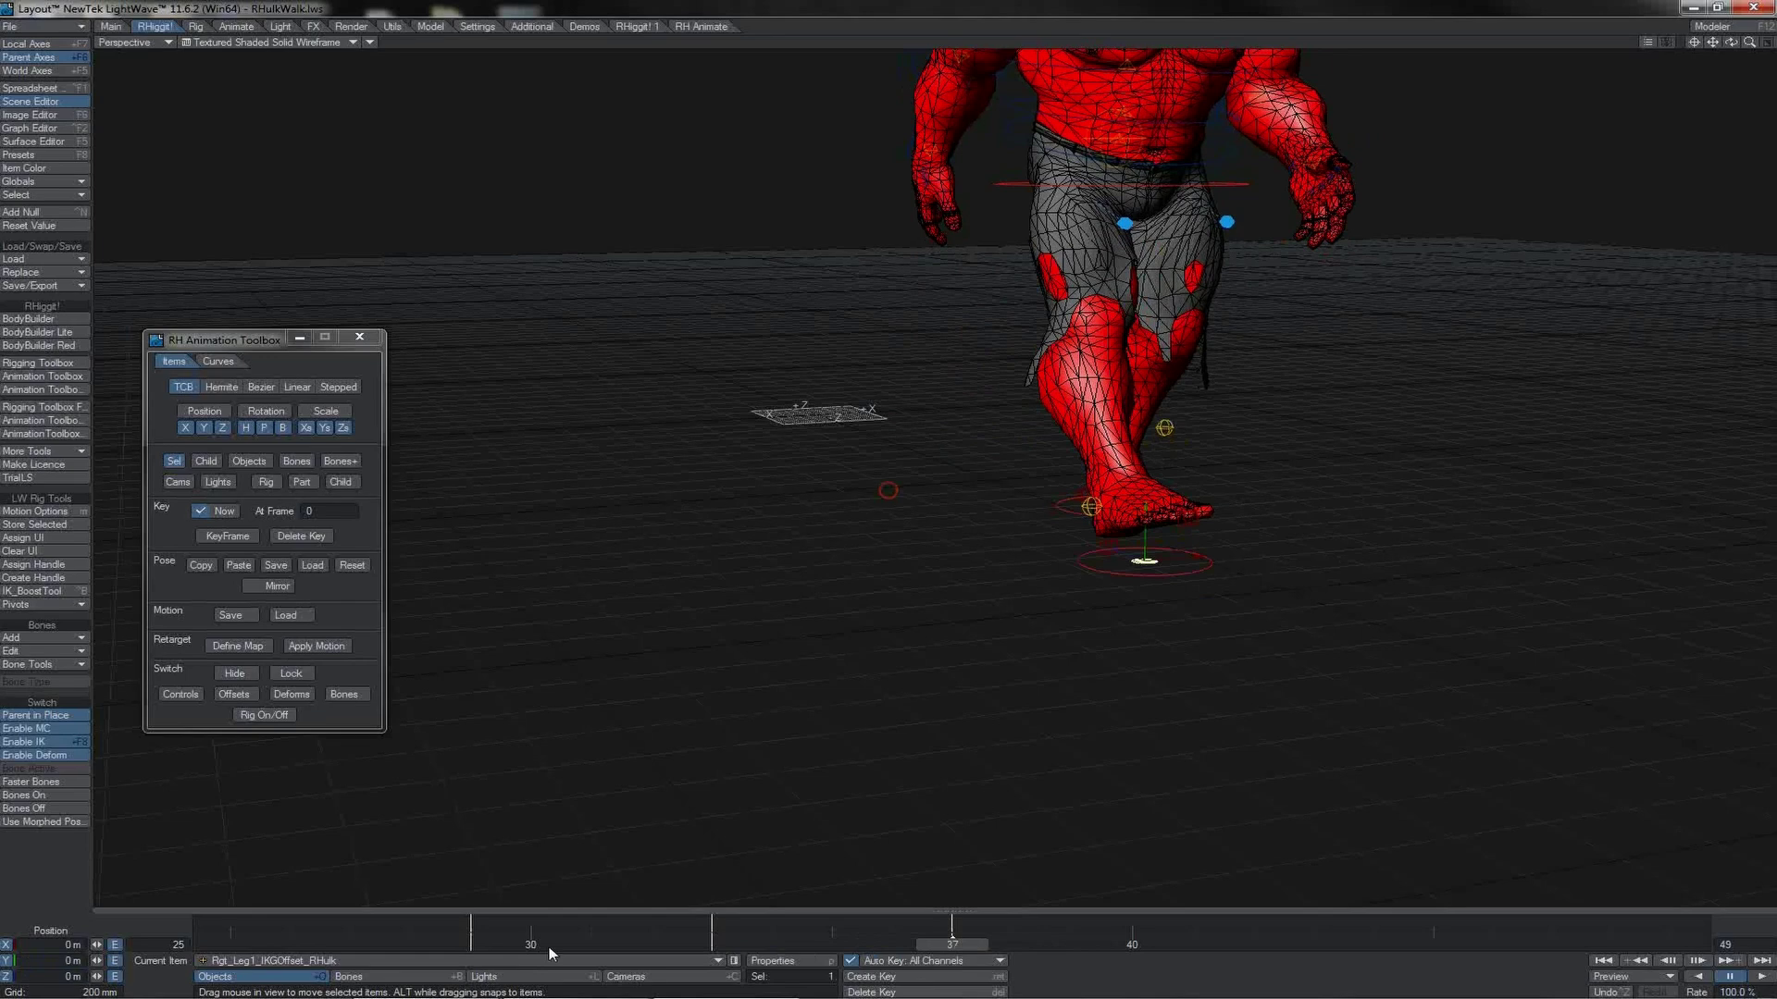
- At frame 36, pitch the right leg's IK goal offset toes-up and move it to about -97 mm on Z
key("3")
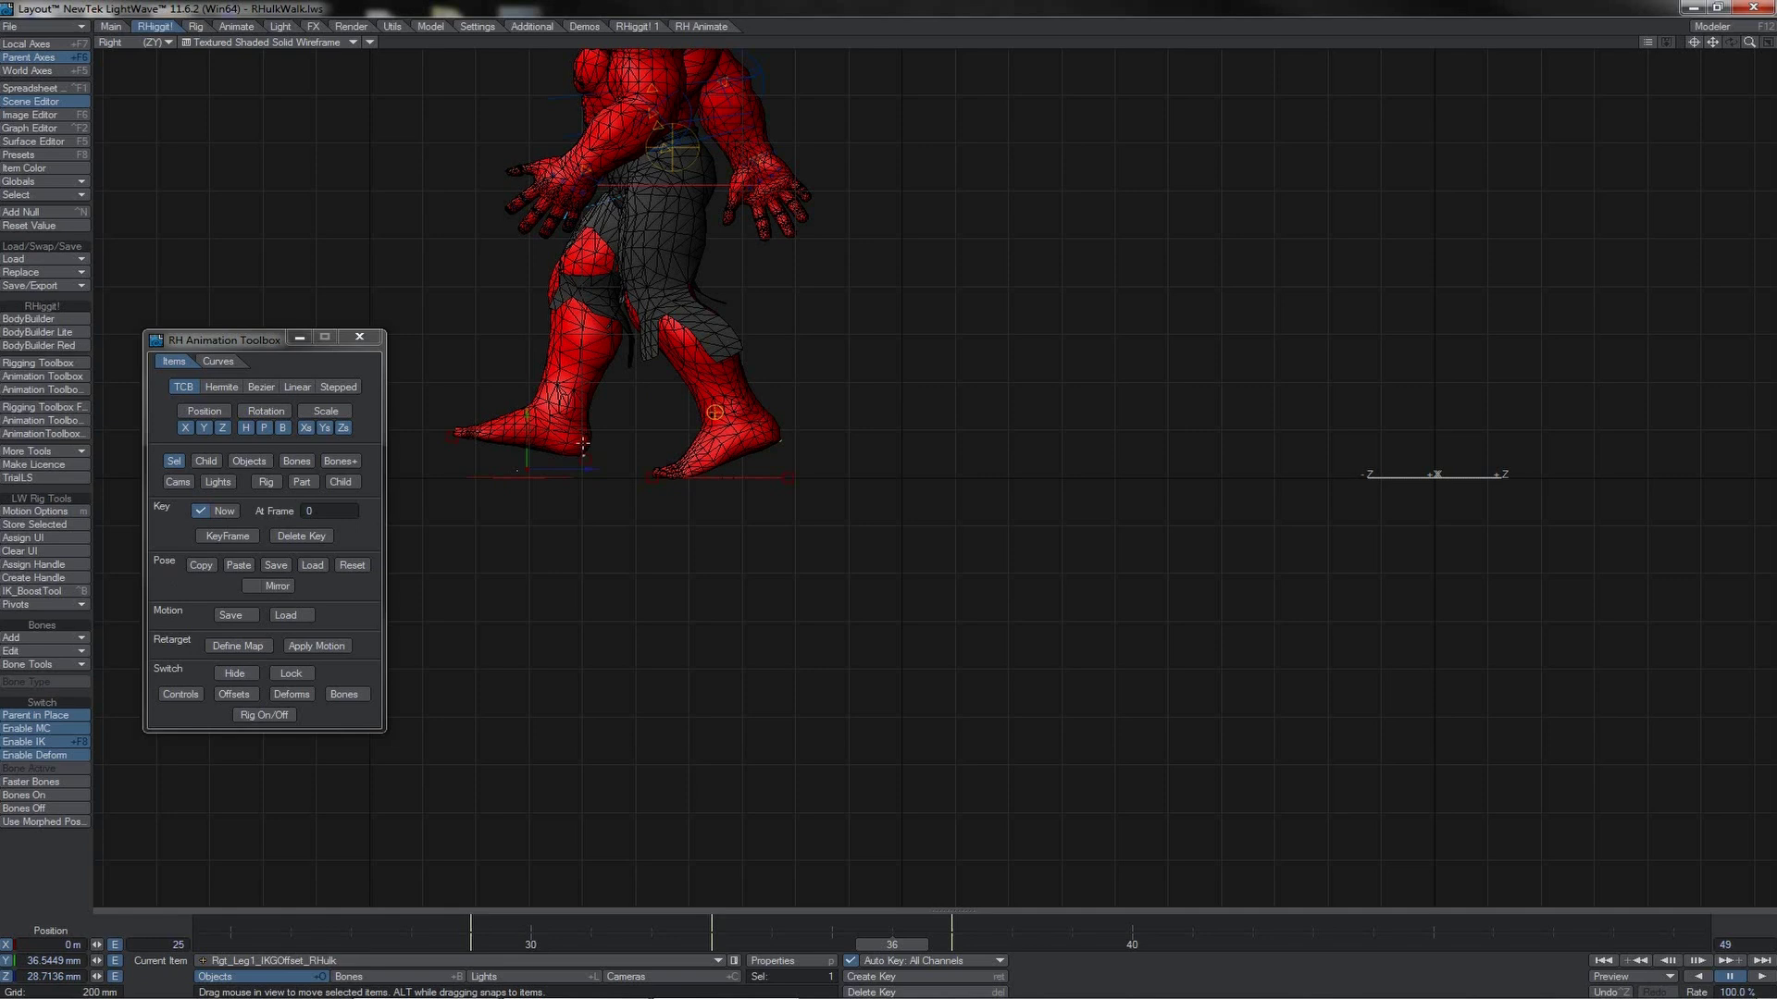
key("y")
left_click_drag(888, 546, 888, 490)
key("t")
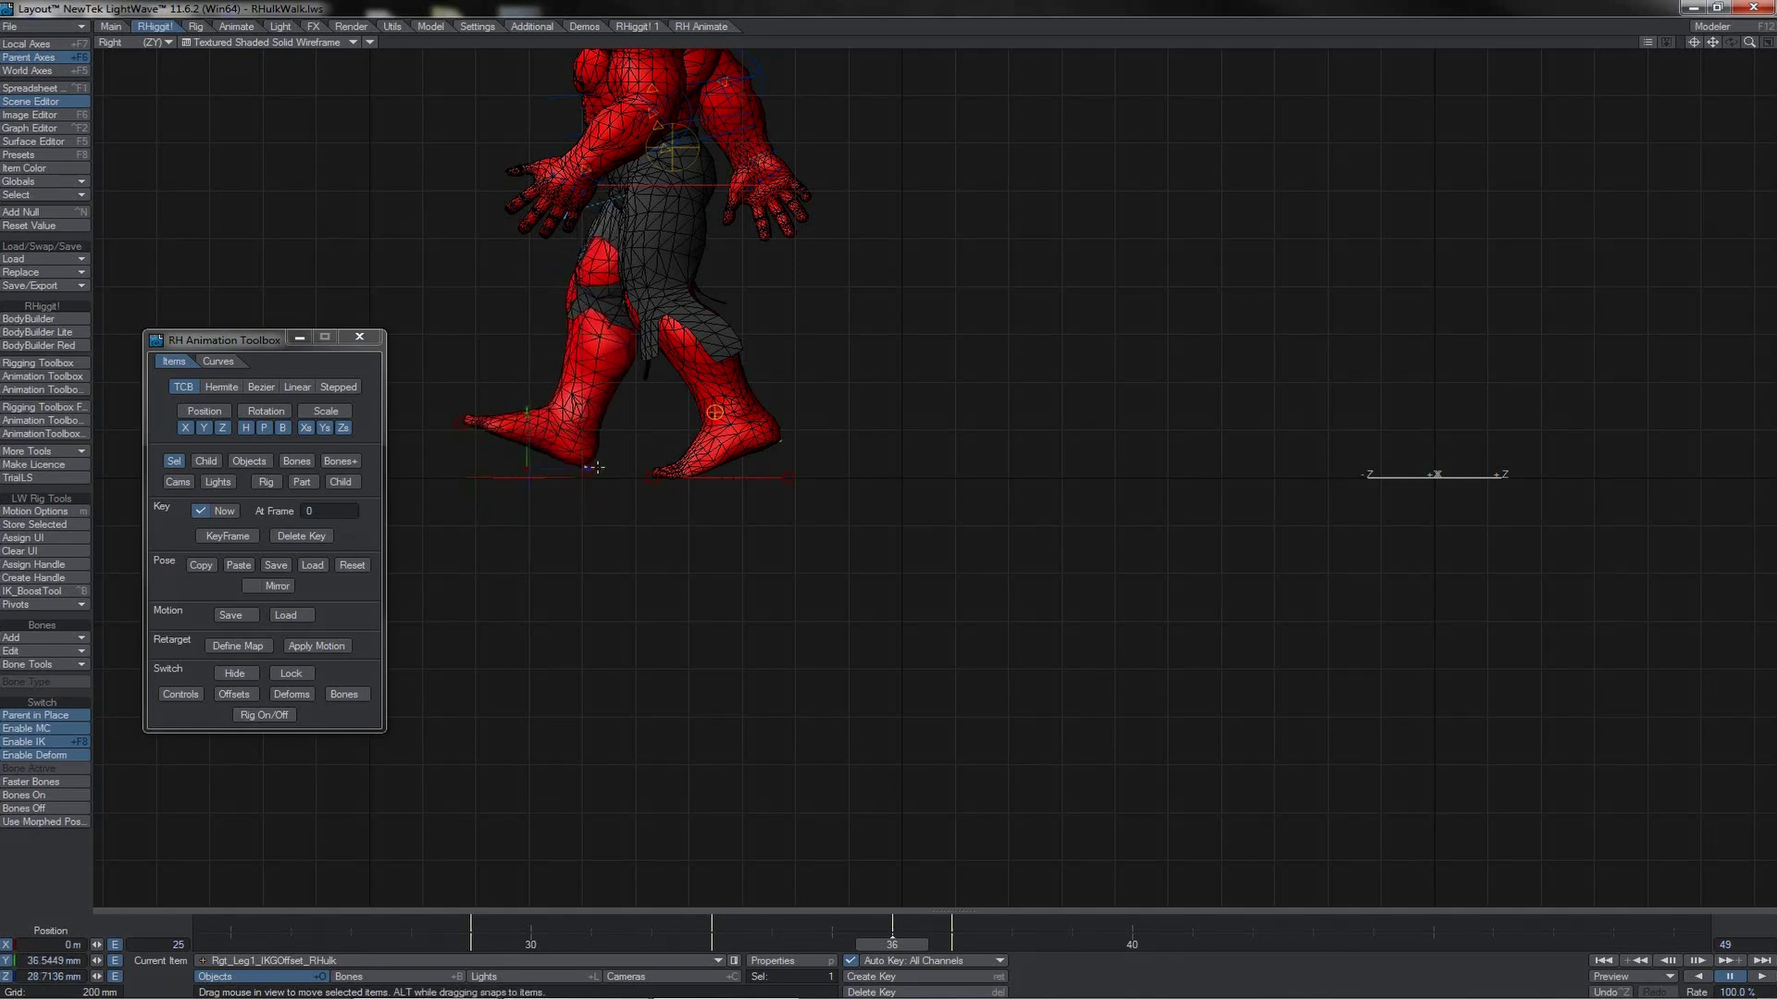
left_click_drag(592, 467, 556, 468)
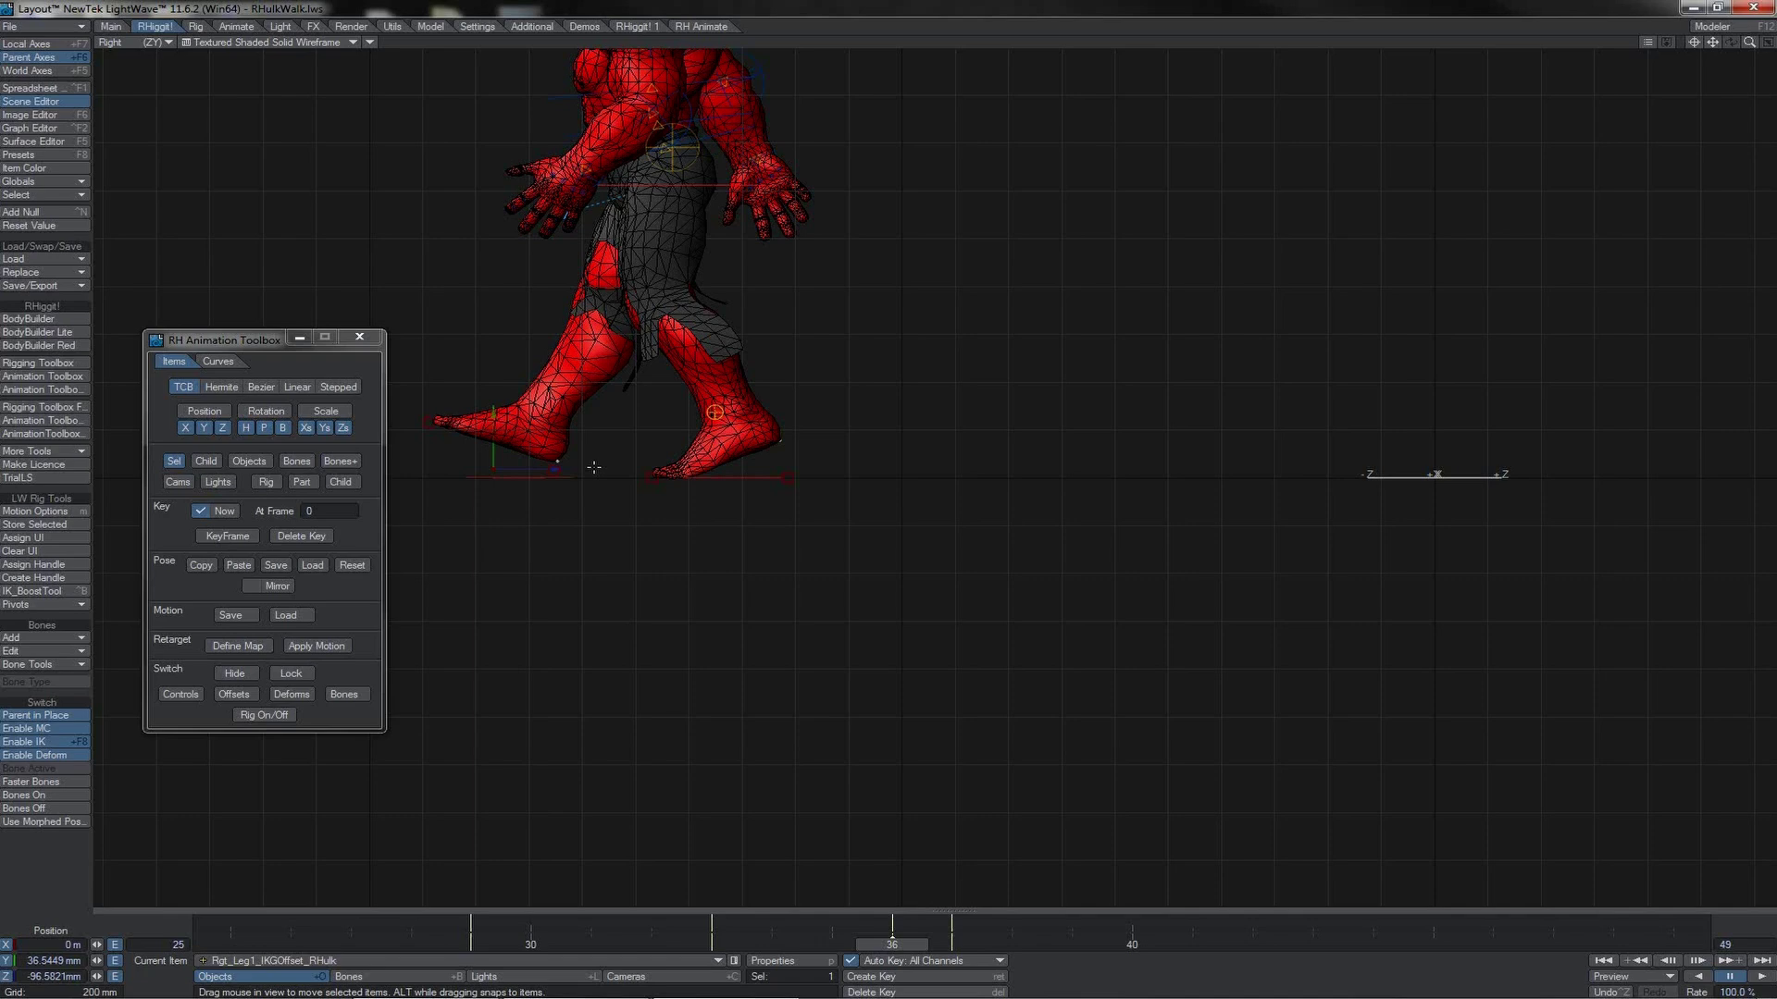
- Examine the right foot's landing frame by frame around frames 33 to 38, in the side view and the perspective view
key("Right")
key("Left")
key("Left")
key("Left")
key("Left")
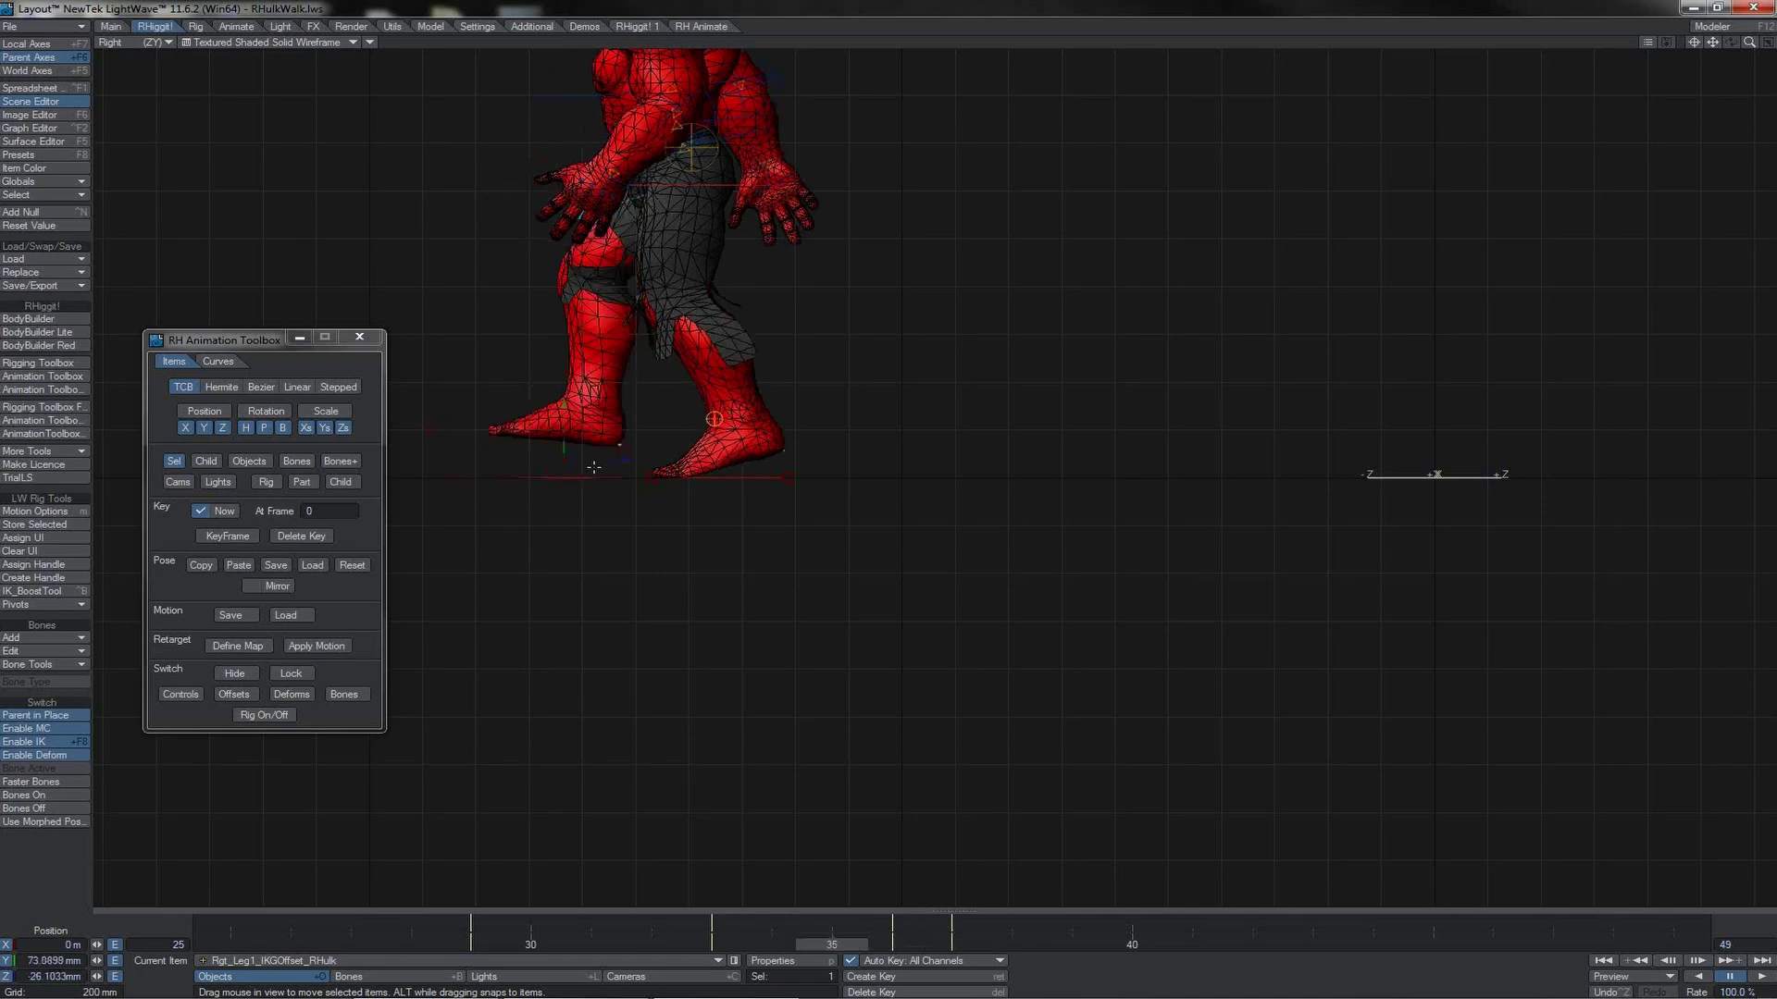
key("Right")
key("Right")
key("Right")
key("Right")
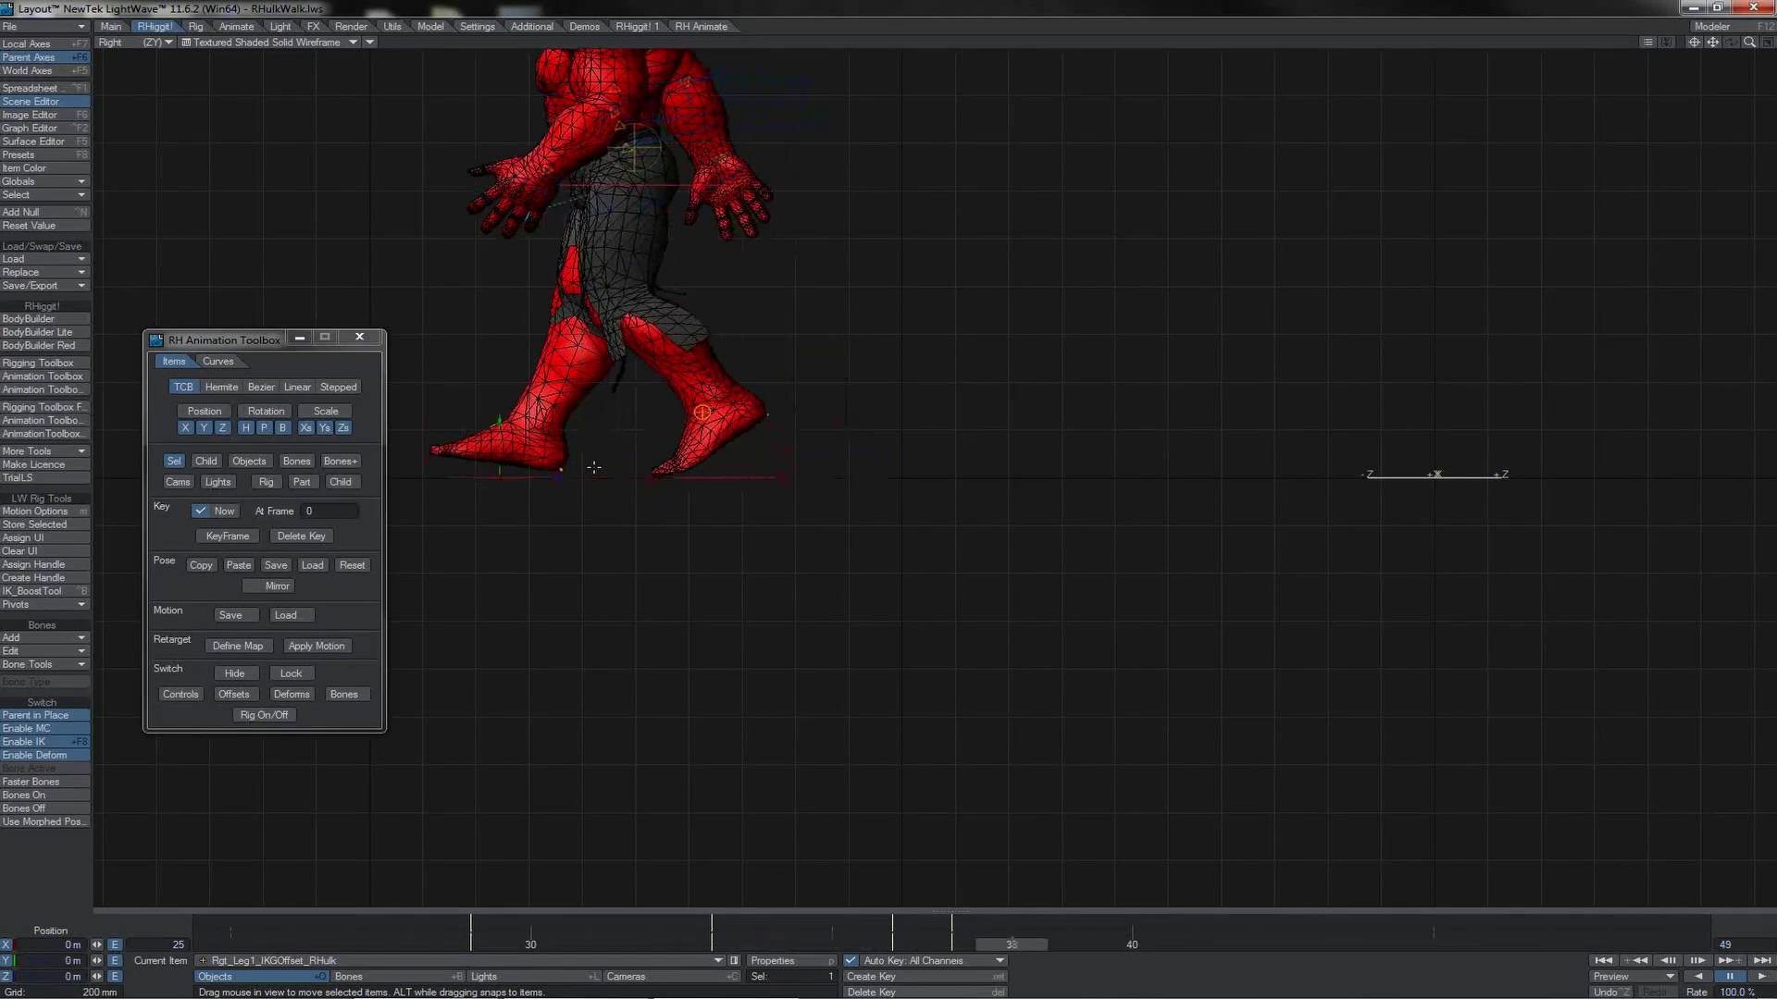
key("Left")
key("Left")
key("Left")
key("Right")
key("Right")
key("Right")
key("Right")
key("0")
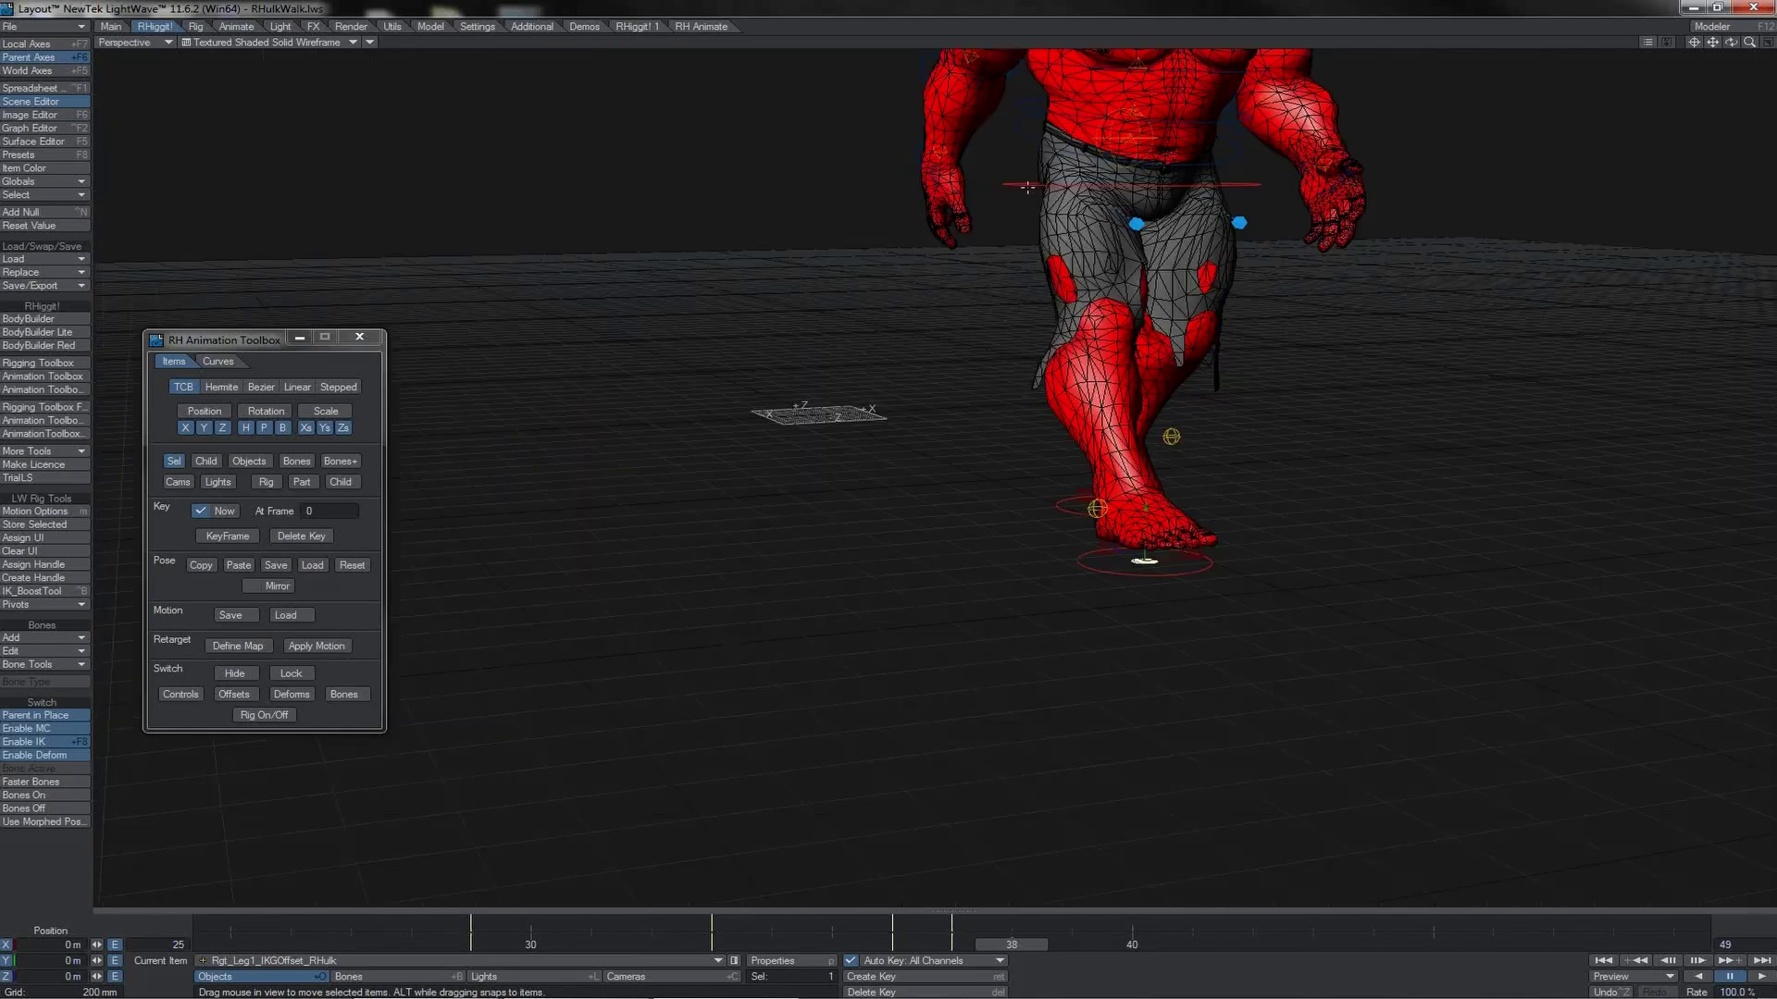
- Select the main root offset control with the help of the bounding-box display, and turn the view toward the character's front
left_click(335, 42)
left_click(289, 15)
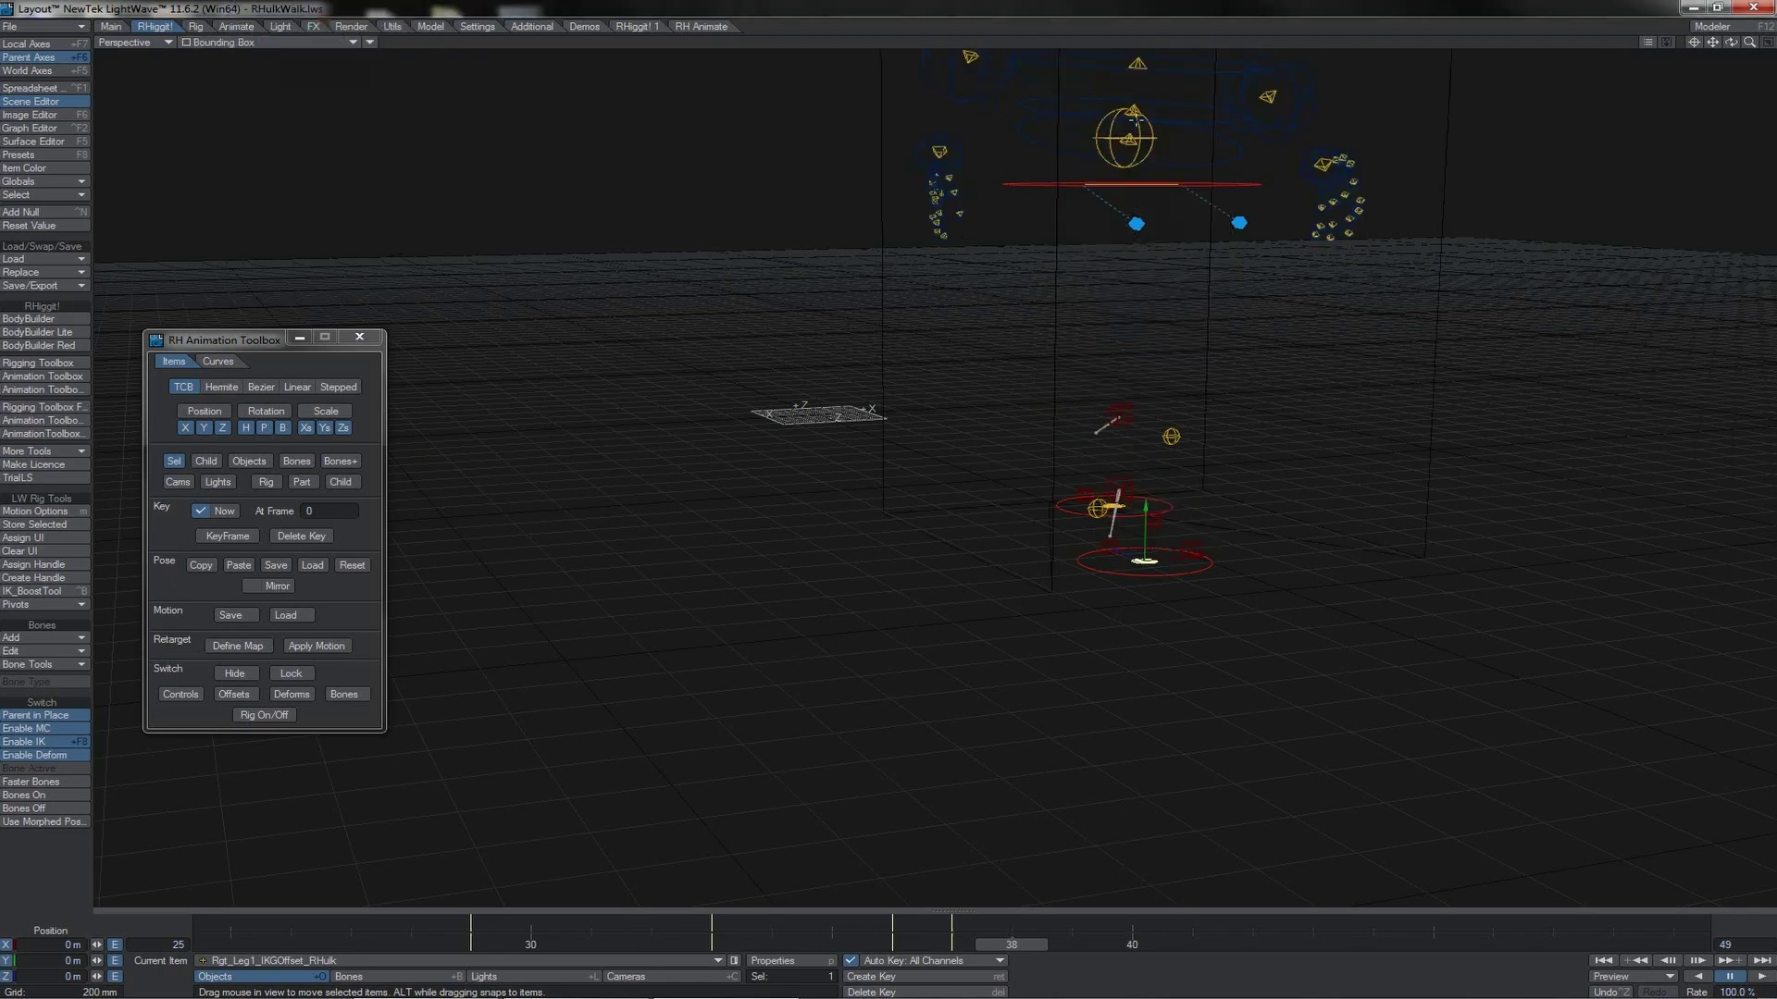
left_click(1238, 181)
left_click_drag(1734, 45, 1558, 114)
key("Down")
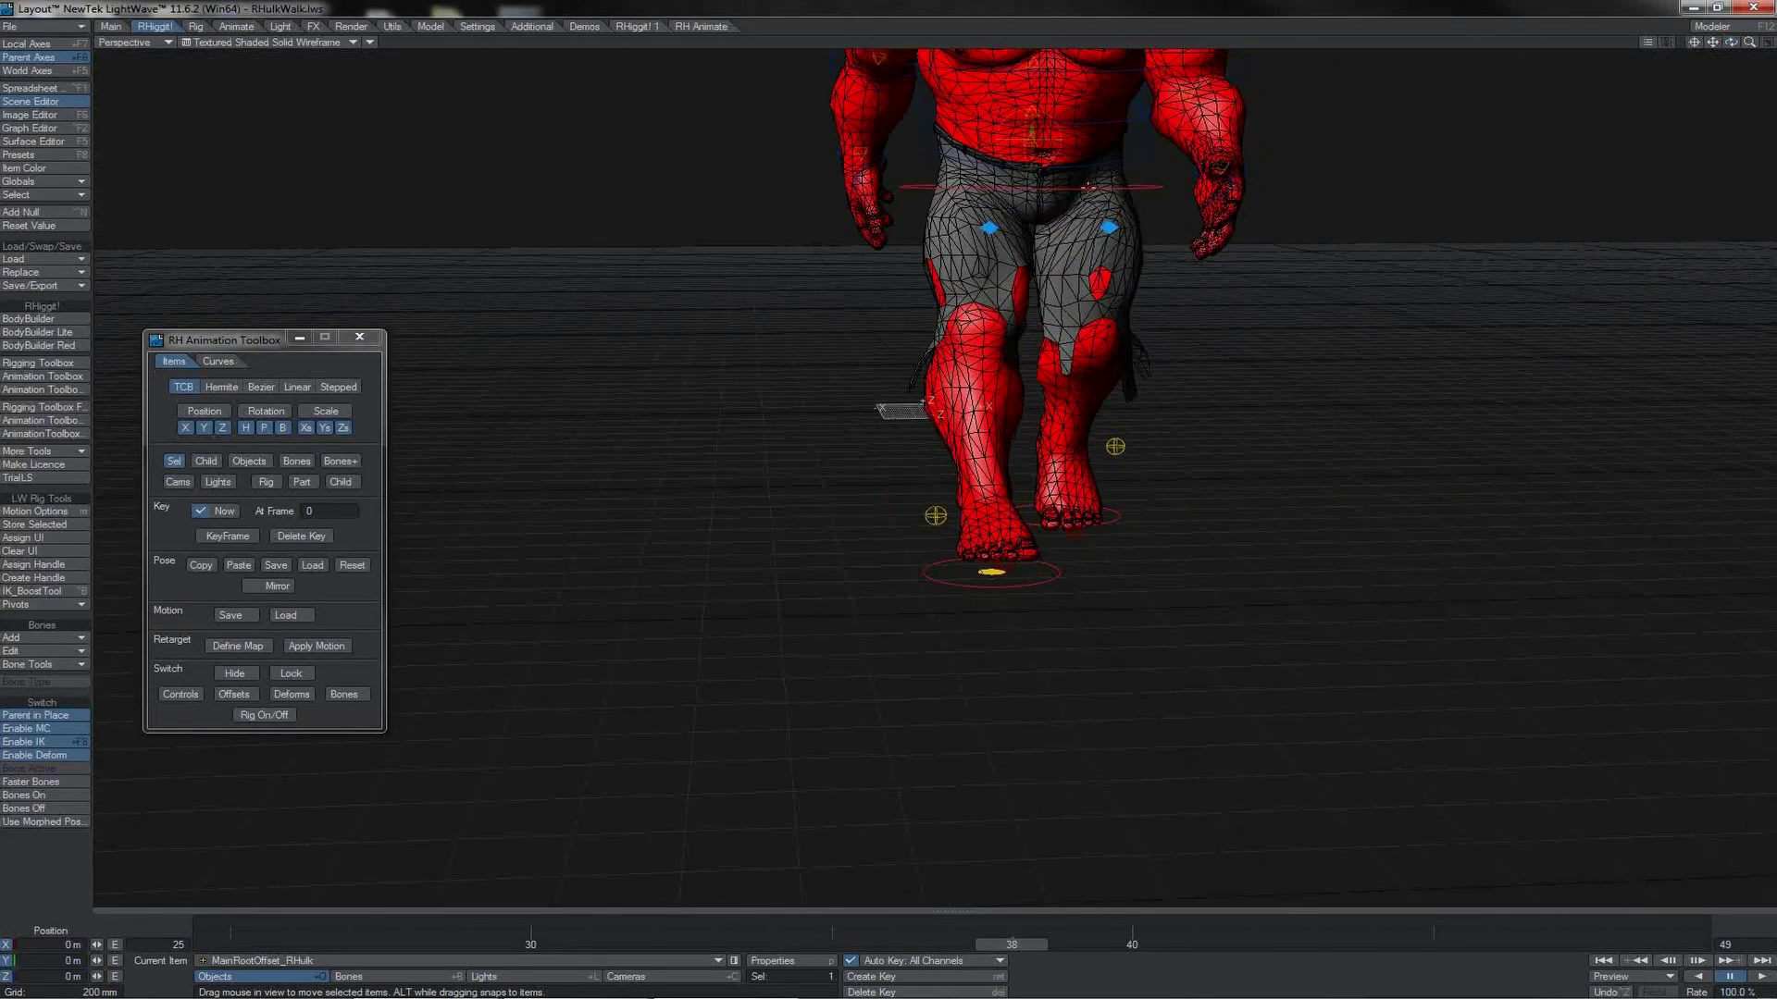
- Try to shift the main root offset sideways and bank it to -13.90° at frame 38
left_click_drag(1088, 187, 1025, 166)
key("y")
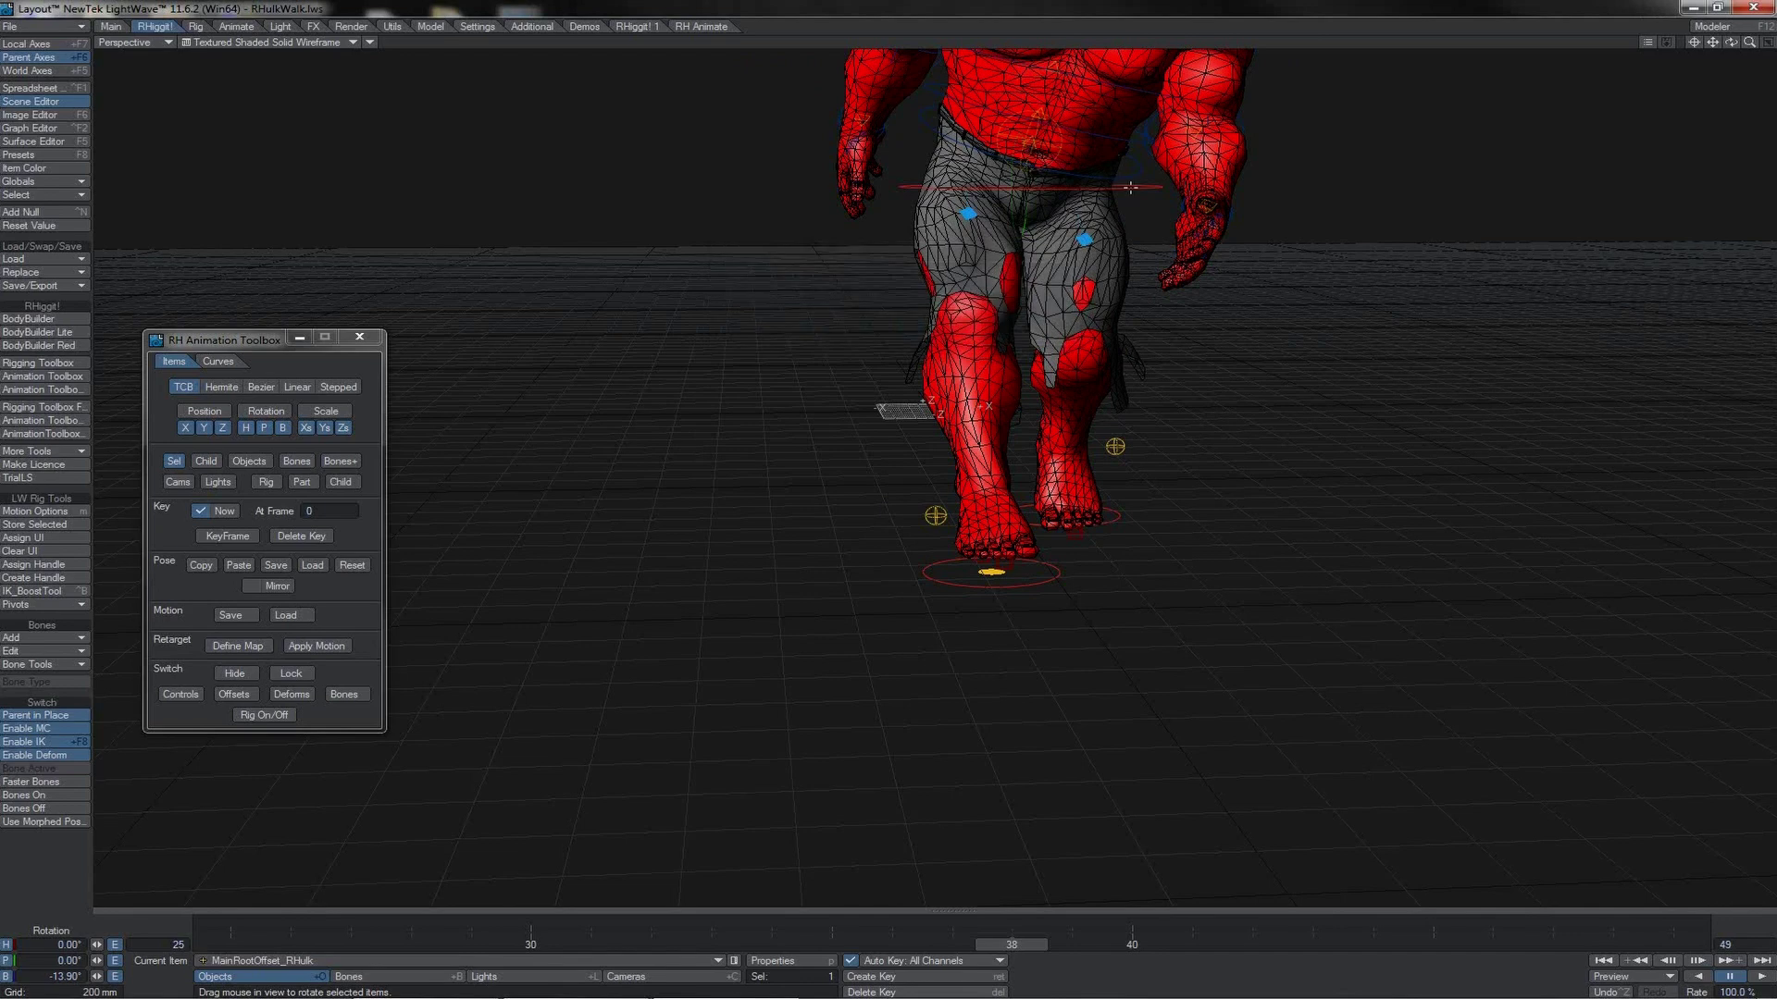
key("Left")
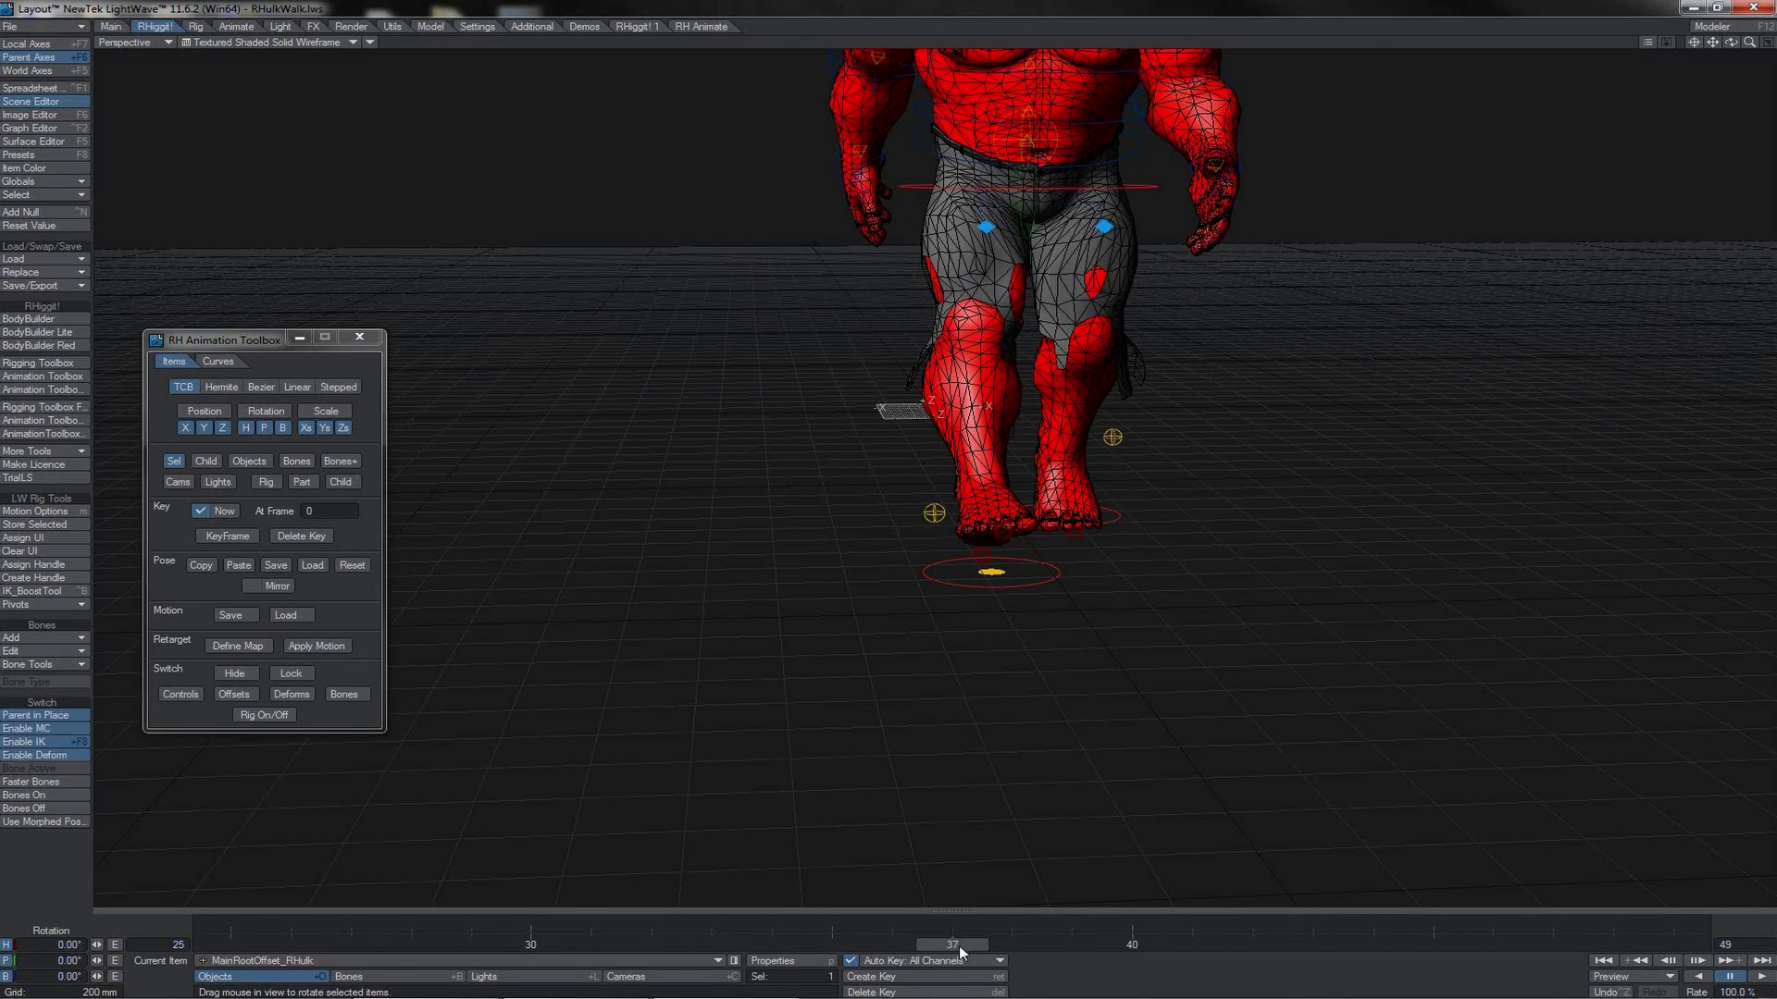
mouse_move(959, 946)
left_mouse_down()
mouse_move(771, 945)
mouse_move(959, 947)
left_mouse_up()
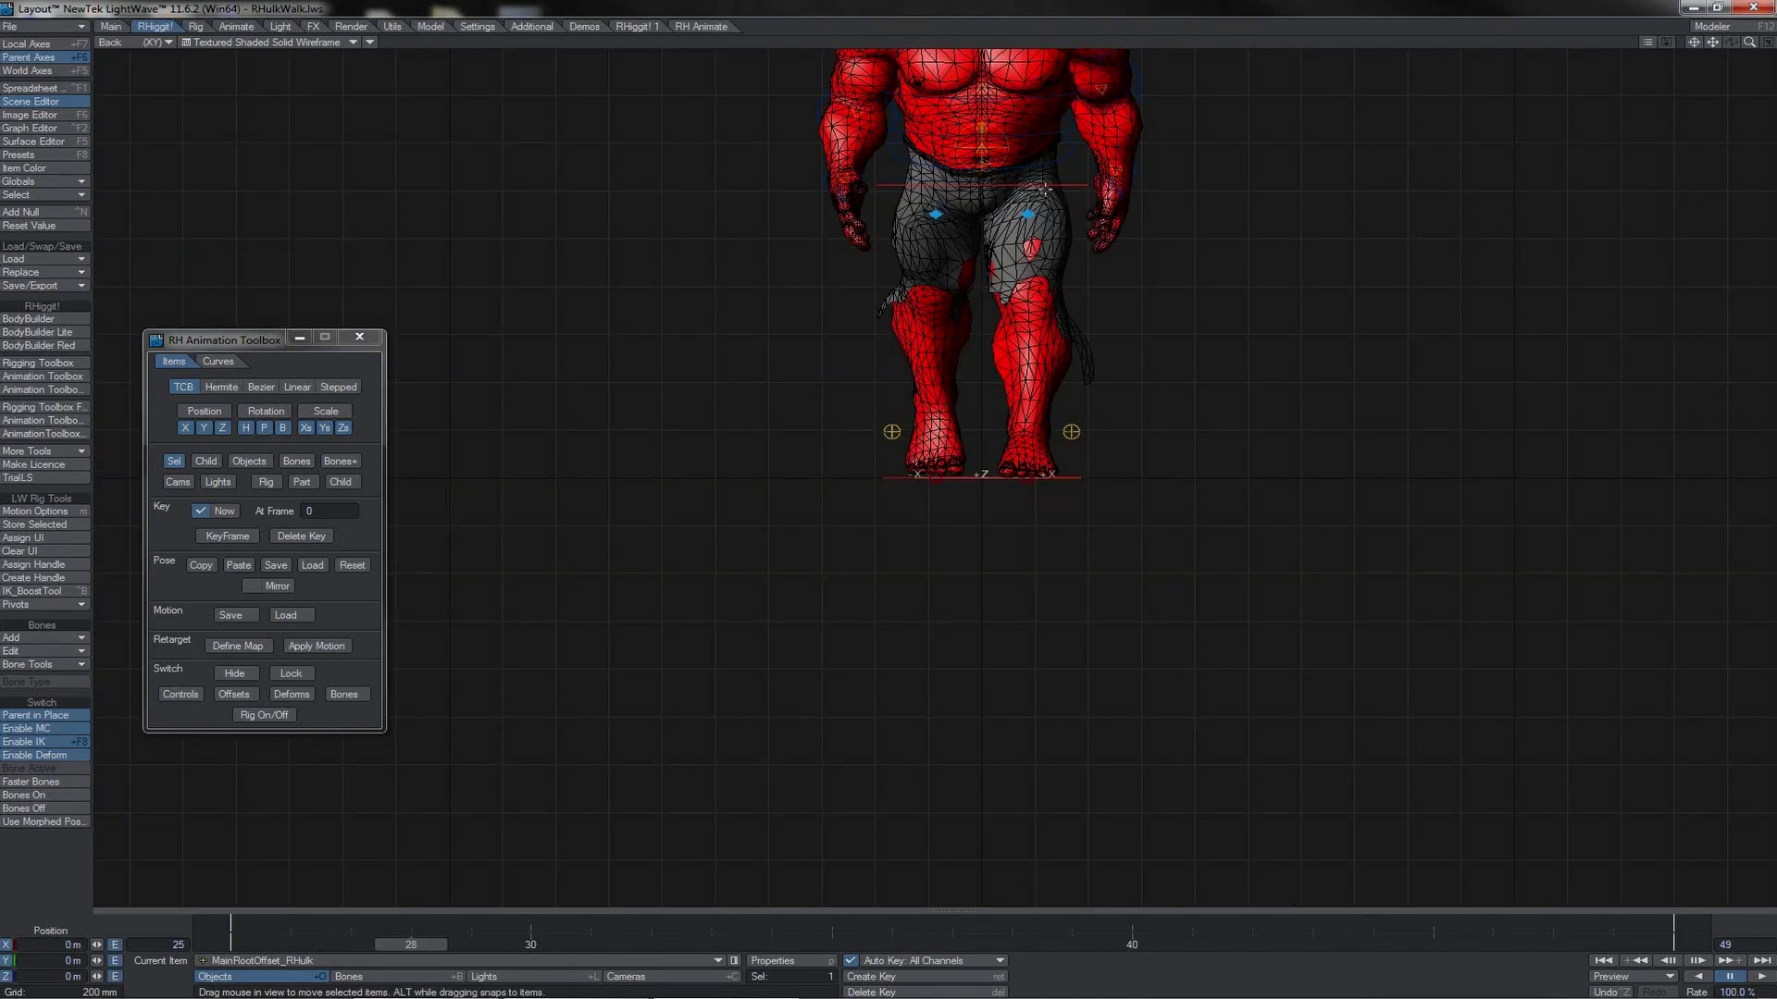
- At frame 28, shift the main root offset to about 49 mm on X in the back view and bank the hips
left_click_drag(1044, 188, 1063, 189)
left_click_drag(894, 490, 888, 490)
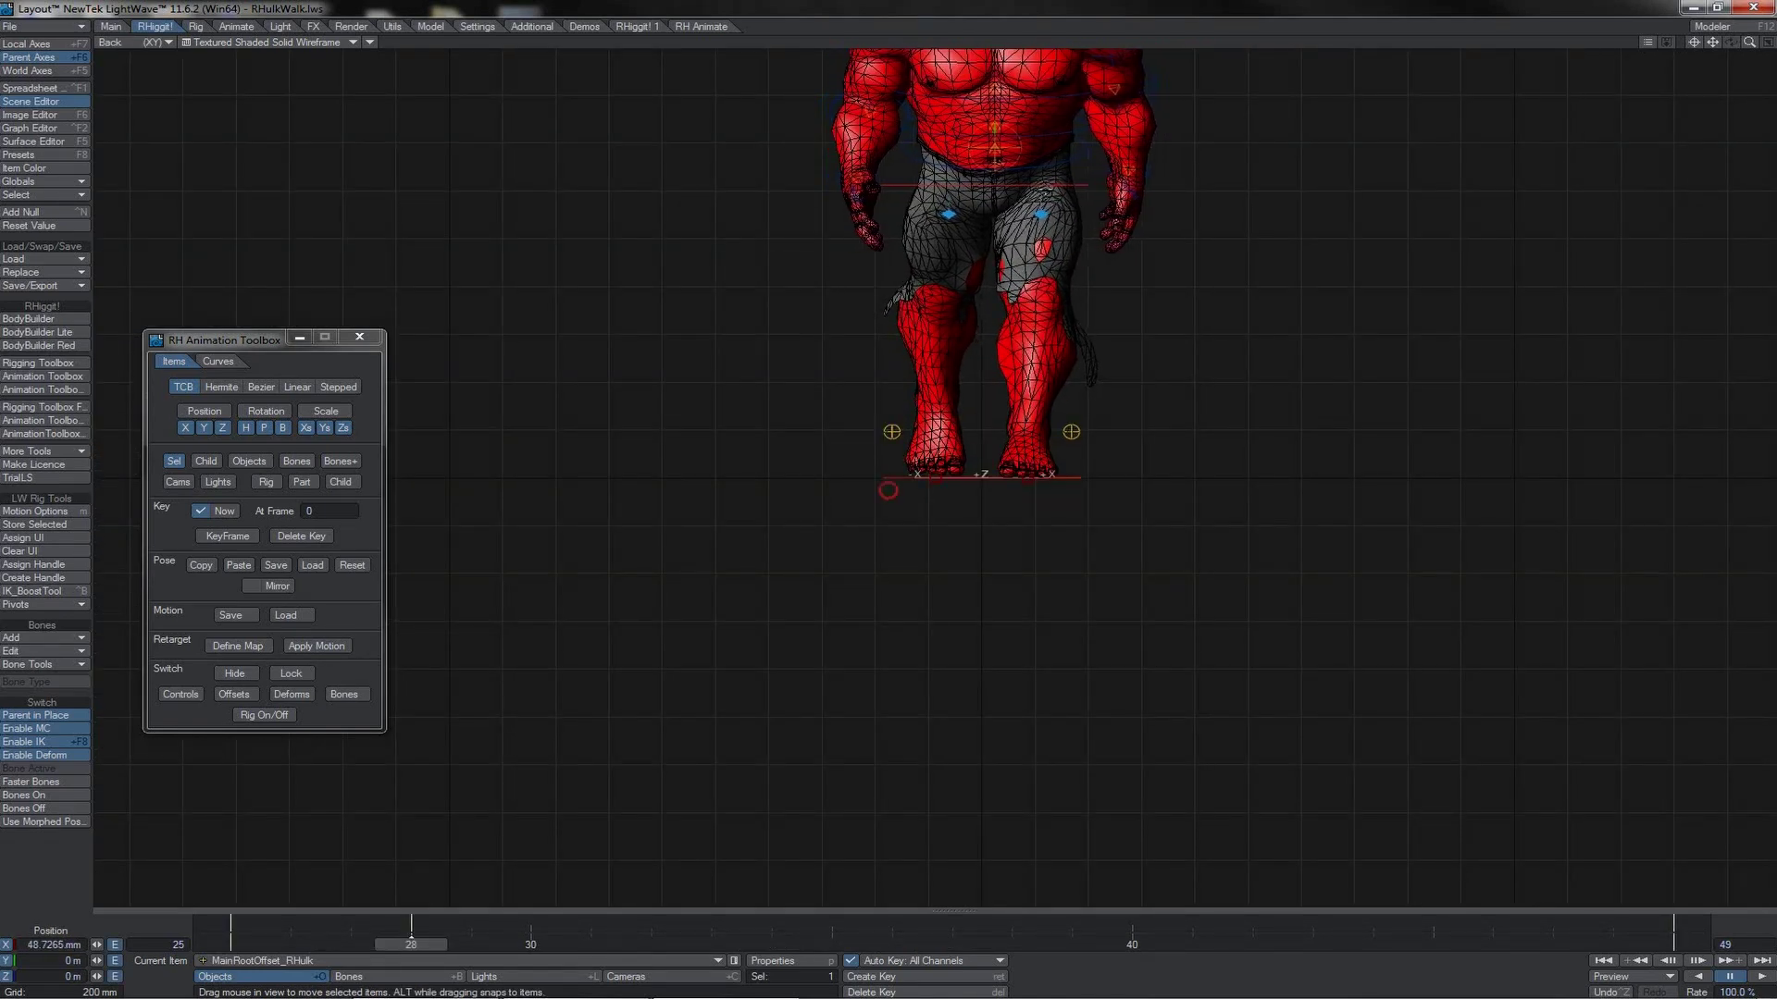
key("y")
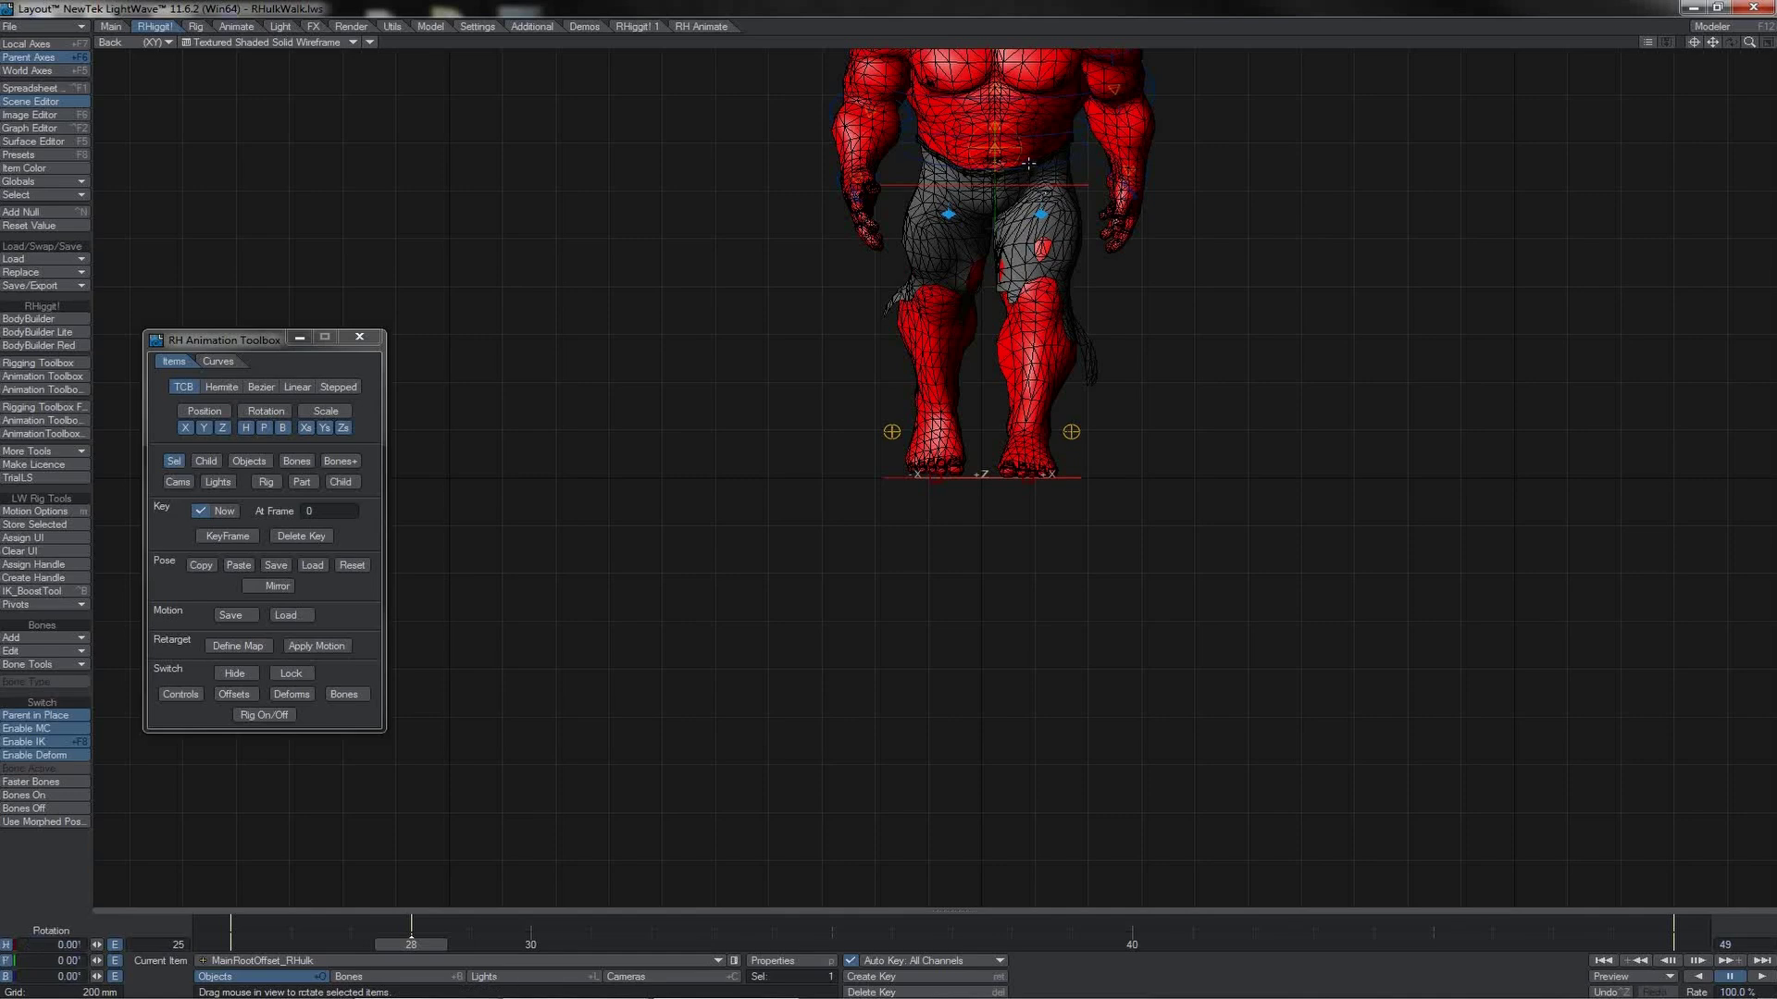
left_click_drag(1046, 193, 1045, 183)
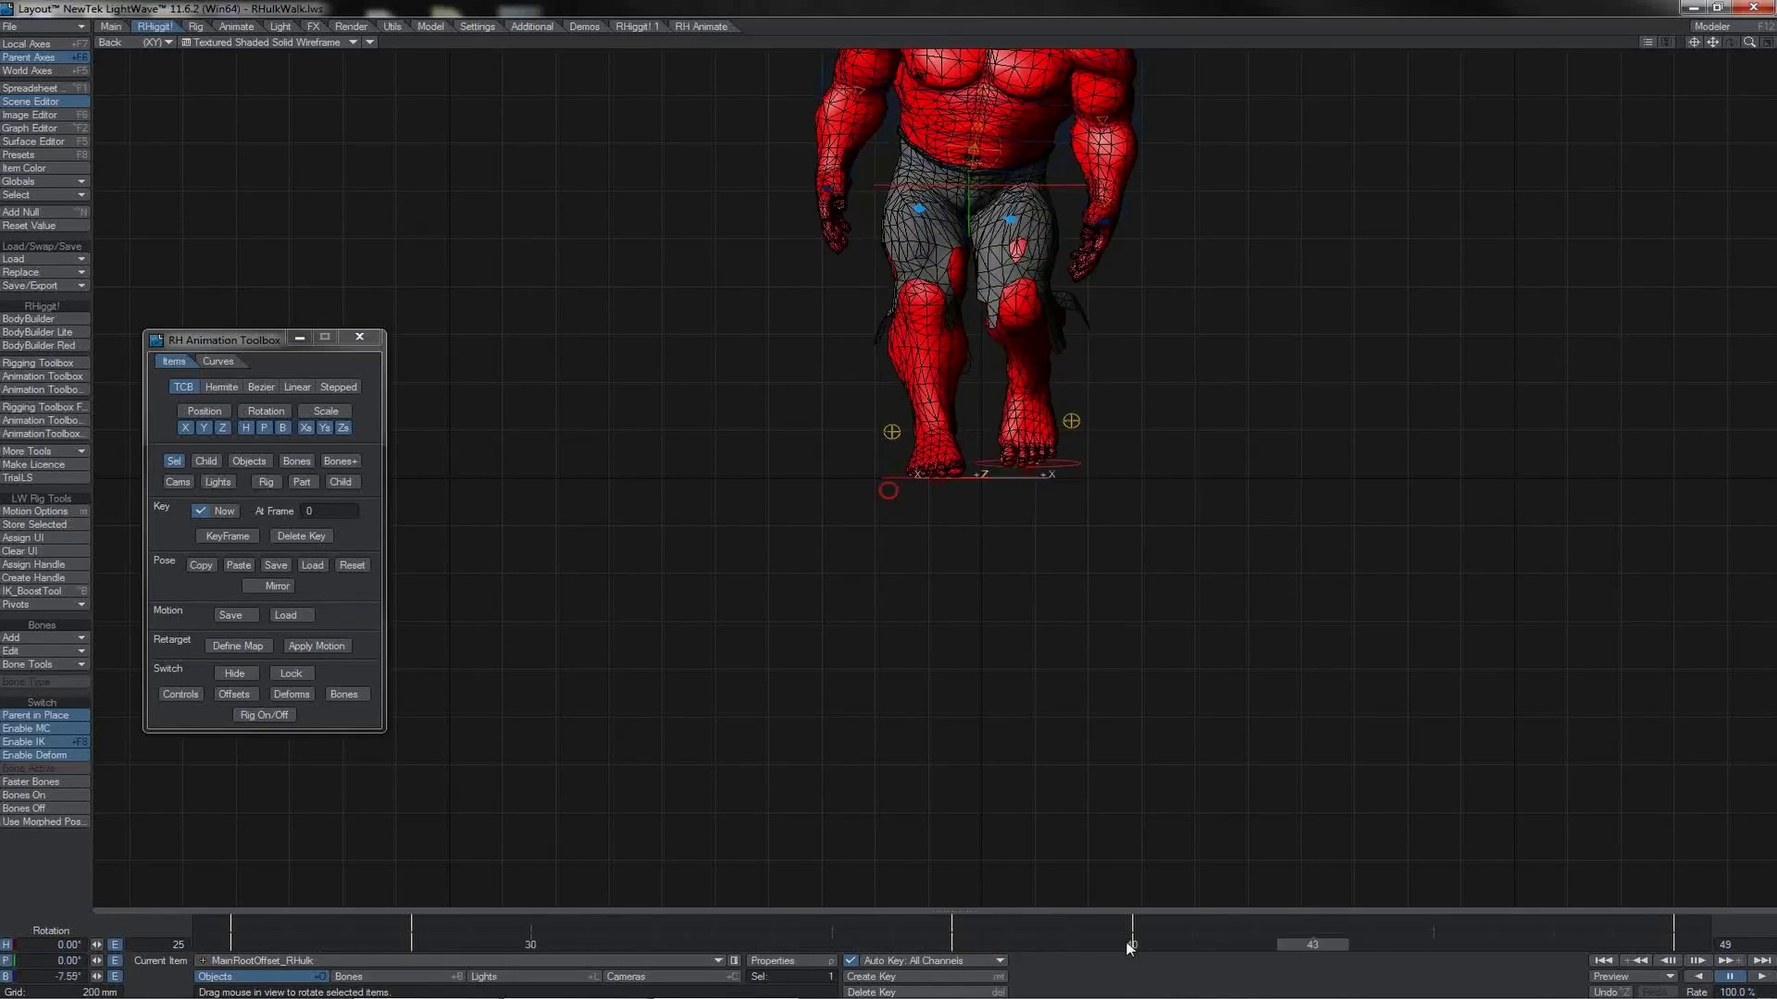
left_click(1062, 158)
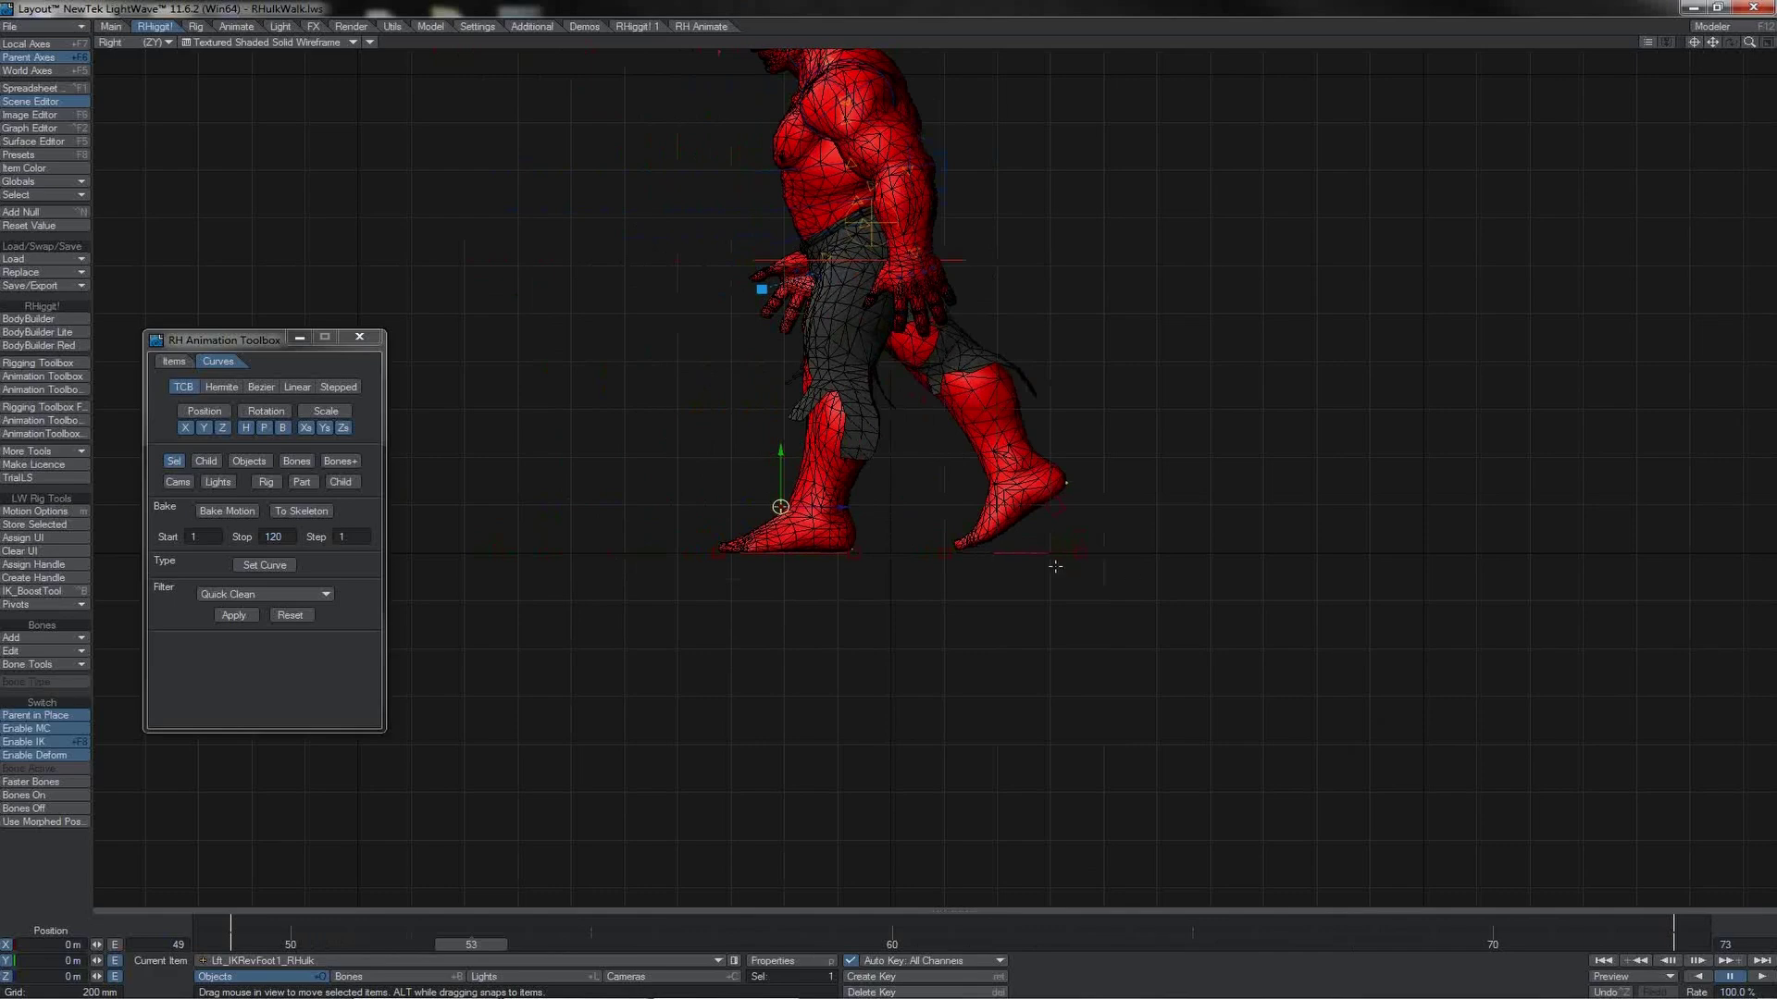
- Try to lift the right leg's IK goal at frame 53, and undo the move
left_click(1036, 554)
left_click_drag(1068, 555, 1073, 518)
key("ctrl+z")
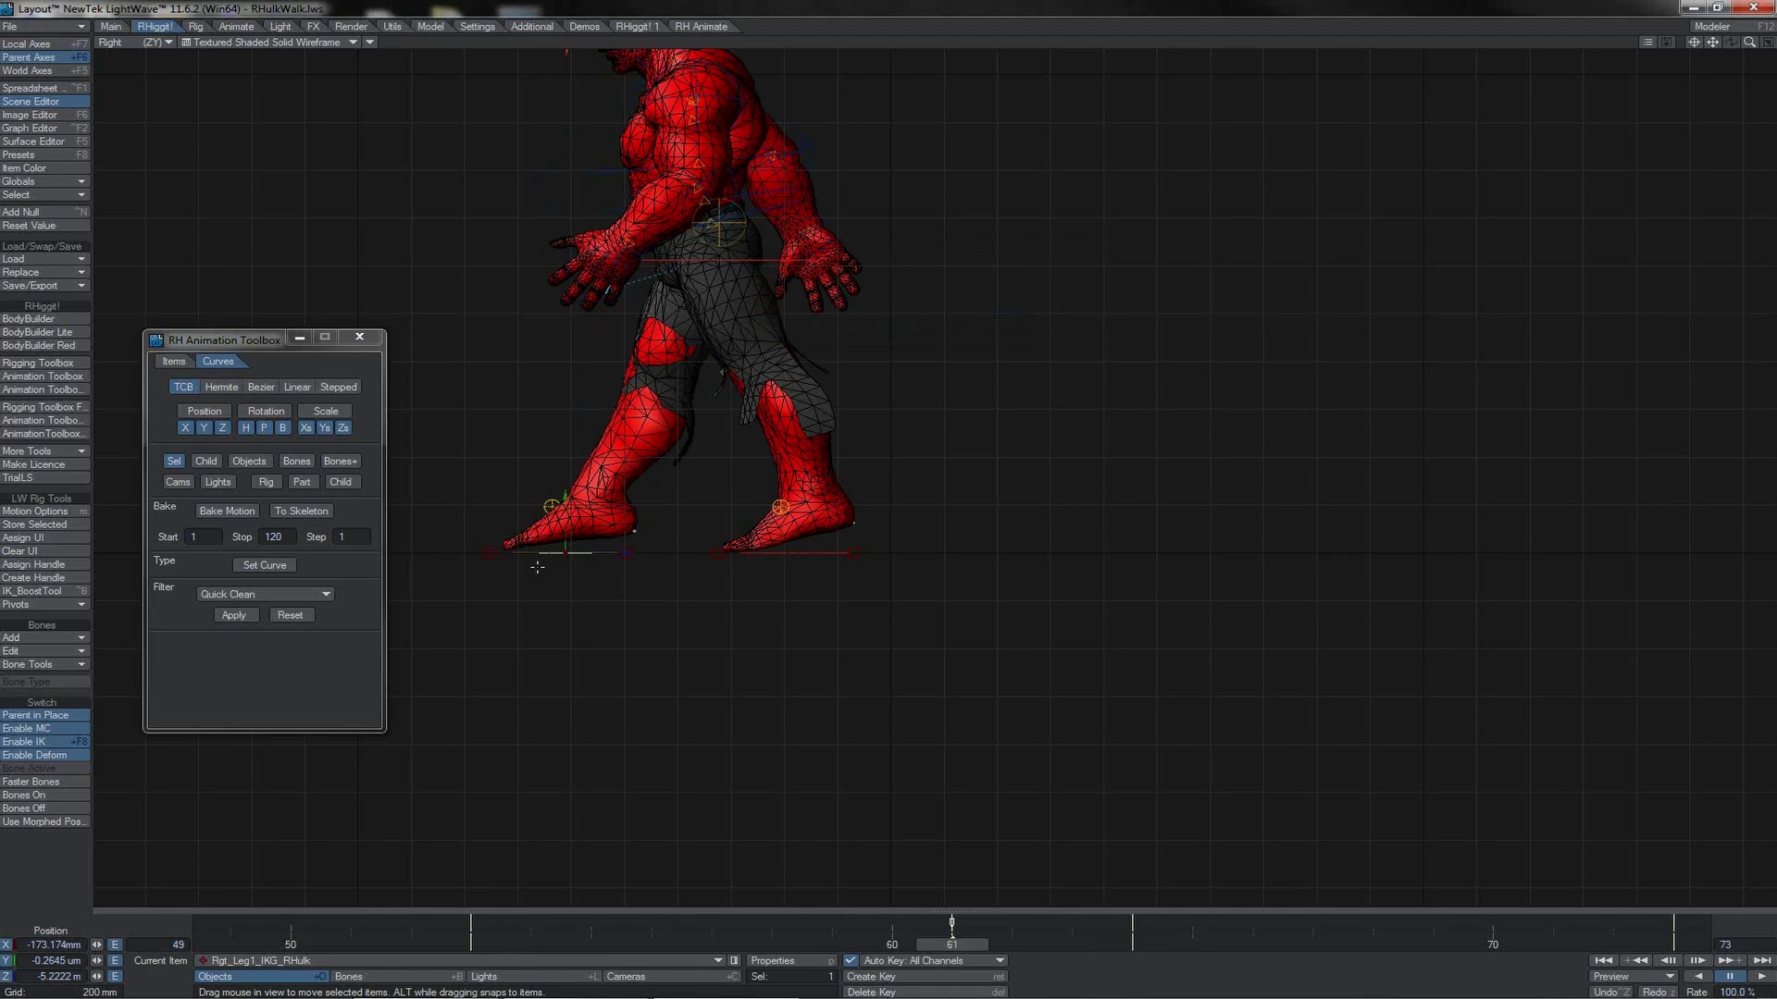
- At frame 61, pitch the right leg's IK goal to 30.90° and reposition it so the heel meets the ground
key("y")
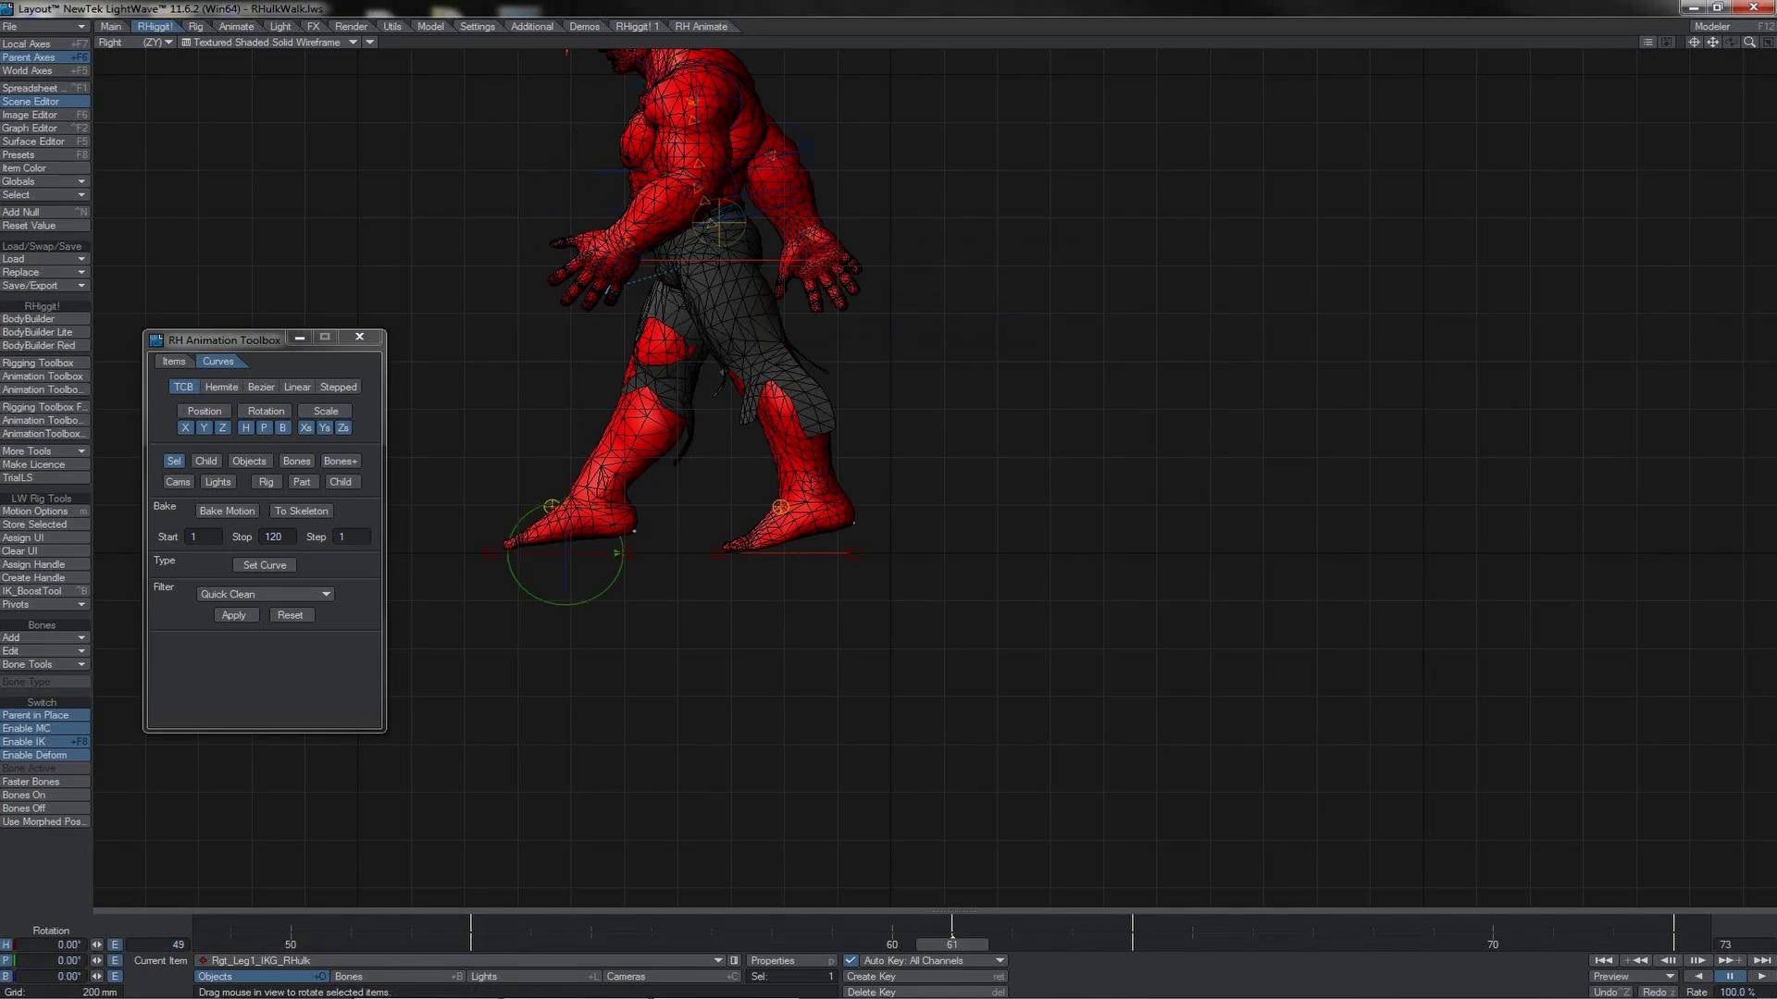
mouse_move(618, 553)
left_mouse_down()
mouse_move(609, 579)
mouse_move(618, 541)
left_mouse_up()
key("t")
key("y")
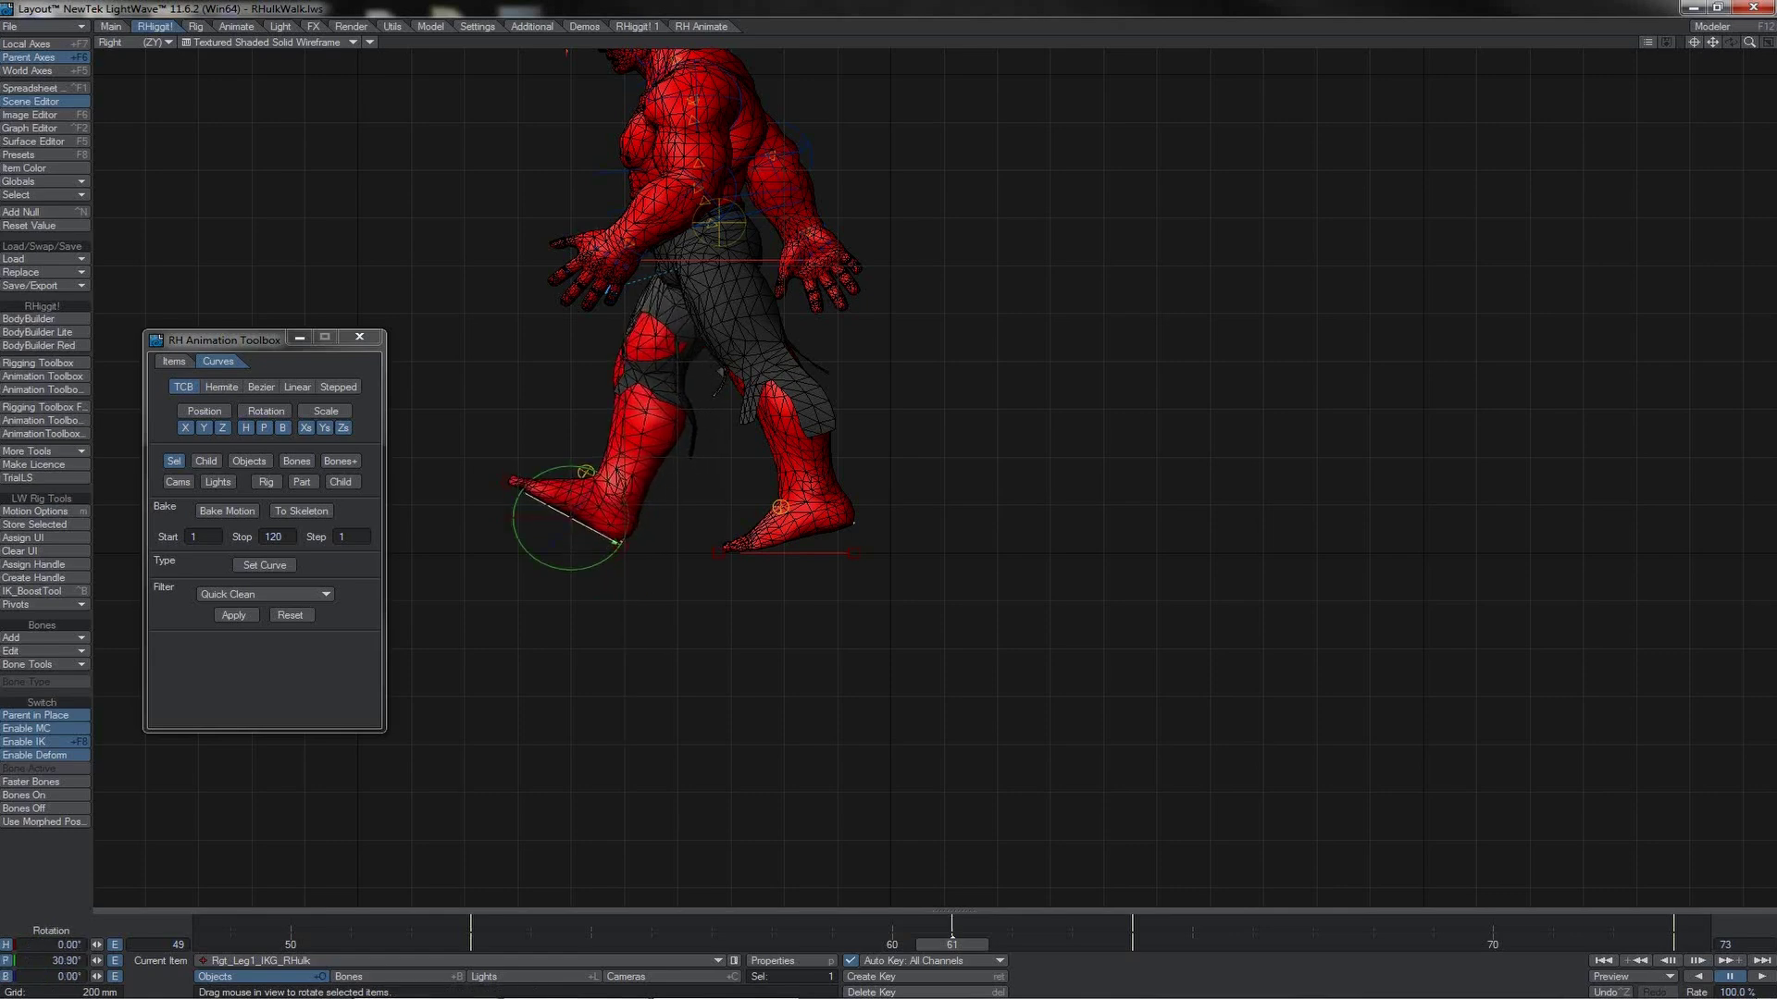
key("t")
left_click_drag(661, 463, 652, 474)
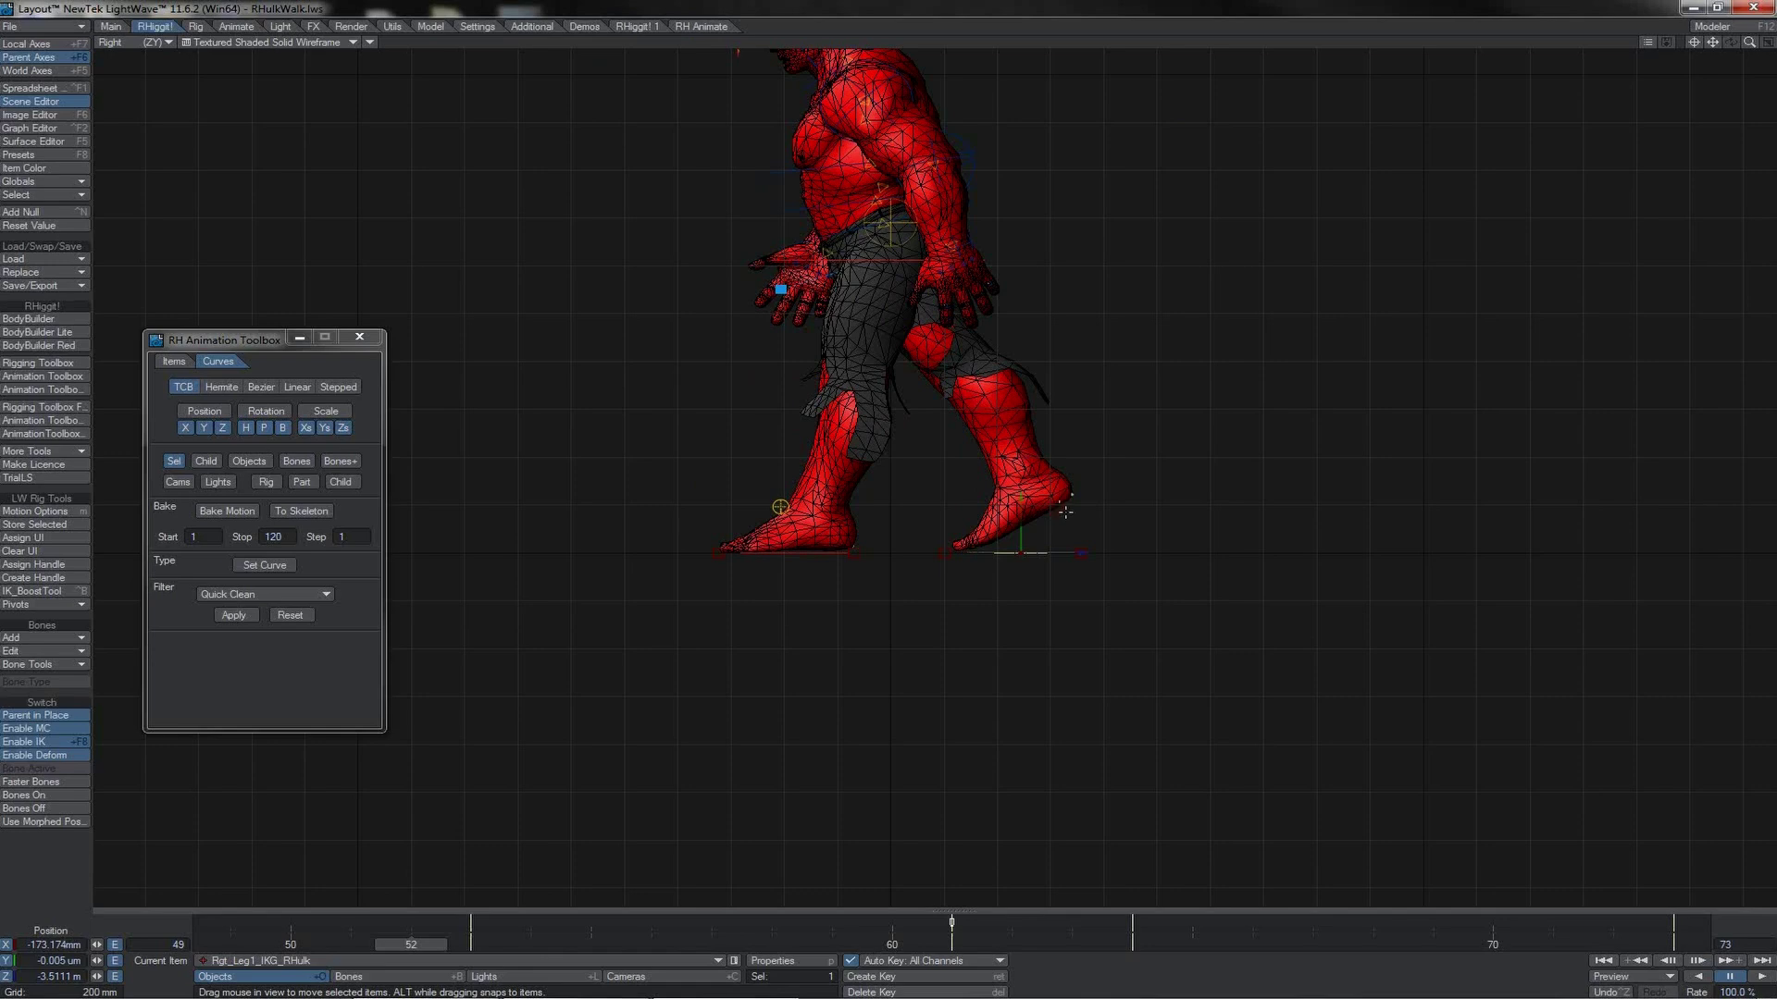
- Key the right leg's IK actual control (Rgt_LegIKActual1) at zero at frames 49 and 61
key("Return")
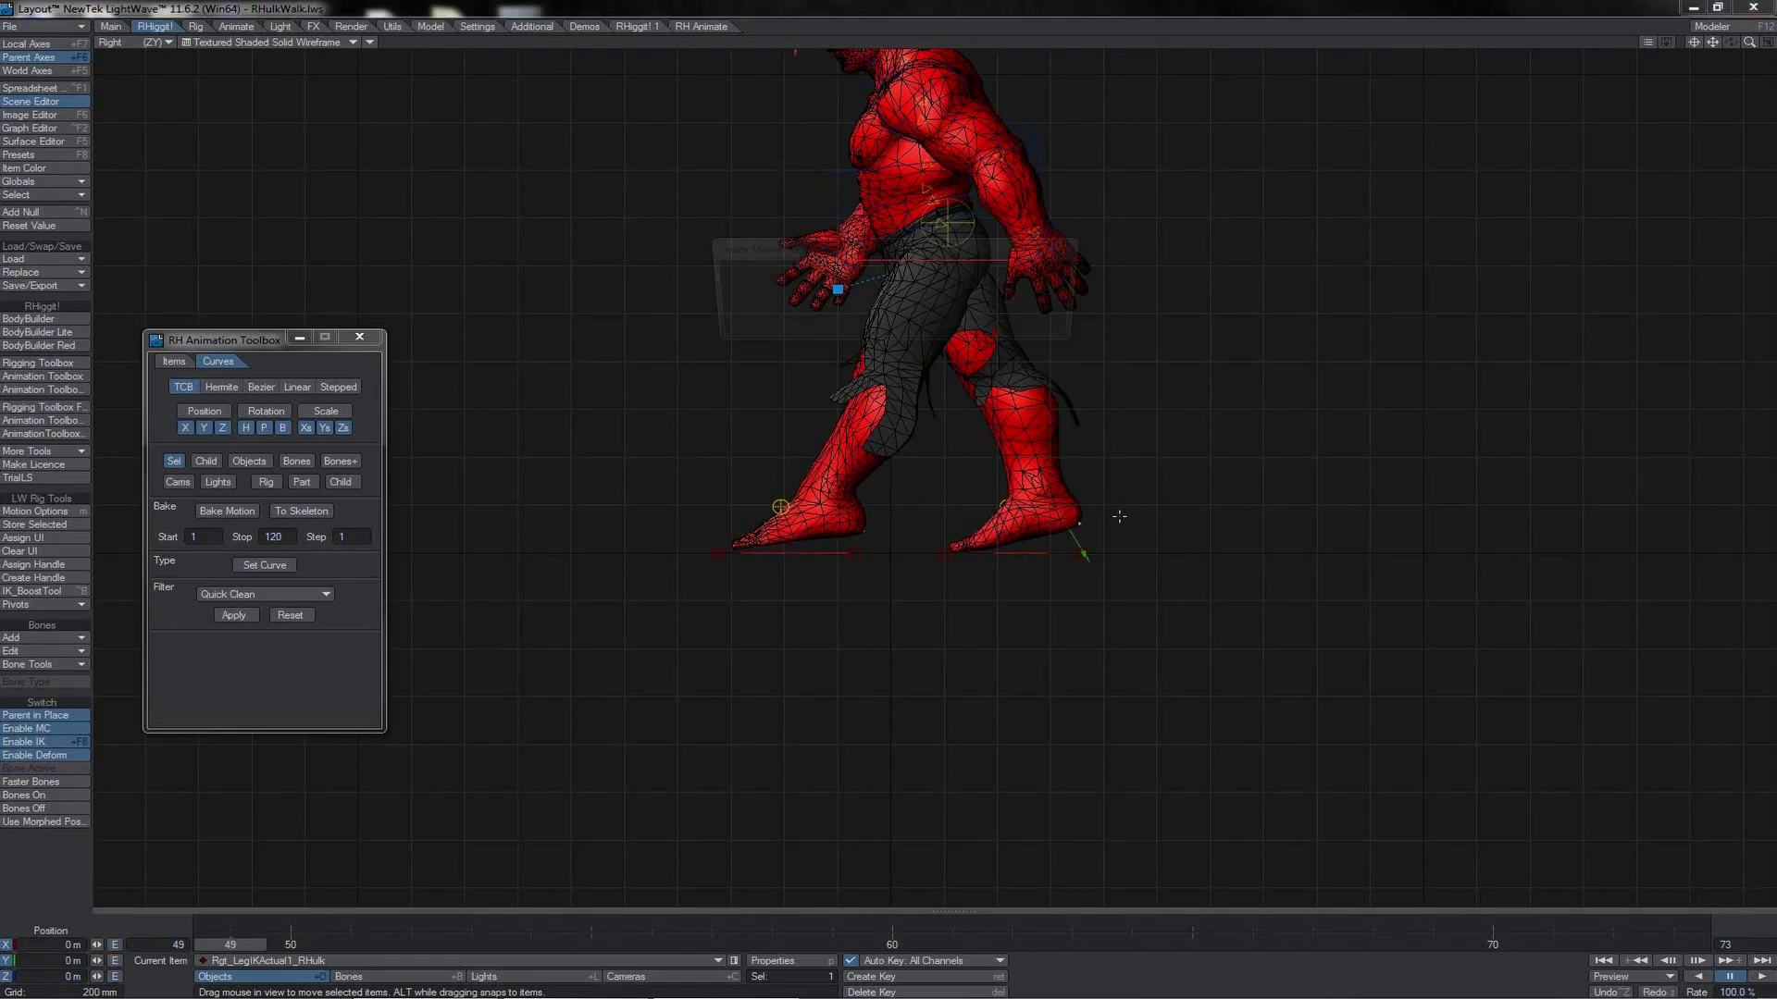
key("Return")
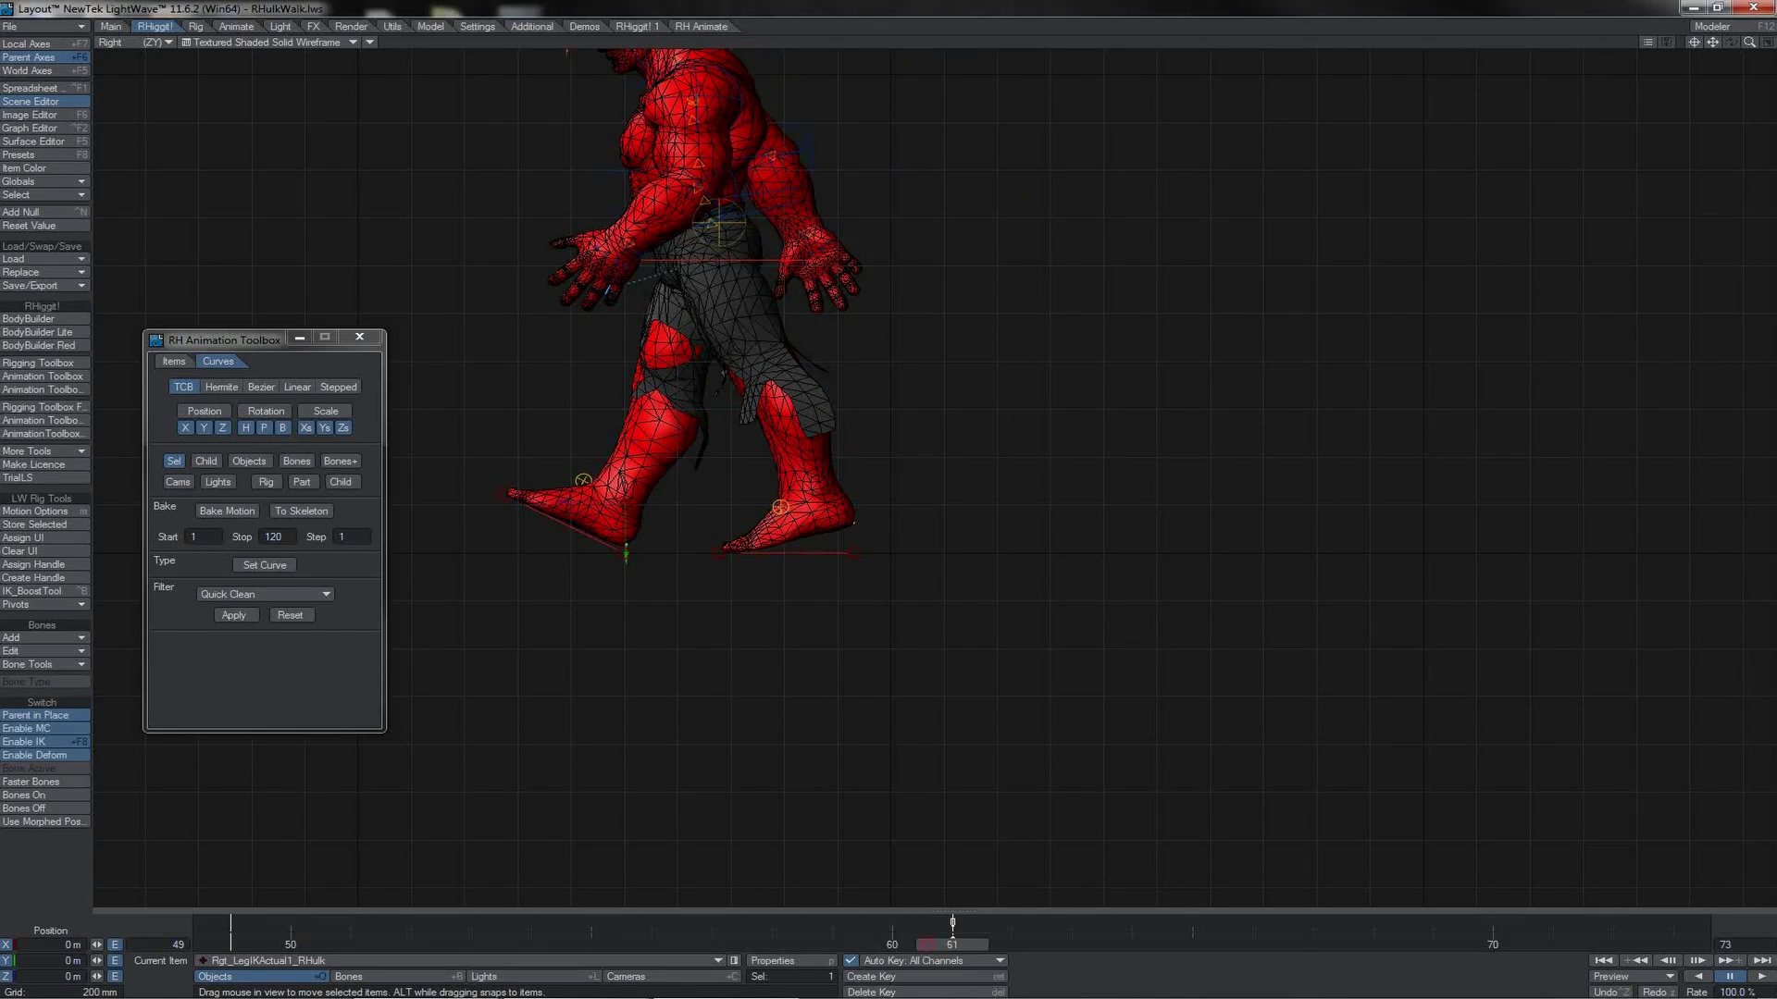
left_click_drag(927, 946, 264, 945)
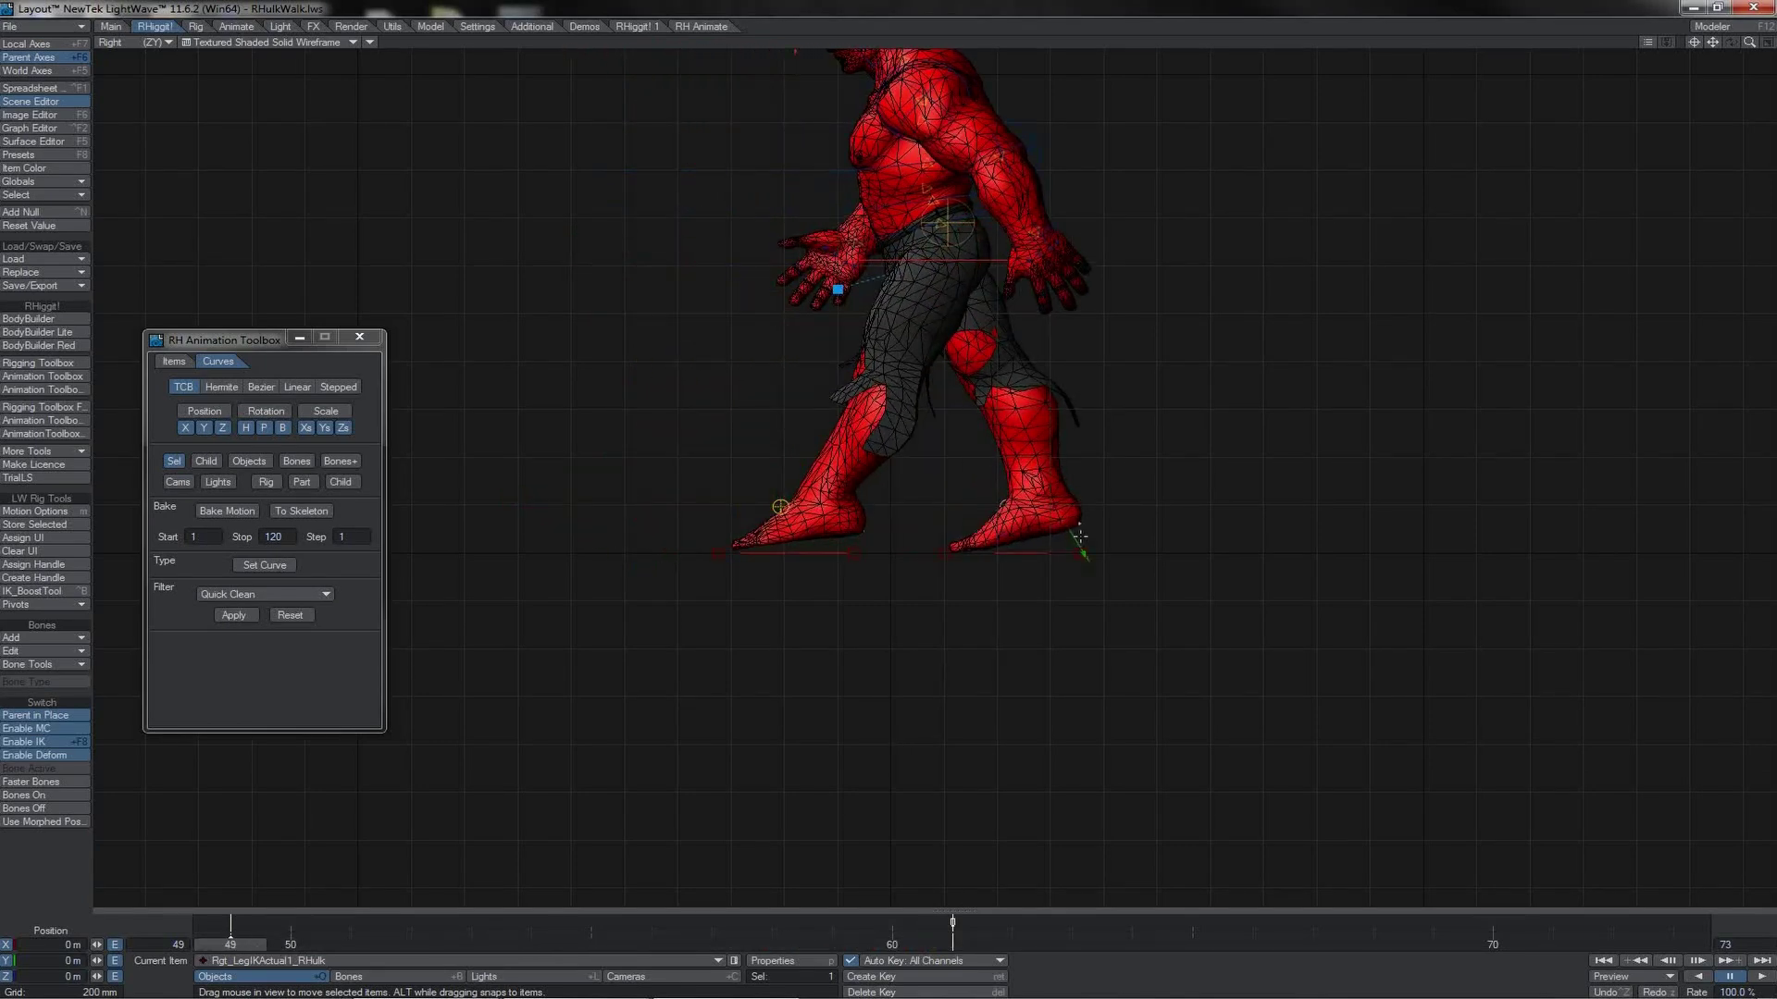
- At frame 52, move the right leg's IK actual control to about -349 mm on Y and 161 mm on Z
mouse_move(1139, 486)
left_mouse_down()
mouse_move(1118, 483)
mouse_move(1164, 471)
left_mouse_up()
key("ctrl+z")
key("Right")
key("Right")
key("Right")
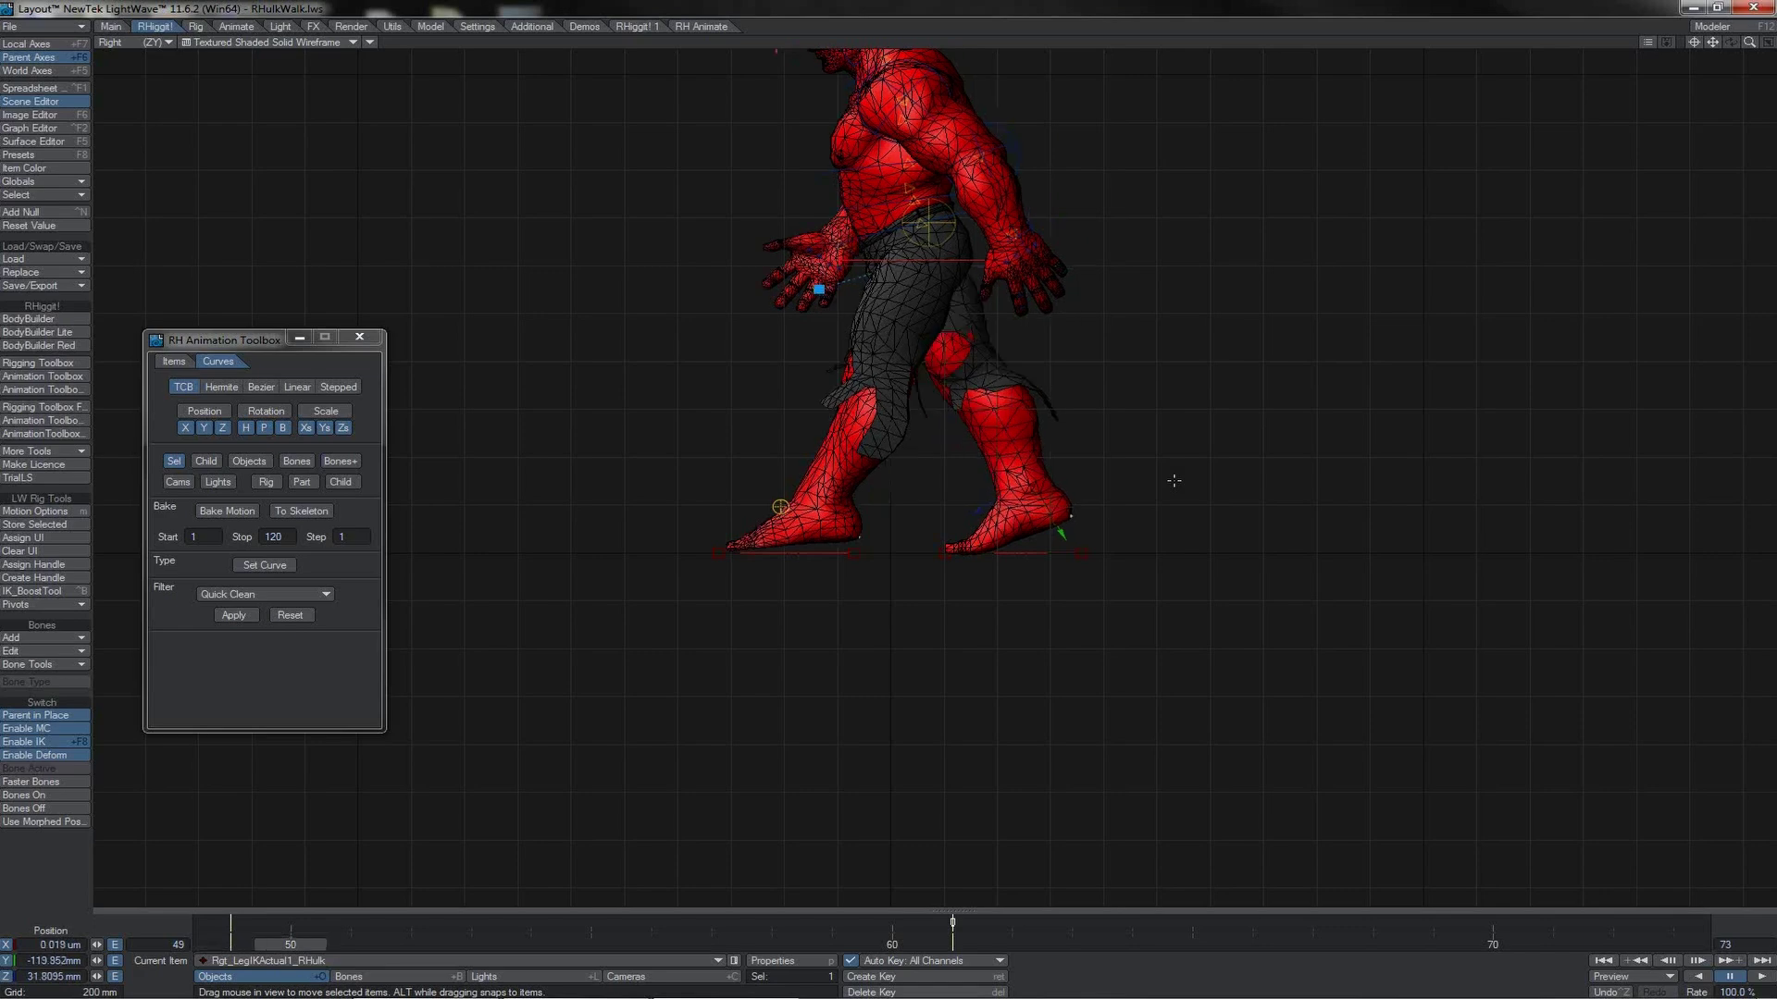
left_click_drag(1161, 473, 1107, 468)
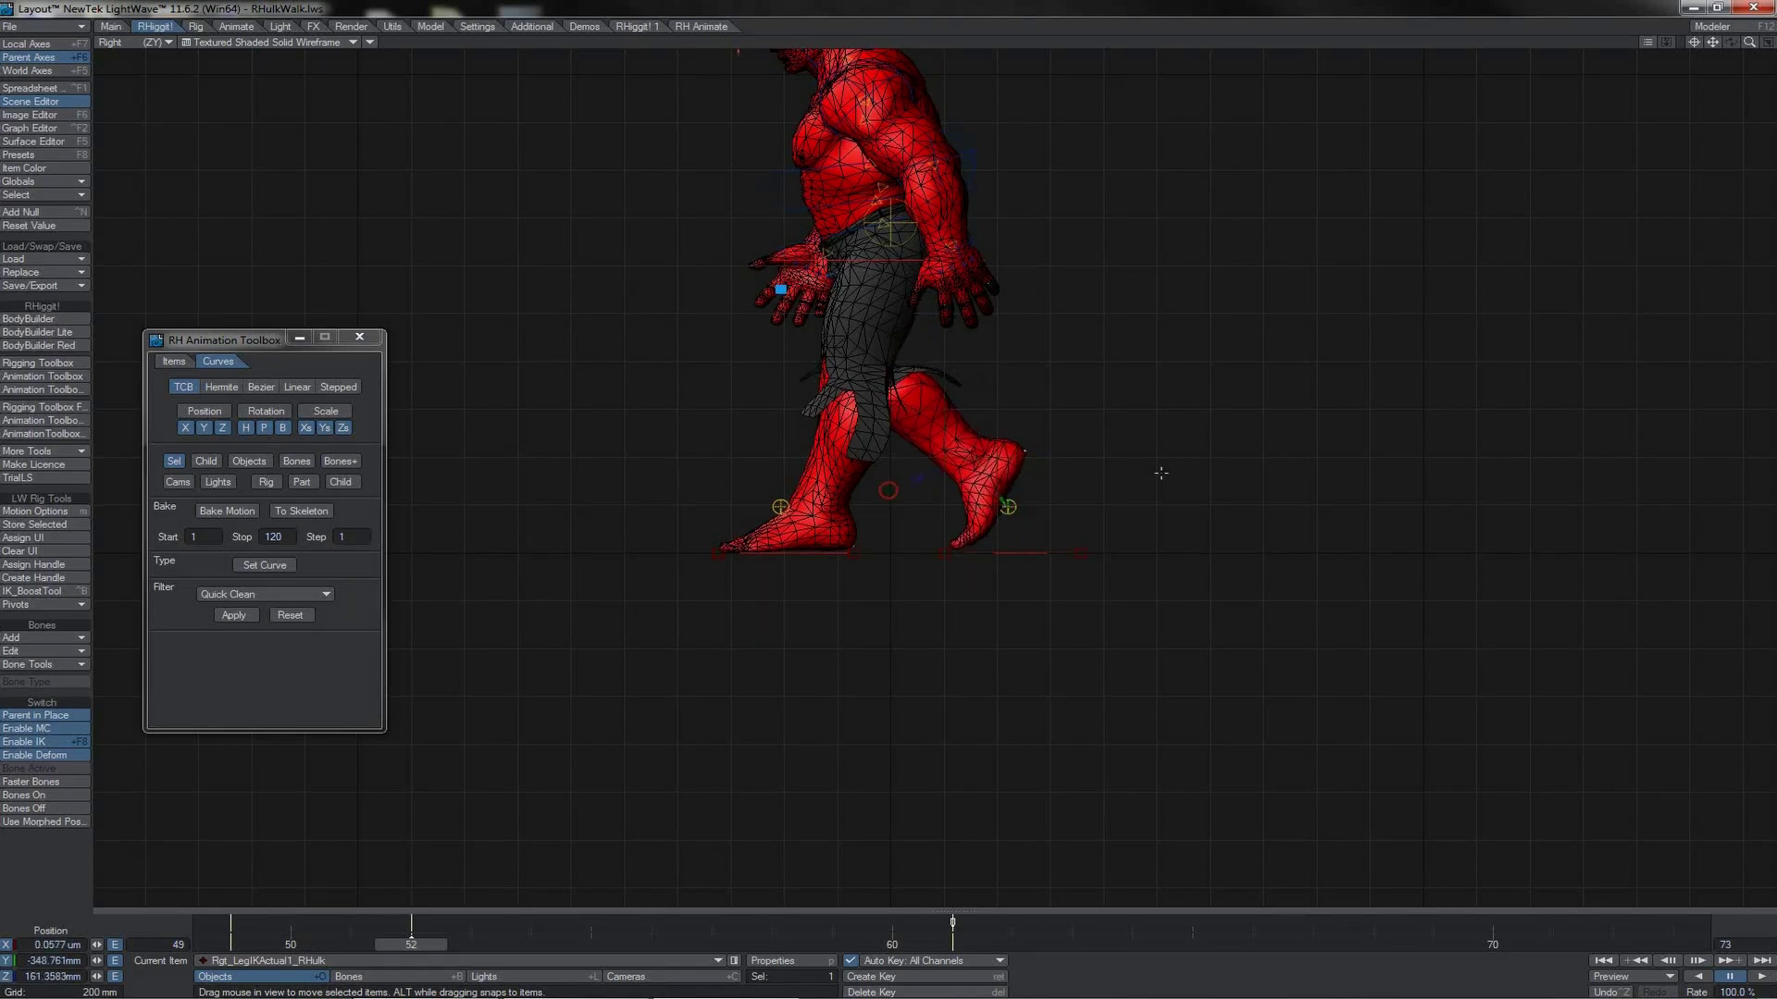
- Raise the right foot with its IK actual control at frames 57 and 58, to about -269 mm on Y and 42 mm on Z at frame 58
key("Right")
key("Right")
key("Right")
key("Right")
key("Right")
key("Right")
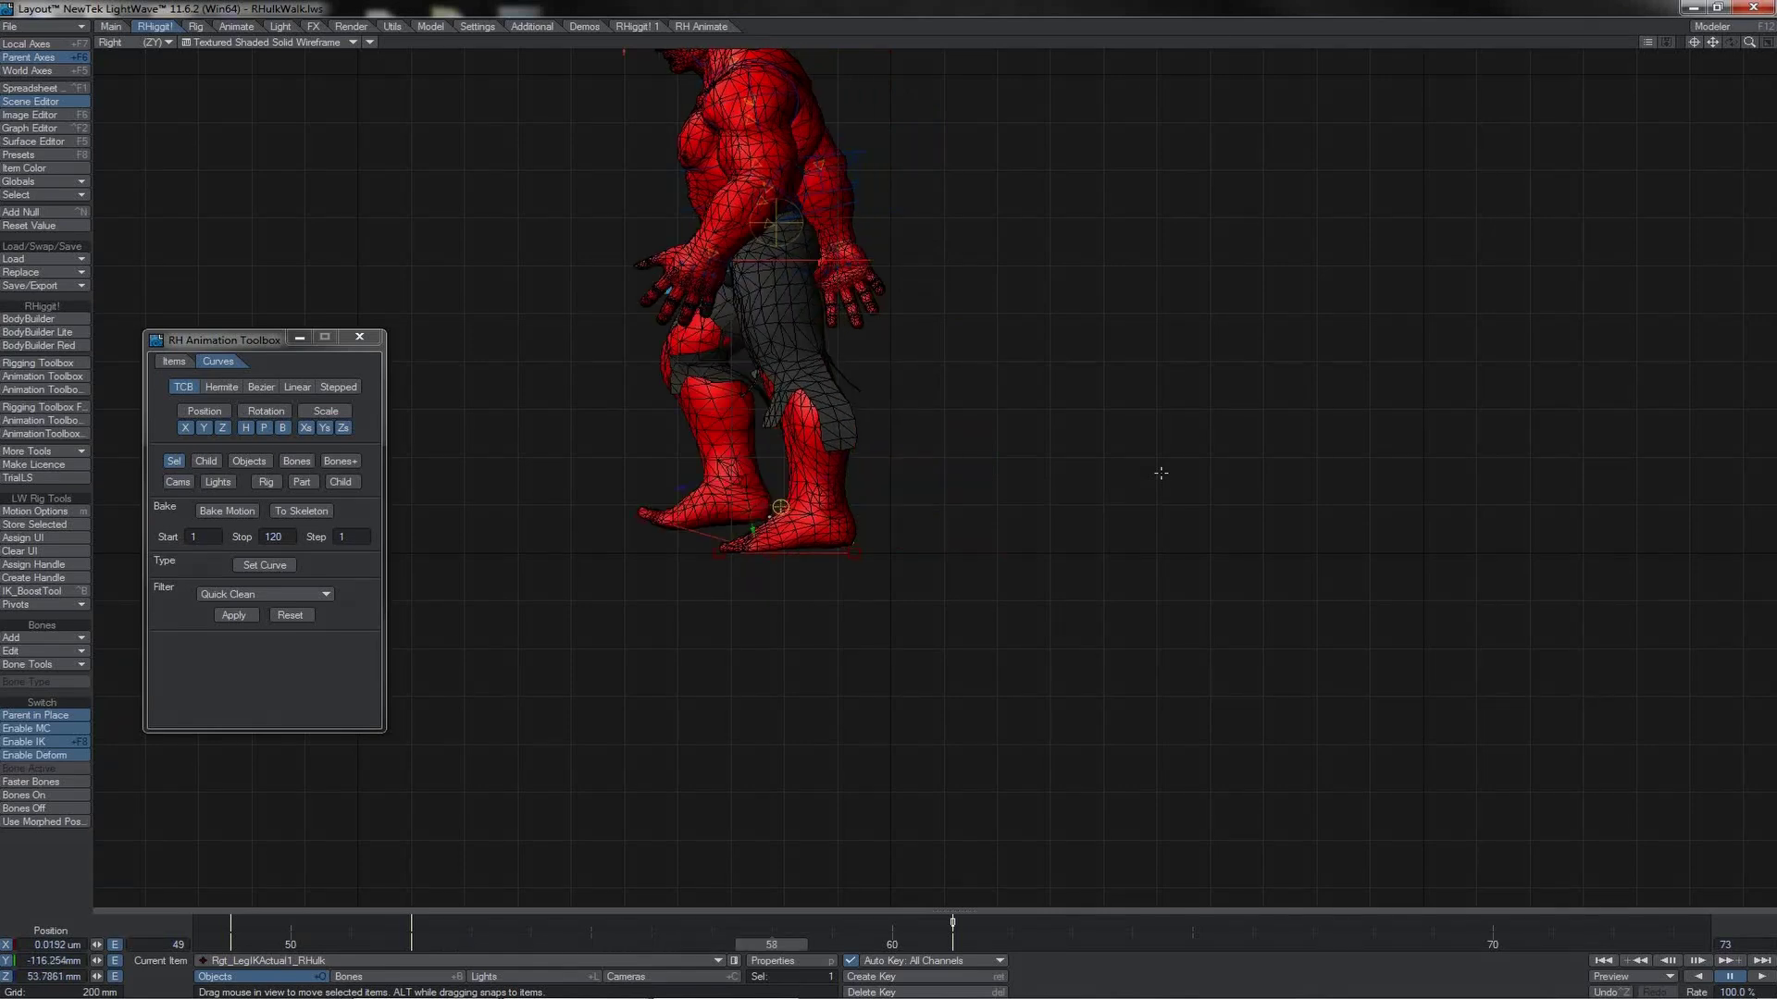
key("Left")
left_click_drag(982, 491, 955, 440)
key("Right")
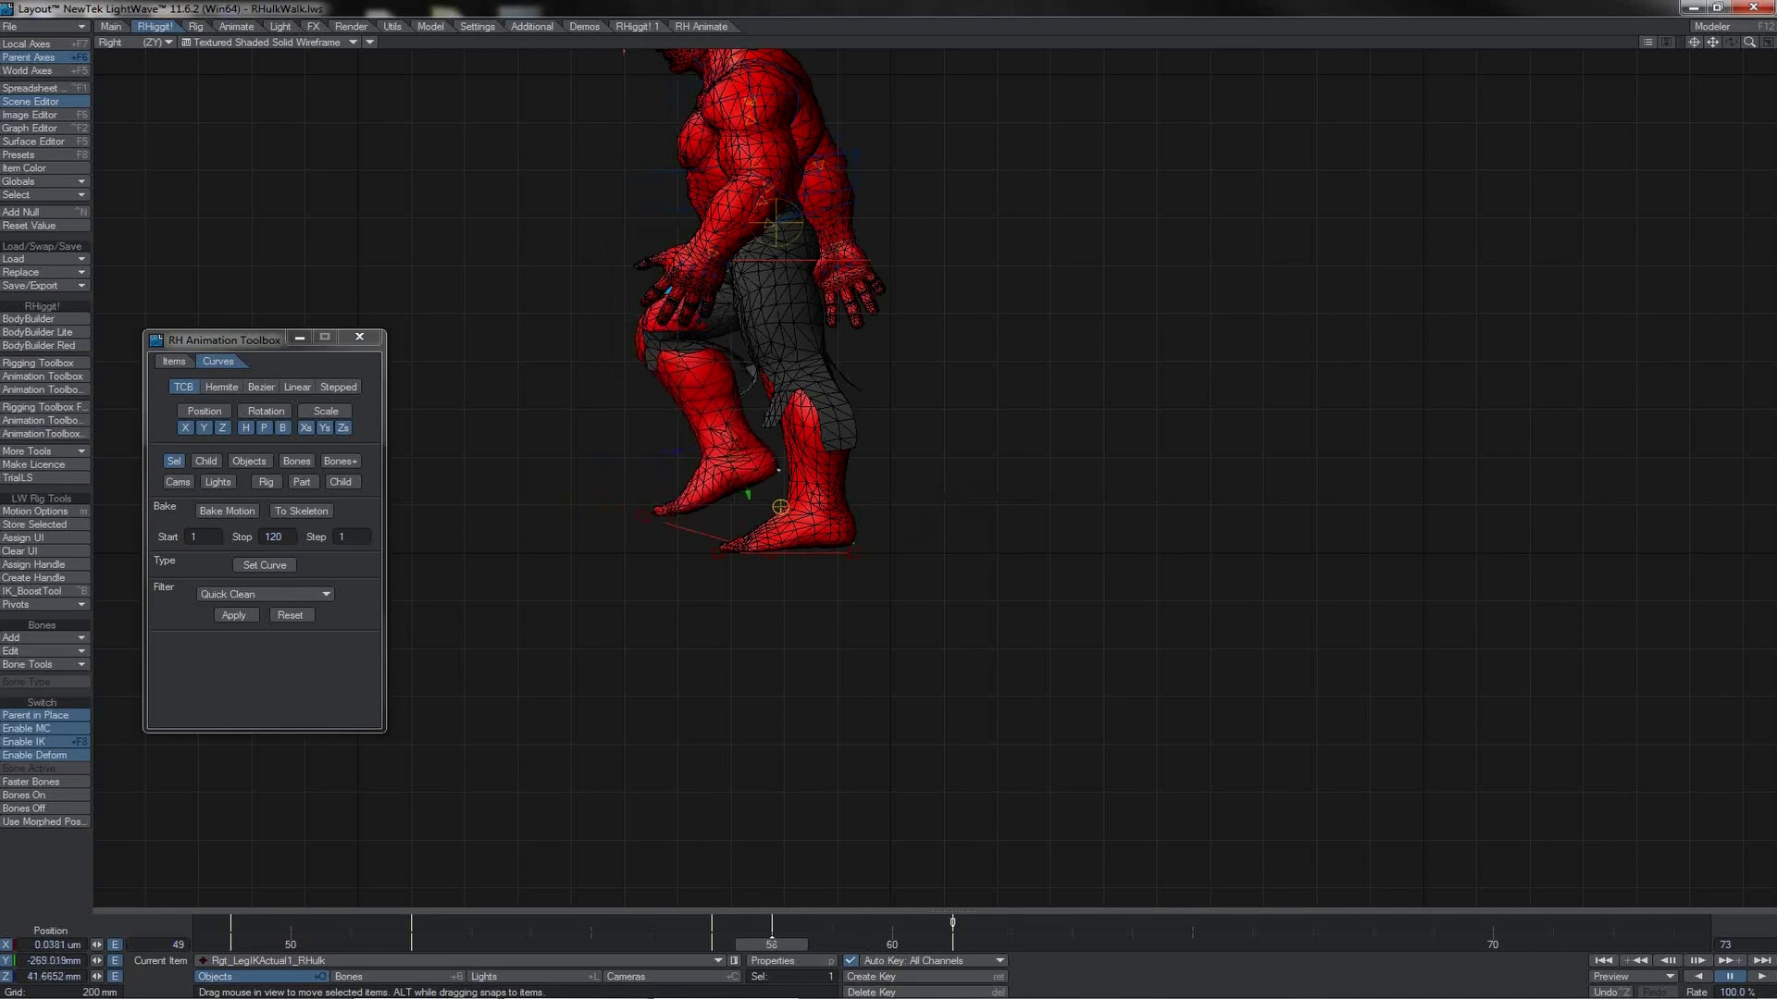
left_click_drag(758, 497, 769, 509)
- Select the right leg's IK goal and review the step's motion from frame 52 to about frame 68
left_click_drag(760, 944, 411, 944)
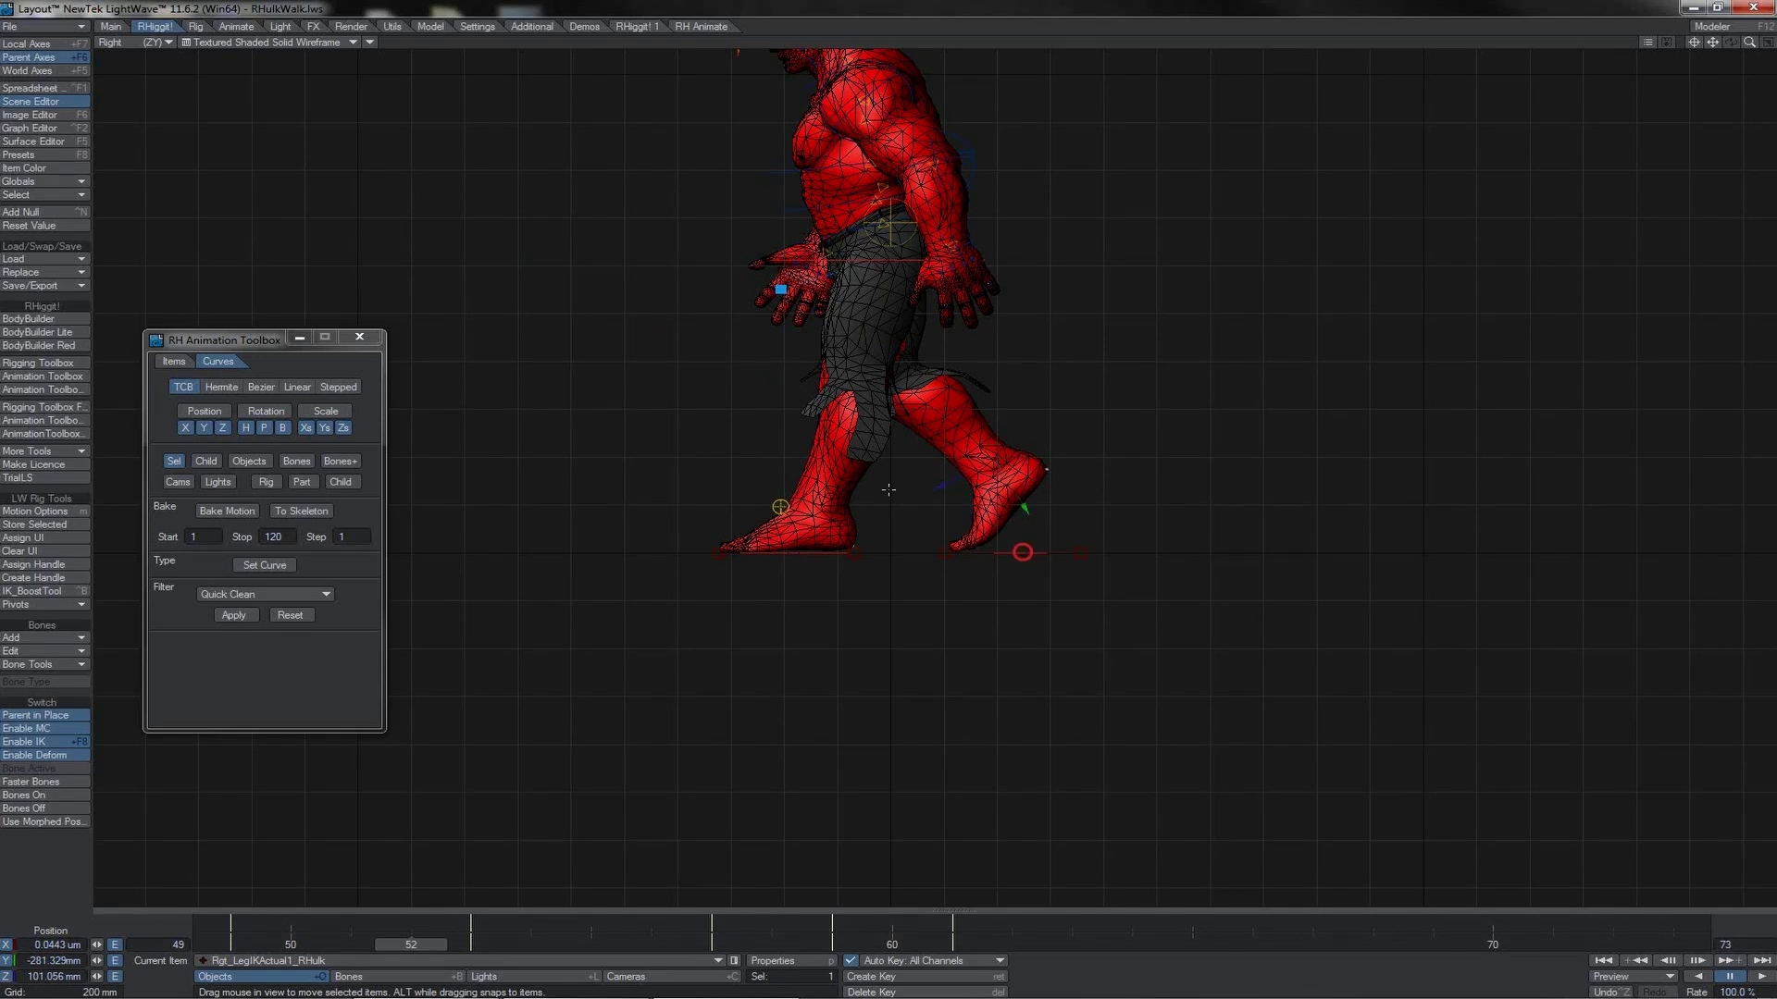
left_click(1022, 553)
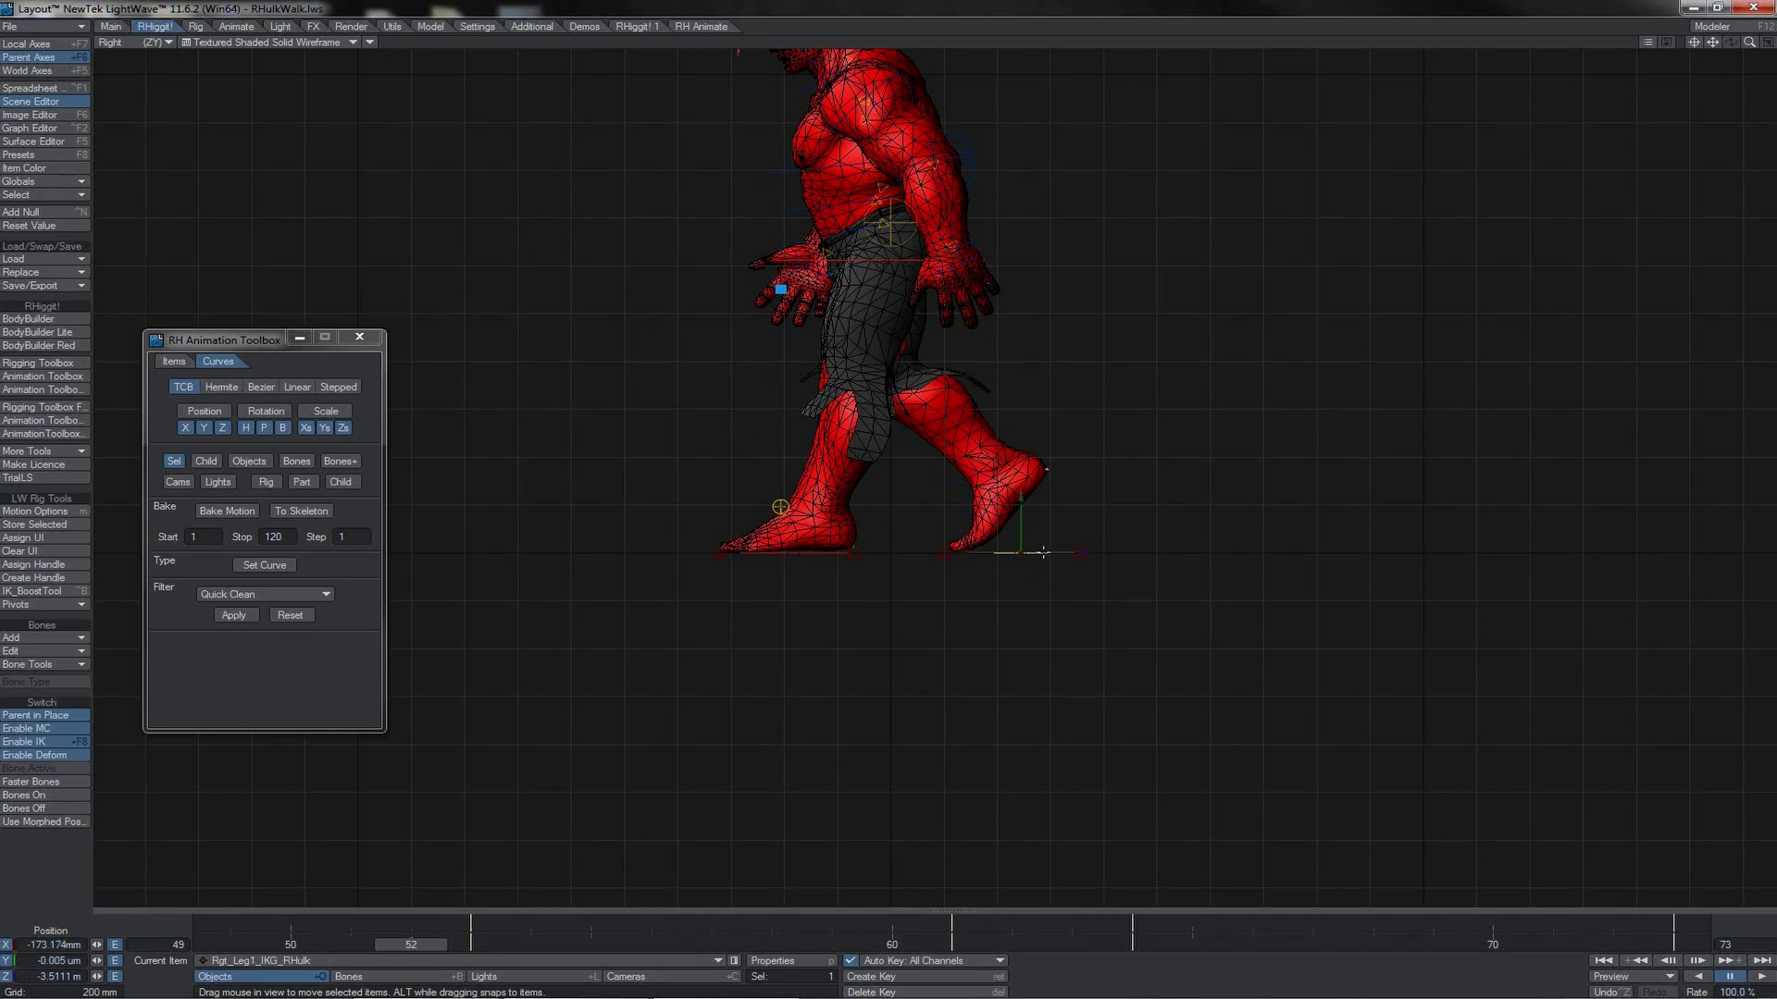
mouse_move(405, 952)
left_mouse_down()
mouse_move(225, 945)
mouse_move(1372, 945)
left_mouse_up()
- Try to lower the main root to about 1.144 m on Y at frame 52
left_click(896, 261)
mouse_move(885, 224)
left_mouse_down()
mouse_move(889, 250)
mouse_move(887, 231)
left_mouse_up()
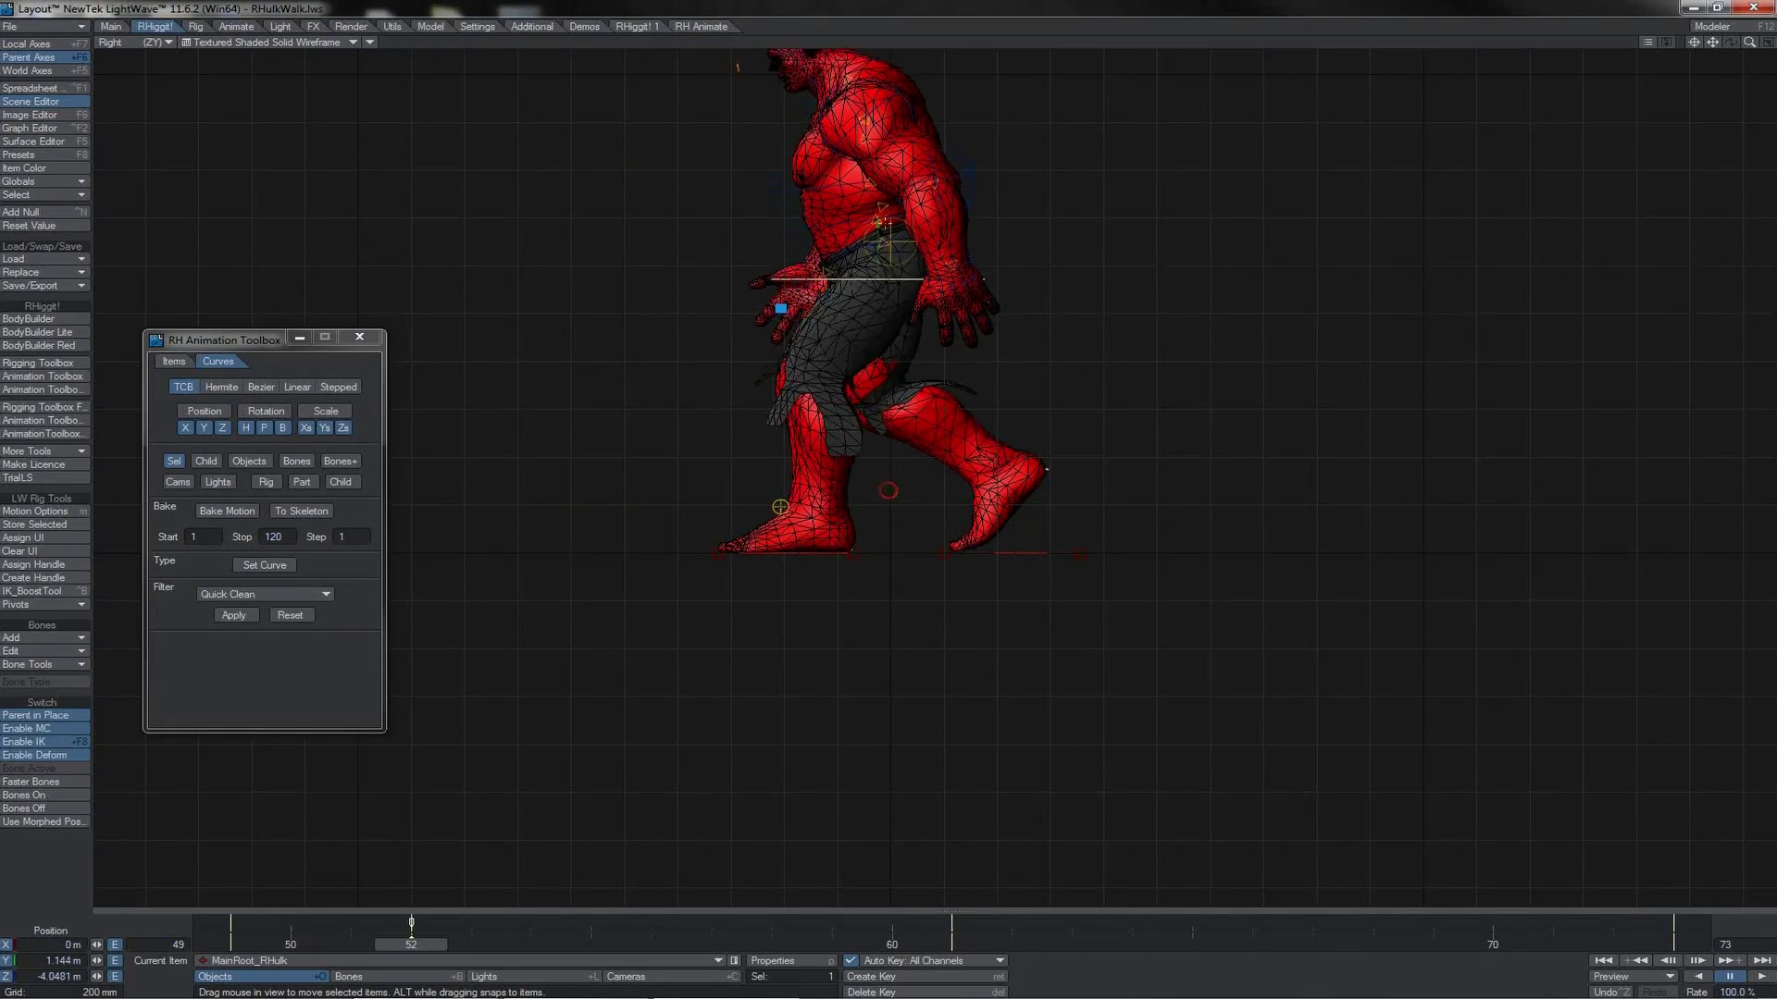
key("Right")
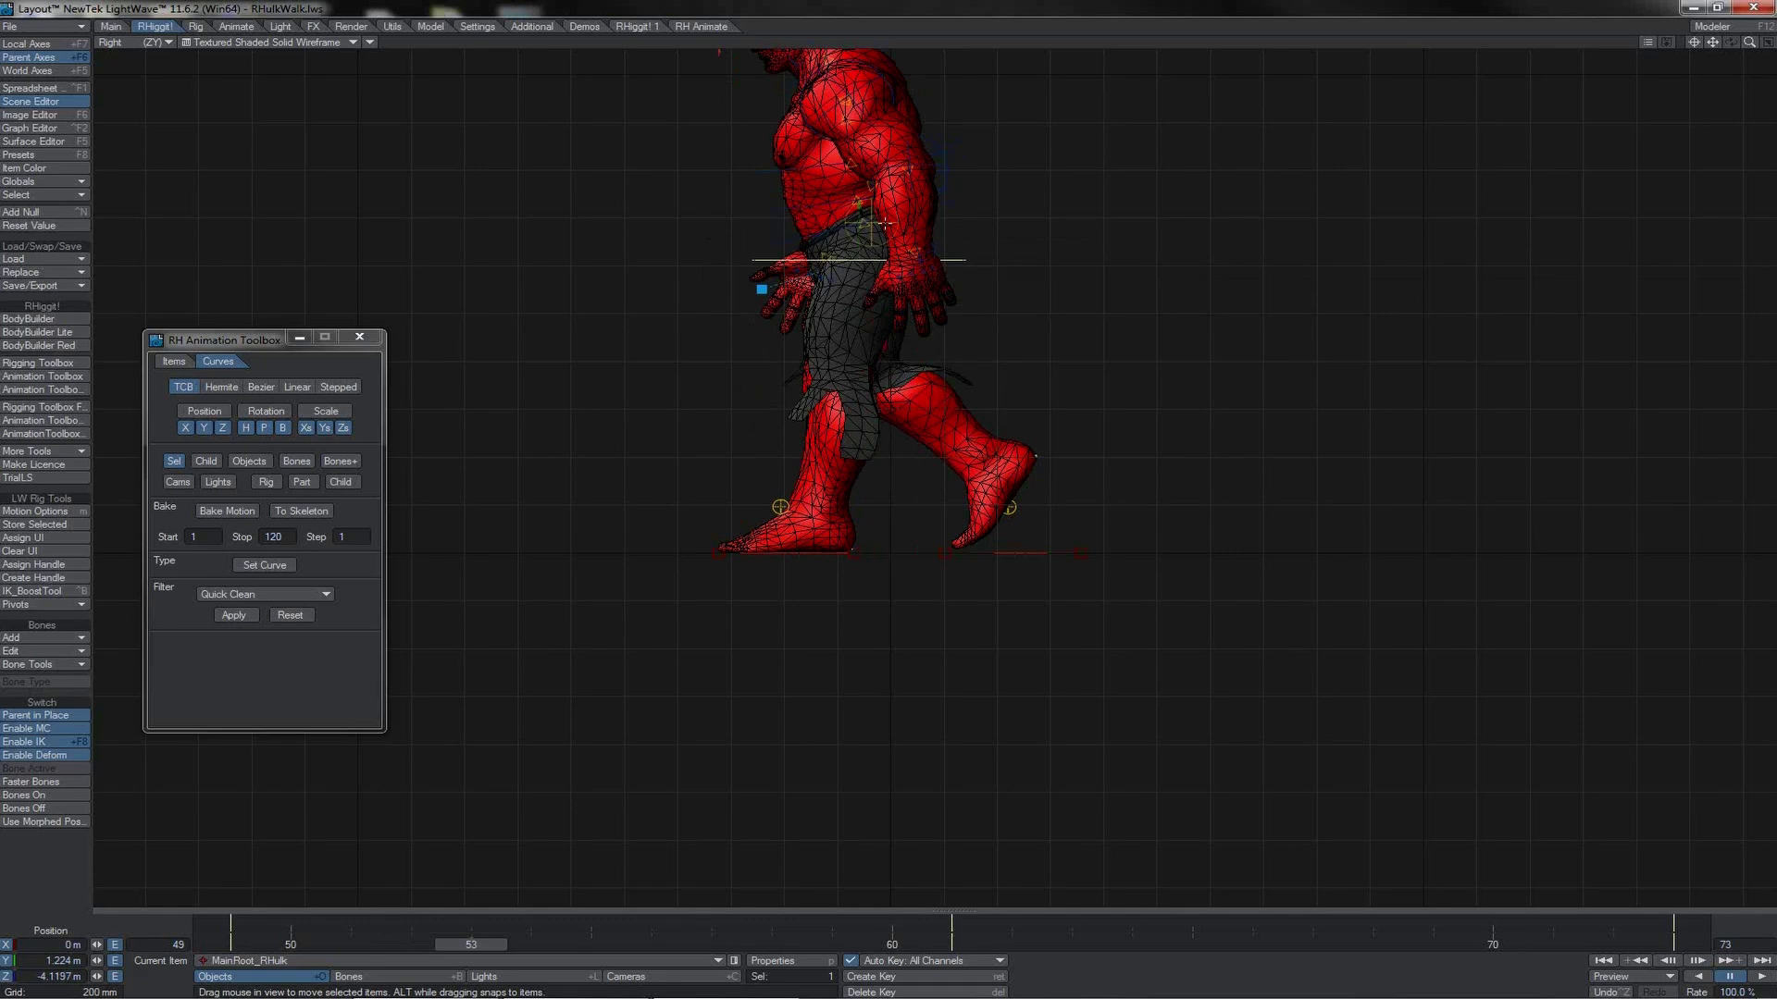
- Try to shift the main root sideways to about -66 mm on X at frame 53
key("1")
mouse_move(889, 490)
left_mouse_down()
mouse_move(870, 489)
mouse_move(905, 490)
mouse_move(888, 491)
left_mouse_up()
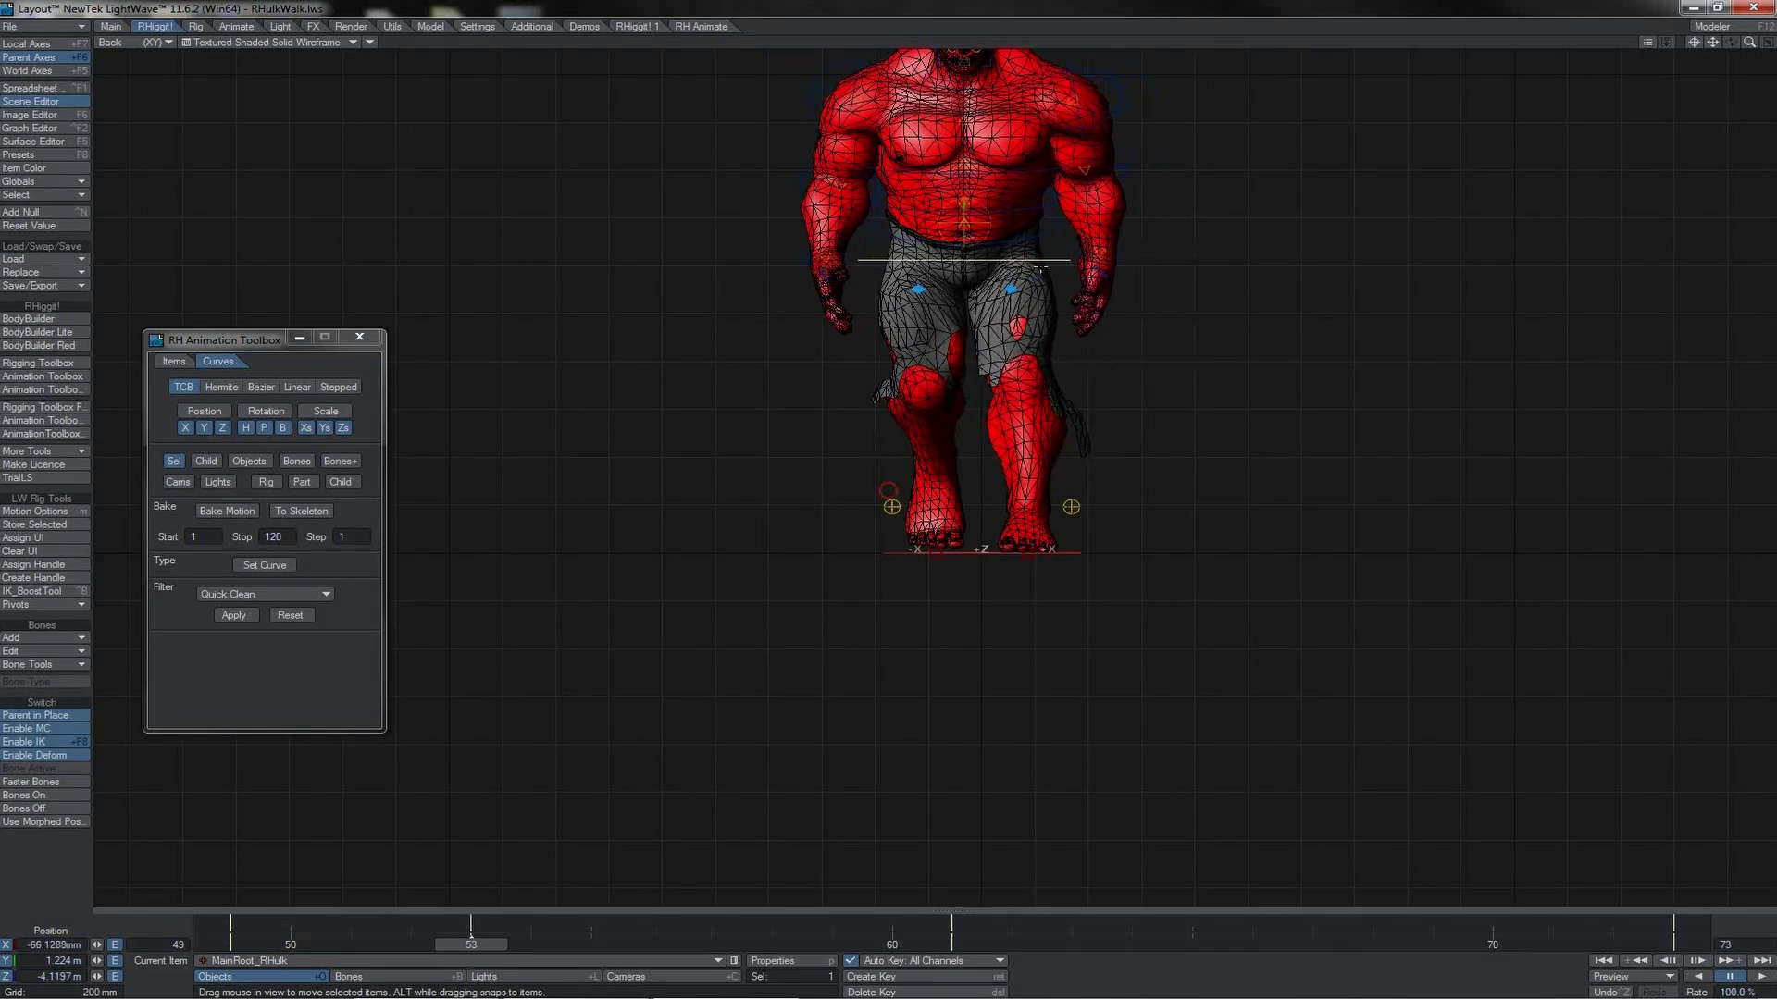
key("ctrl+z")
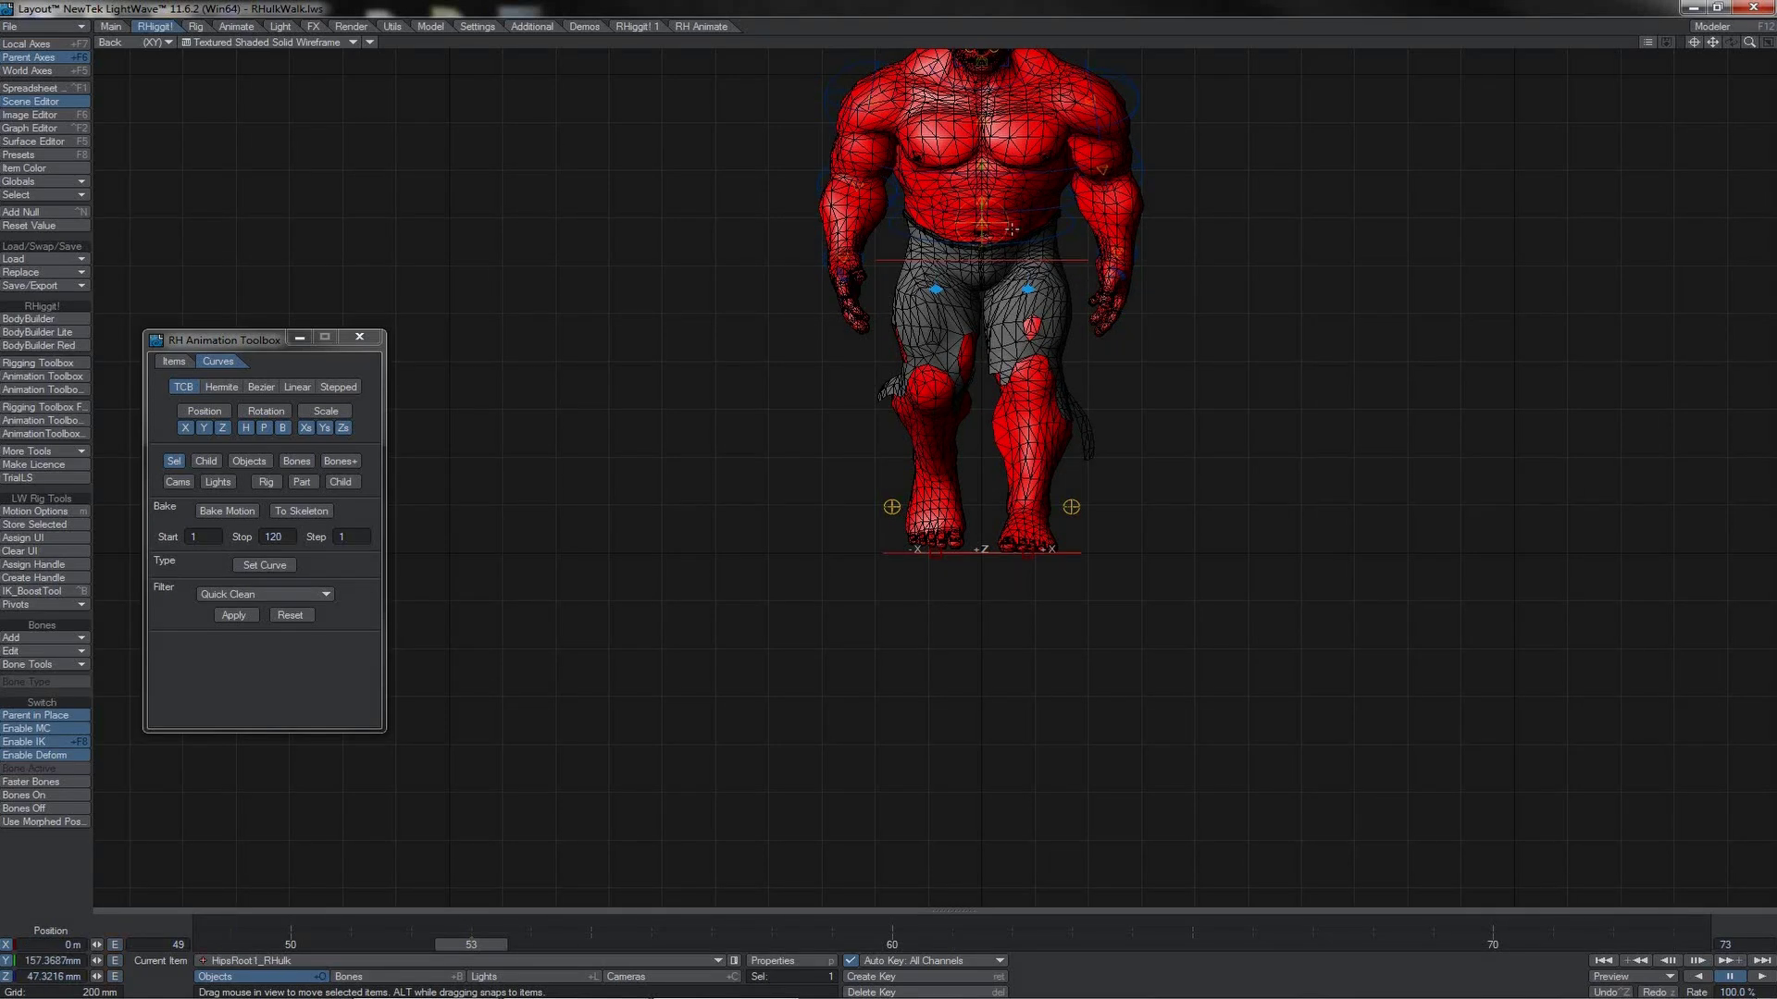
- Try to bank the hips root to about 10.4° at frame 53
key("y")
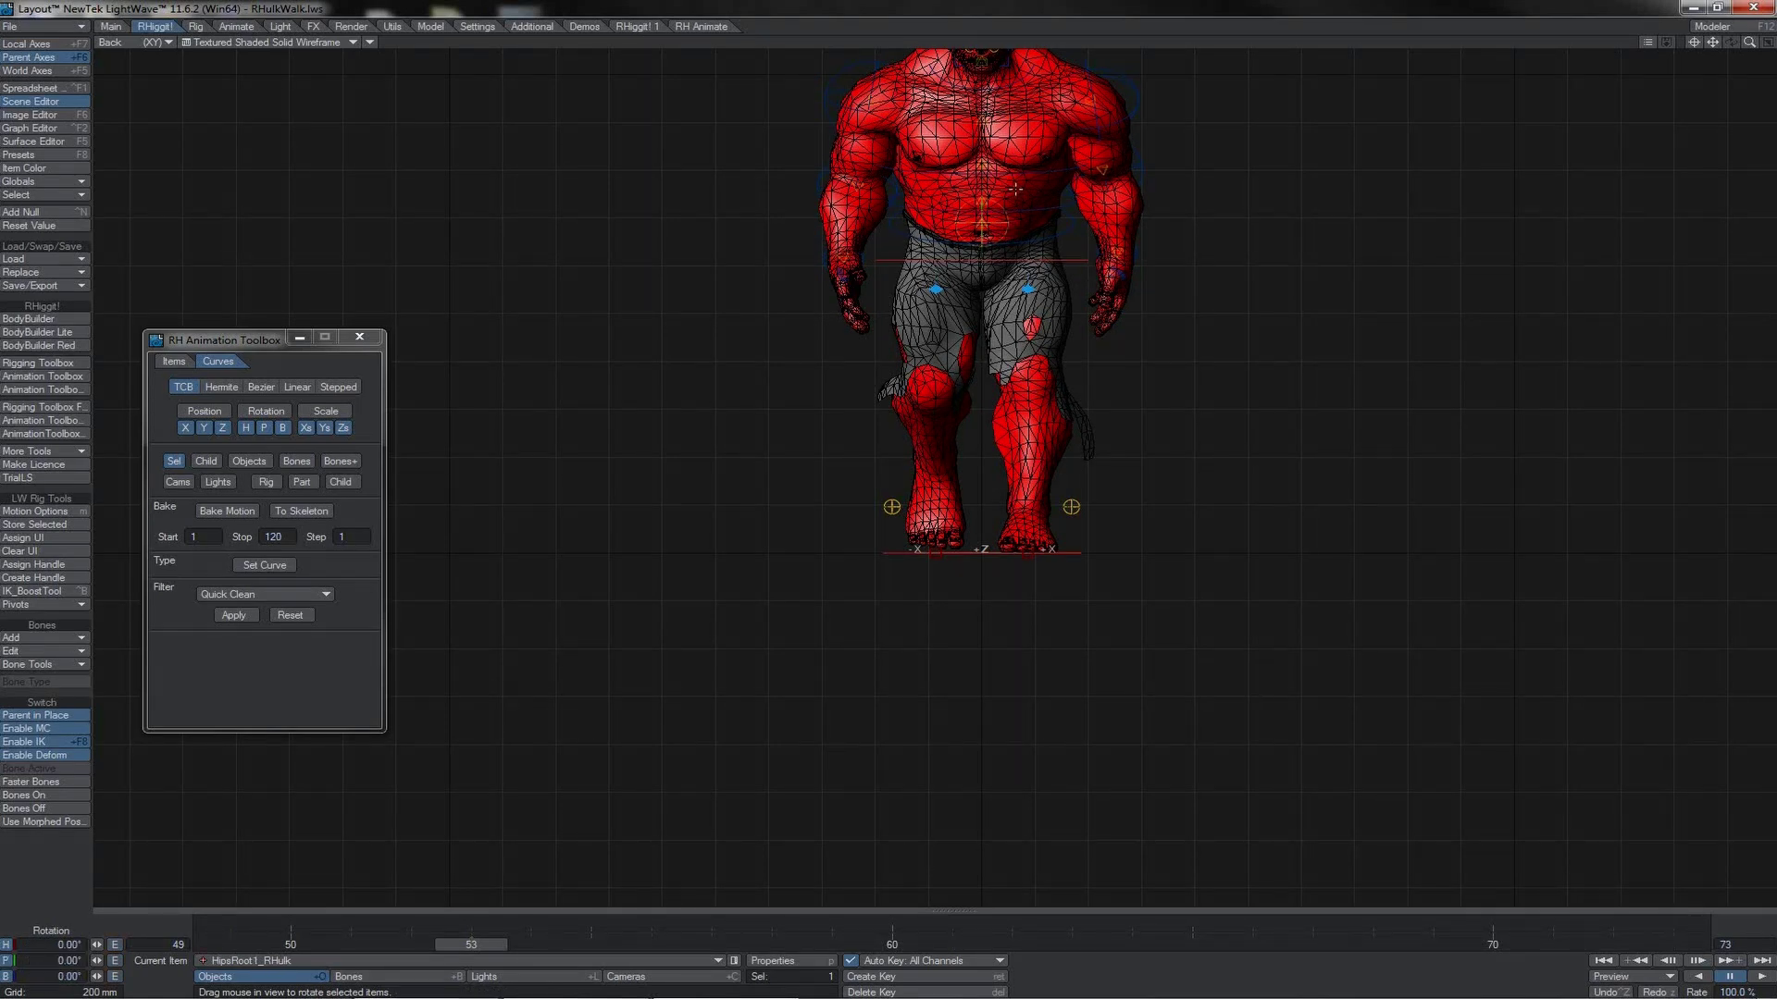
right_click_drag(1025, 499, 887, 489)
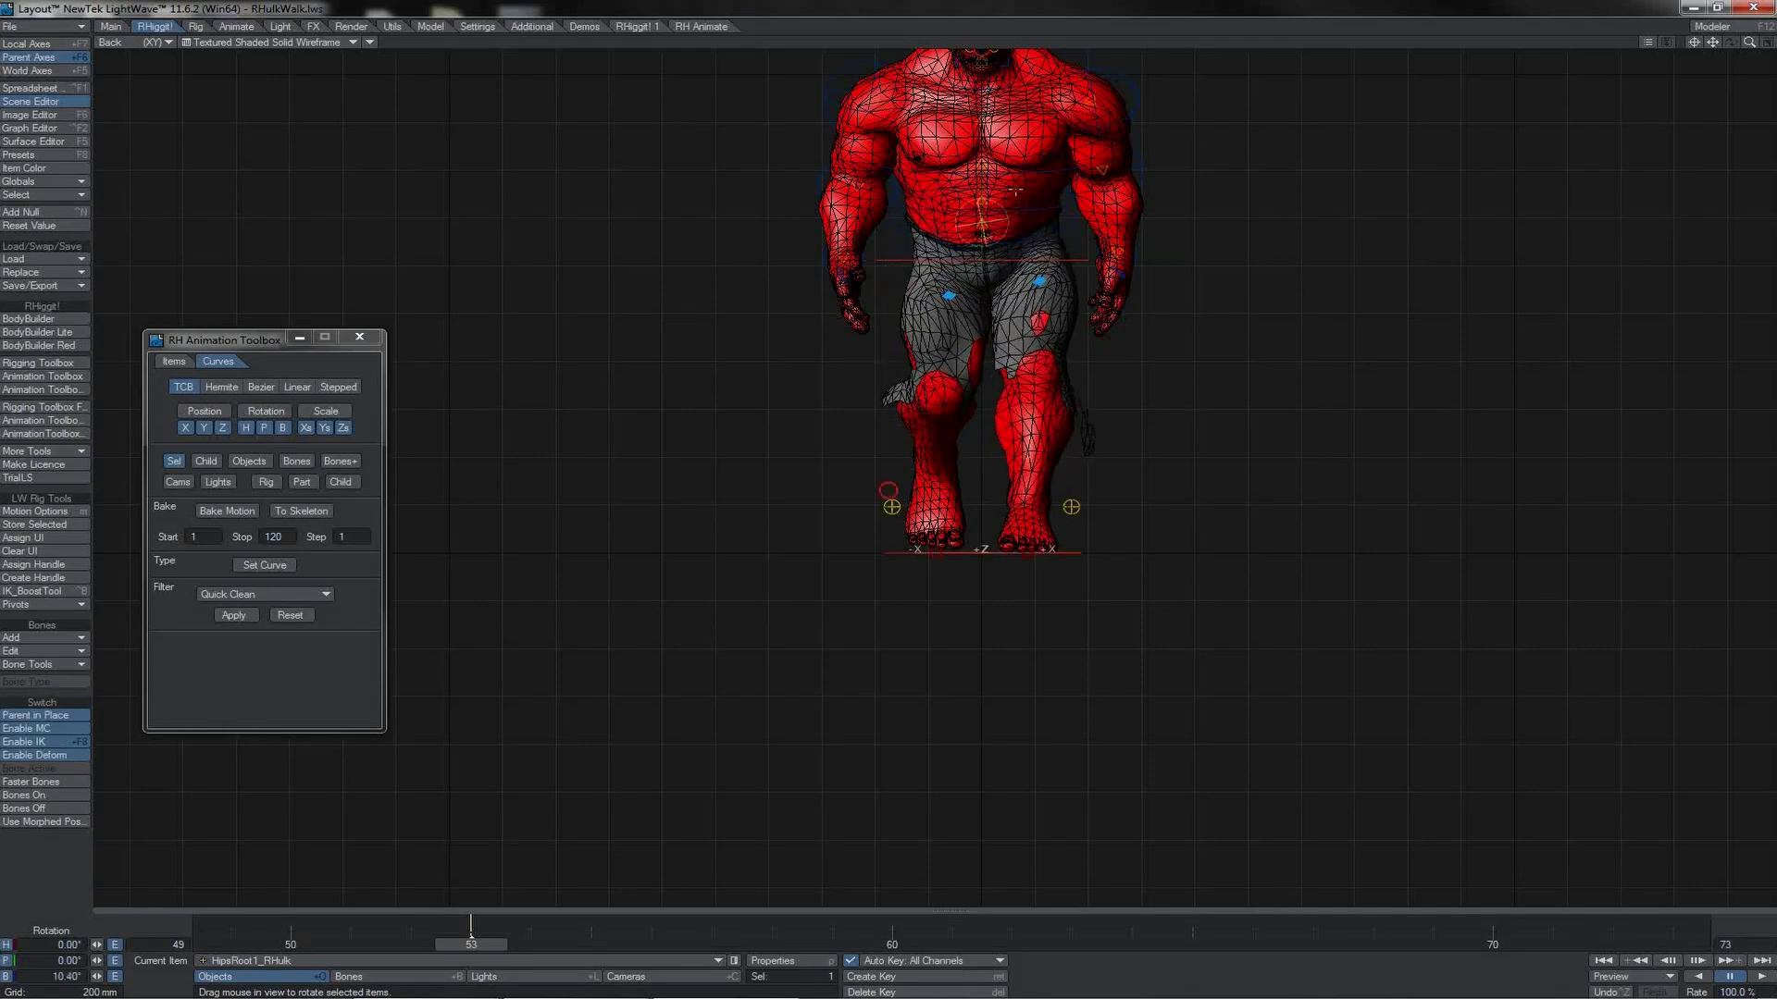
key("Delete")
key("Return")
- Bank the hips root through the walk cycle, keying it at frames 49, 52, 62, 65 and 73
key("Left")
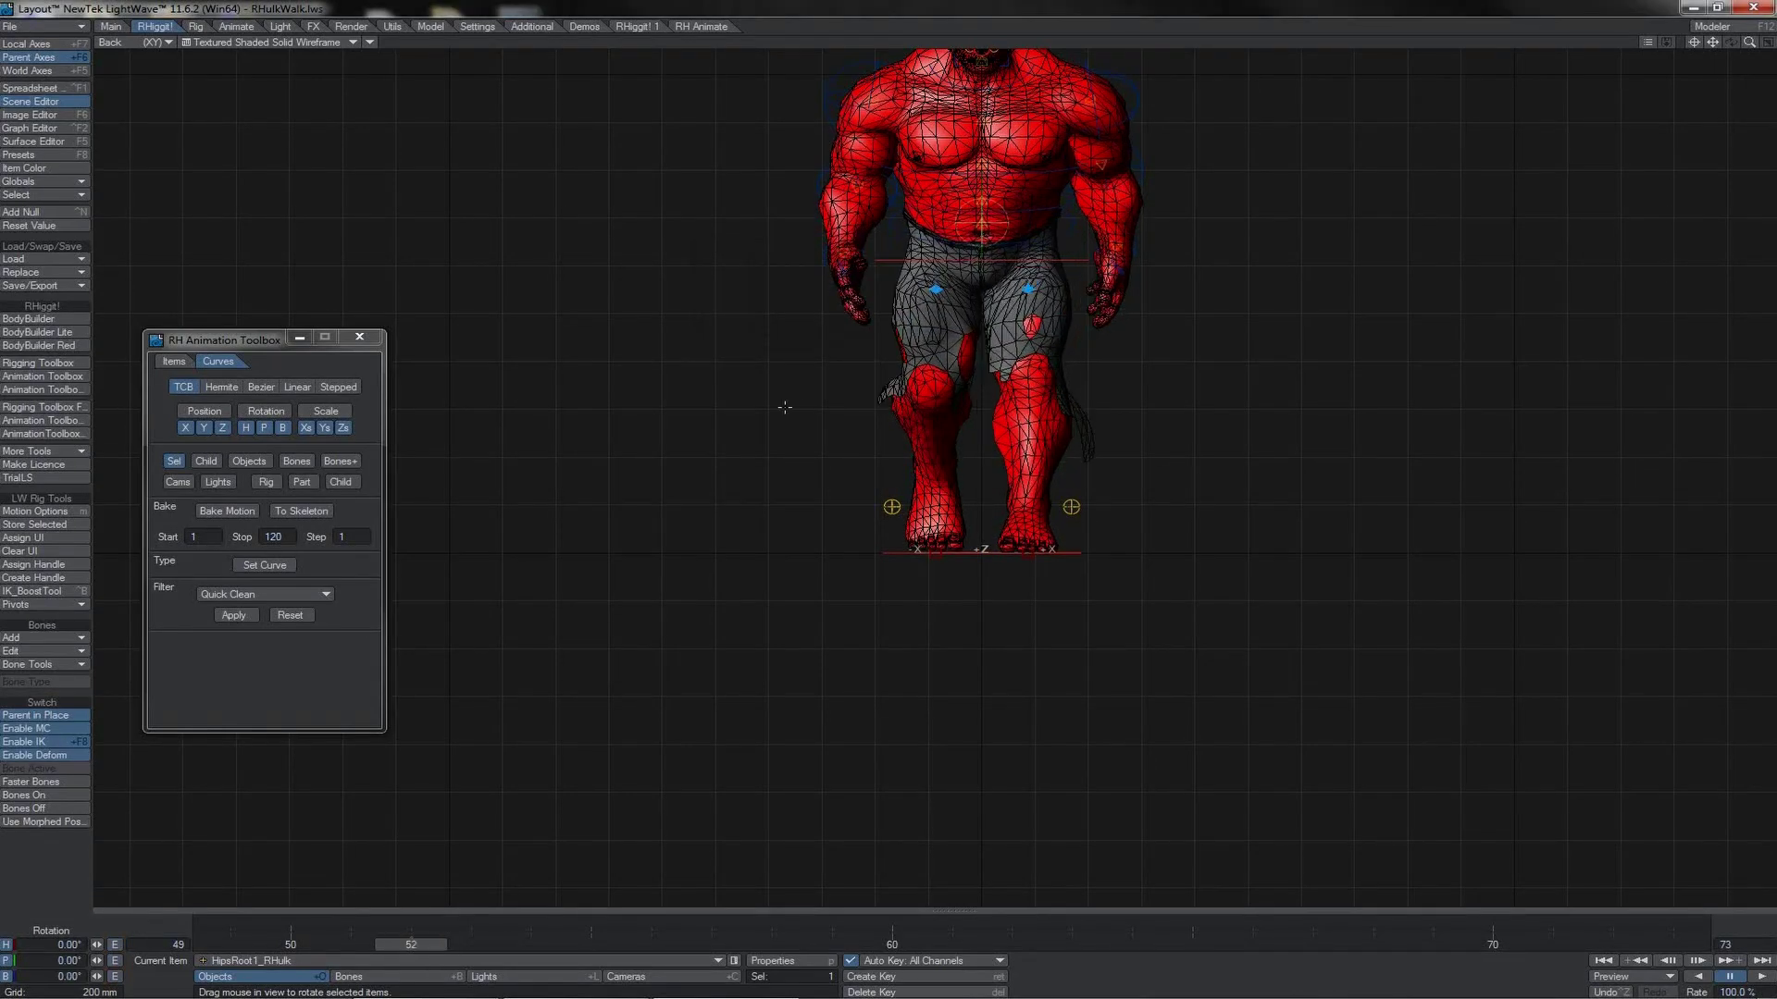
key("Left")
key("Left")
key("Left")
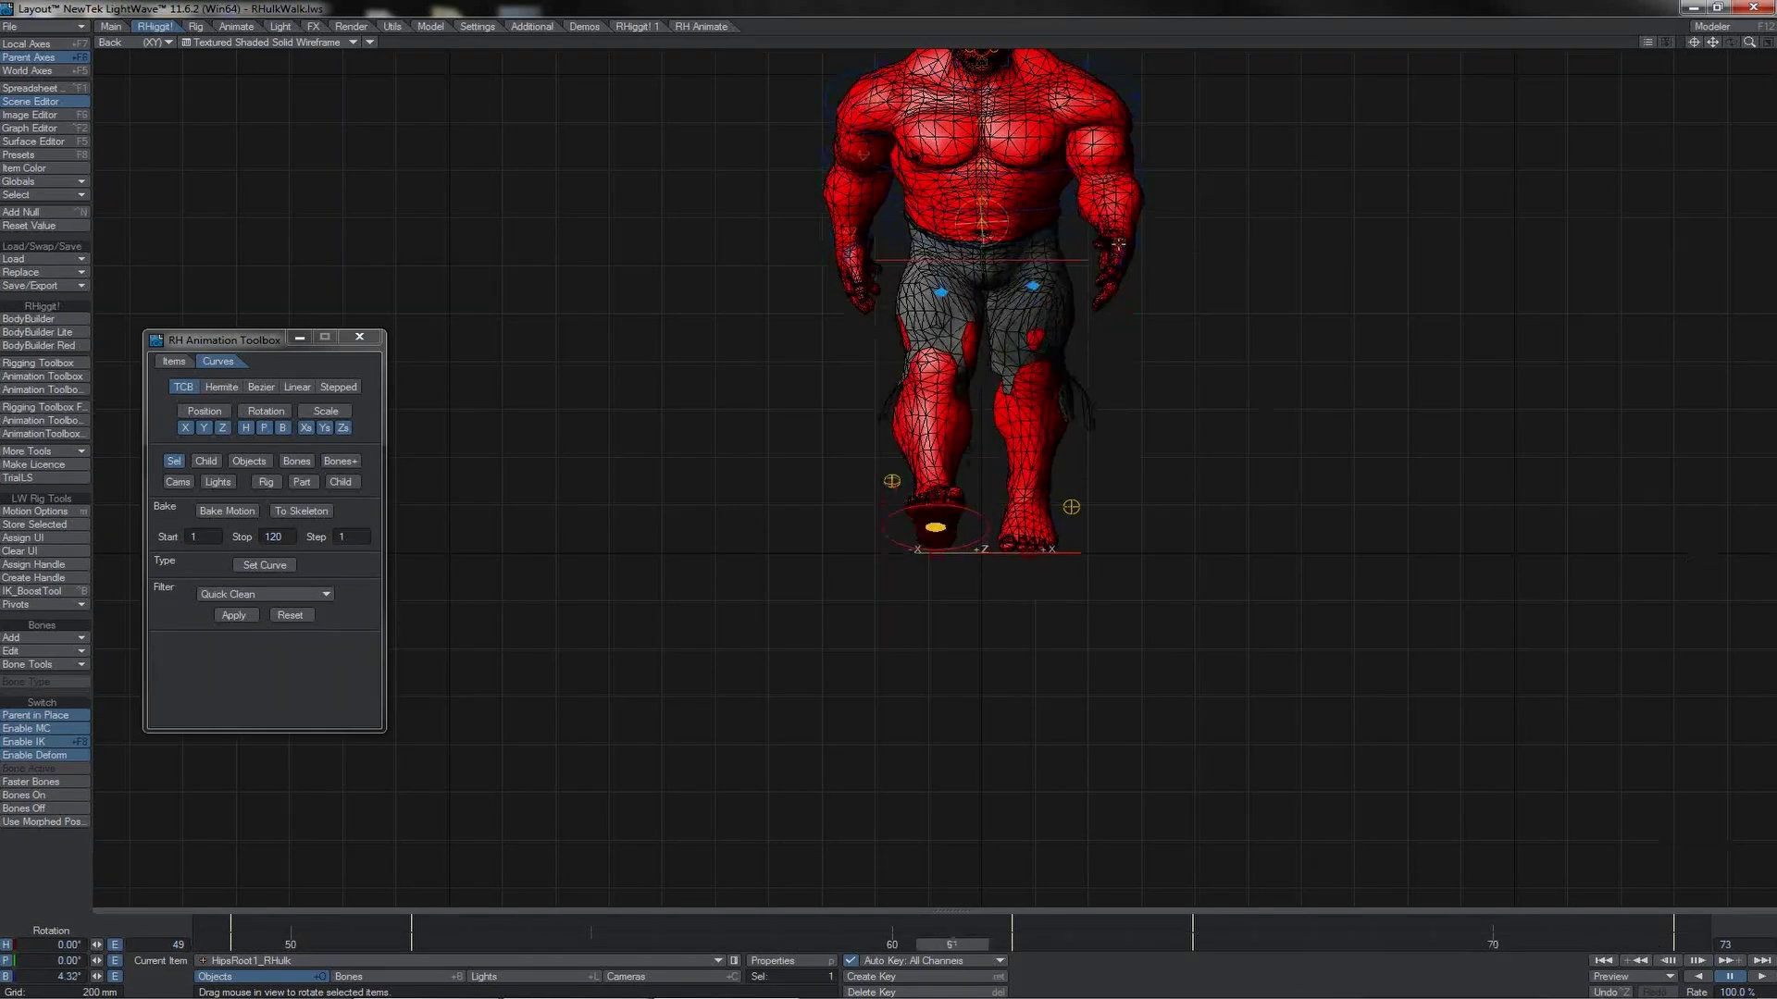
- Rotate the three spine controls together on heading, keying frames 49 and 56, with -2.1° at frame 56
left_click(1071, 232)
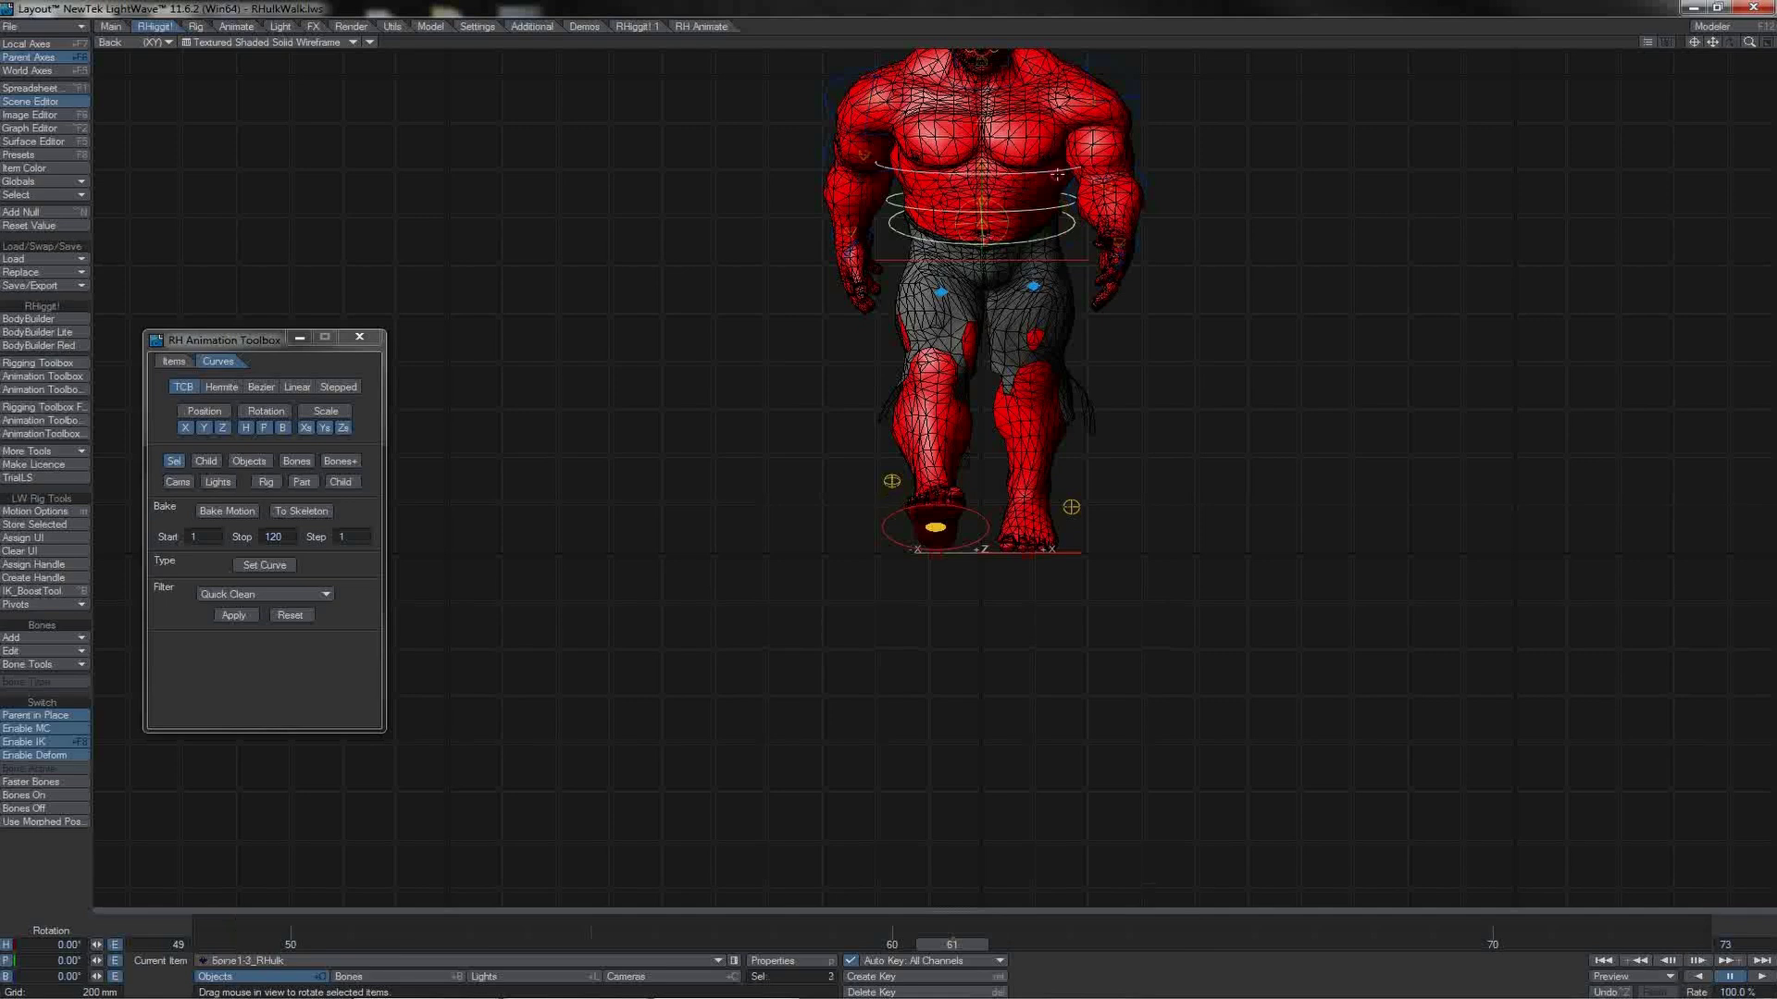
left_click_drag(1031, 146, 1030, 152)
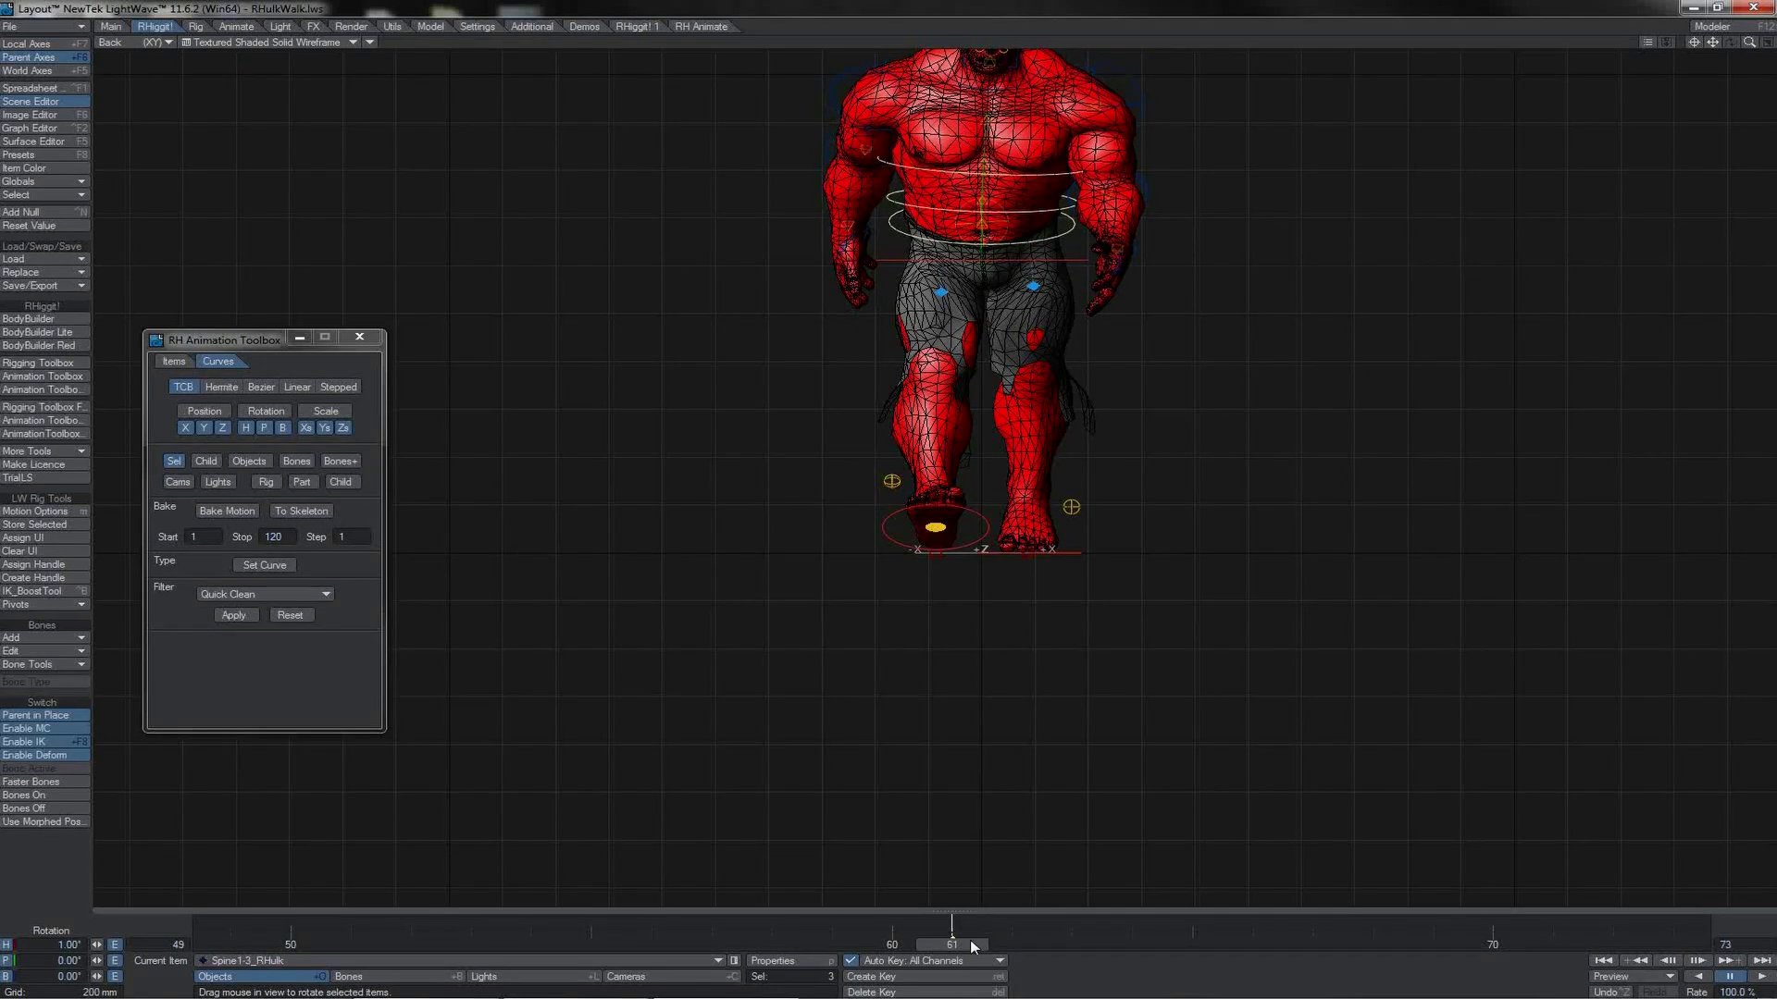
left_click_drag(968, 942, 230, 945)
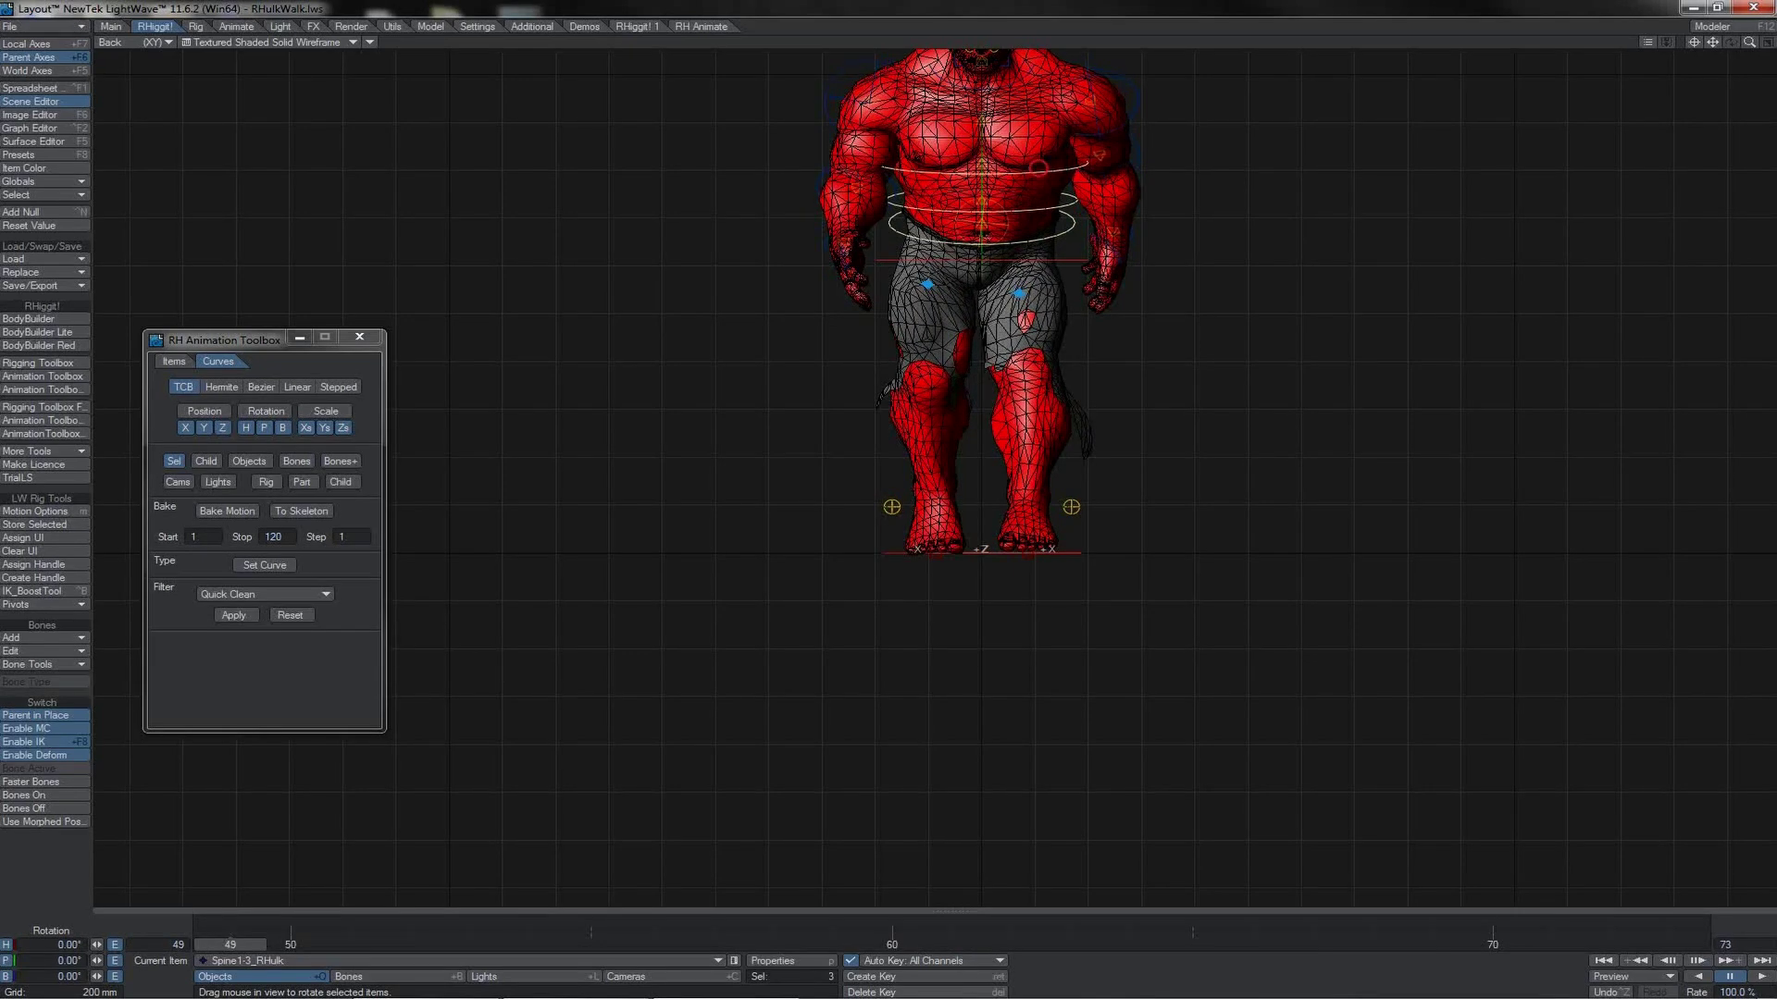
left_click_drag(1038, 167, 1030, 168)
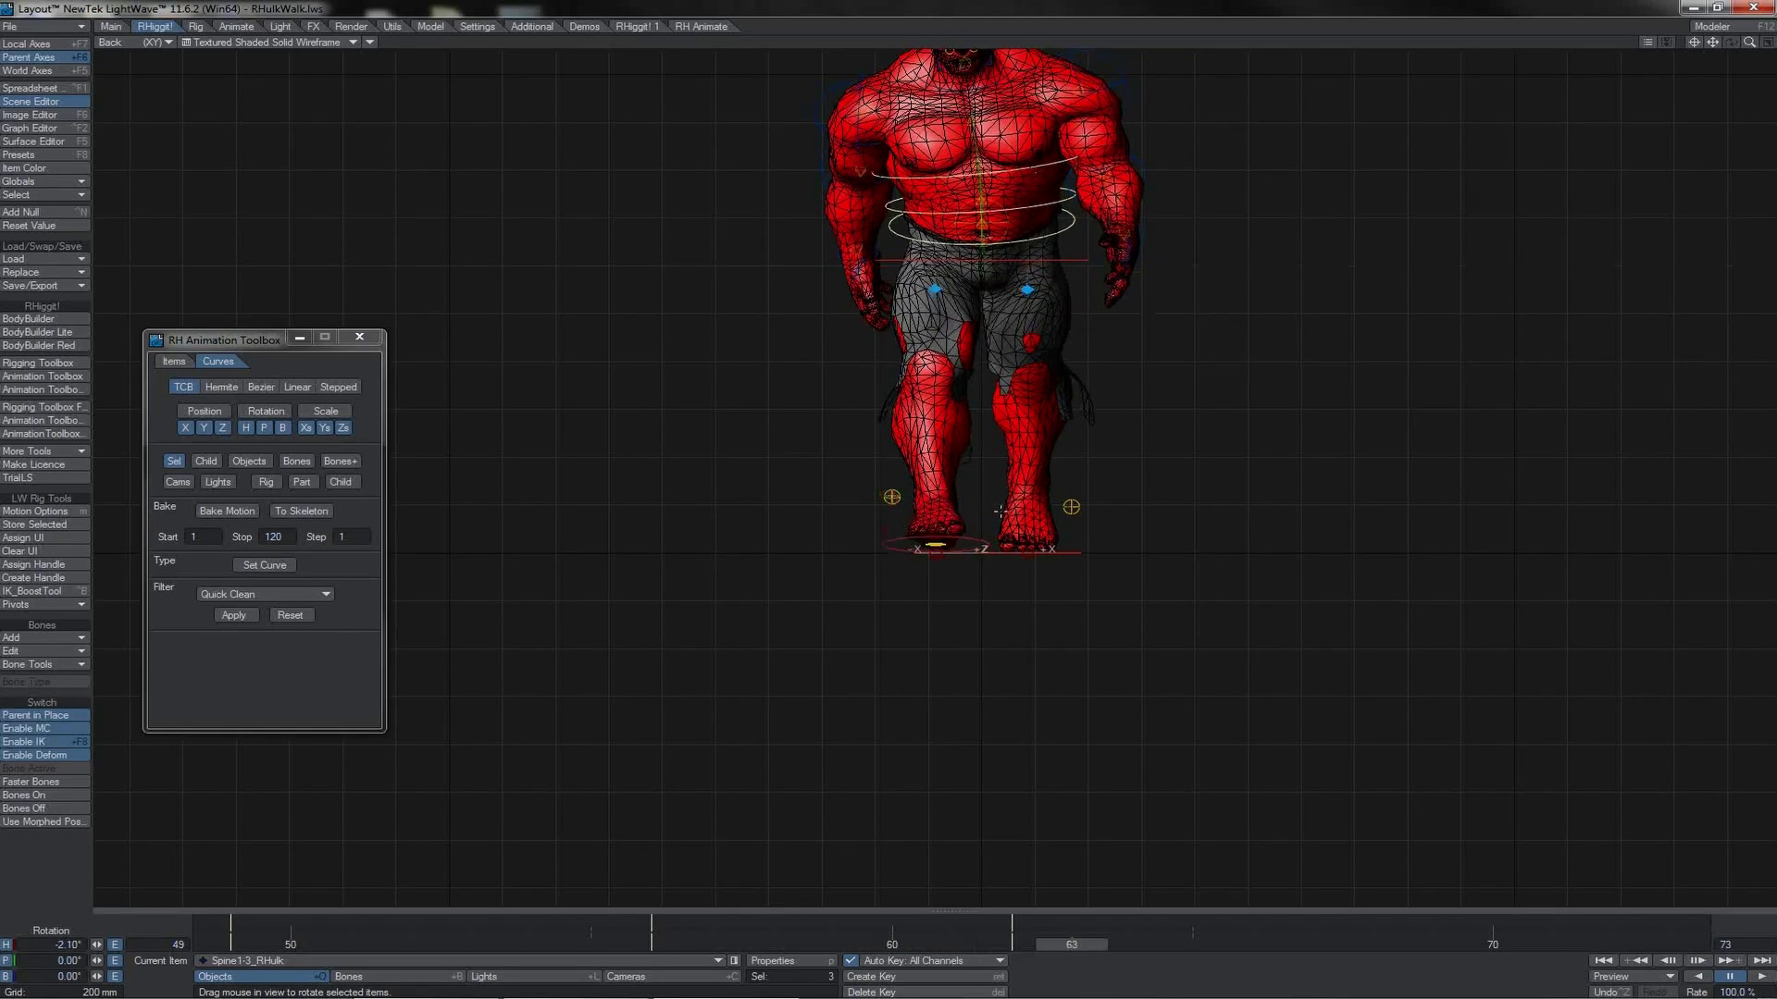
left_click_drag(1239, 944, 1078, 928)
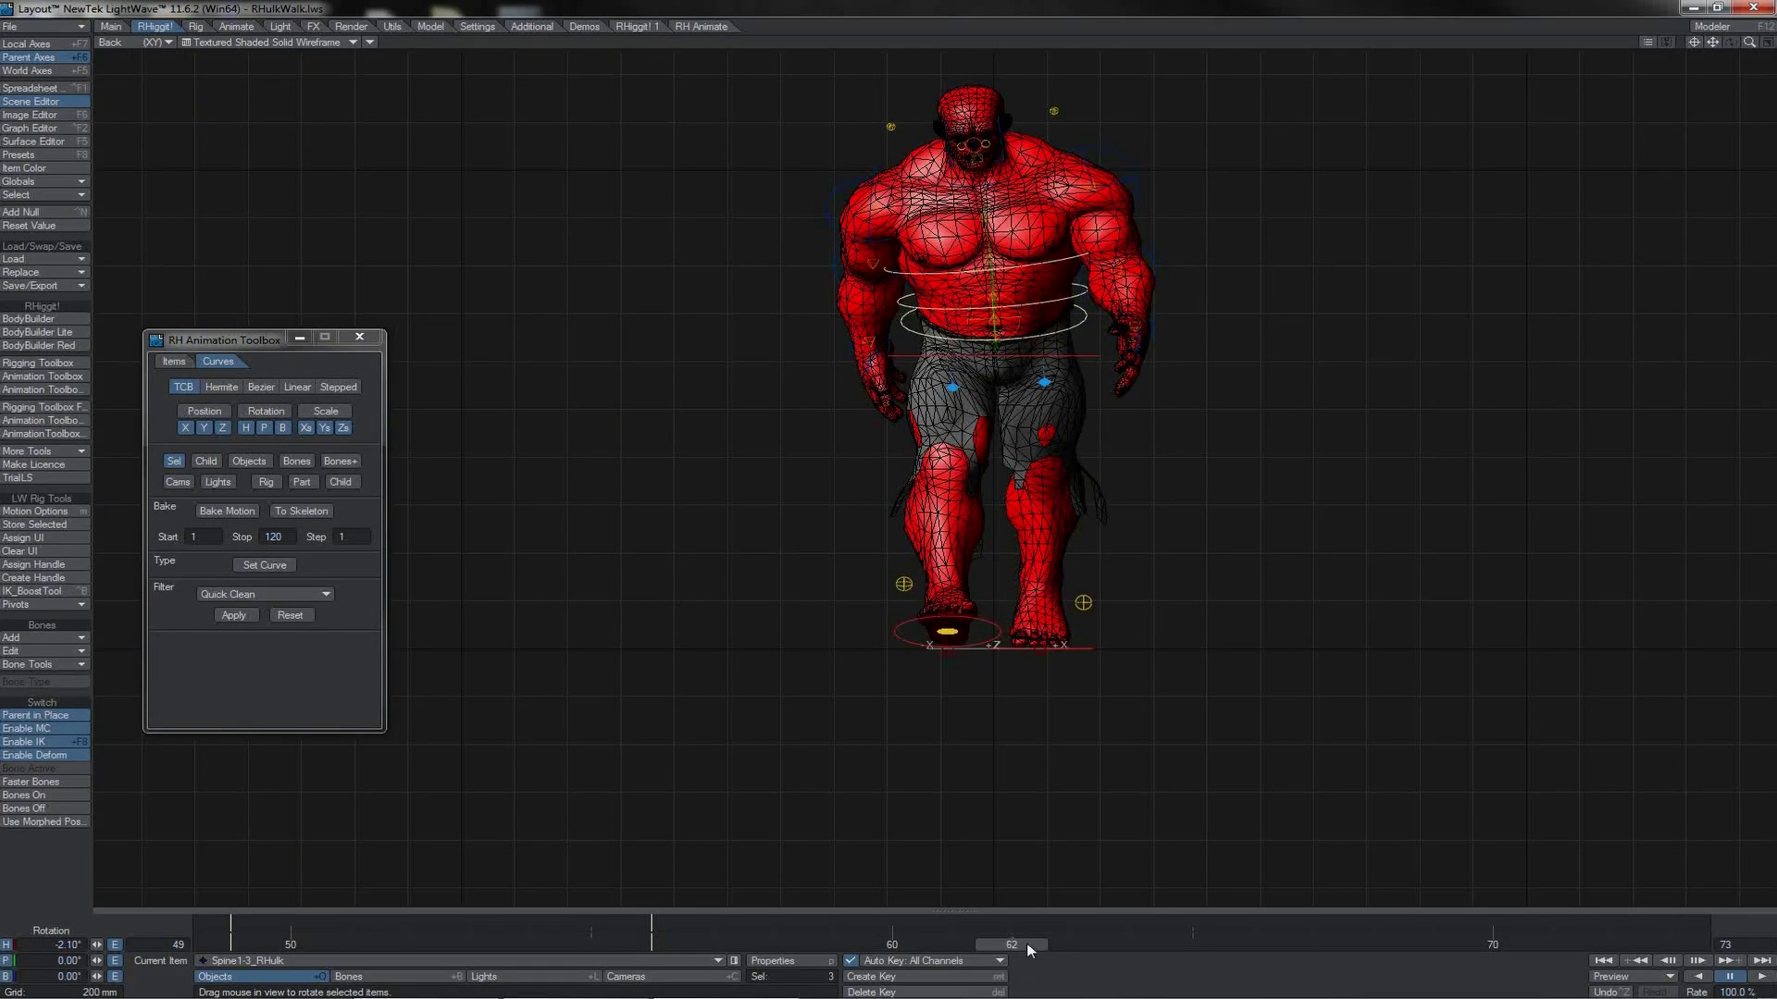
left_click_drag(1028, 943, 305, 944)
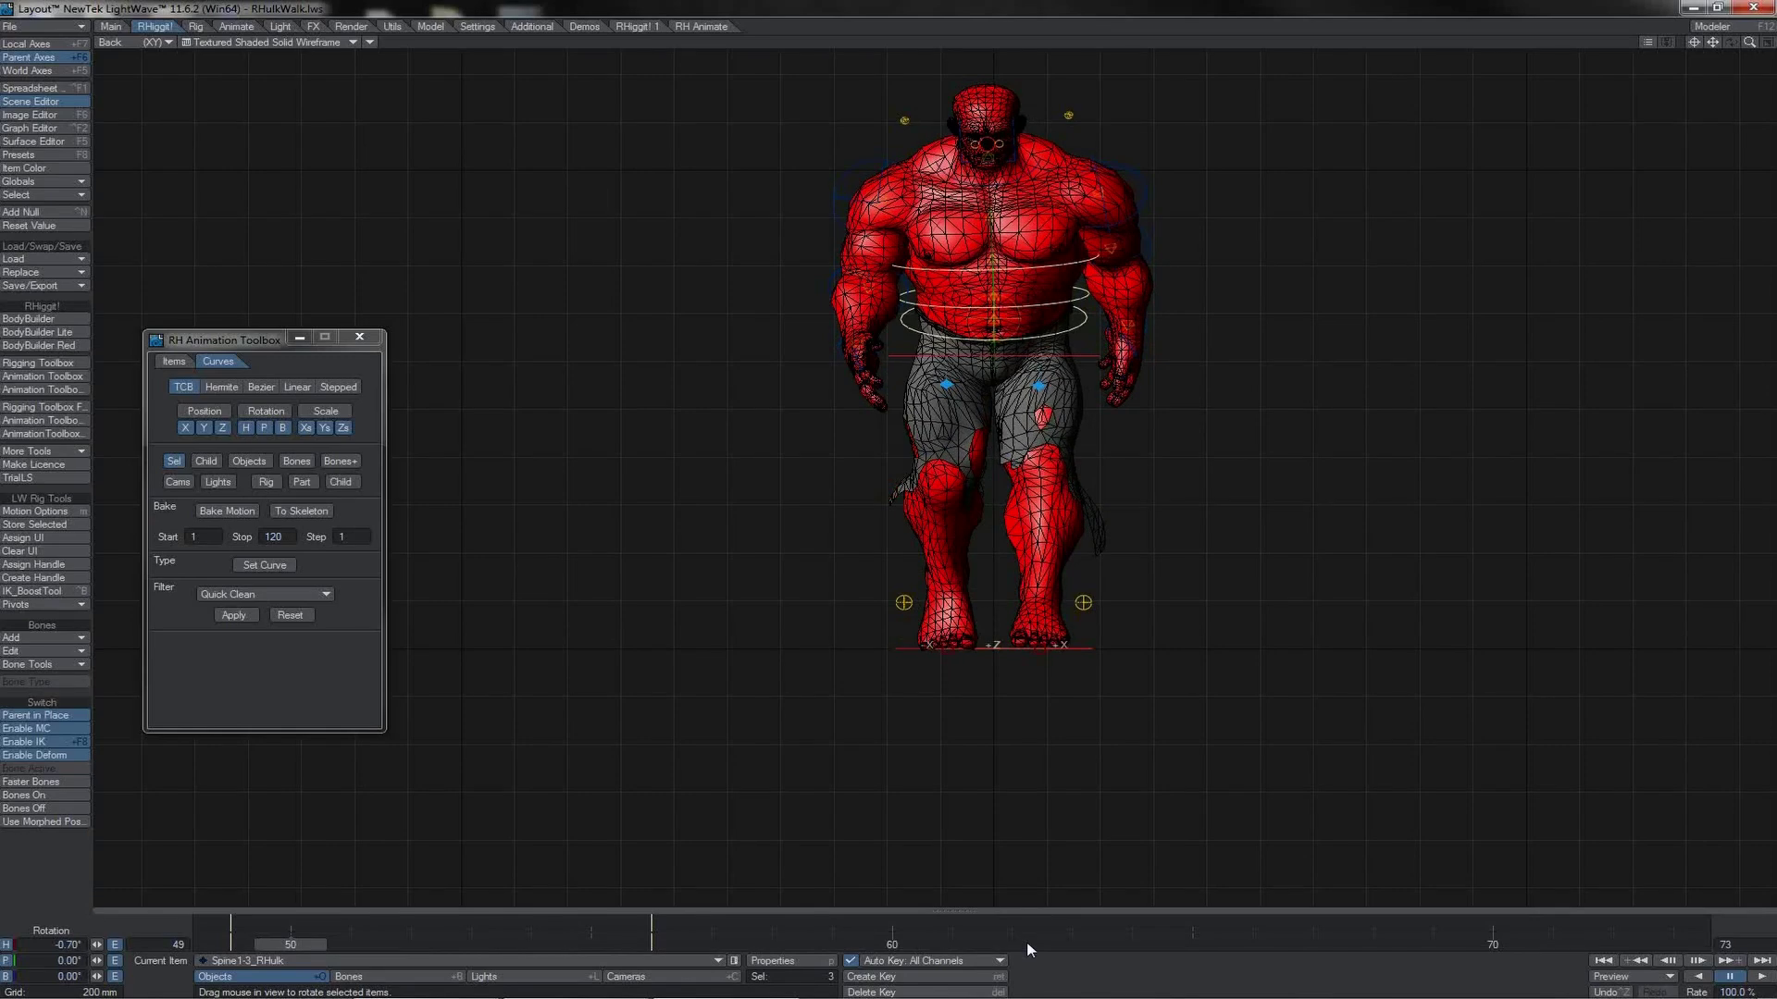
- Try to turn the head's heading to about -1.7° at frame 50
left_click(1013, 125)
left_click_drag(1014, 125, 995, 125)
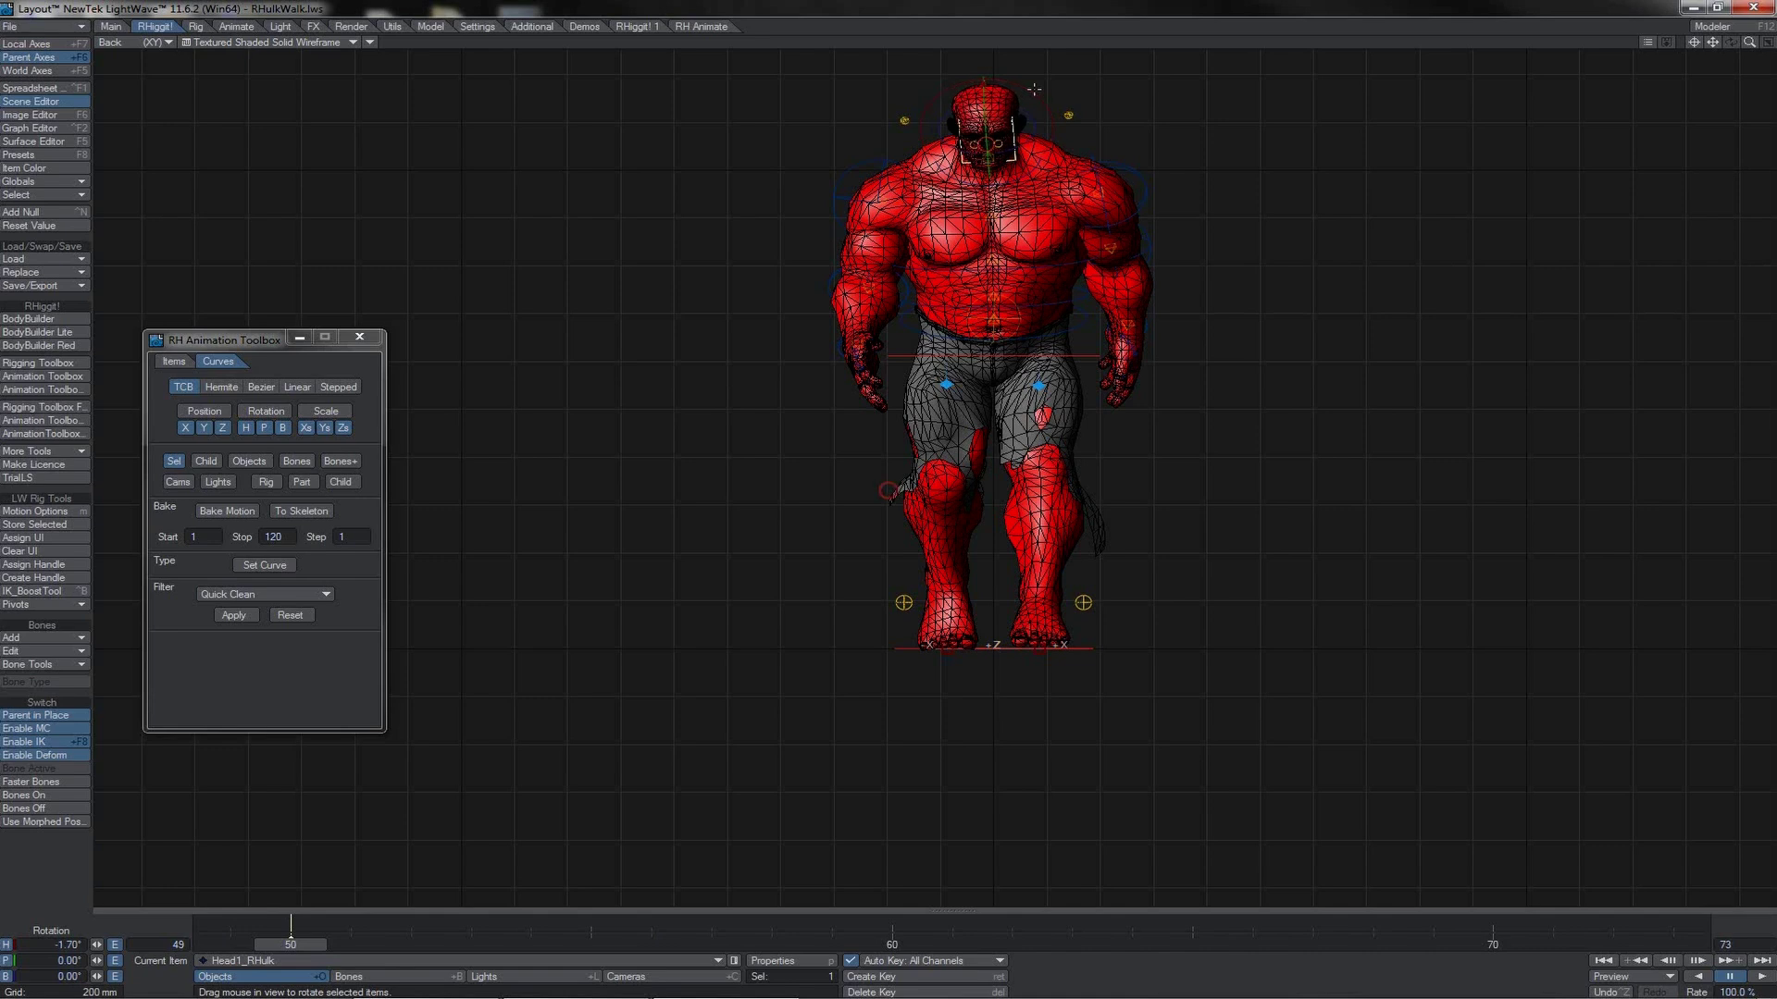
key("ctrl+z")
- Try to rotate the hips root at frame 50 to about -2.6° heading and 4.6° pitch
left_click(1009, 323)
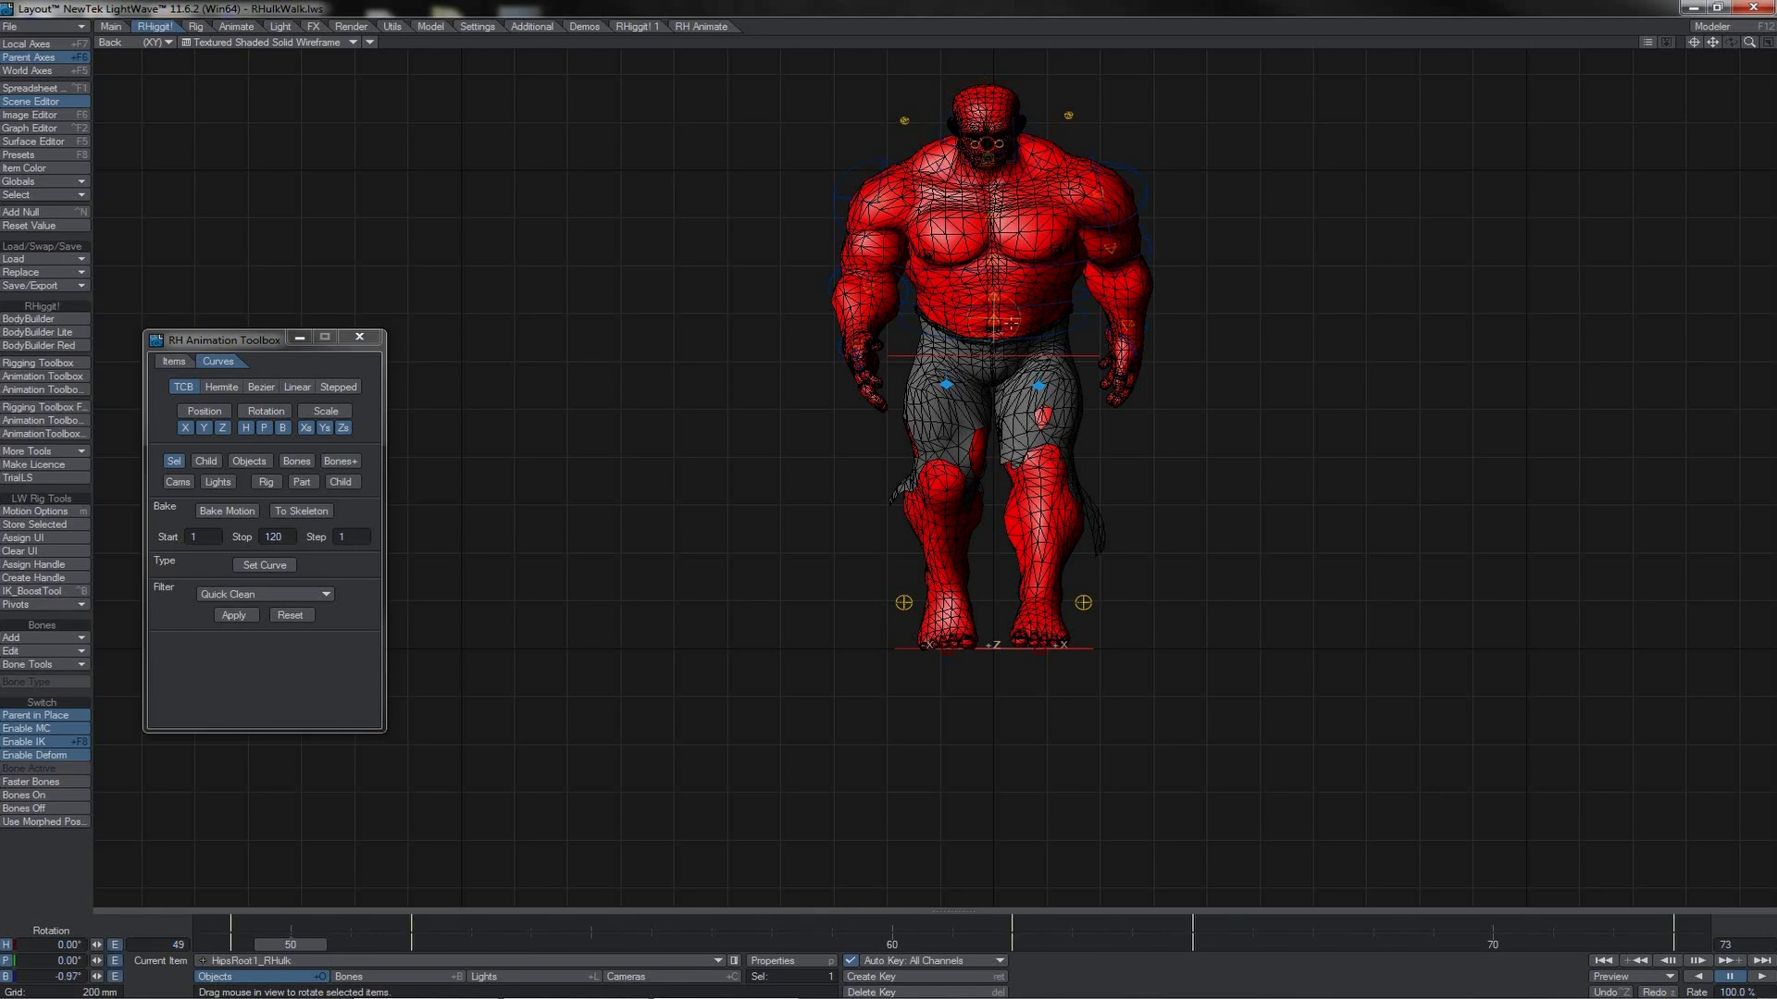
left_click_drag(1234, 330, 1215, 317)
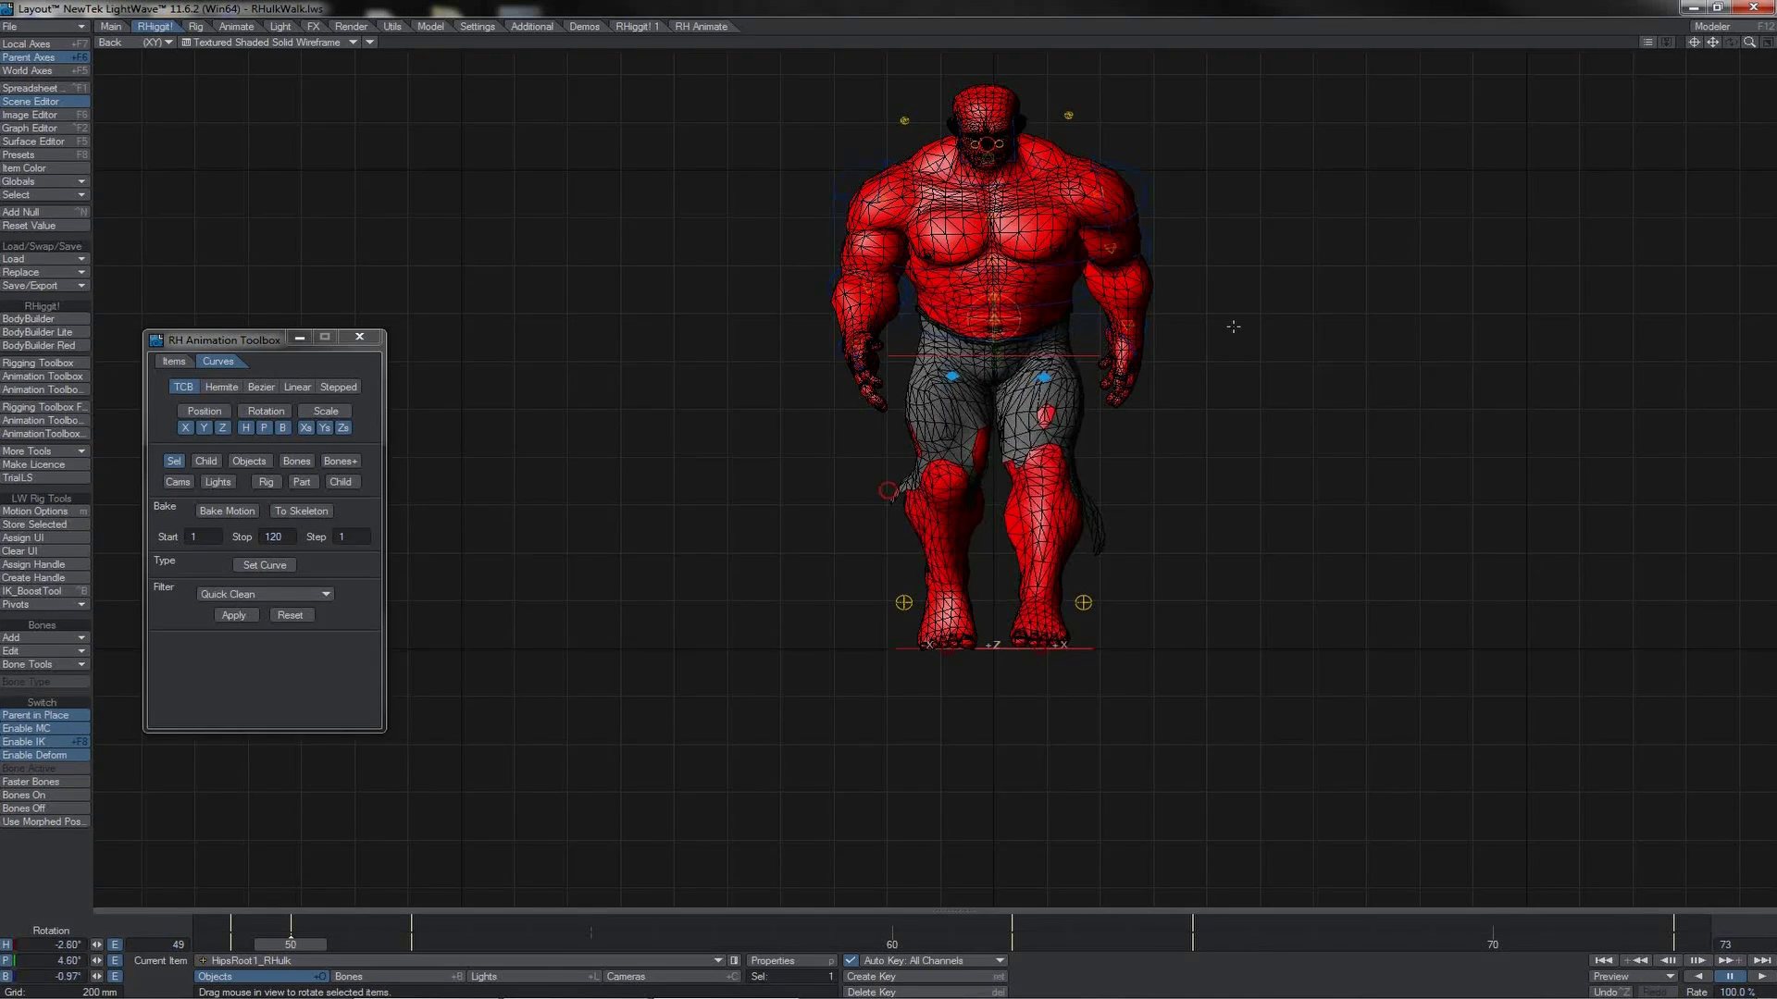
key("ctrl+z")
- Try to move the hips root slightly at frame 50
key("t")
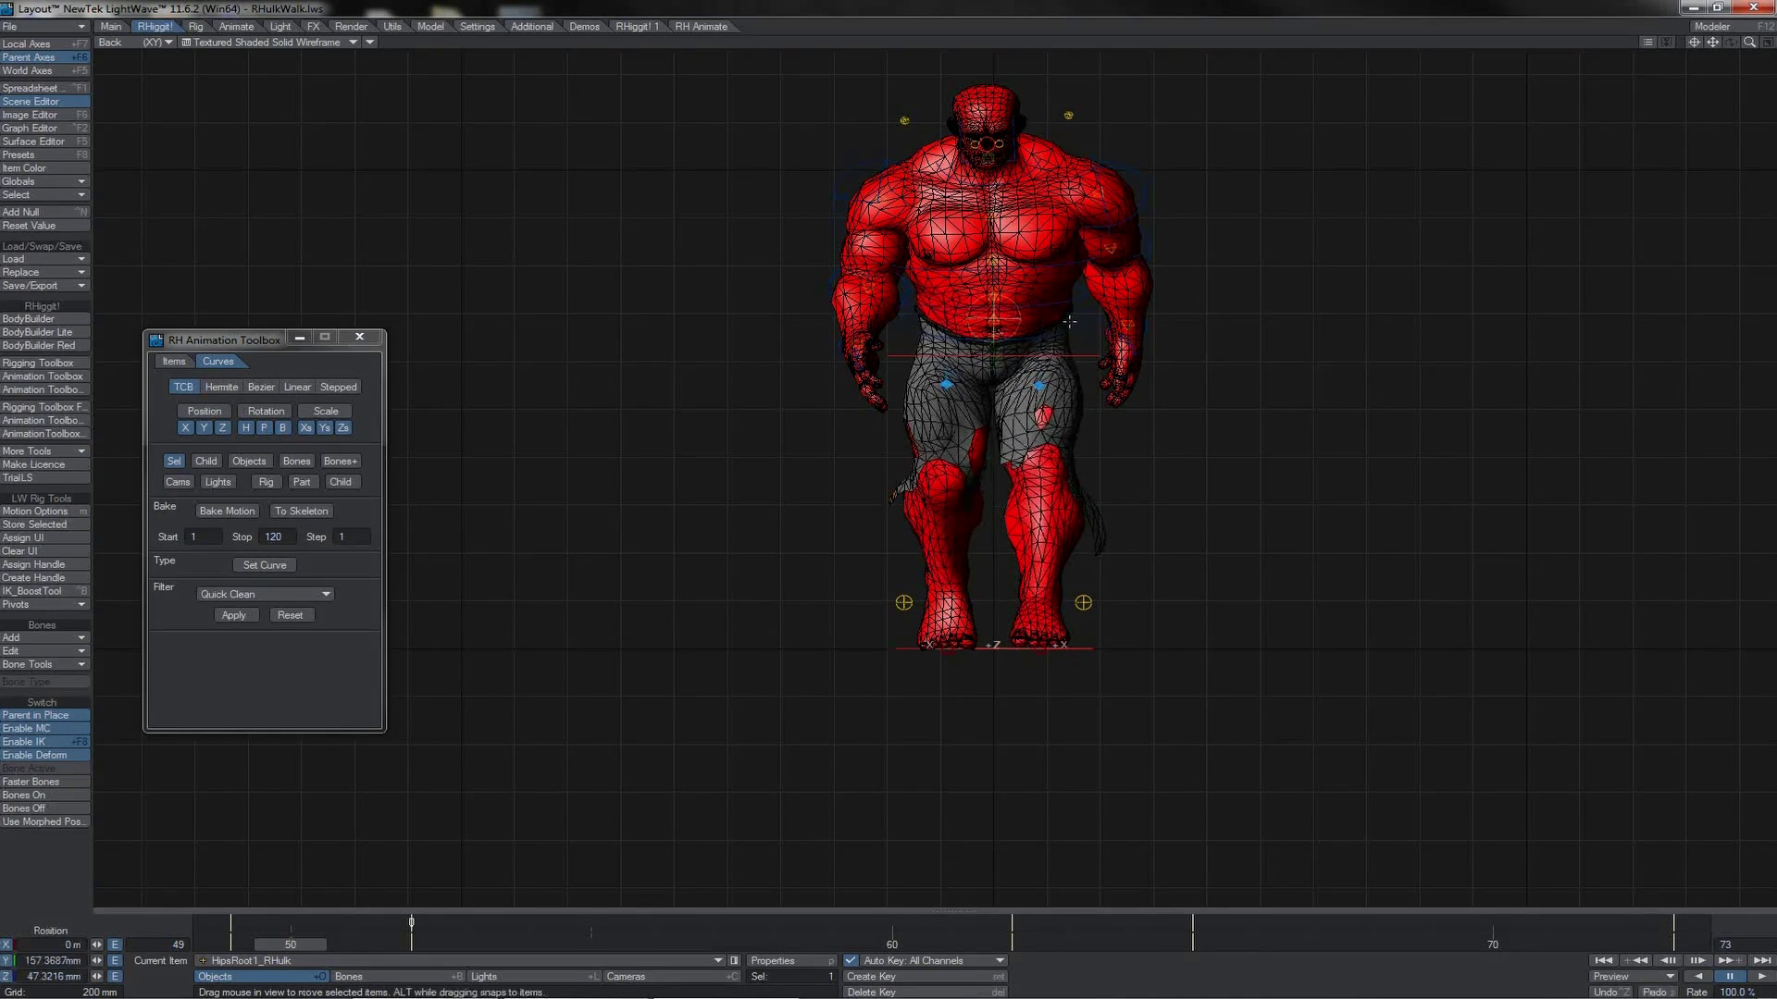
mouse_move(1055, 321)
left_mouse_down()
mouse_move(1106, 324)
mouse_move(1062, 324)
left_mouse_up()
key("ctrl+z")
key("ctrl+z")
key("ctrl+z")
- Rotate the hips root at frame 50 to about -4.6° heading, -0.7° pitch and -0.67° bank
key("y")
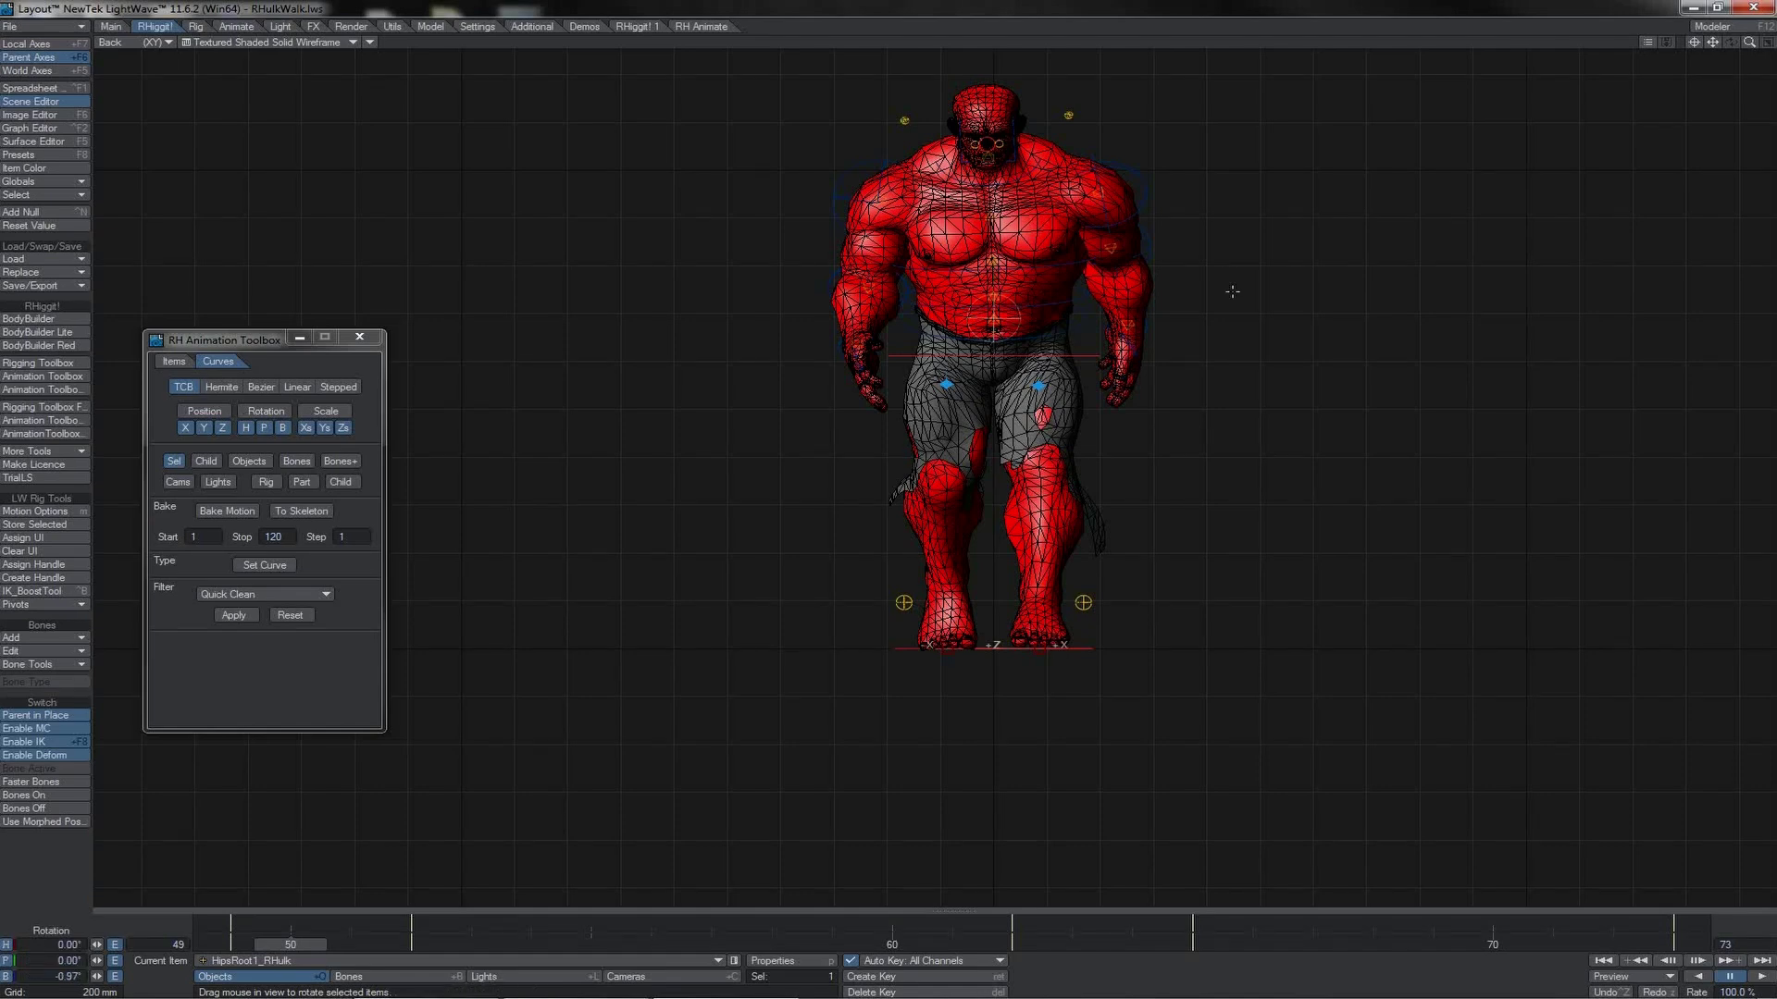
mouse_move(1233, 291)
left_mouse_down()
mouse_move(1212, 278)
mouse_move(1219, 299)
left_mouse_up()
mouse_move(1219, 299)
right_mouse_down()
mouse_move(1244, 300)
mouse_move(1213, 290)
right_mouse_up()
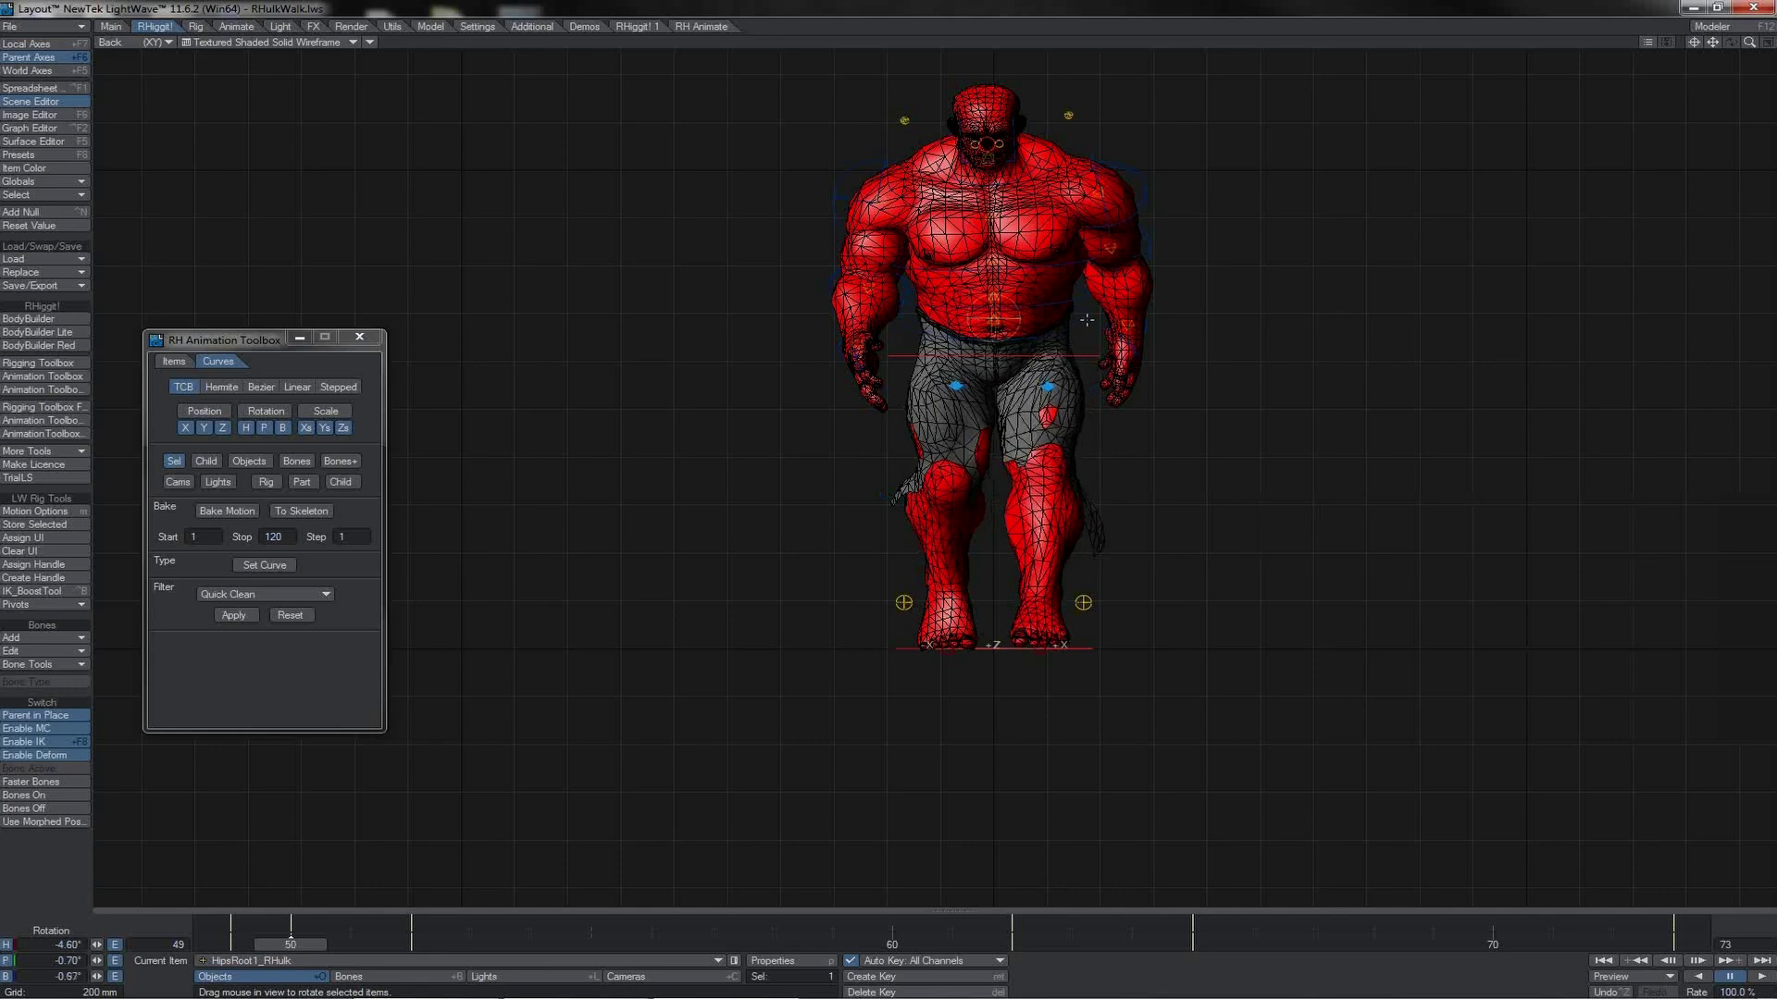
- Select the three spine controls and rotate them at frame 50 to a heading of about -1.1°
left_click(1082, 326)
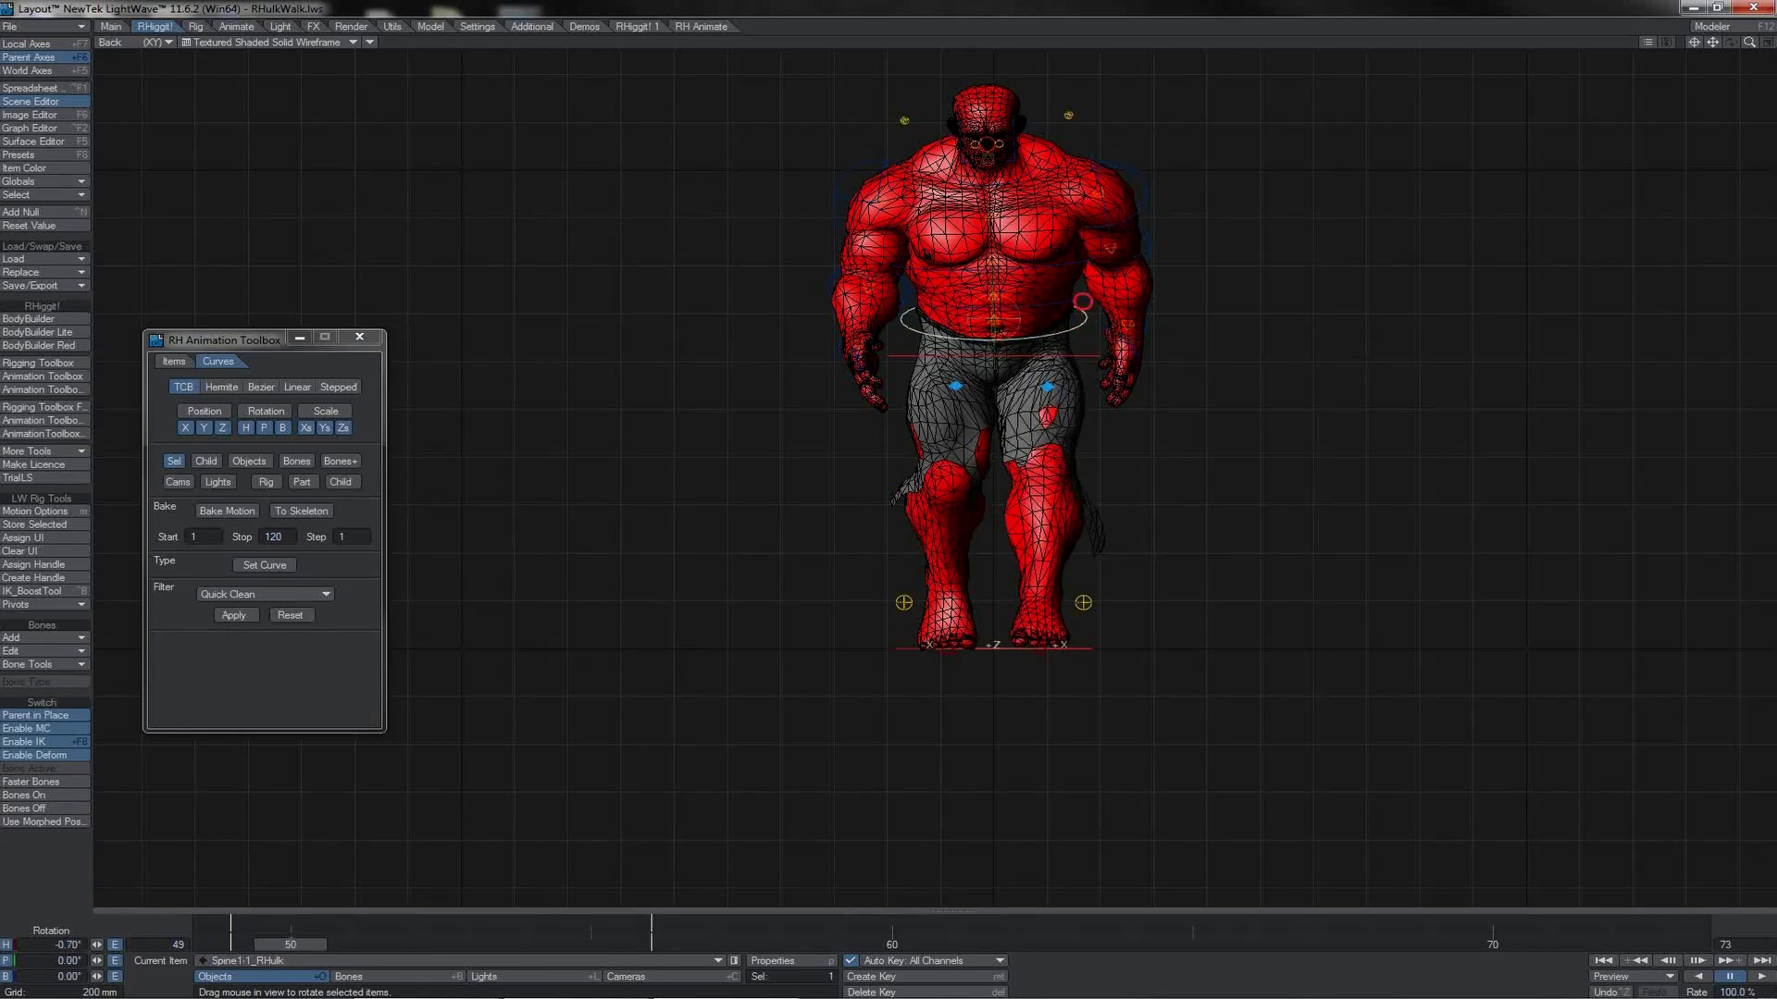
left_click(1083, 302, "shift")
mouse_move(1030, 232)
left_mouse_down()
mouse_move(1060, 232)
mouse_move(1036, 233)
left_mouse_up()
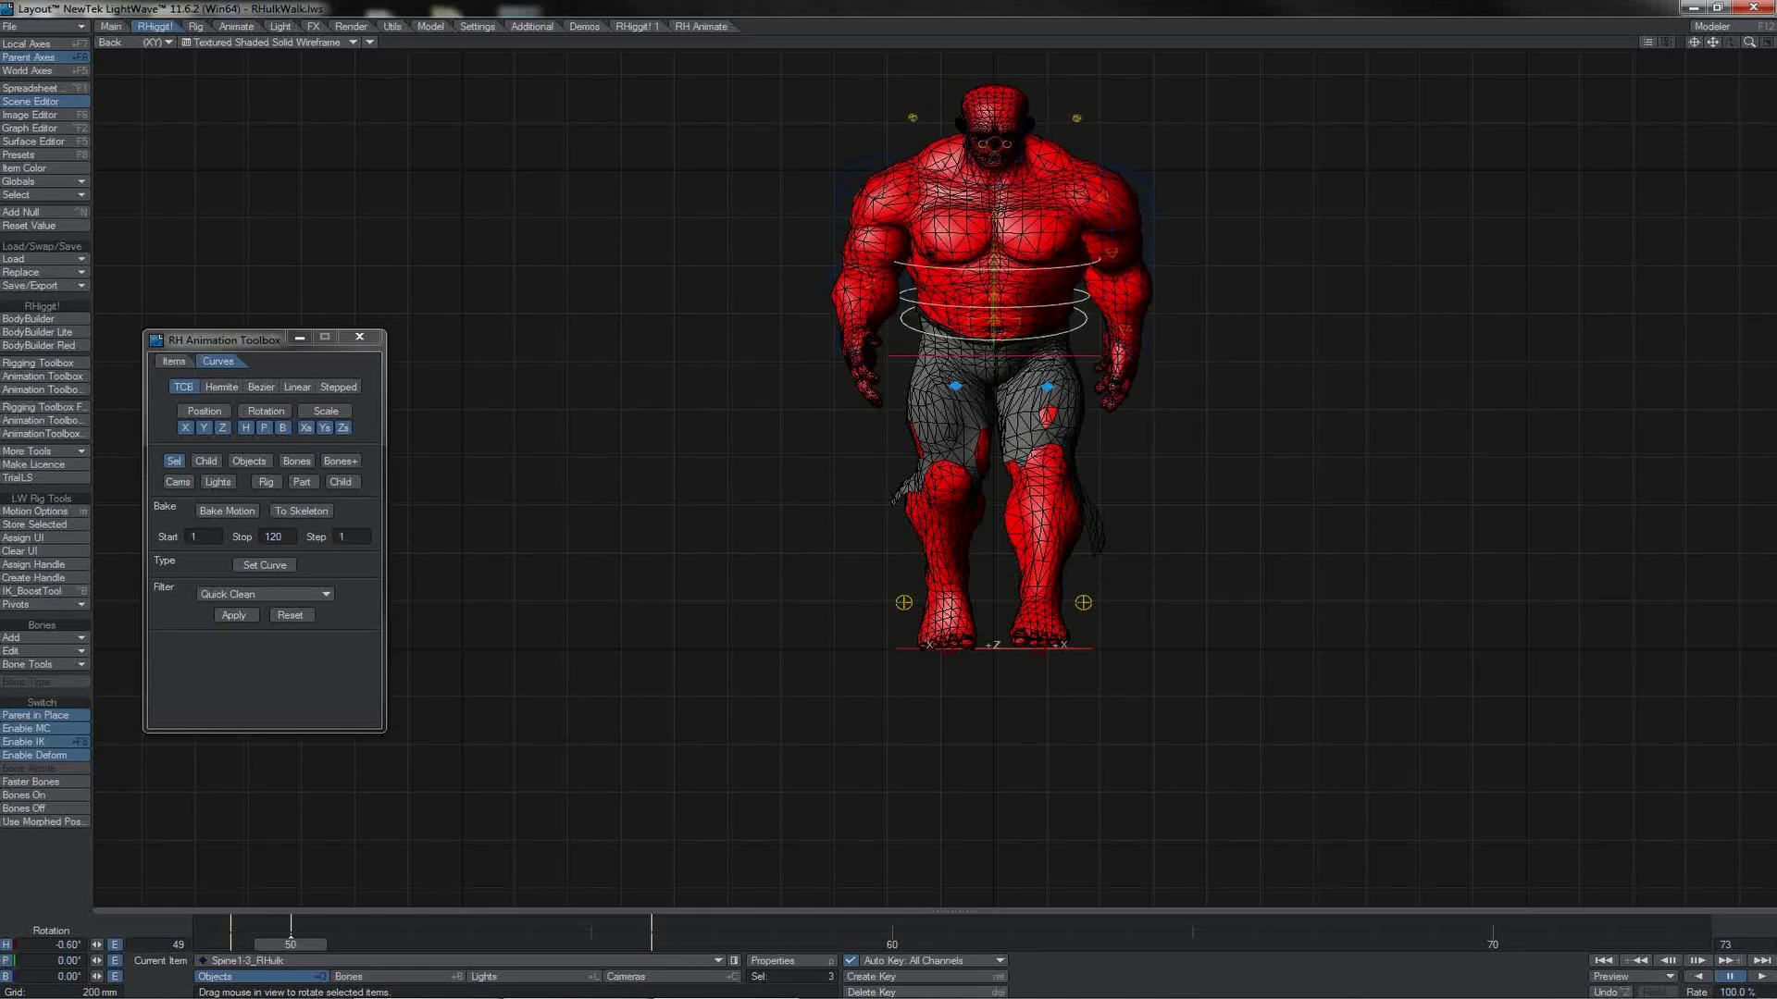
left_click_drag(1018, 122, 1011, 122)
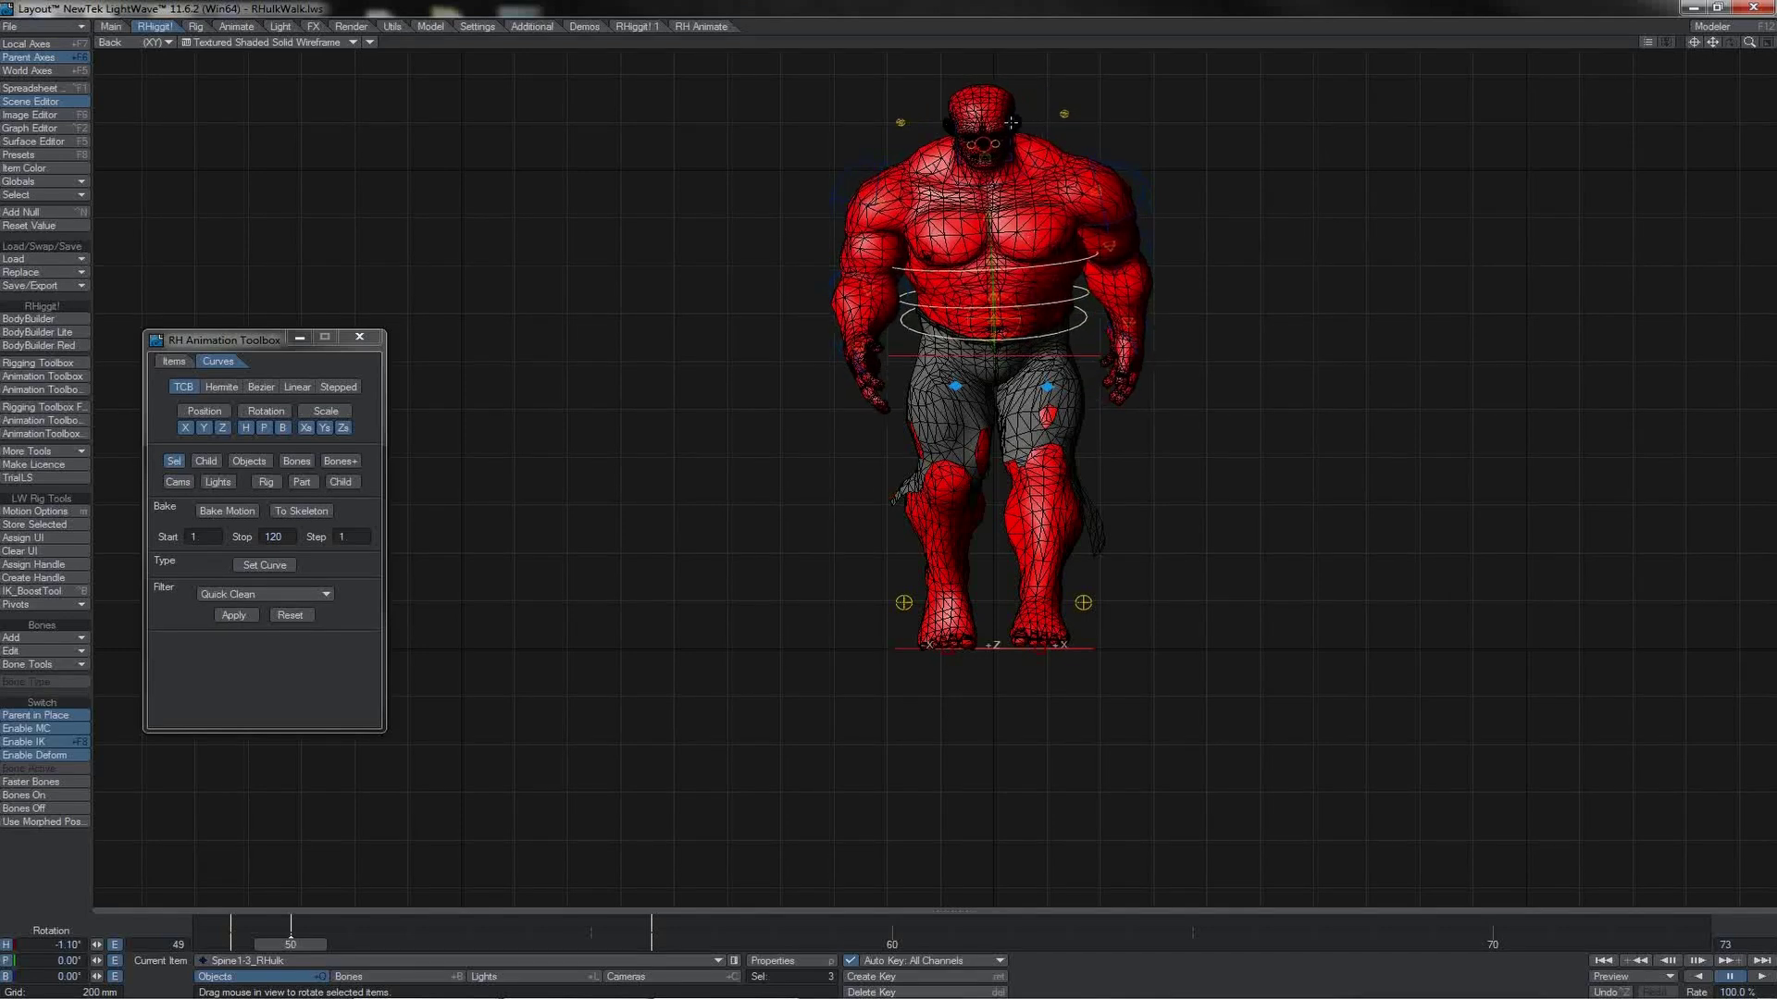
- Turn the head control's heading to 5° at frame 50
left_click(1009, 123)
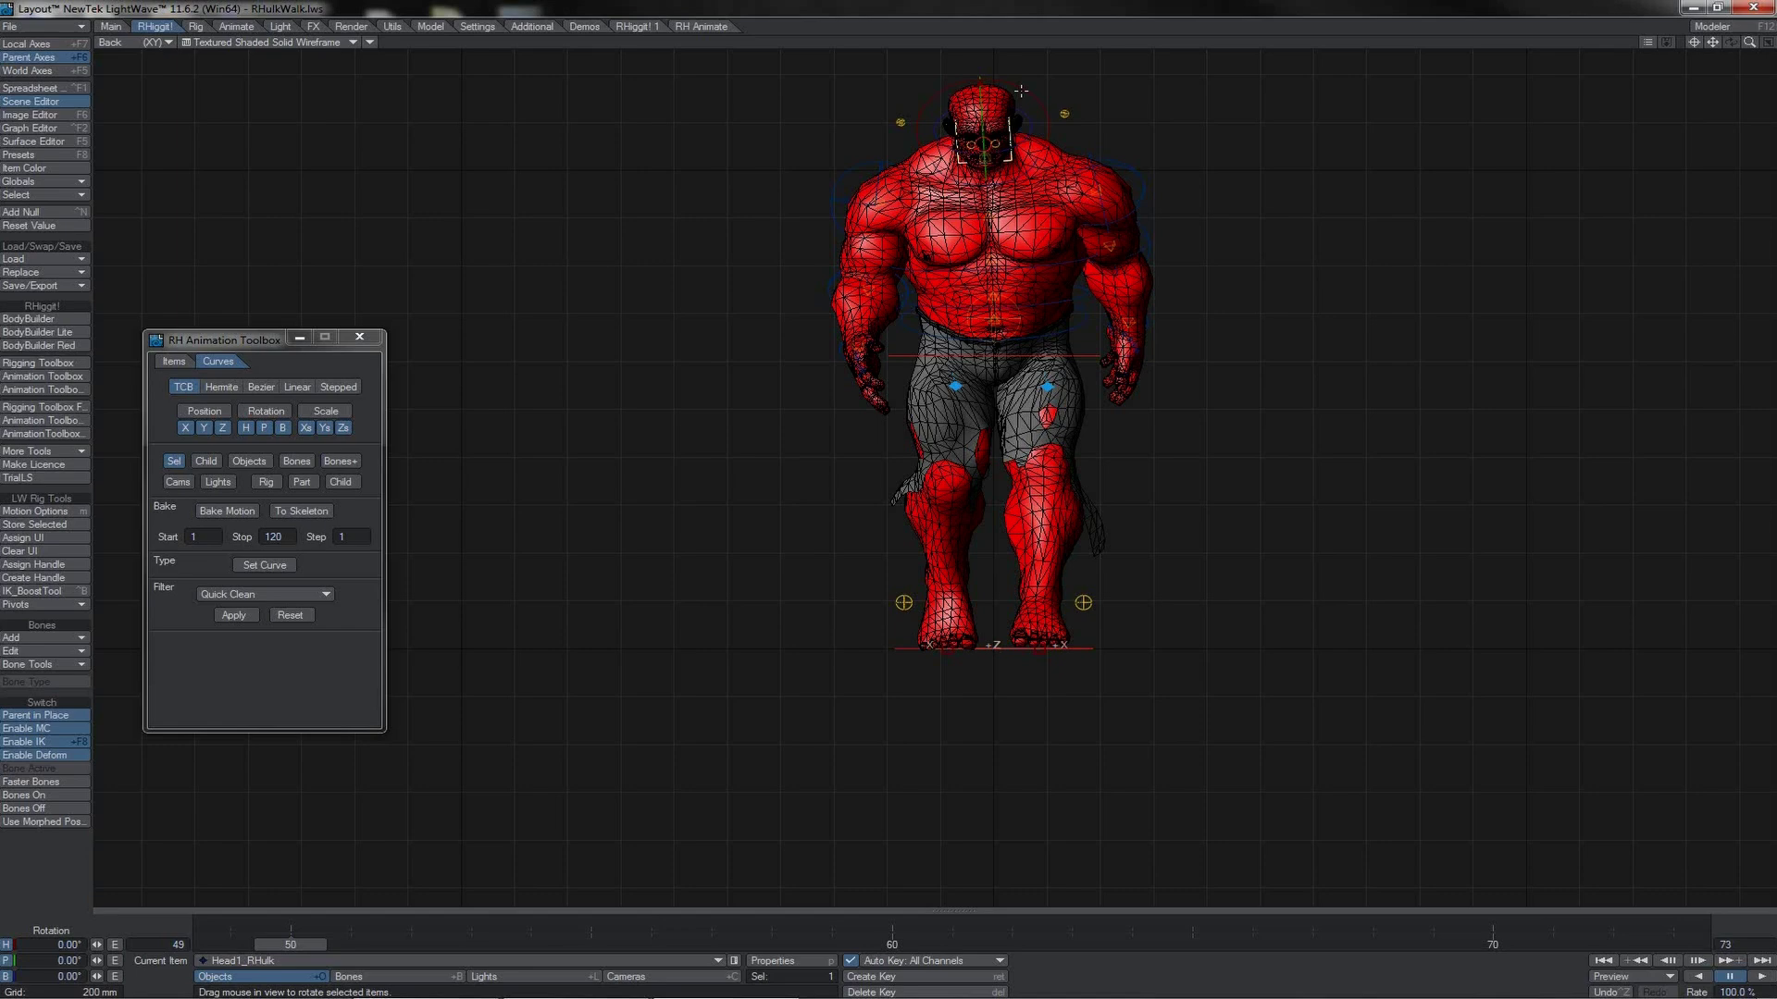
left_click_drag(1020, 91, 1030, 91)
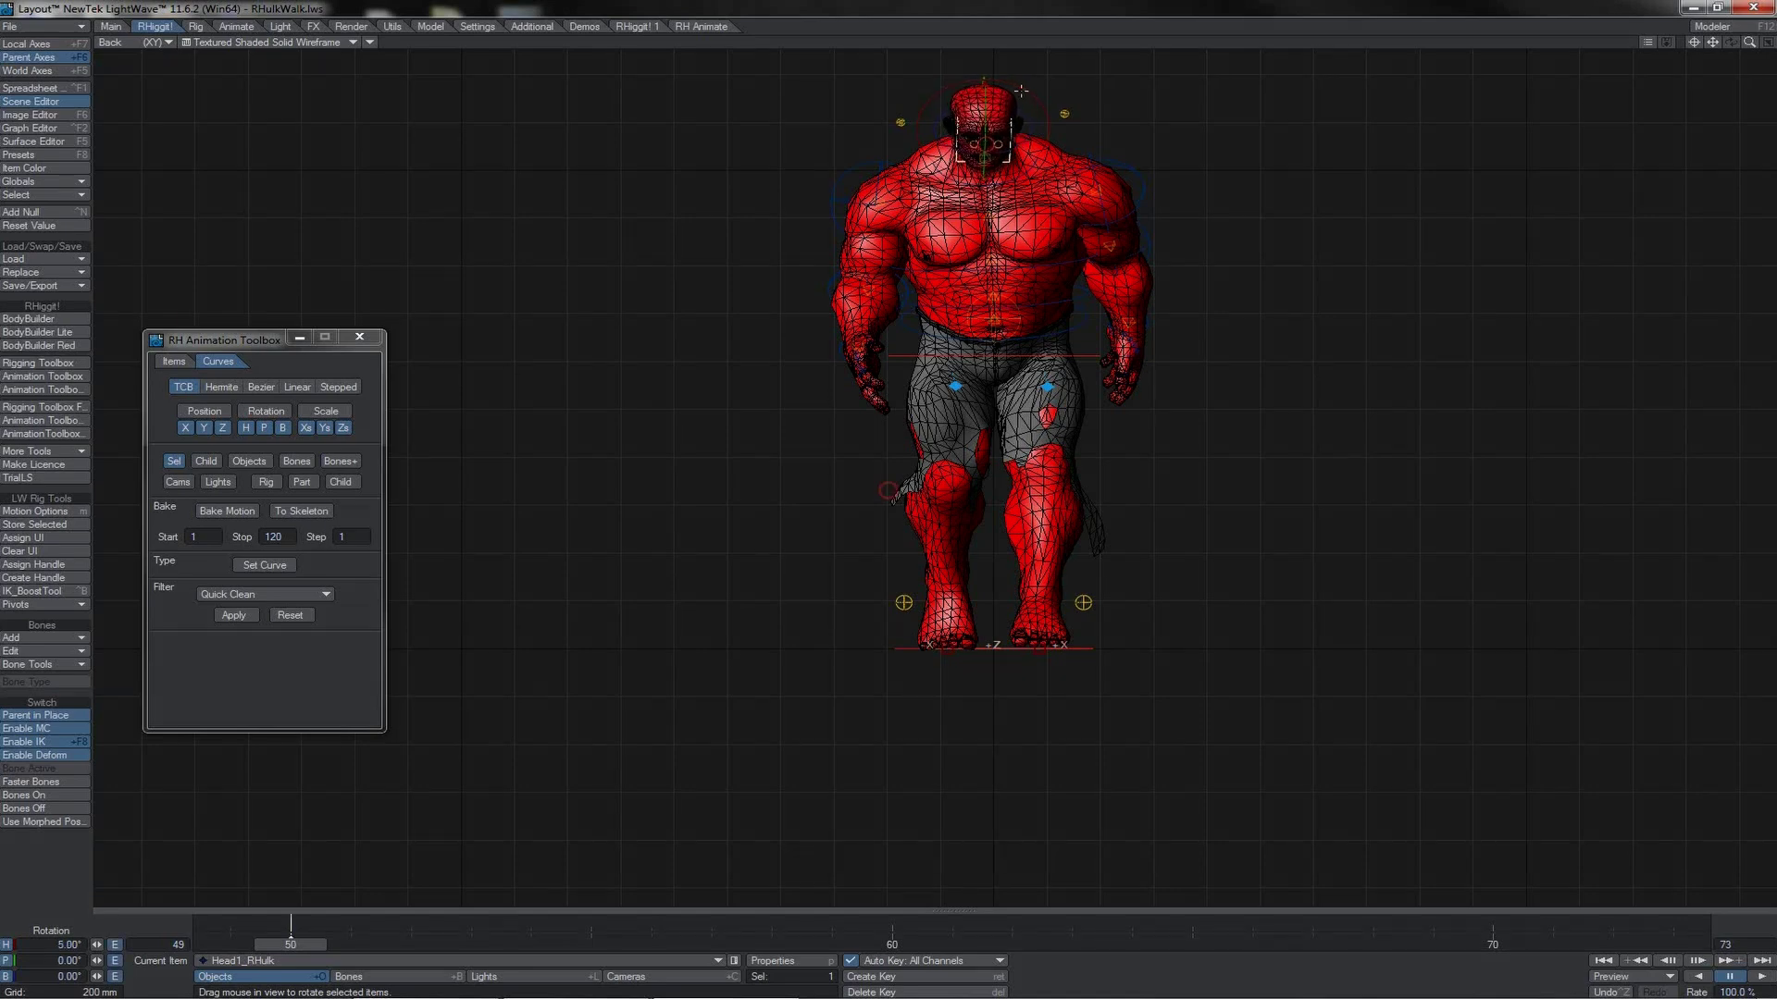
key("5")
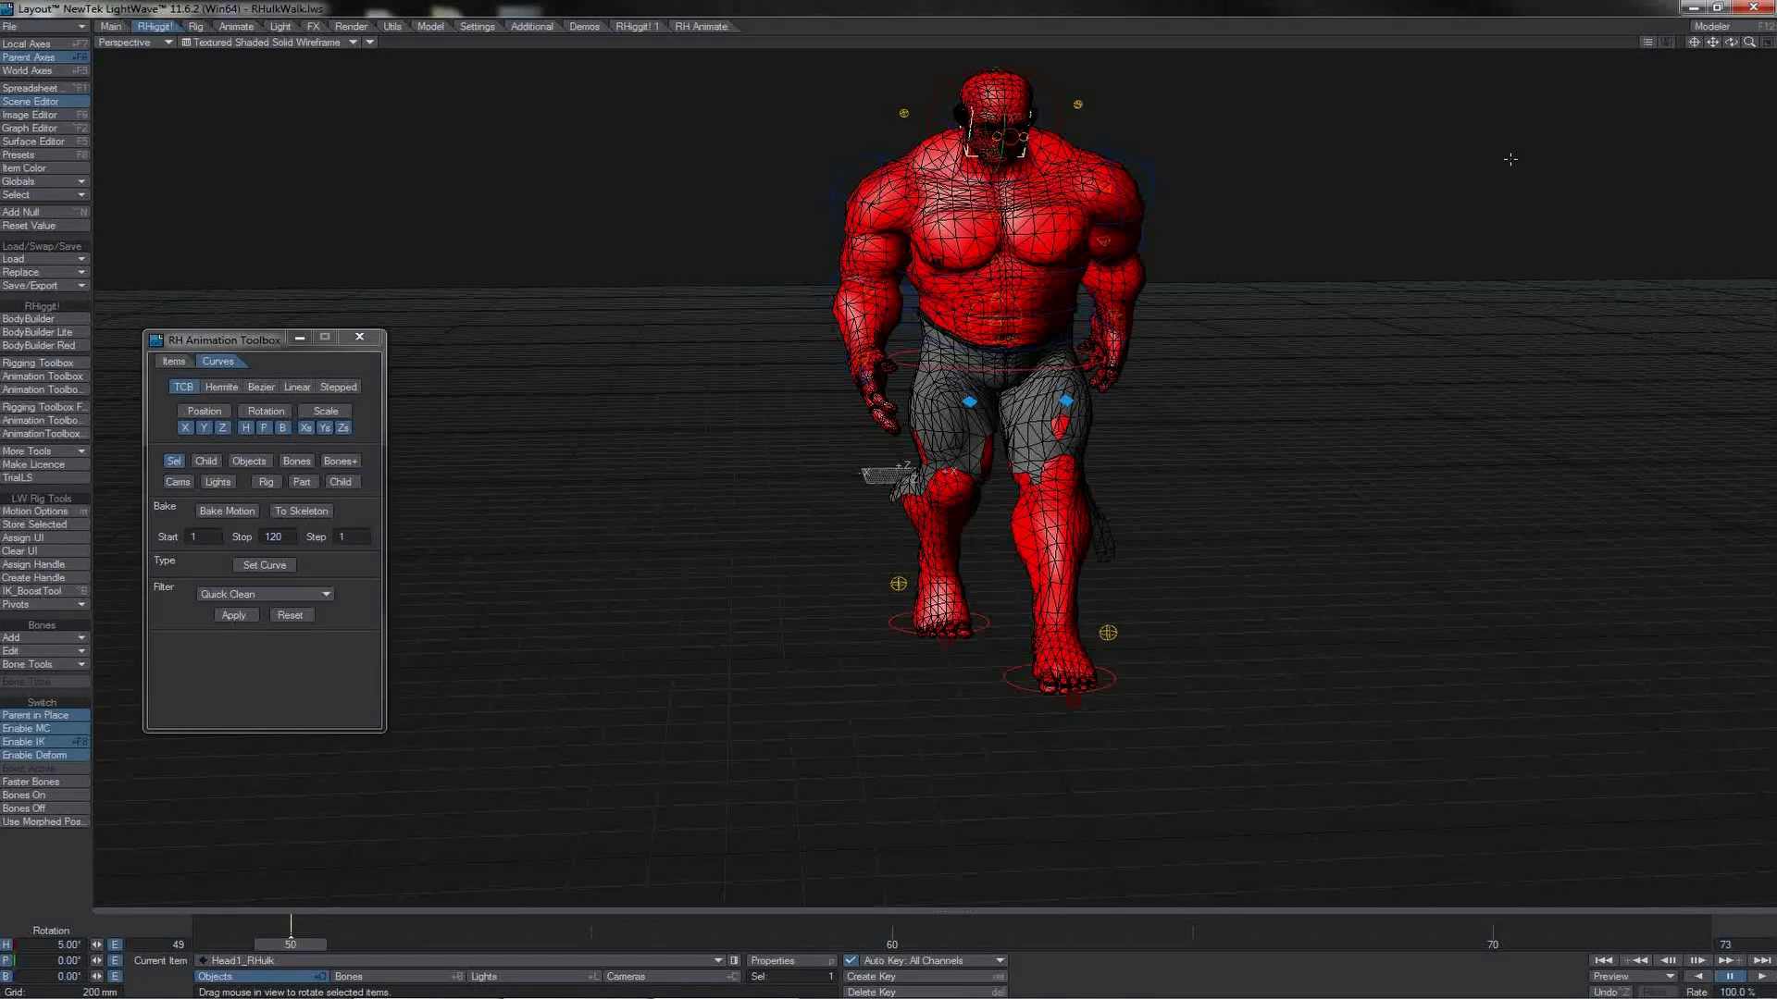
- Choose Linear as the curve type in the animation toolbox's curve settings
left_click(175, 363)
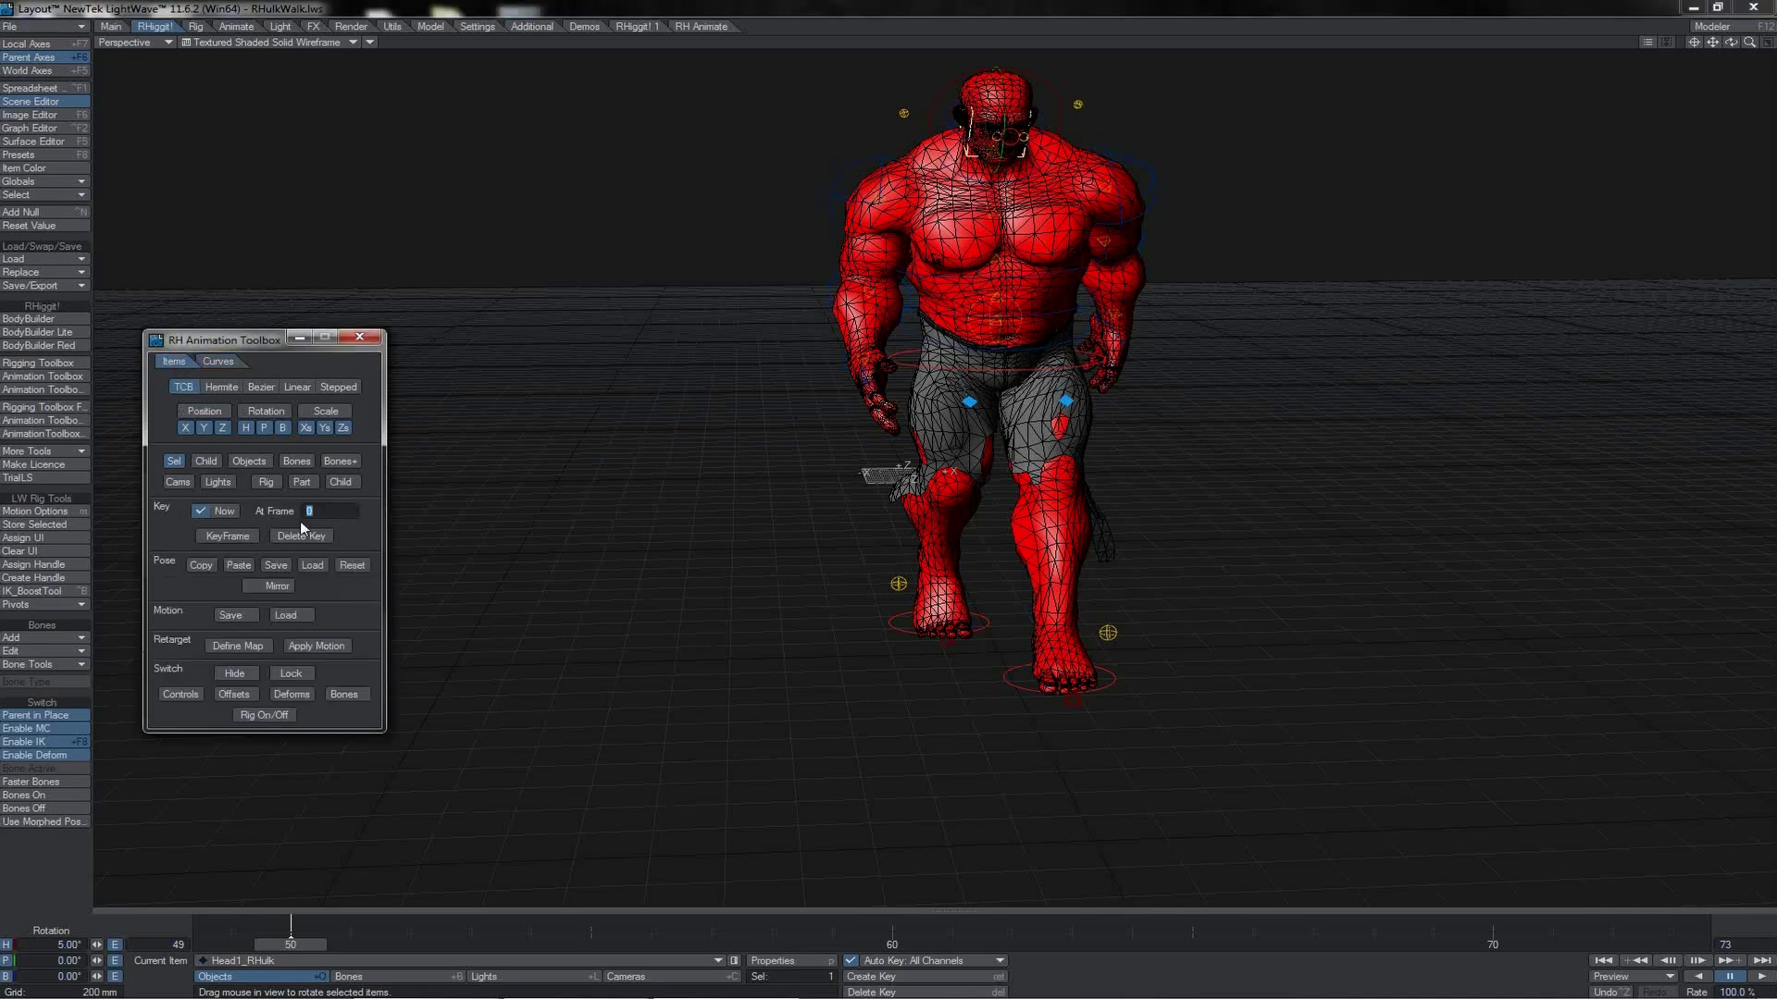
left_click(232, 366)
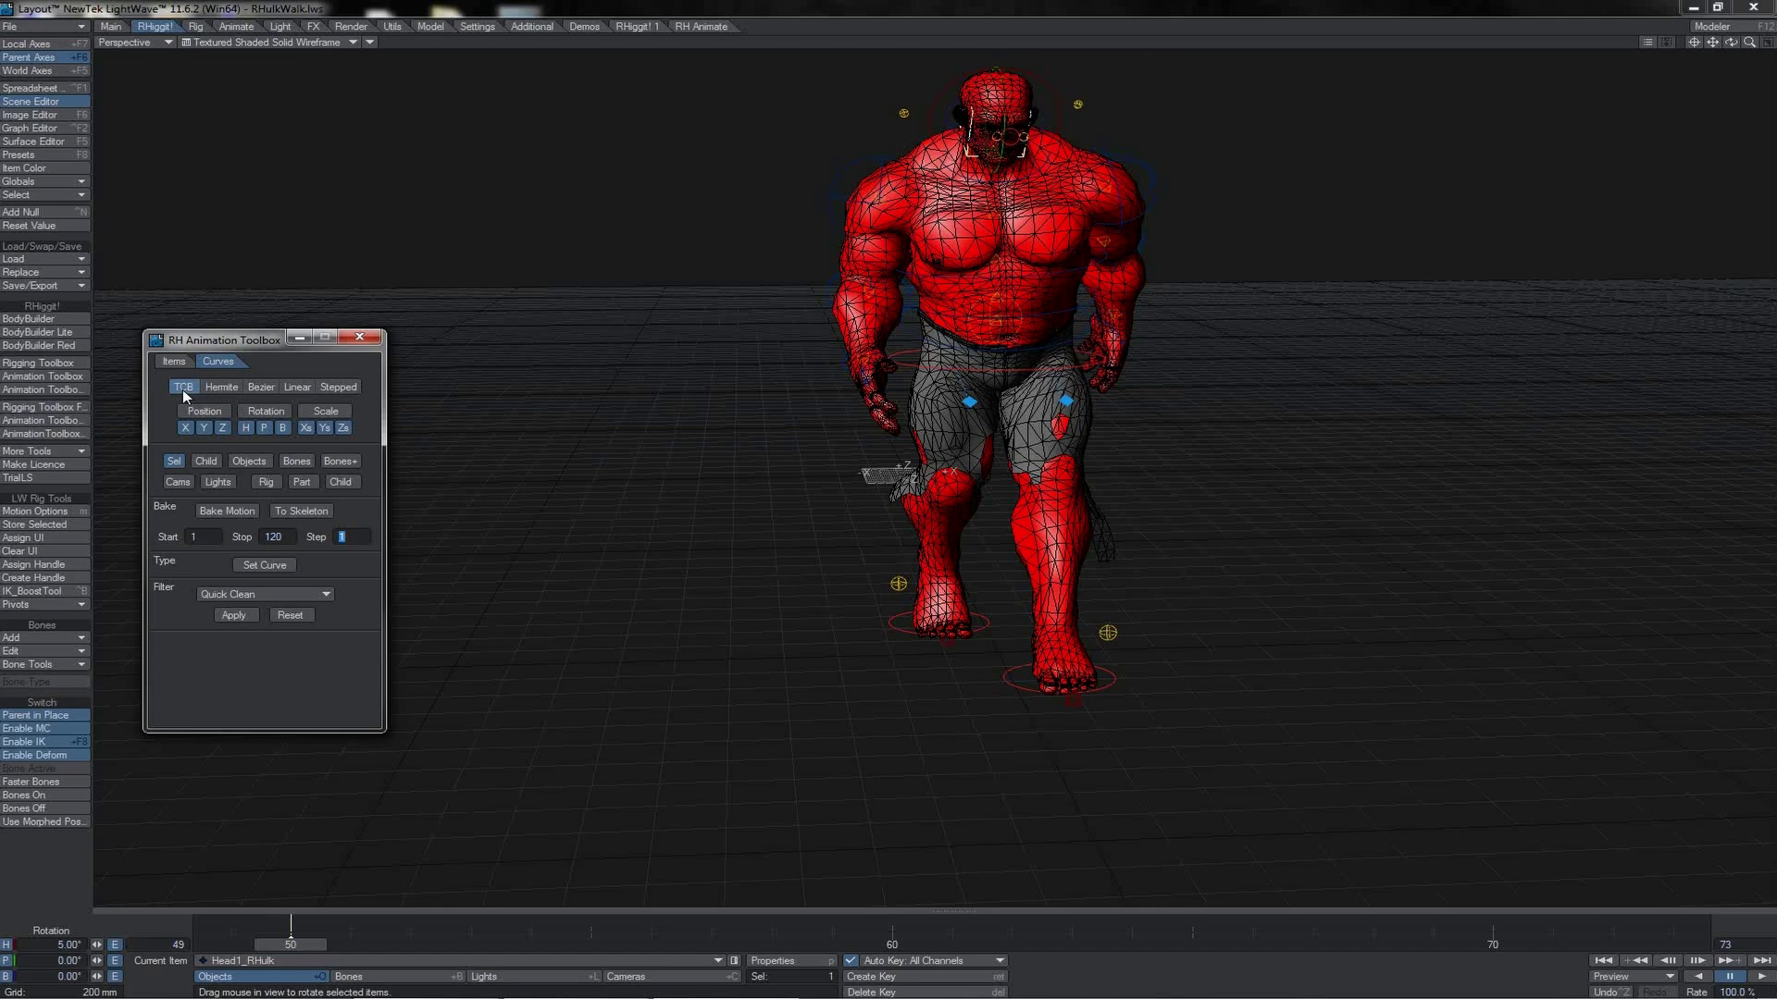
left_click(285, 386)
- Select the left leg's IK goal, the right leg's IK goal and the right reverse-foot control one after another
left_click(1105, 677)
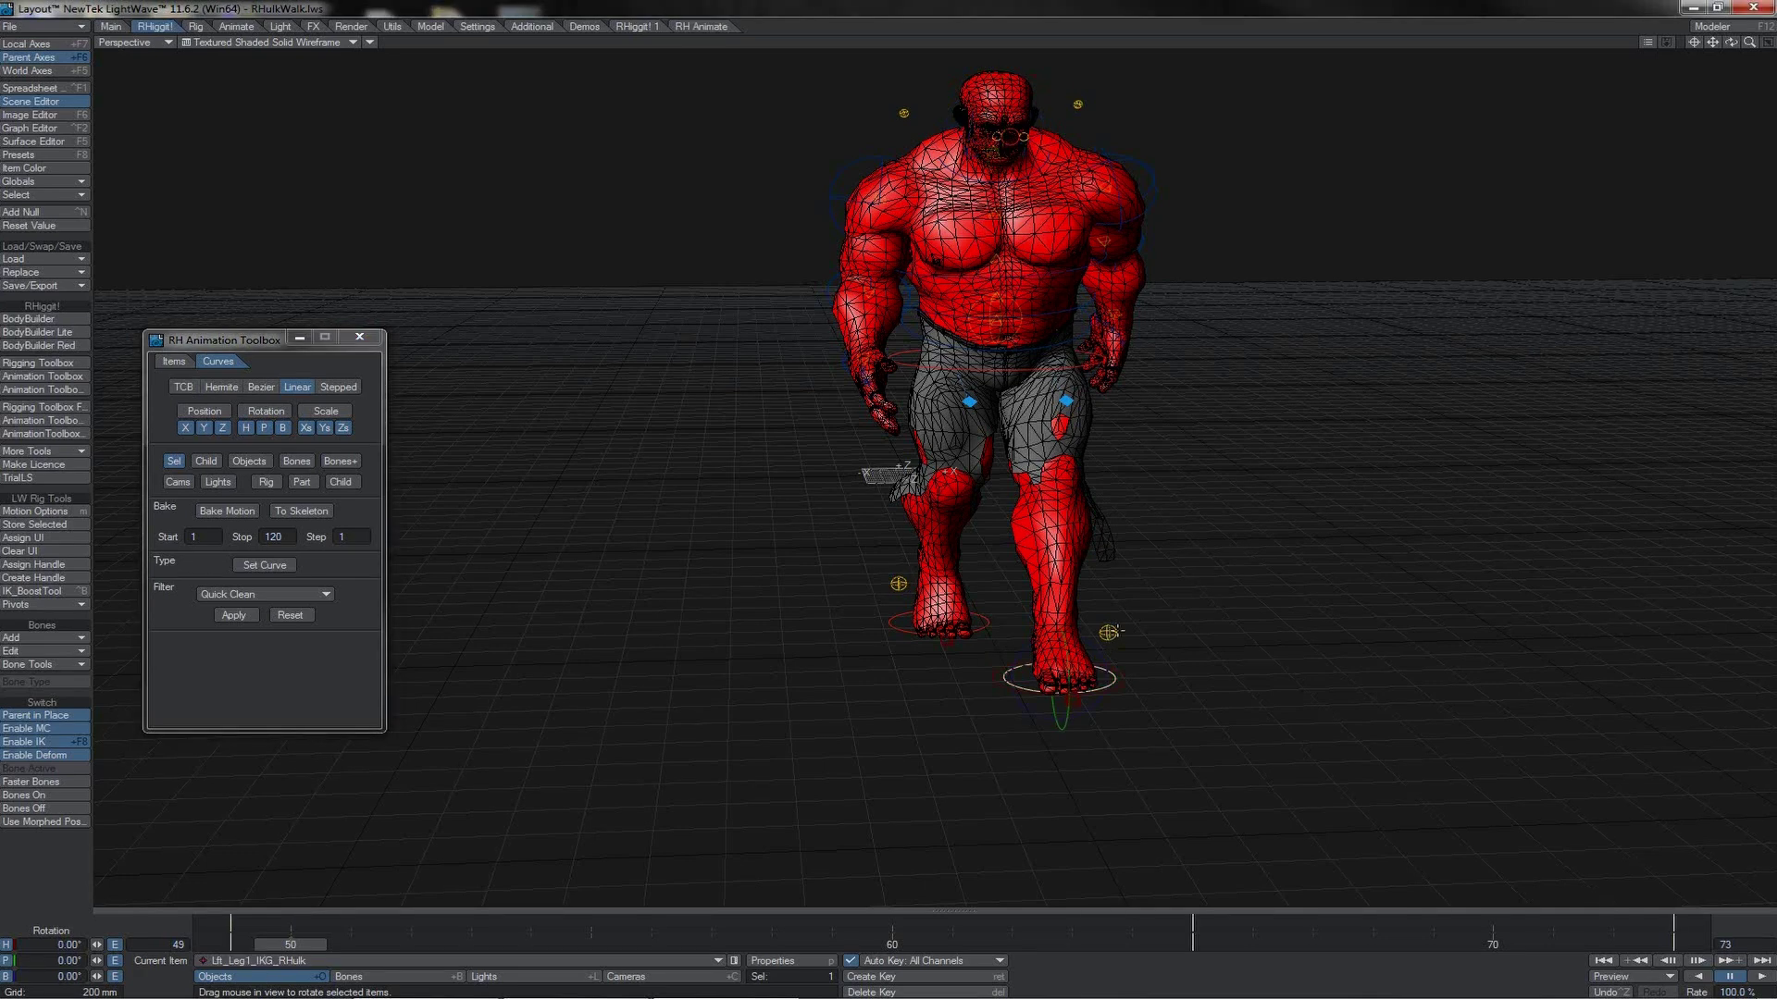
left_click(938, 623)
left_click(898, 584)
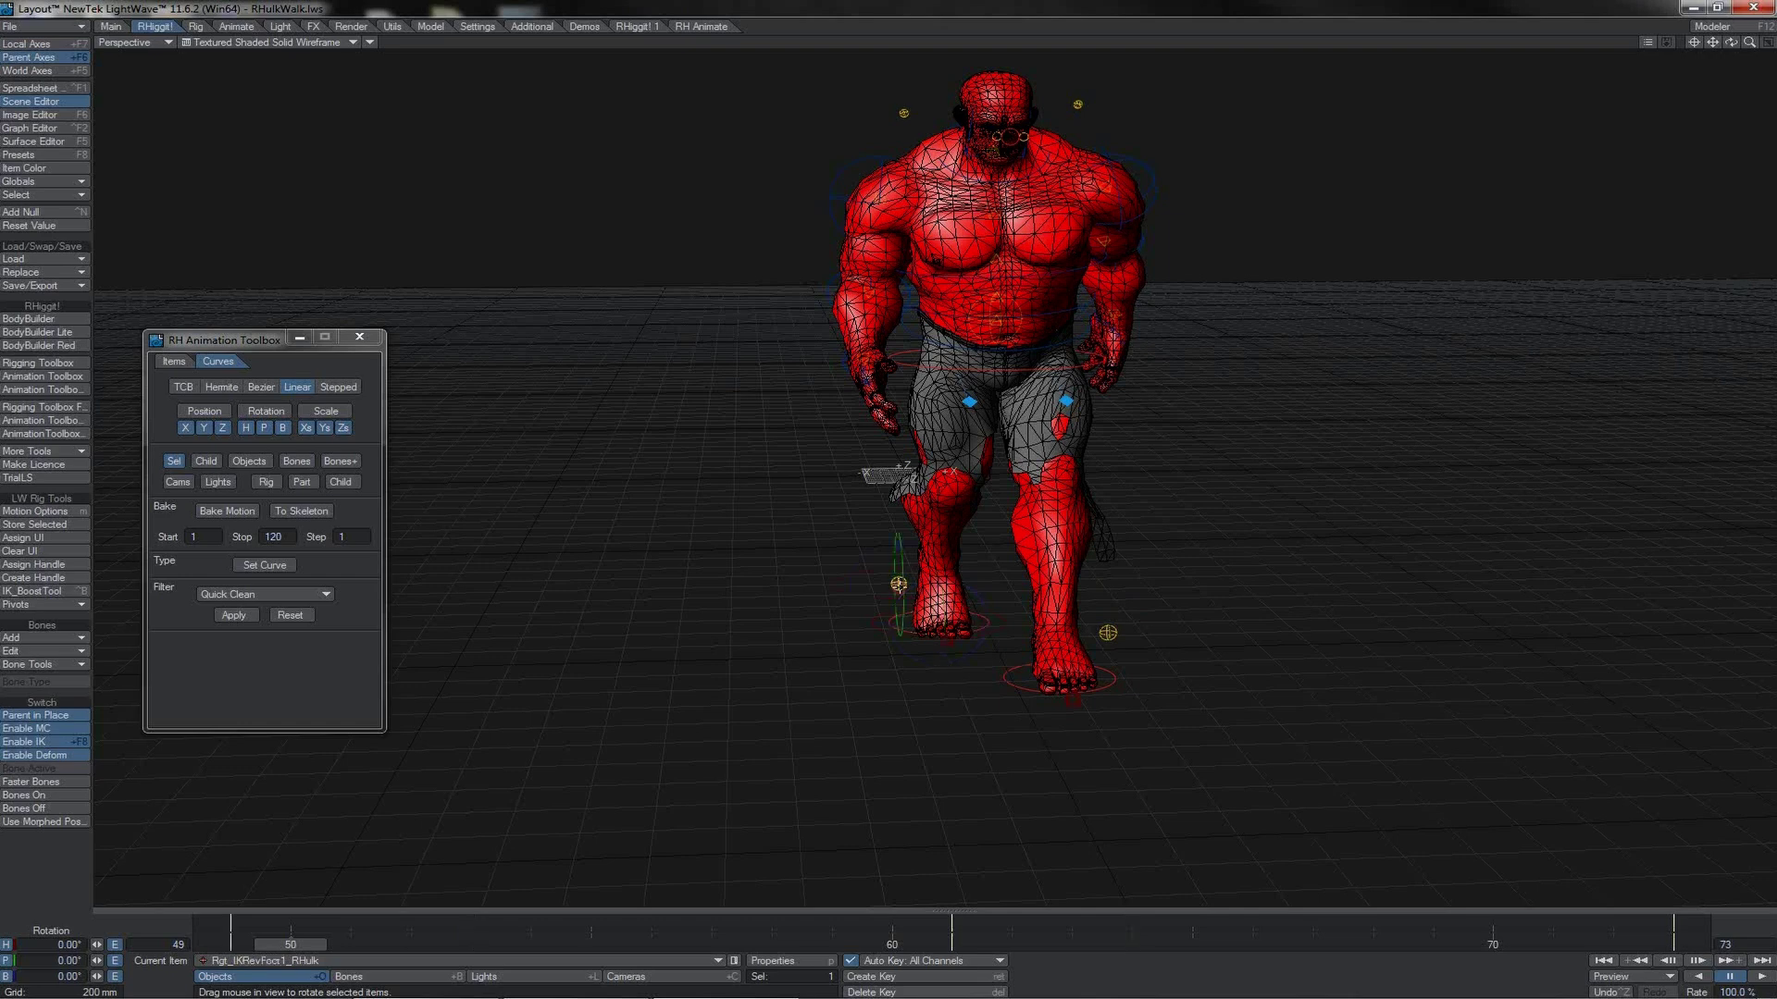